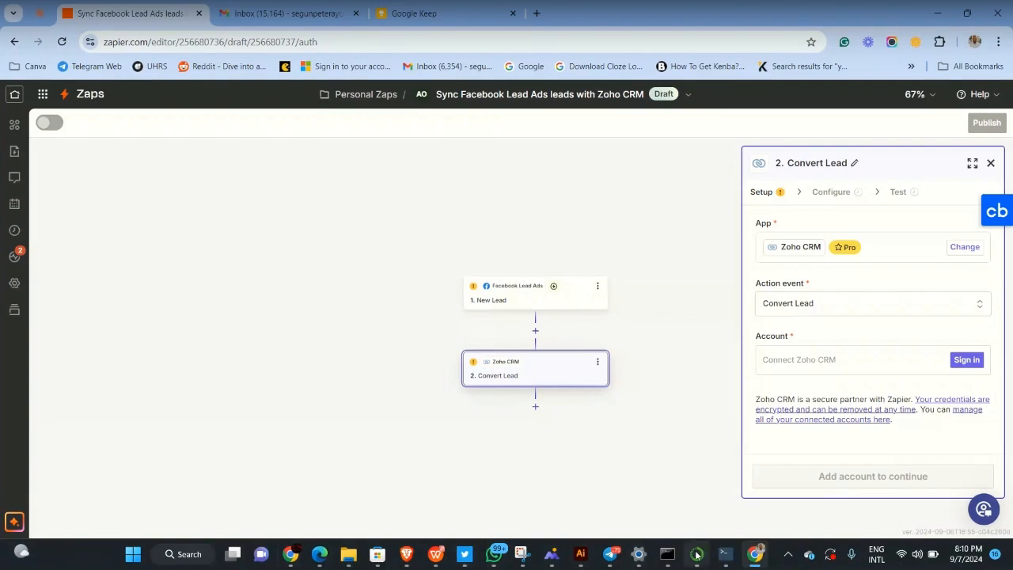
Drag Telegram's GigGuru Network call window to the right side of the screen, above the Zapier editor
mouse_move(702, 560)
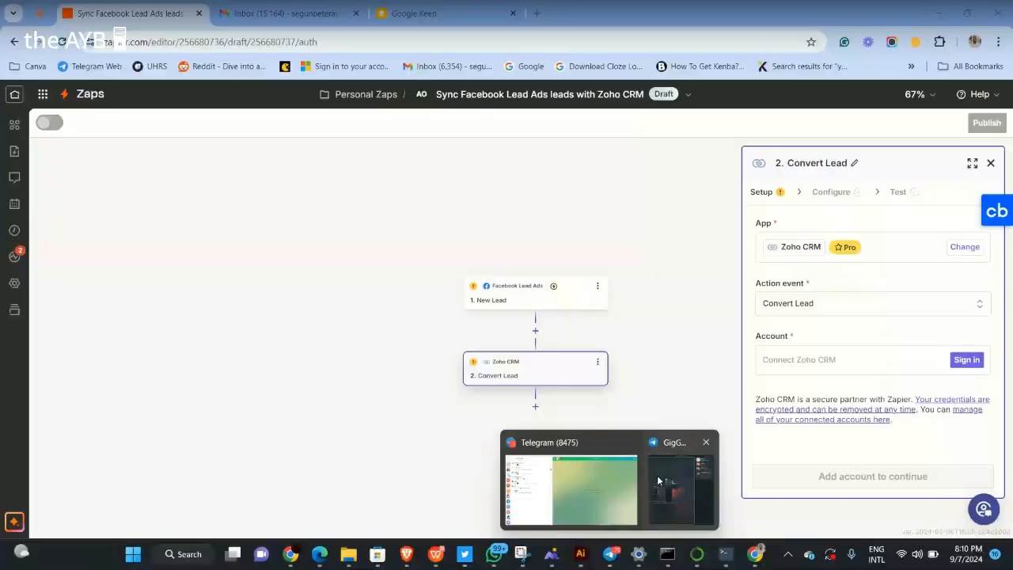
mouse_move(663, 479)
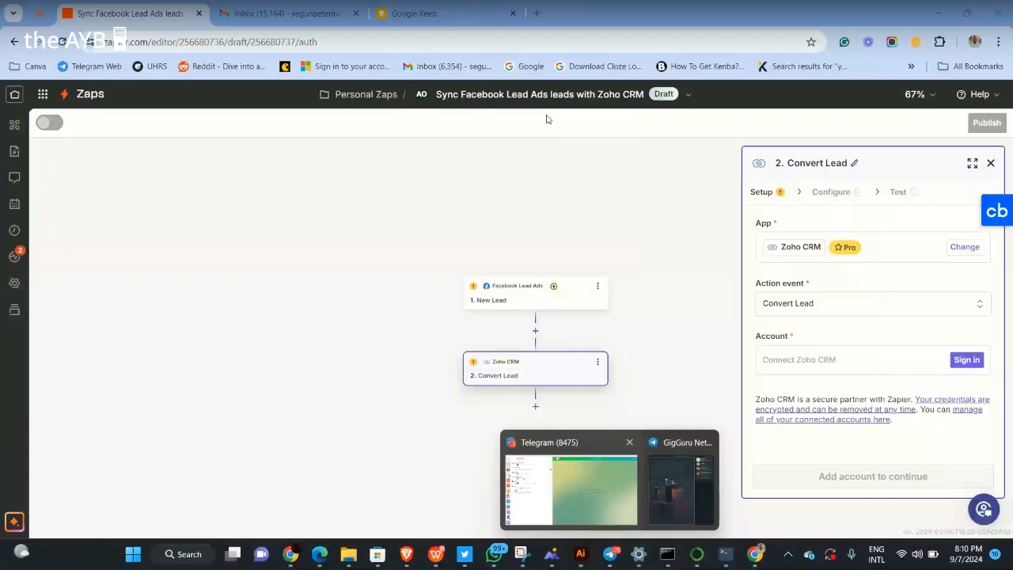
mouse_move(597, 488)
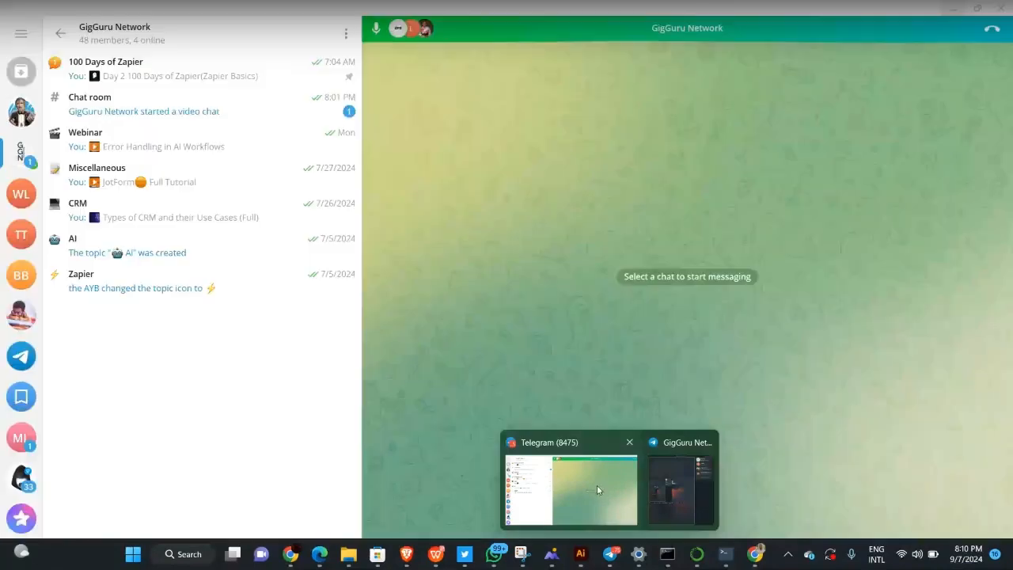
mouse_move(677, 501)
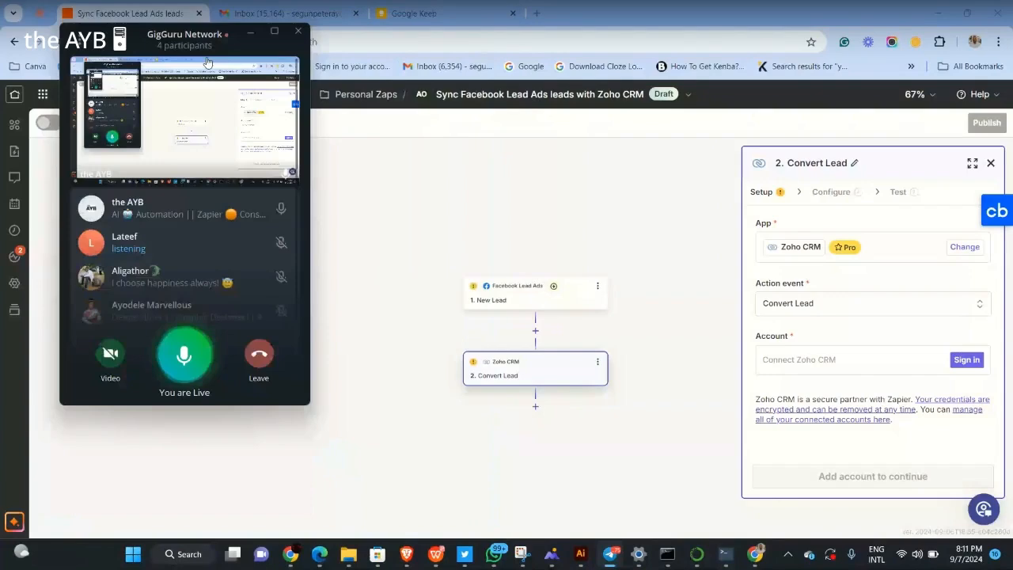
drag(281, 48, 916, 23)
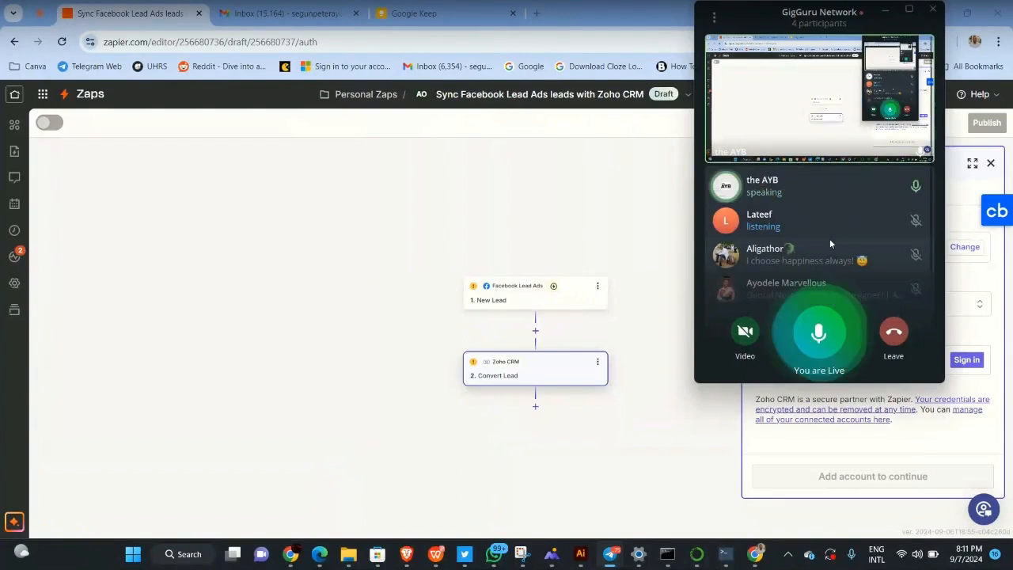
Return to the Facebook Lead Ads 'New Lead' trigger step, which still has no Facebook account connected
scroll(823, 239, down, 1)
scroll(818, 238, up, 1)
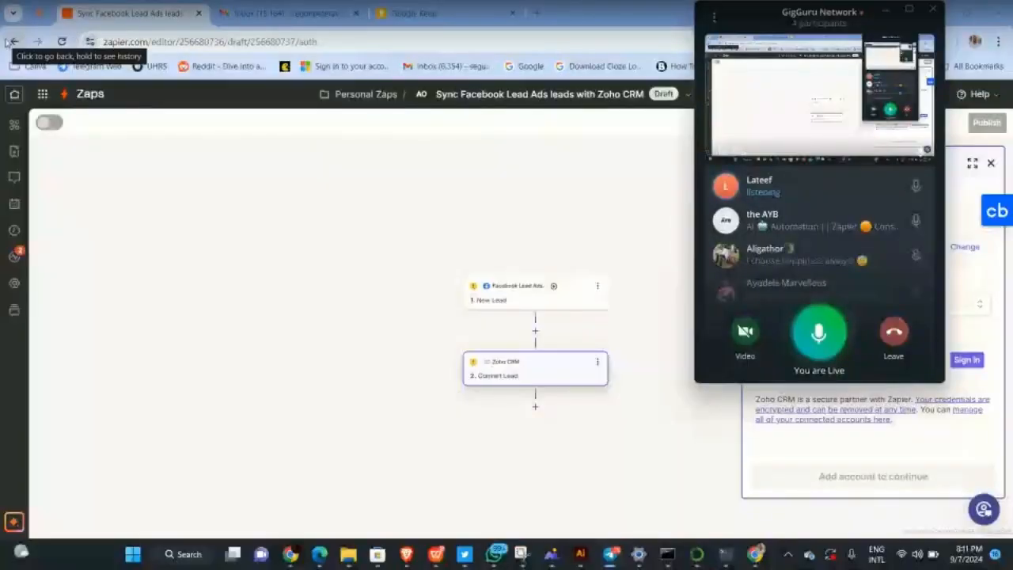
click(12, 42)
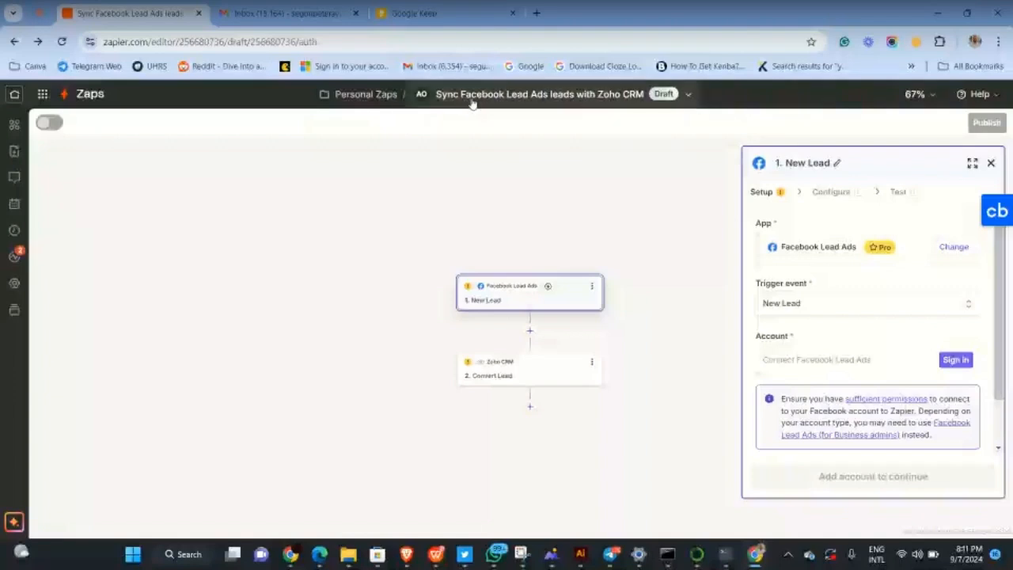
Look through Zapier's products menu and Chrome's extensions, then go to the Zaps overview's My Zaps folder
click(43, 93)
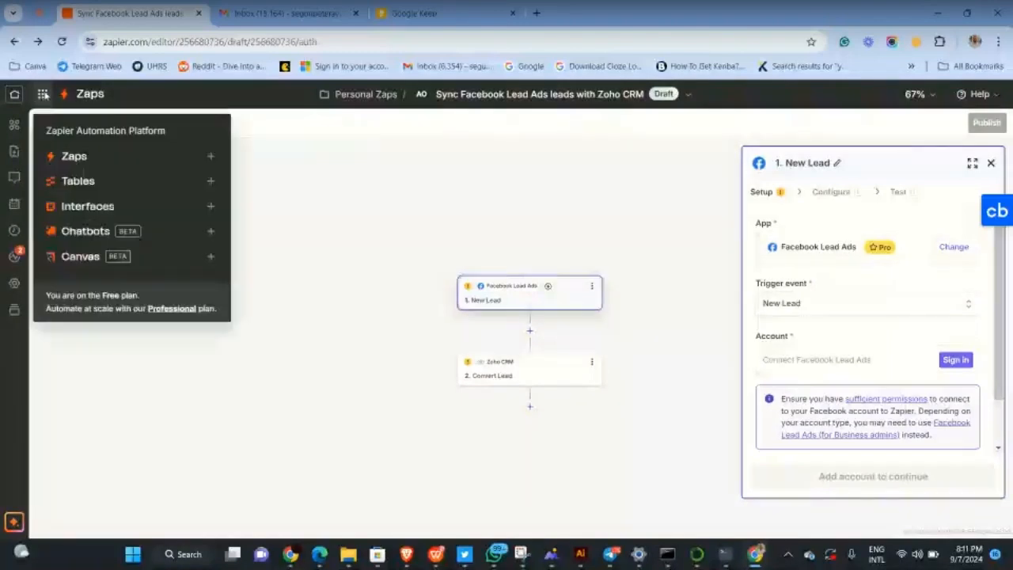
click(211, 206)
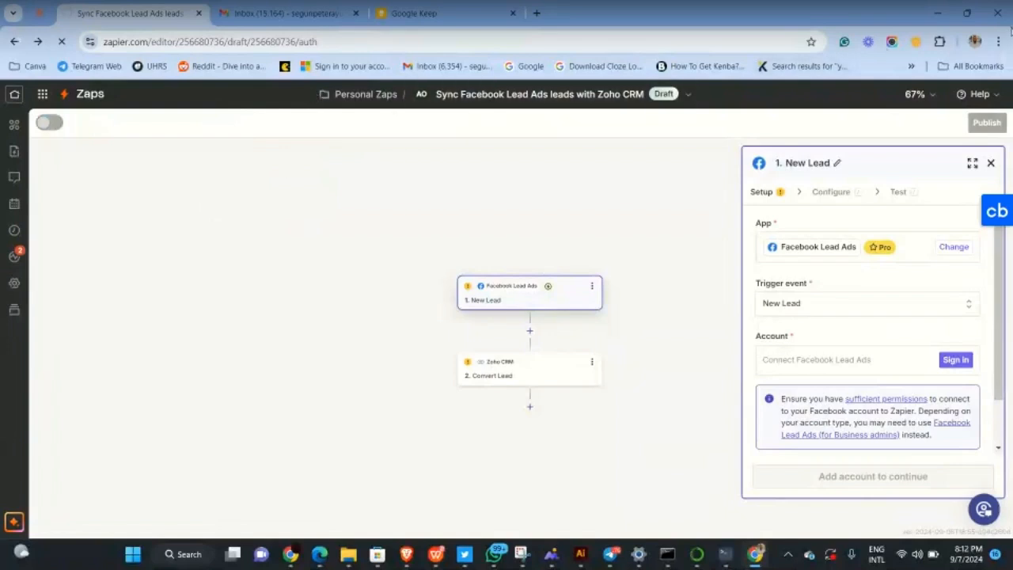
click(939, 41)
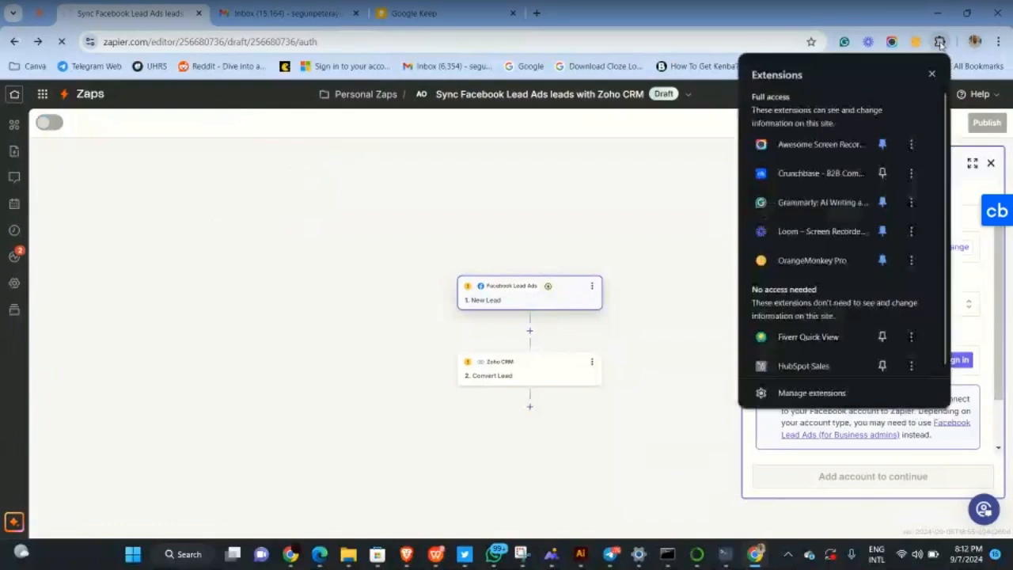
scroll(777, 295, down, 1)
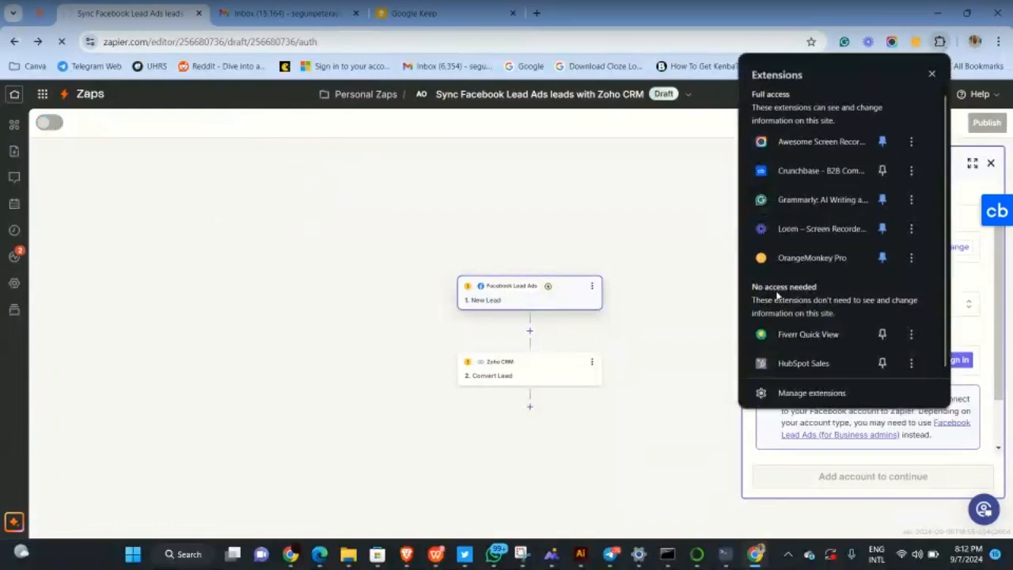
click(281, 254)
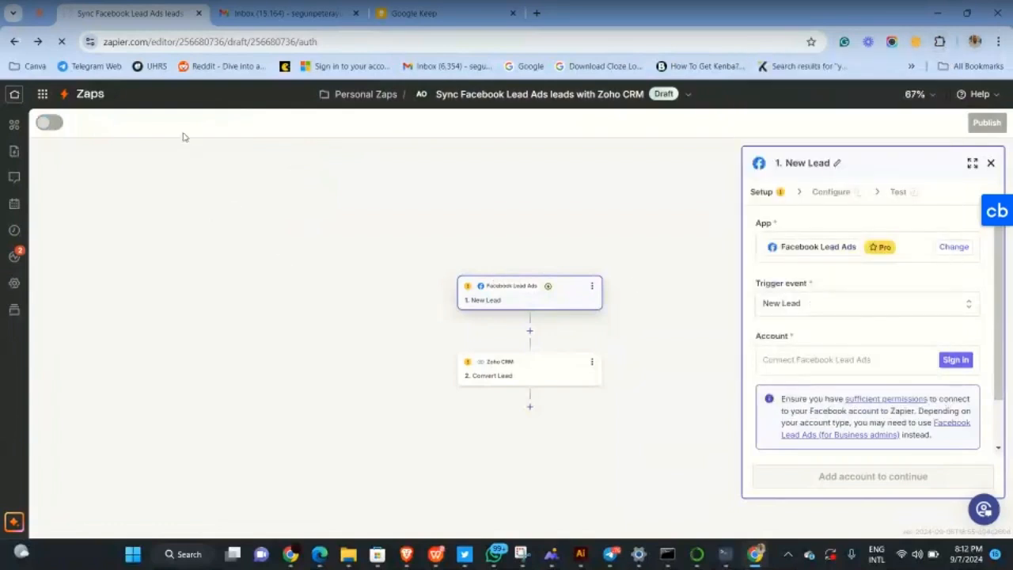
click(83, 93)
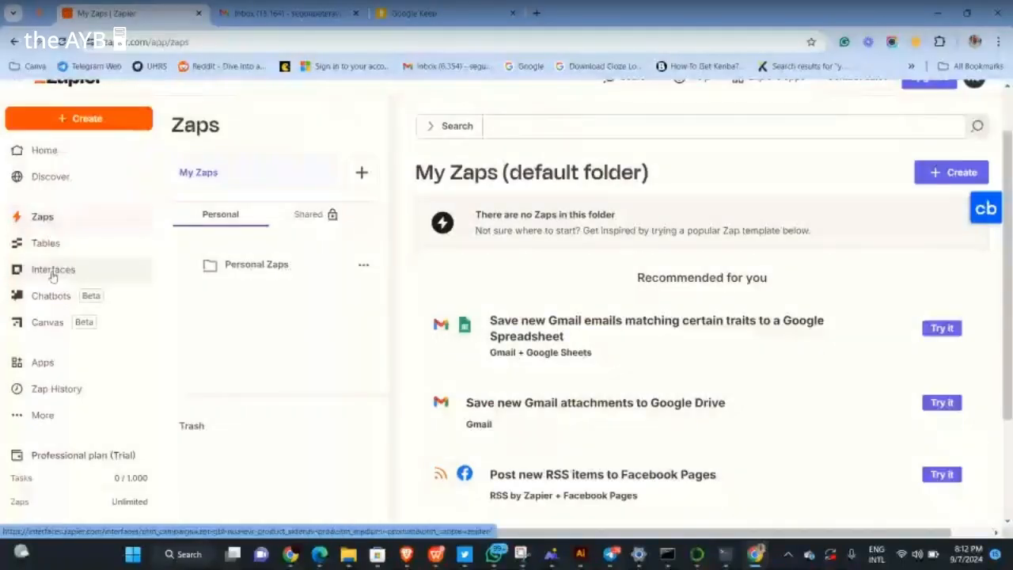
Return from the unreachable Interfaces page and open the Personal Zaps folder
click(52, 273)
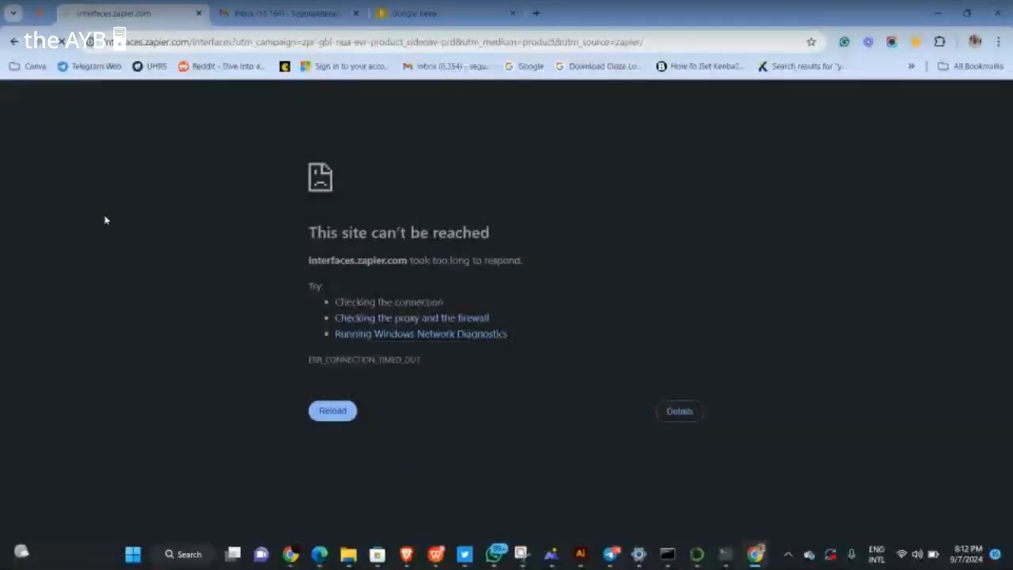
click(13, 43)
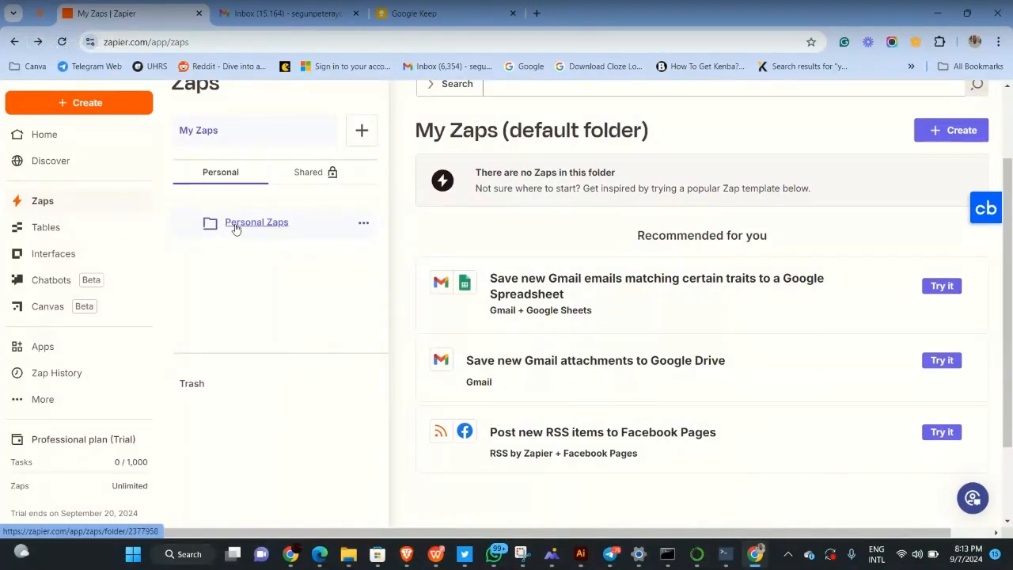
click(236, 228)
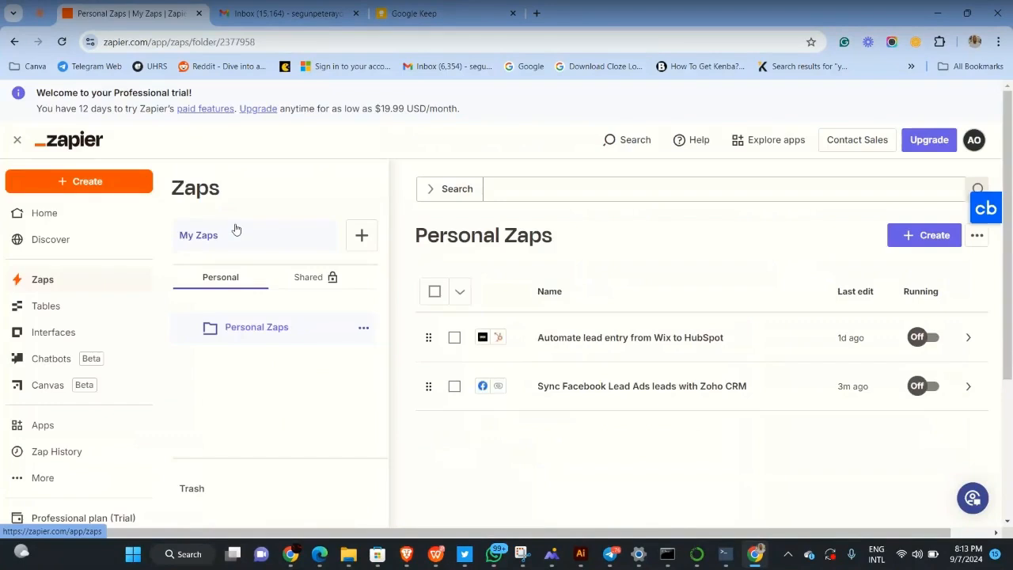
Switch to the Shared folders section and back to Personal, then scroll the two listed Zaps
click(308, 281)
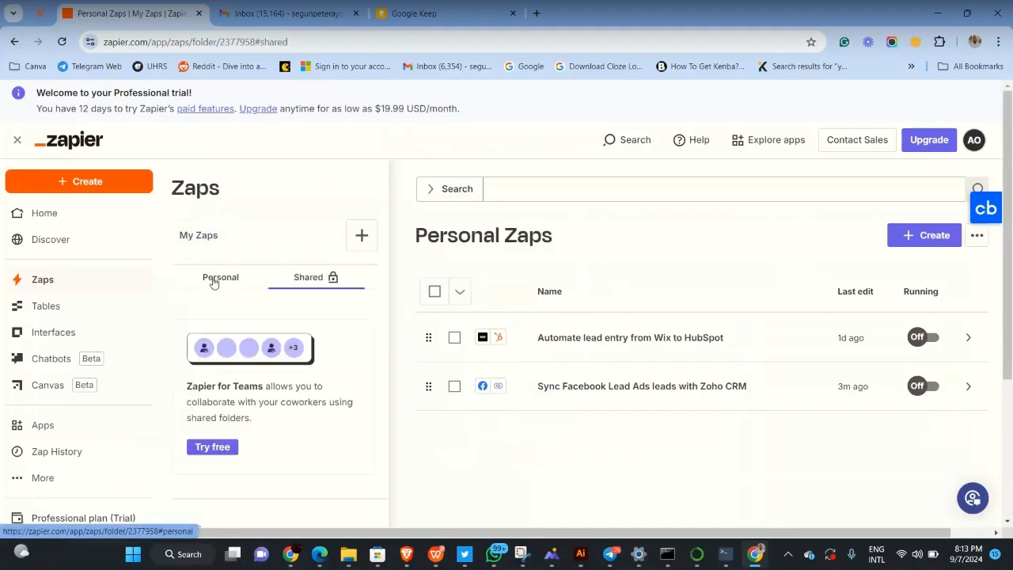
click(213, 282)
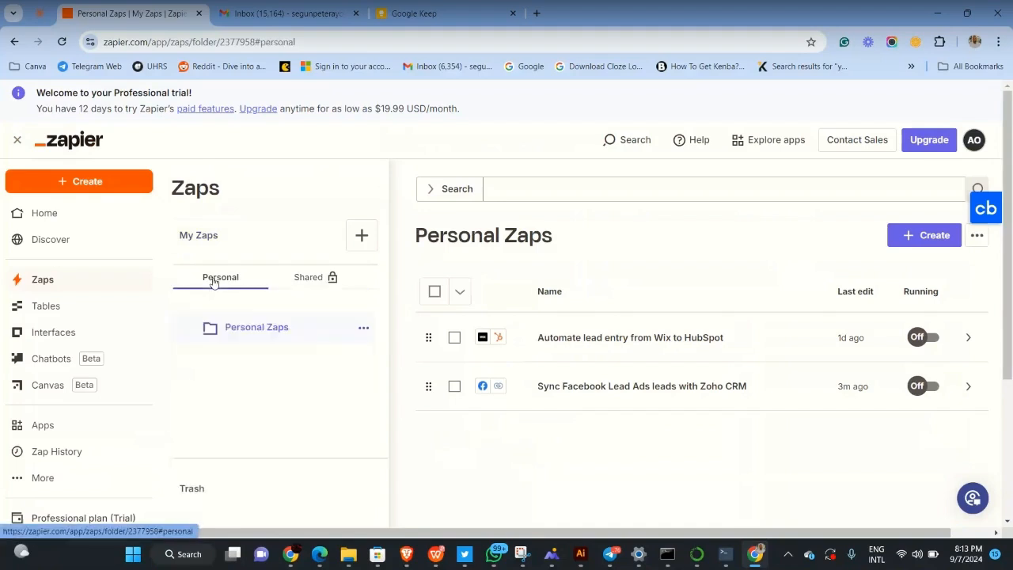
scroll(119, 436, down, 1)
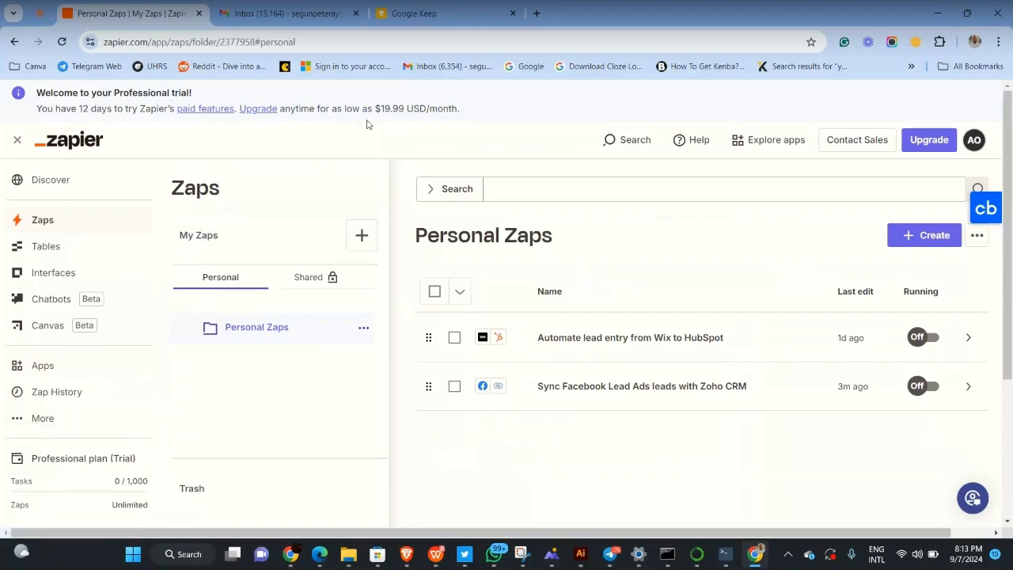
Load Zapier's pricing page in a new Chrome tab, showing the Free, Professional and Team tiers
click(544, 20)
text(zapier.com)
key(Right)
key(Up)
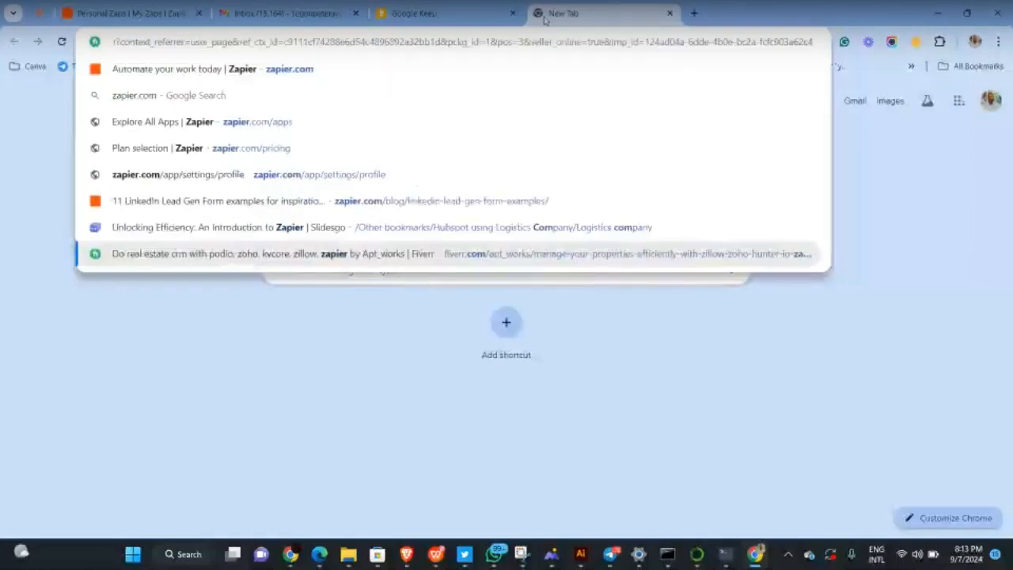
text(/)
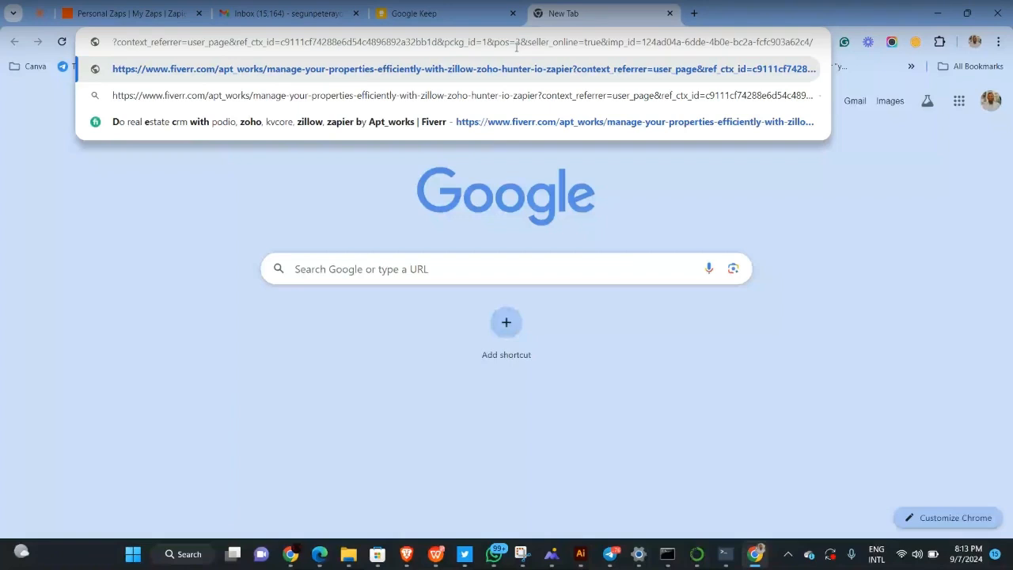
key(ctrl+a)
key(BackSpace)
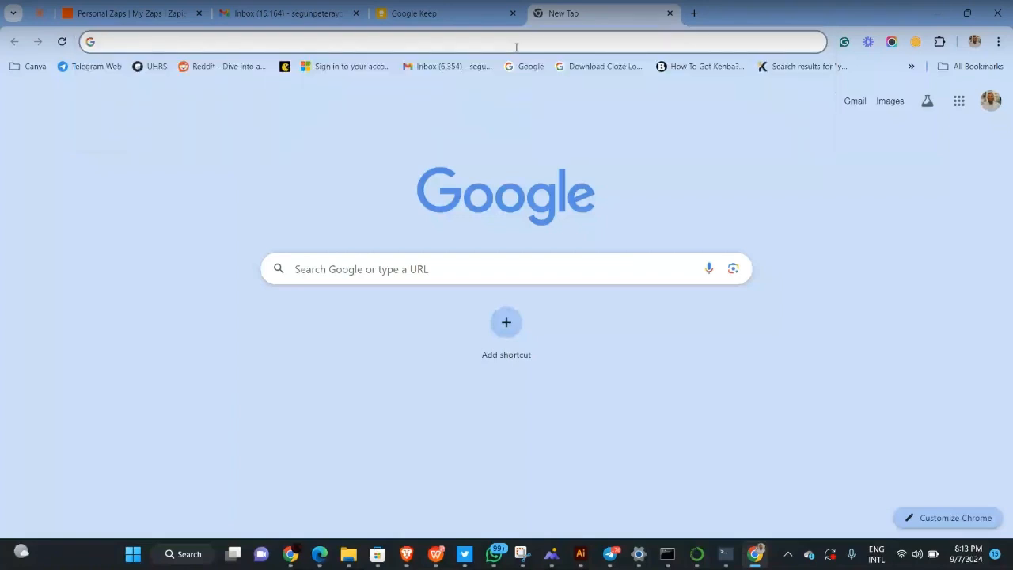
text(Zapier)
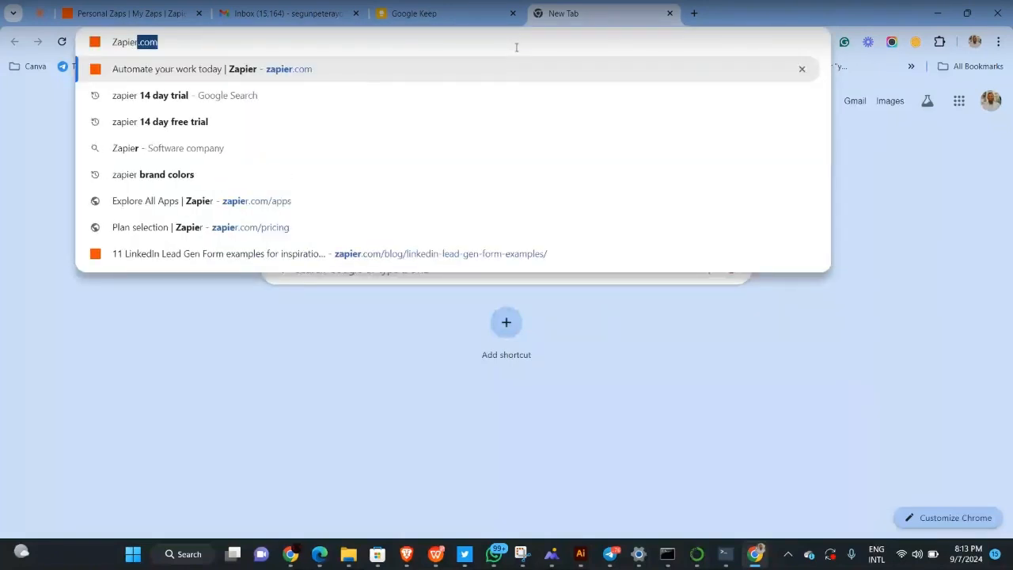
text(.com/pricing)
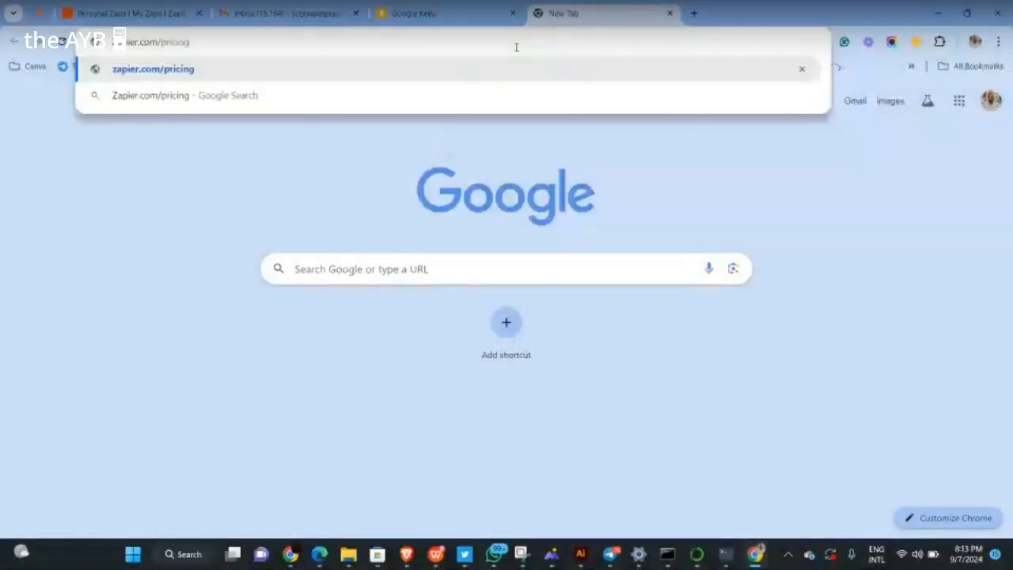
key(Return)
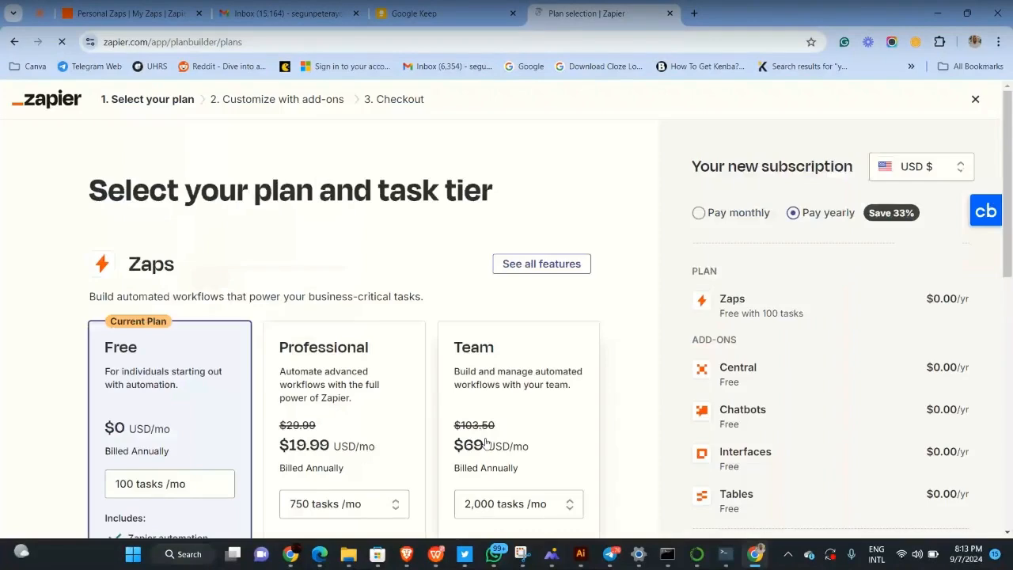
Scroll down Zapier's plan page to compare the Team ($69/mo) plan with the others
scroll(485, 441, down, 2)
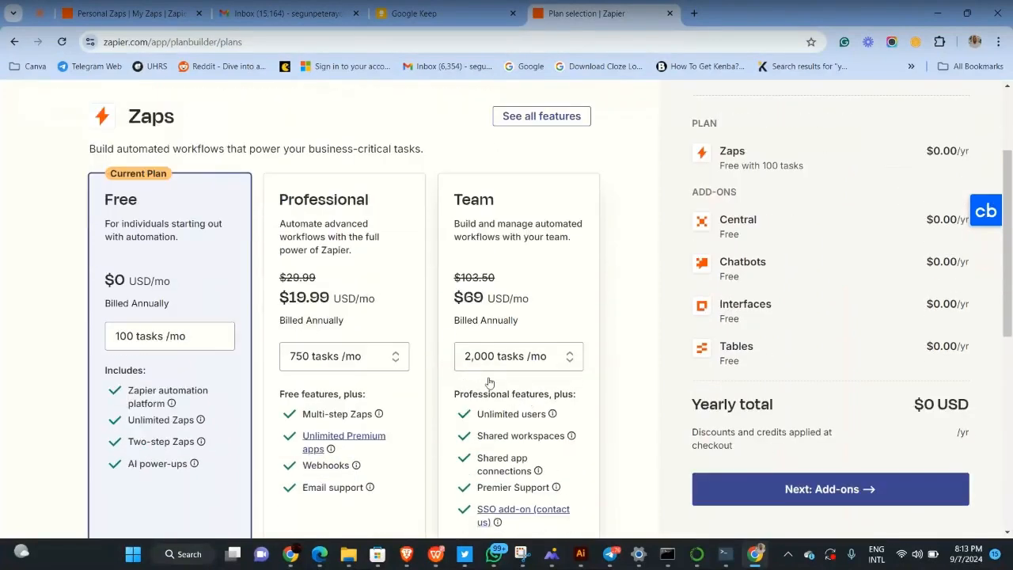
scroll(489, 383, down, 1)
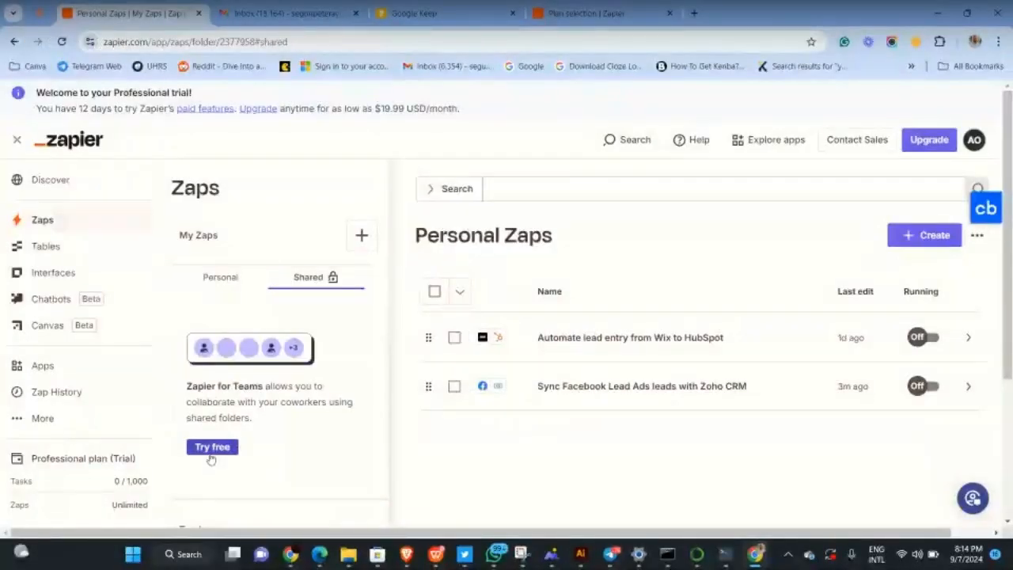
Start and confirm the free Zapier for Teams trial
click(211, 454)
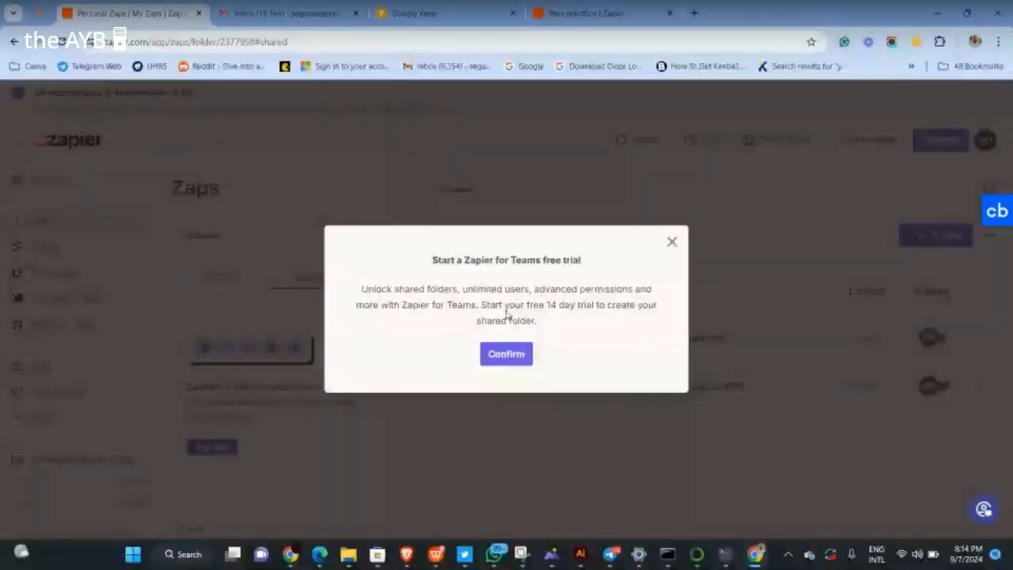
mouse_move(756, 554)
click(506, 354)
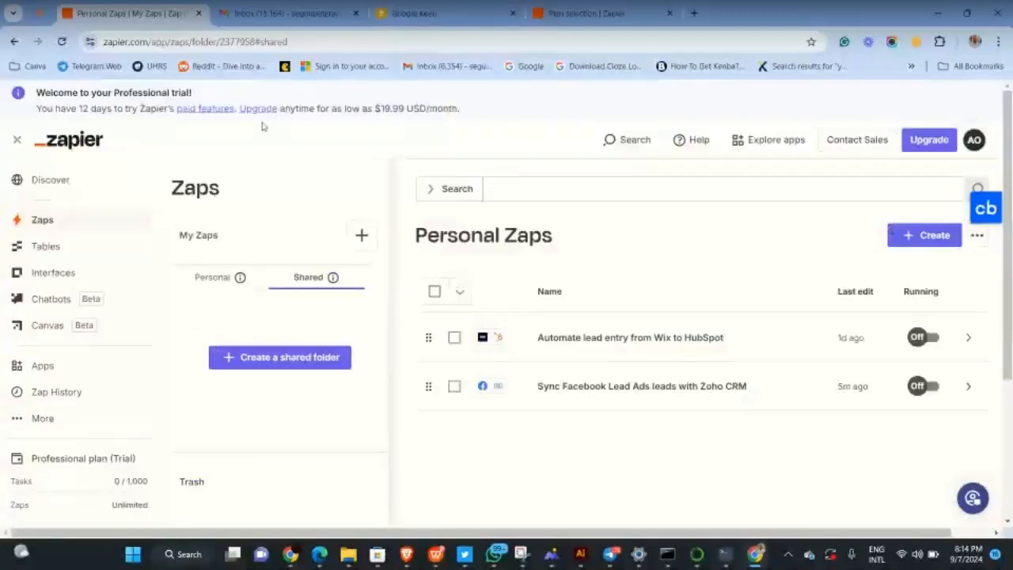
Switch from Personal to the Shared folders section and choose to create a shared folder
click(220, 281)
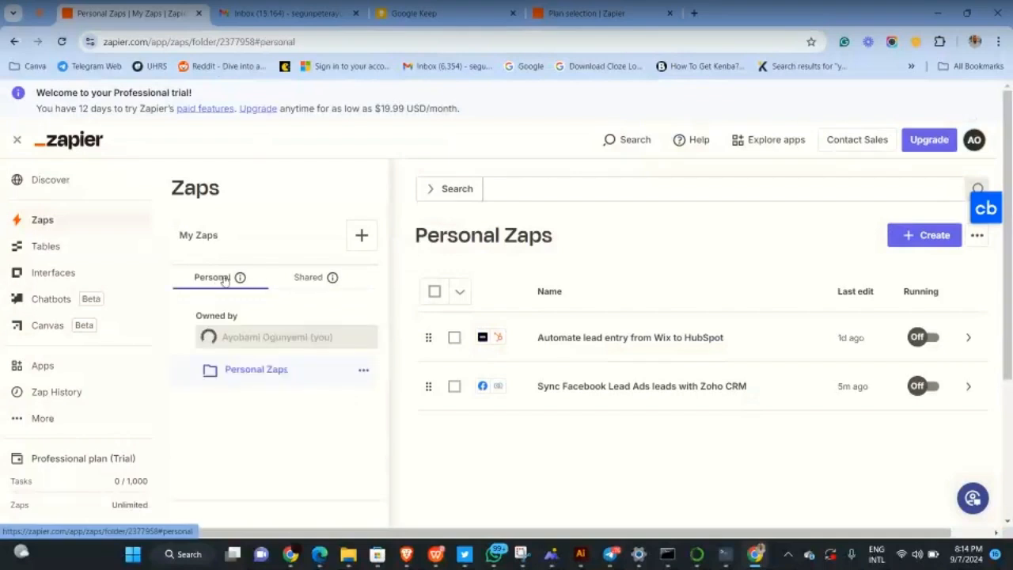
click(323, 279)
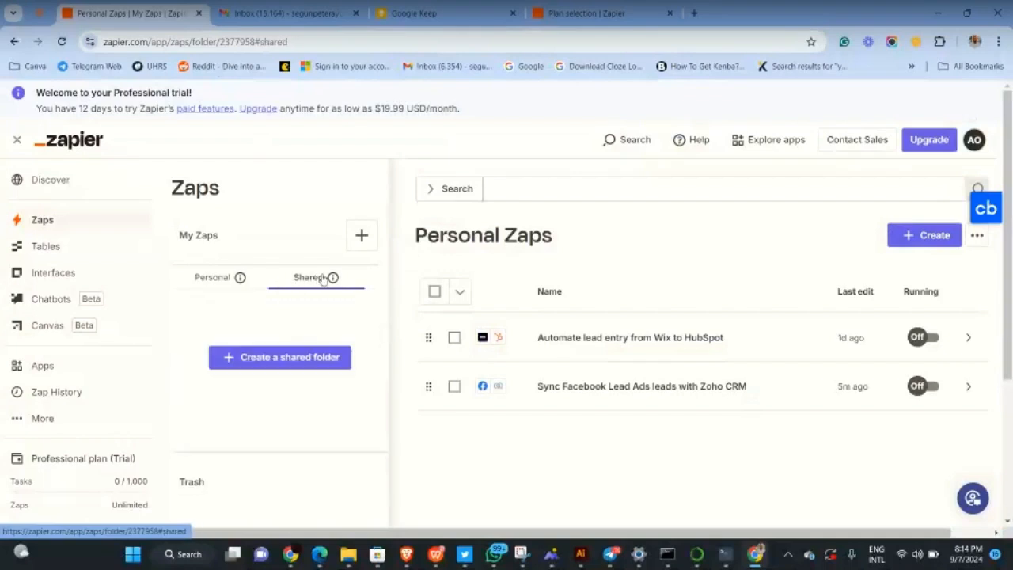
click(270, 358)
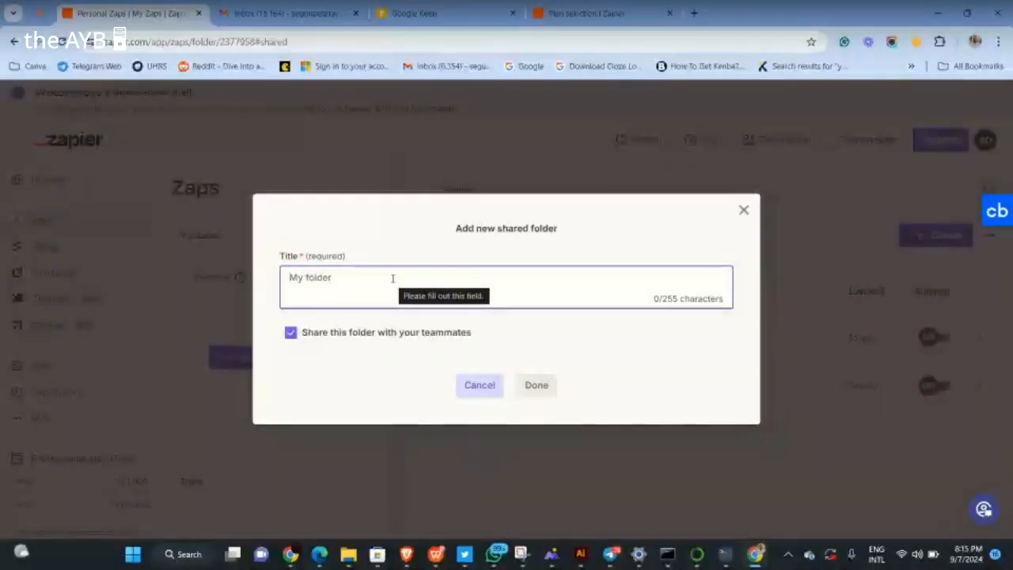
Create the shared folder 'Team 100 Days of Zapier' with teammate sharing kept on
text(T)
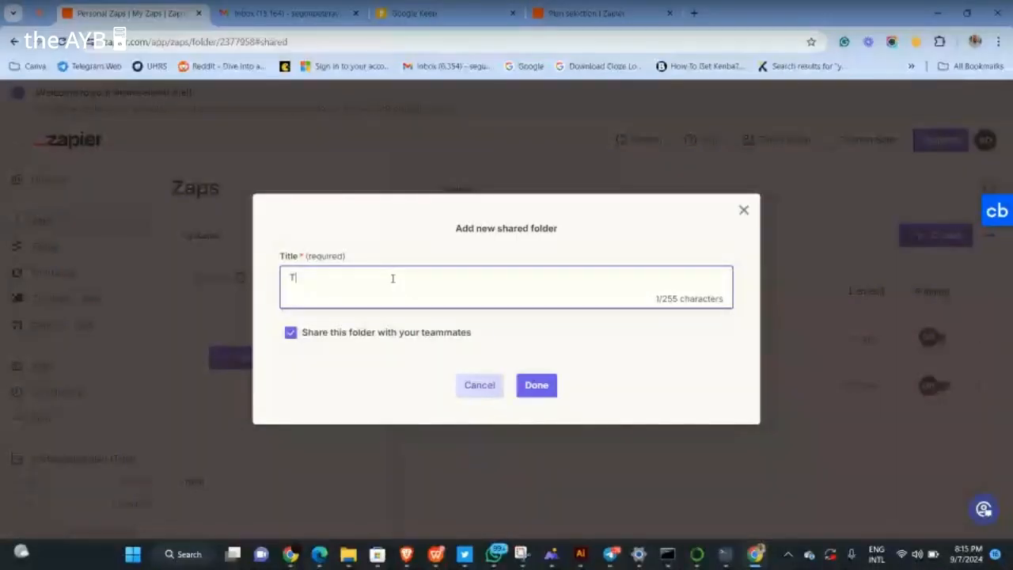
text(e)
key(BackSpace)
key(BackSpace)
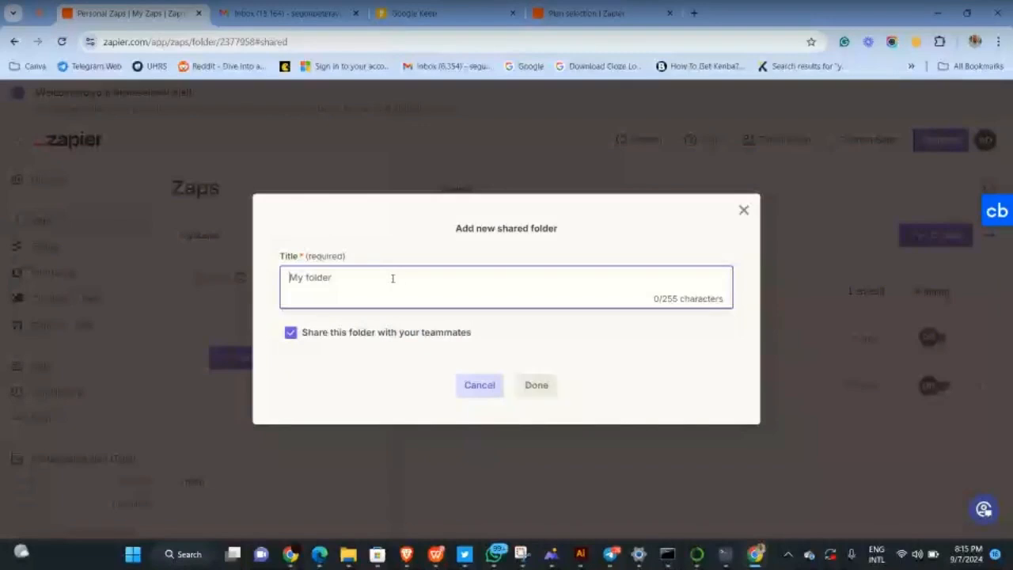
text(Team 100 DAYS)
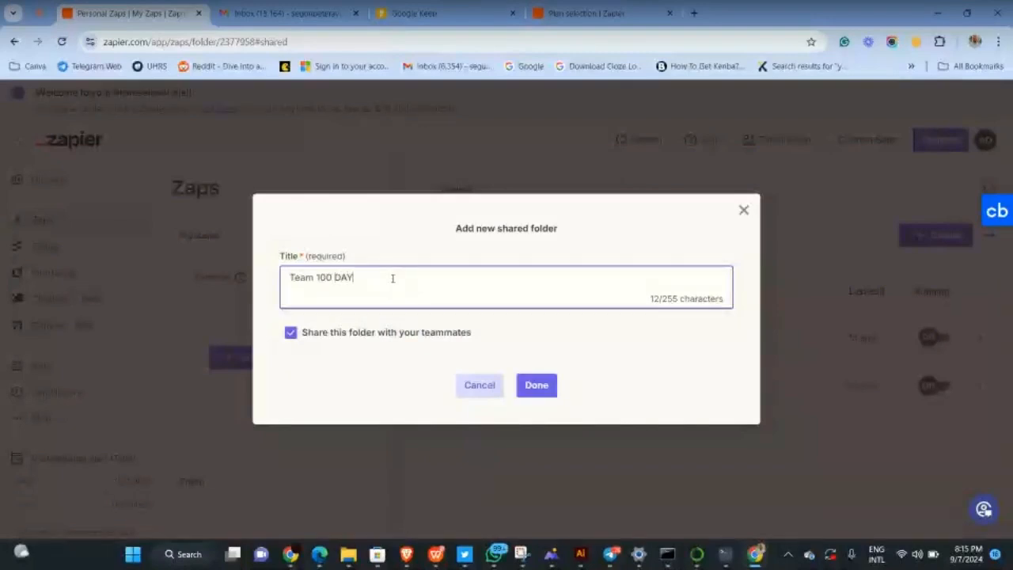
key(BackSpace)
key(BackSpace)
key(BackSpace)
key(BackSpace)
text(ays of Zapier)
click(529, 385)
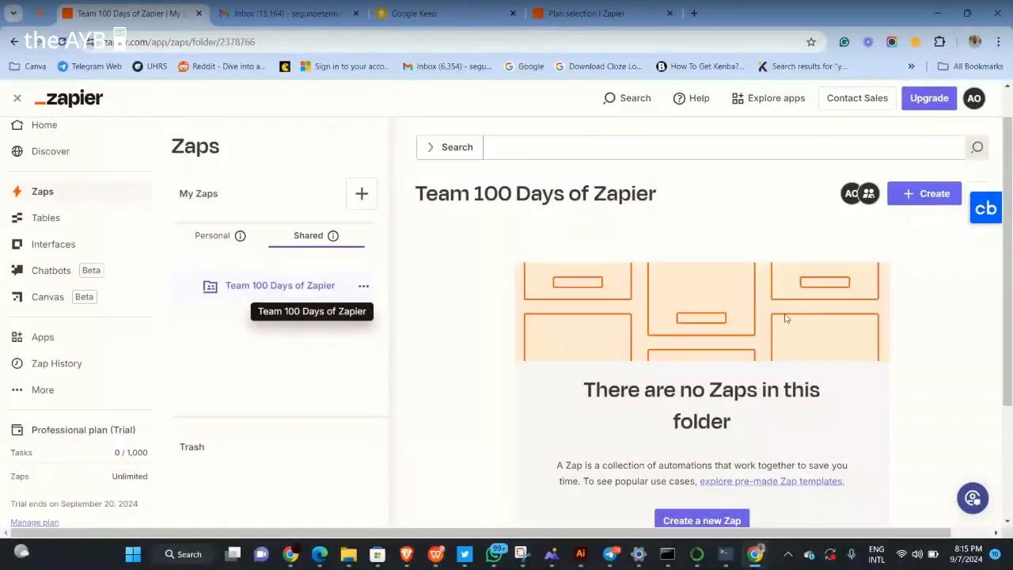
scroll(786, 319, down, 1)
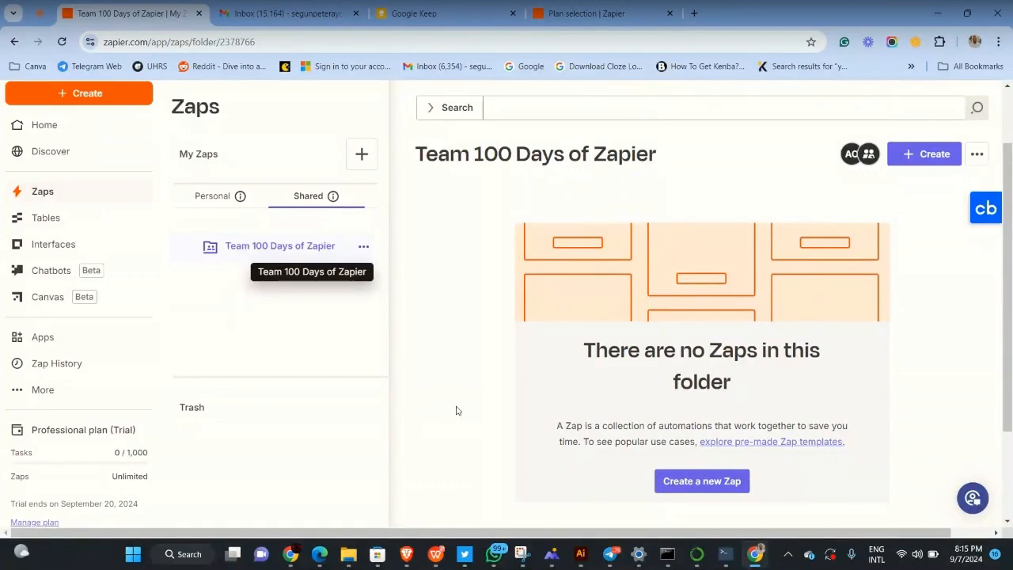
scroll(456, 410, up, 1)
scroll(456, 410, down, 2)
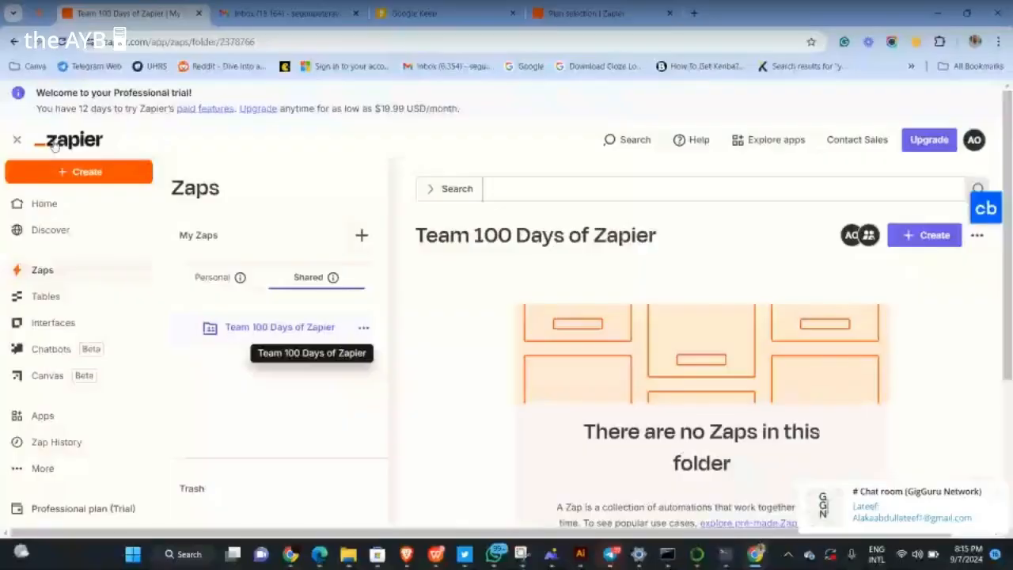
Open the account menu, dismiss the chat notification, and refresh to reveal the Team trial with 13 days left
mouse_move(895, 497)
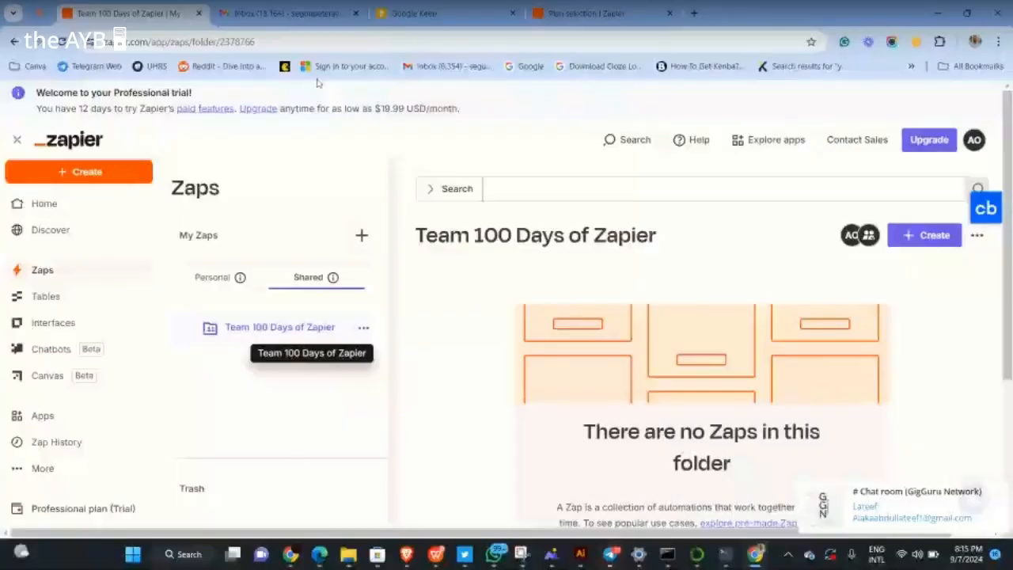
click(975, 139)
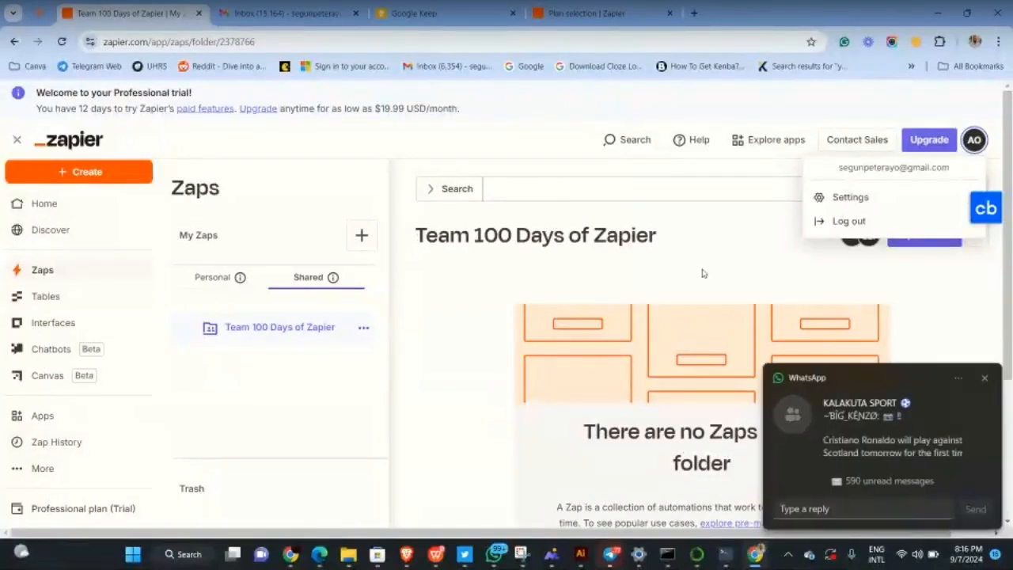
click(982, 380)
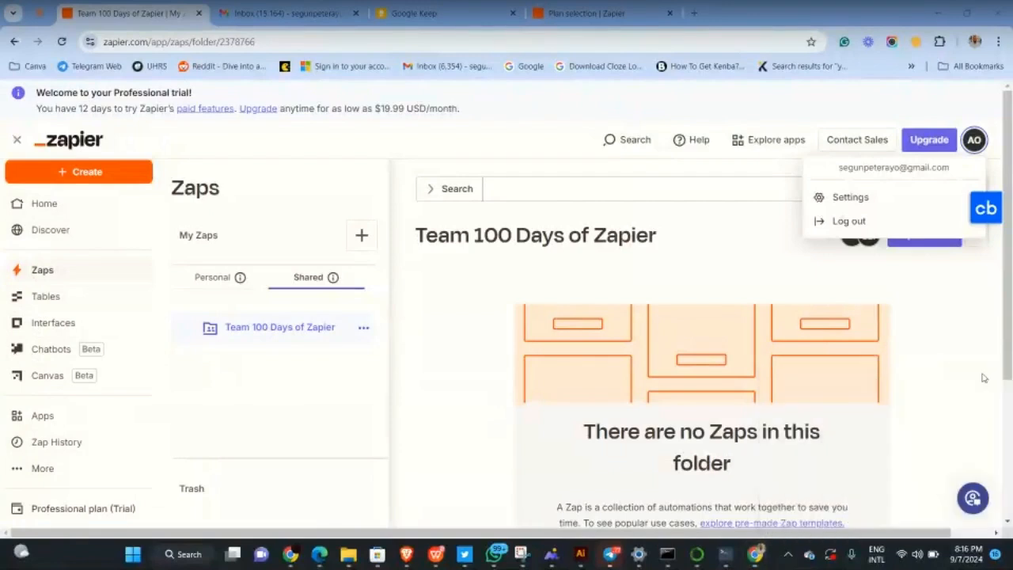
click(112, 174)
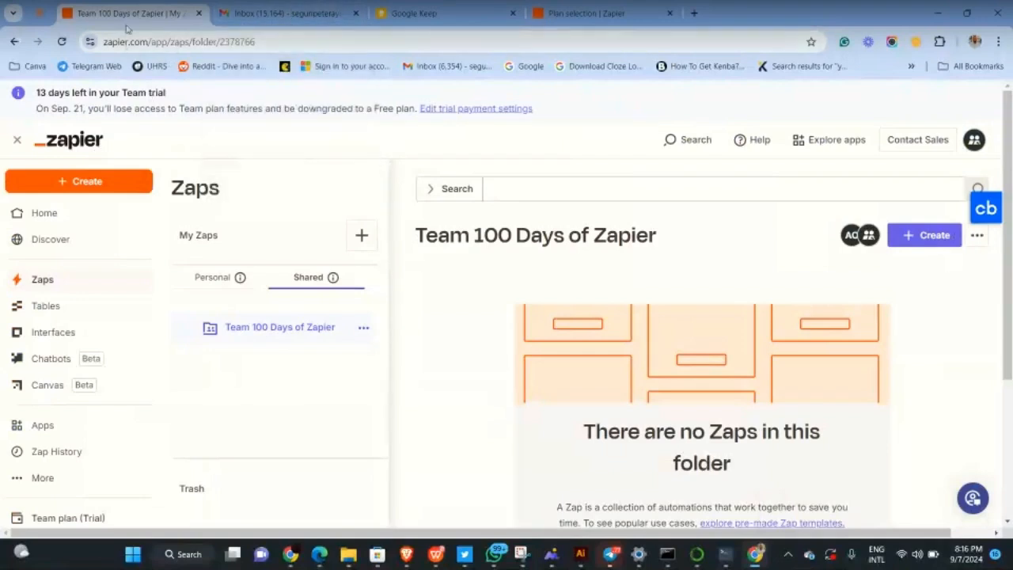
click(76, 190)
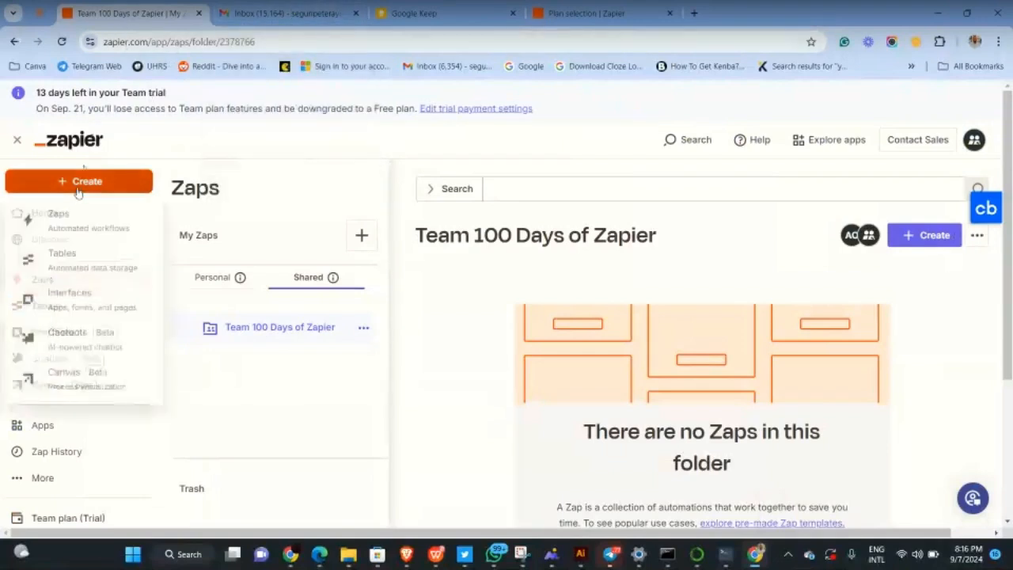
Create an Untitled Zap in a duplicated tab, leaving the other tab on the Team 100 Days of Zapier folder
click(71, 234)
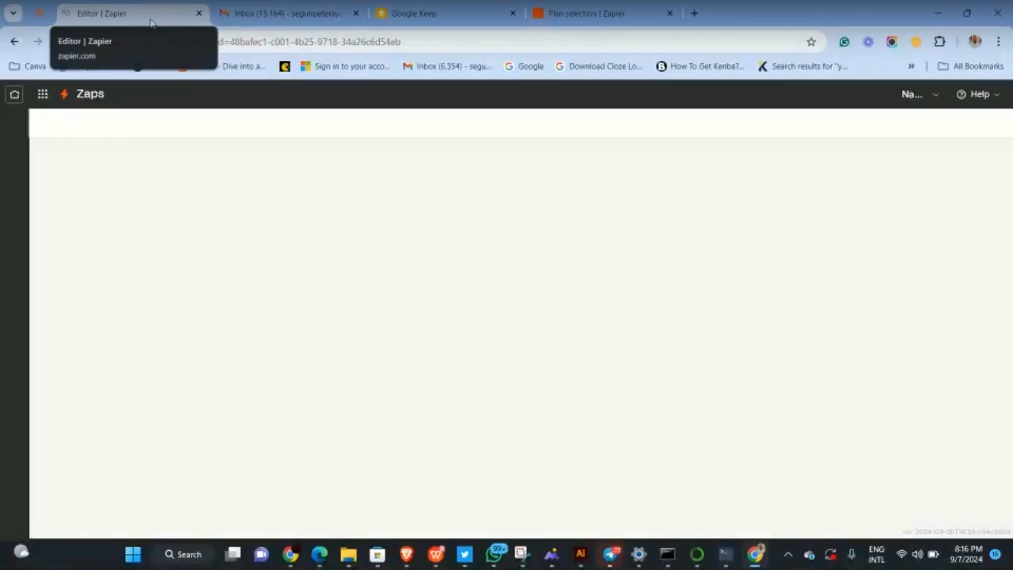
right_click(151, 21)
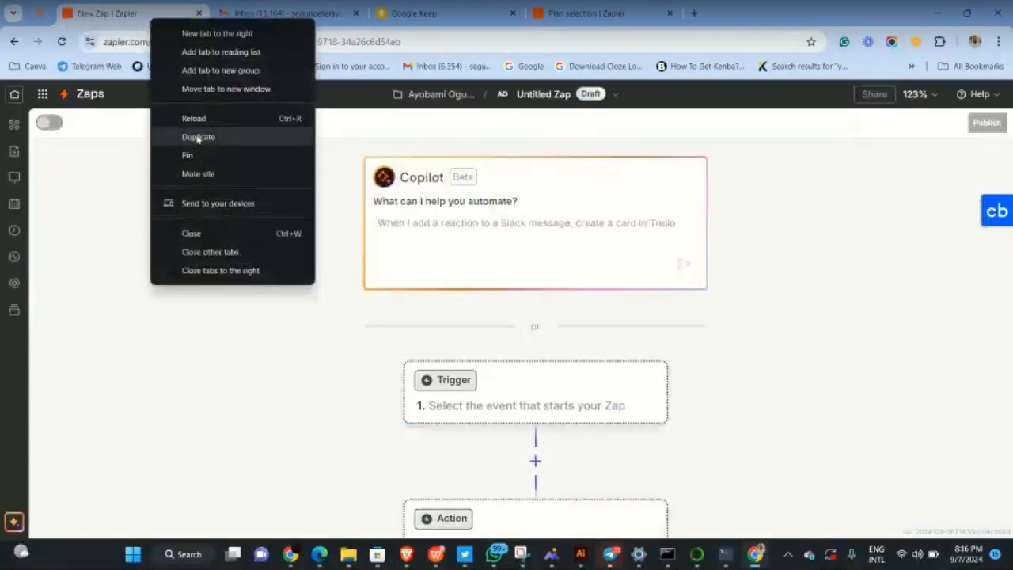
click(198, 137)
click(164, 8)
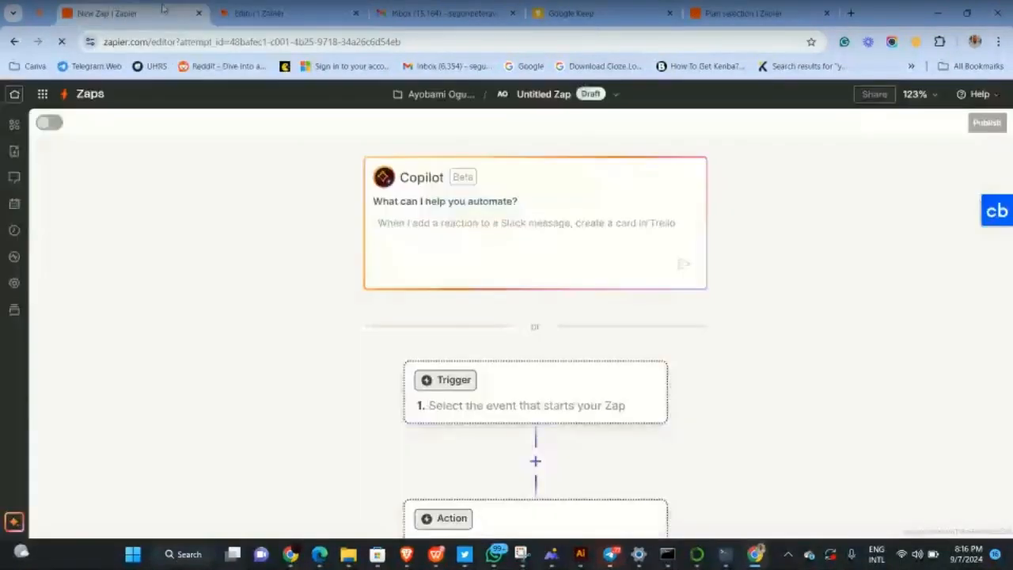
click(11, 42)
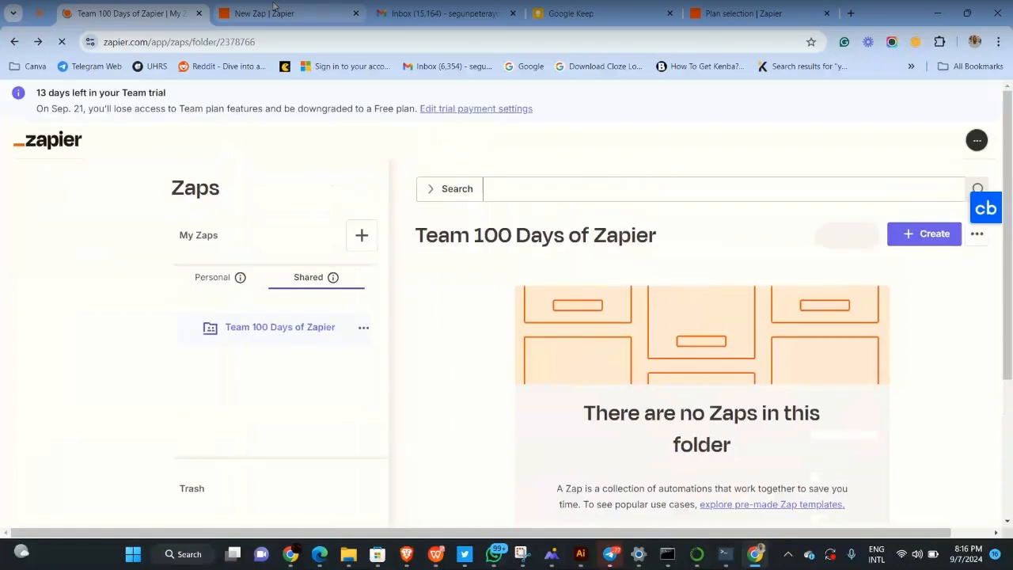
click(329, 6)
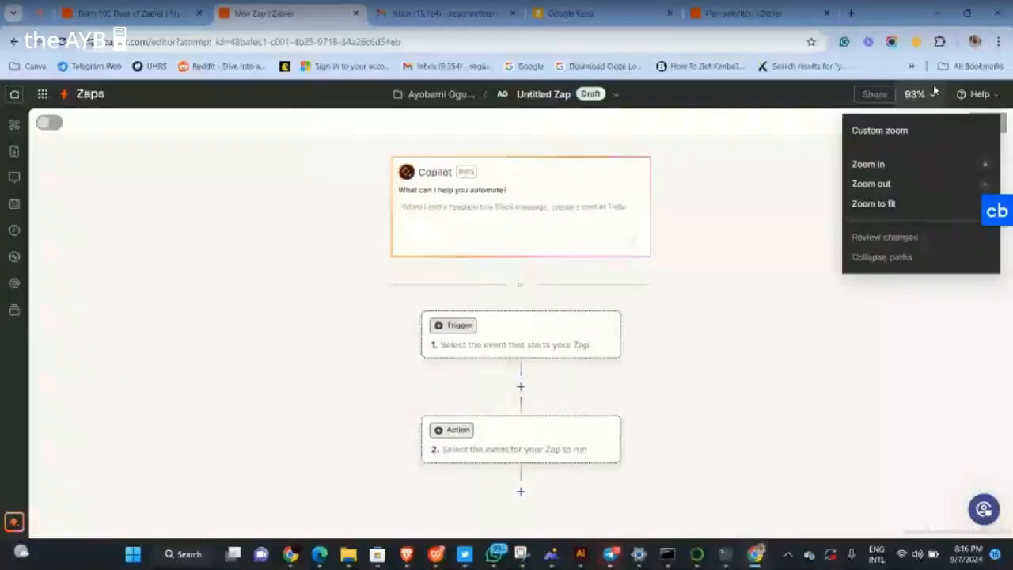
Set a custom canvas zoom of 100% in the Zap editor
click(919, 95)
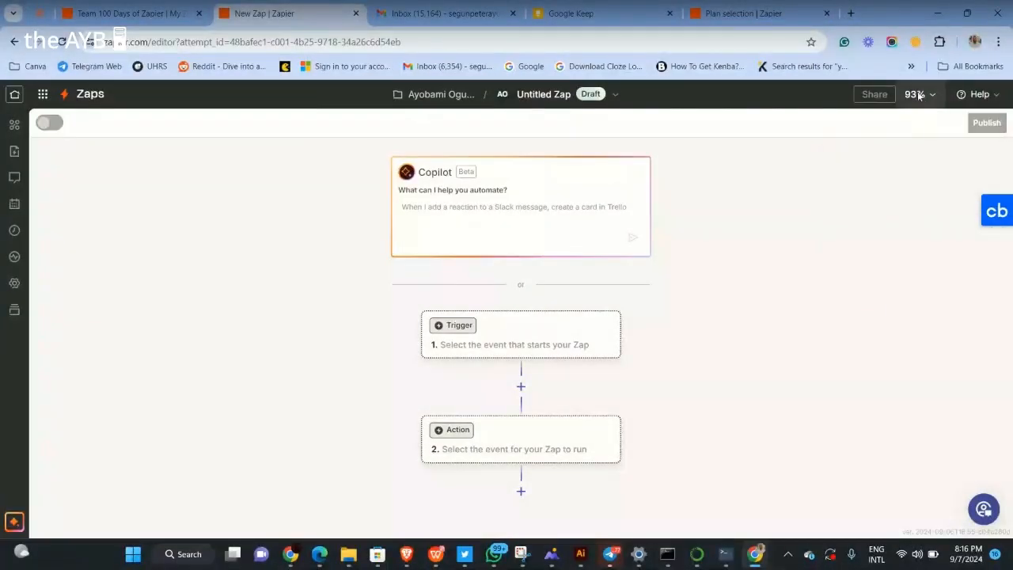
click(914, 95)
click(906, 140)
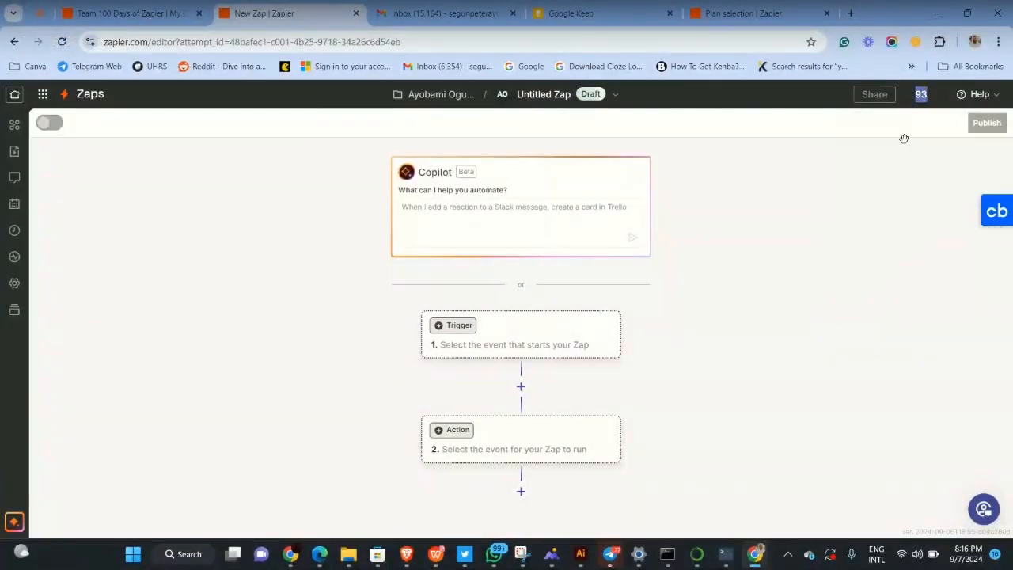
text(100)
key(Return)
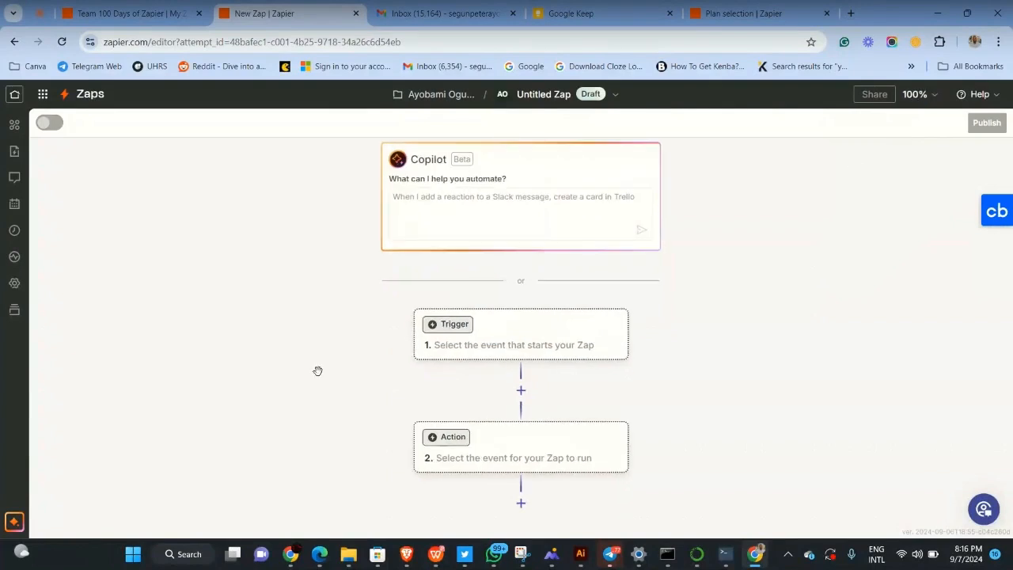
scroll(306, 401, up, 1)
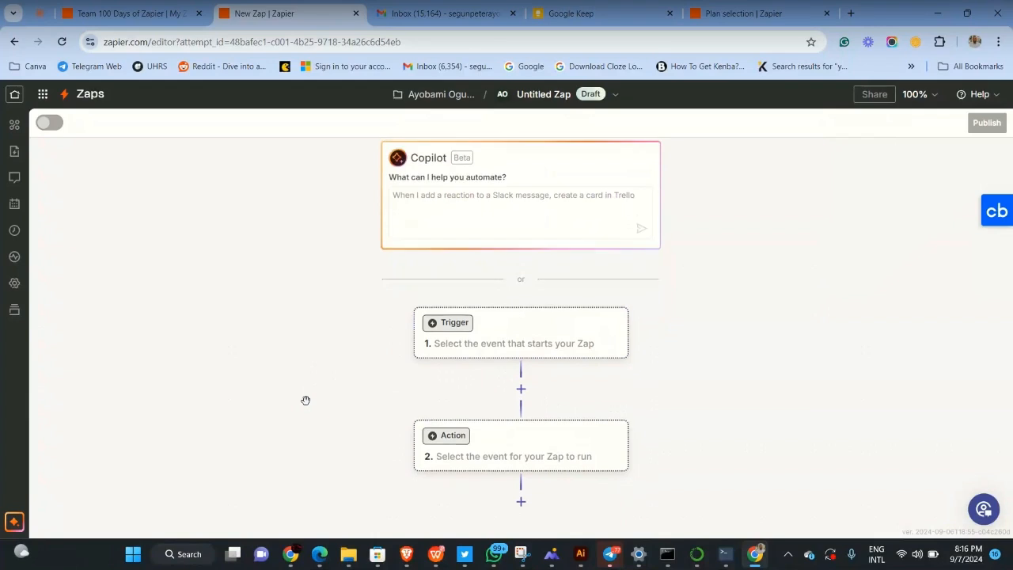
scroll(305, 400, down, 1)
scroll(581, 360, up, 1)
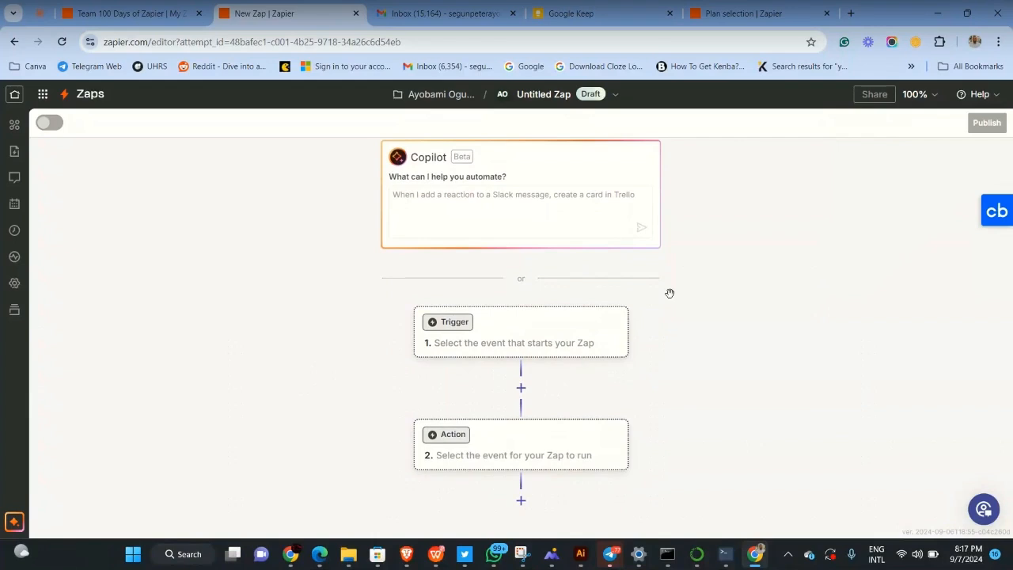
scroll(657, 299, down, 1)
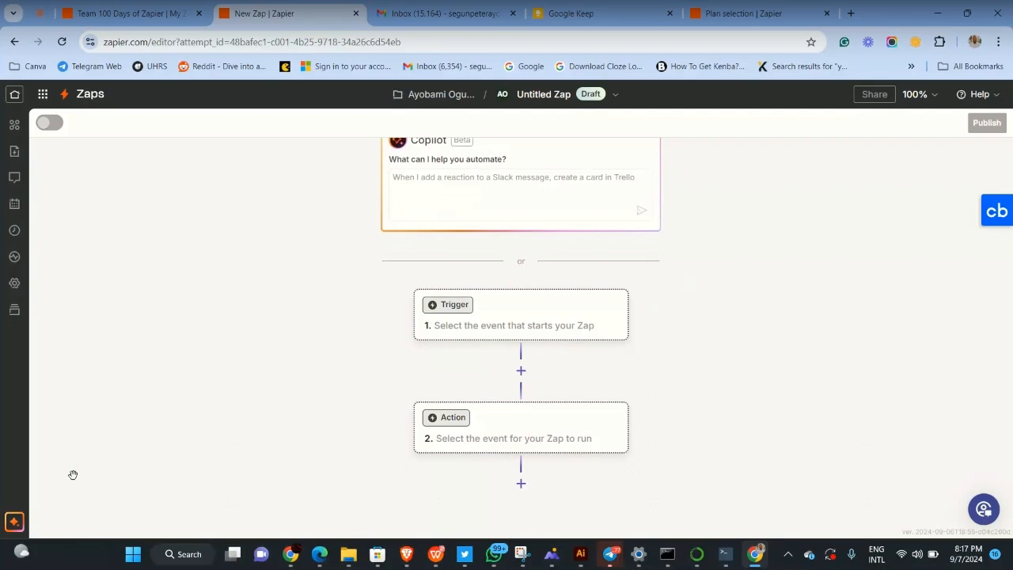
Send Copilot the message 'I want to set up a workflow'
click(14, 523)
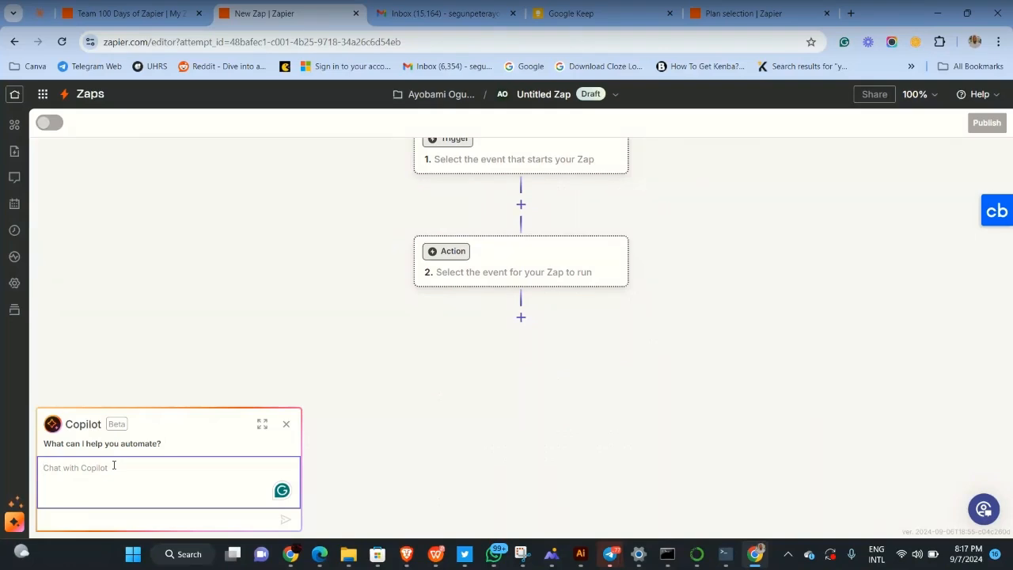
text(I wan)
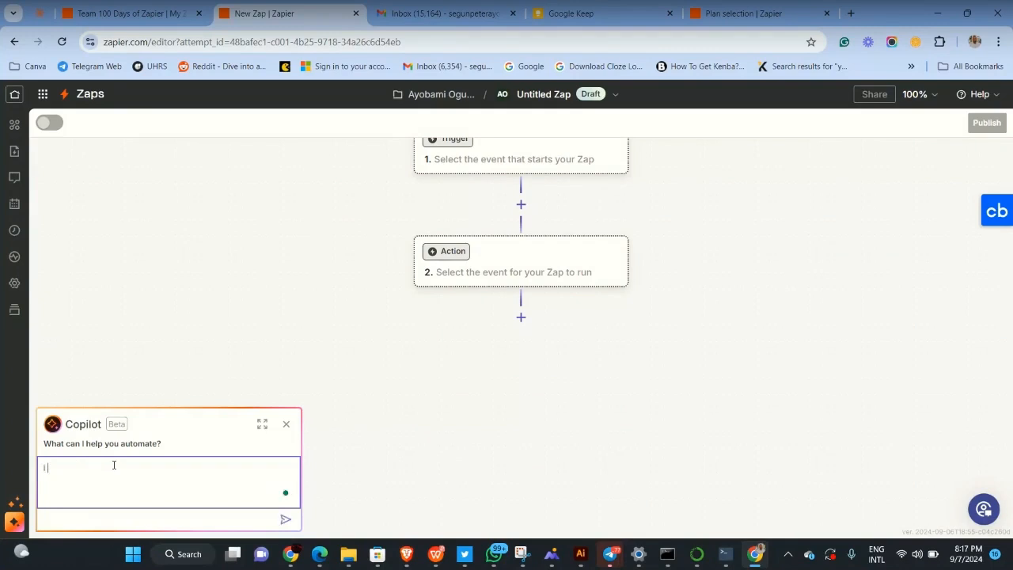
text(to set up a workflow)
key(Return)
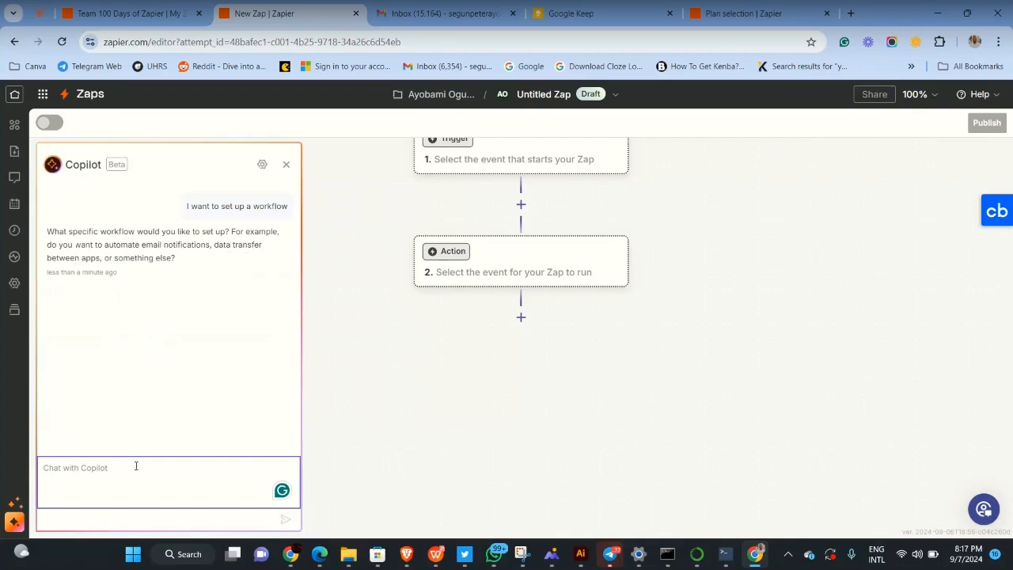
Send Copilot 'i want to add spreadsheet when a jotform response is received'
text(I)
key(BackSpace)
text(iwant)
key(BackSpace)
key(BackSpace)
key(BackSpace)
key(BackSpace)
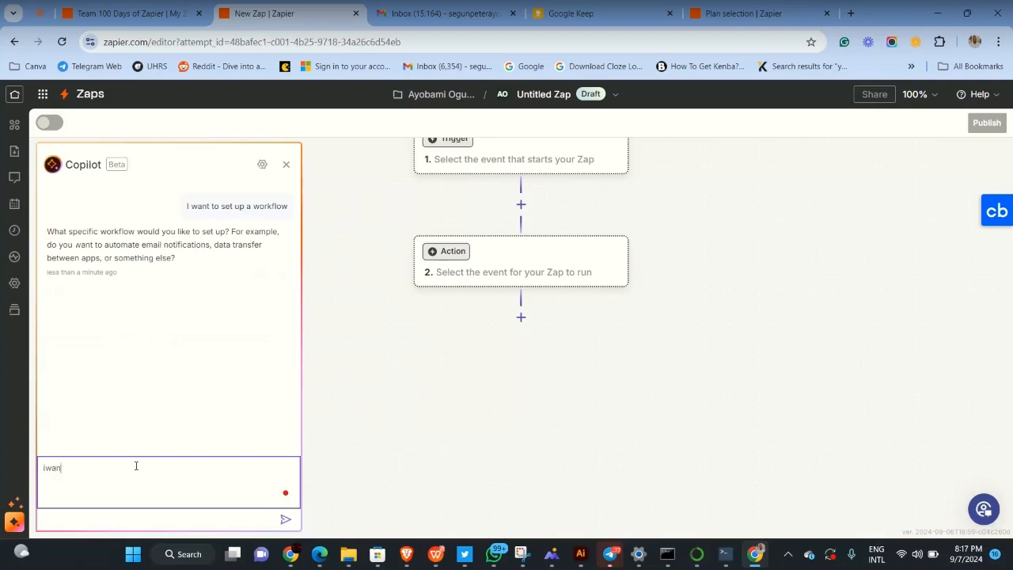
text(want to)
text(a)
key(BackSpace)
text(add she)
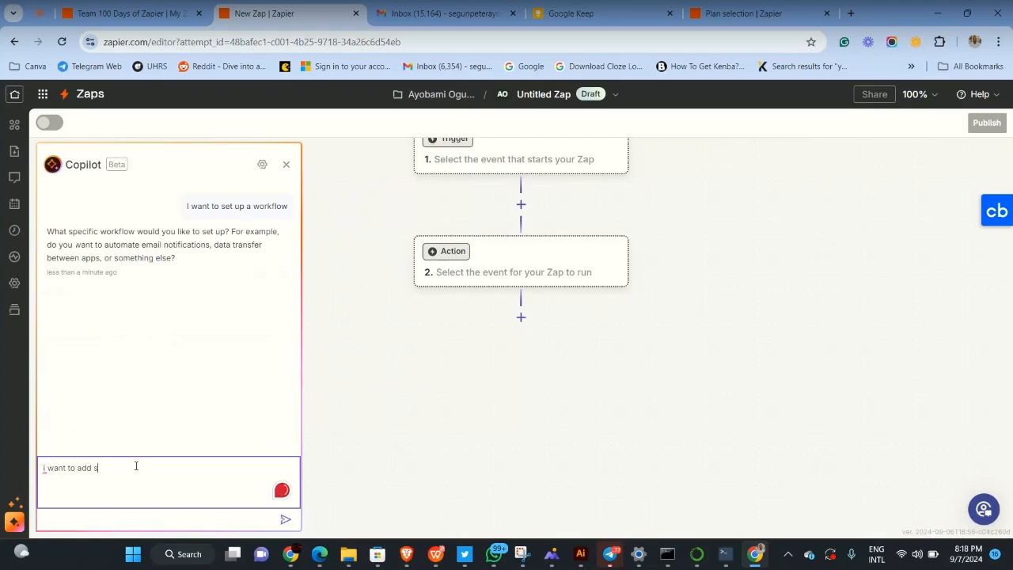
key(BackSpace)
key(BackSpace)
text(preadshe)
text(et wh)
text(en a )
text(form)
key(BackSpace)
key(BackSpace)
key(BackSpace)
key(BackSpace)
key(BackSpace)
text(my)
key(BackSpace)
key(BackSpace)
text(jotfoee)
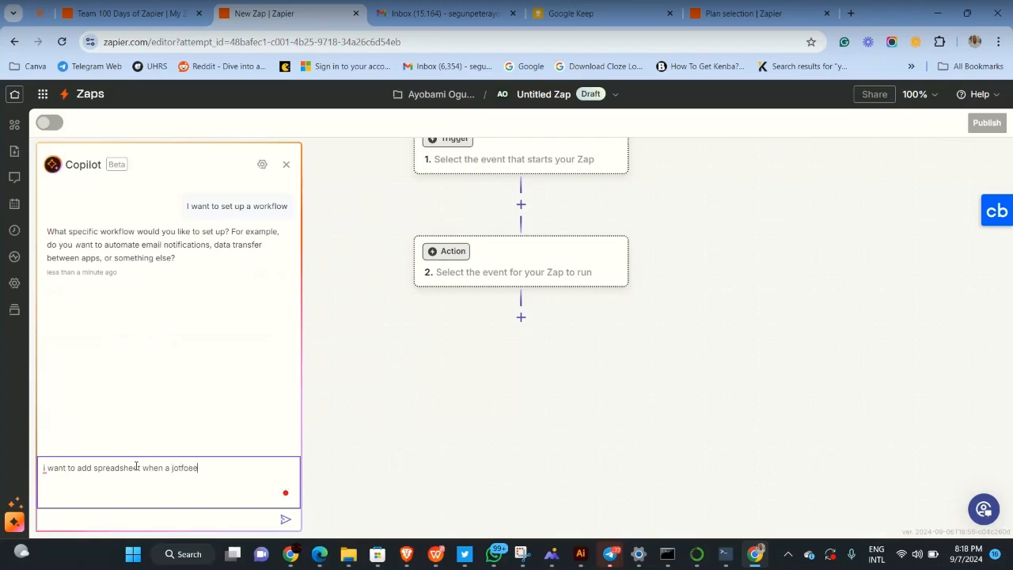
key(BackSpace)
key(BackSpace)
text(rm rsespo)
key(BackSpace)
key(BackSpace)
key(BackSpace)
text(ponse is received)
key(Return)
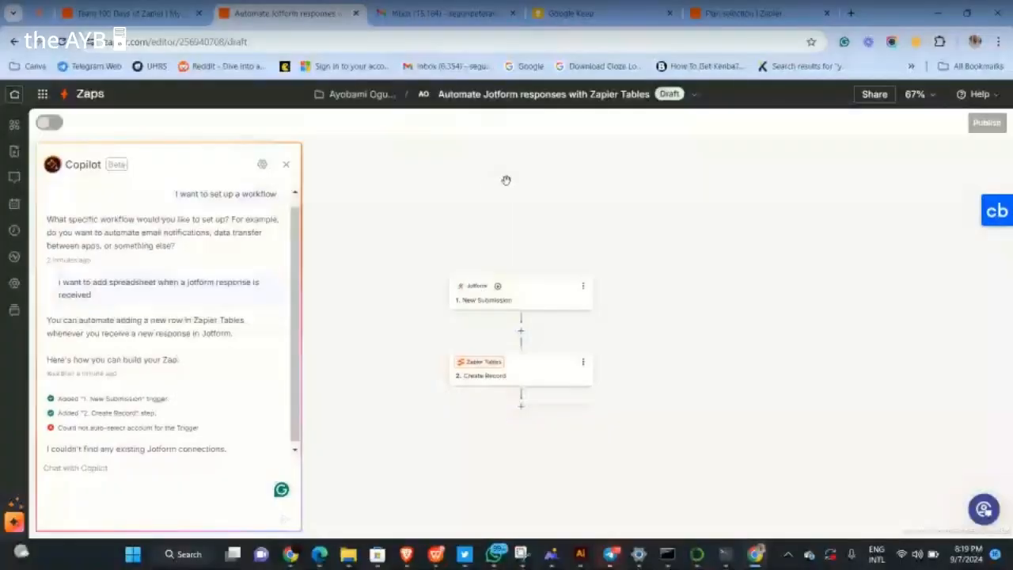
Close the Copilot panel once 'Automate Jotform responses with Zapier Tables' is drafted
click(288, 167)
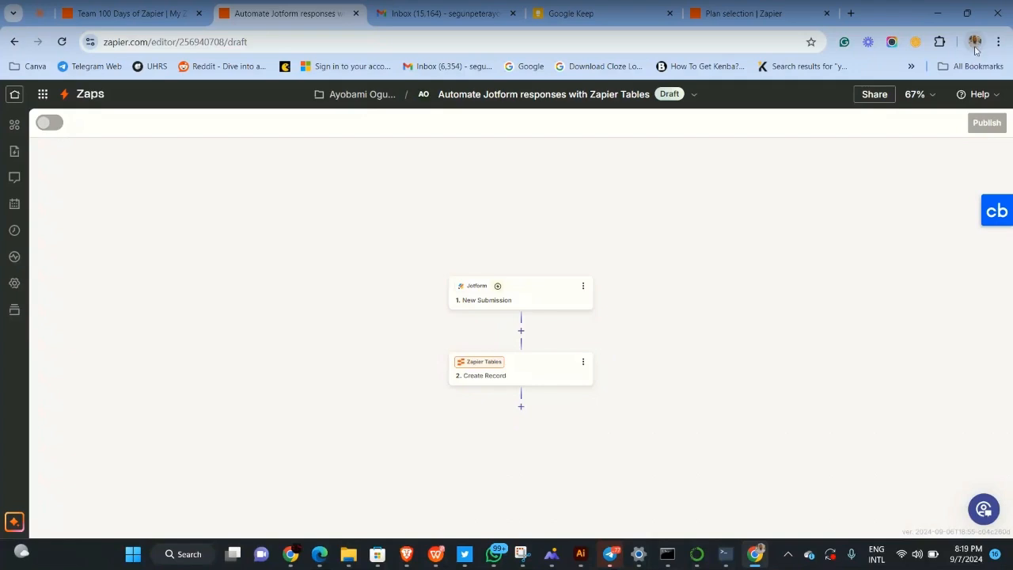
Dismiss the Chrome profile menu and open the Jotform '1. New Submission' trigger setup
click(976, 48)
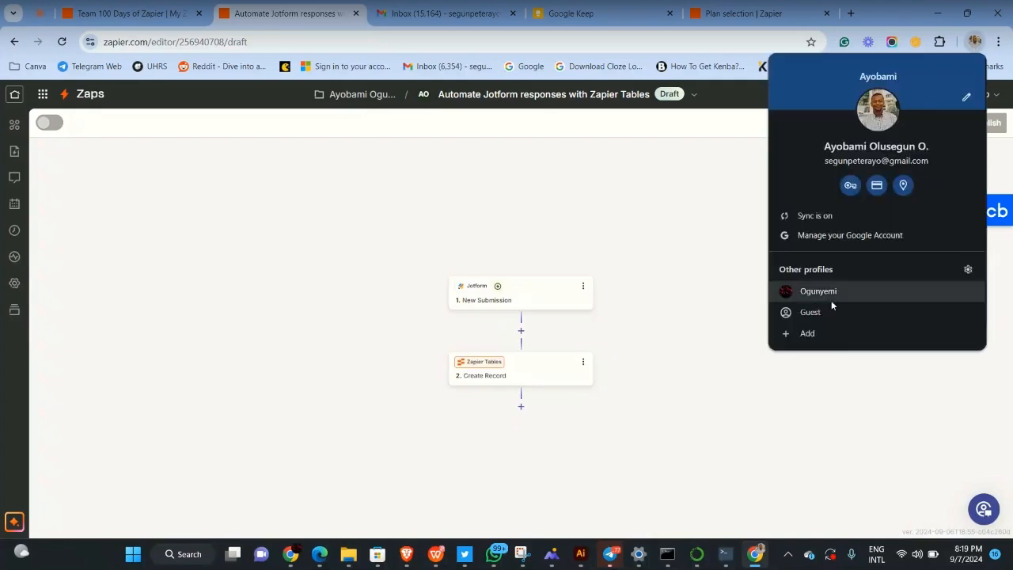
click(667, 268)
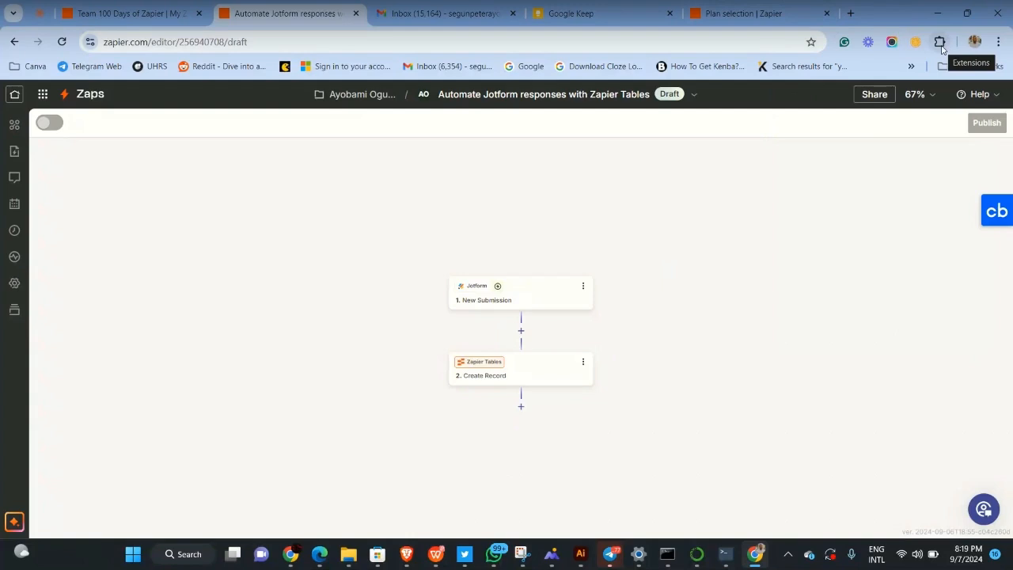
click(497, 296)
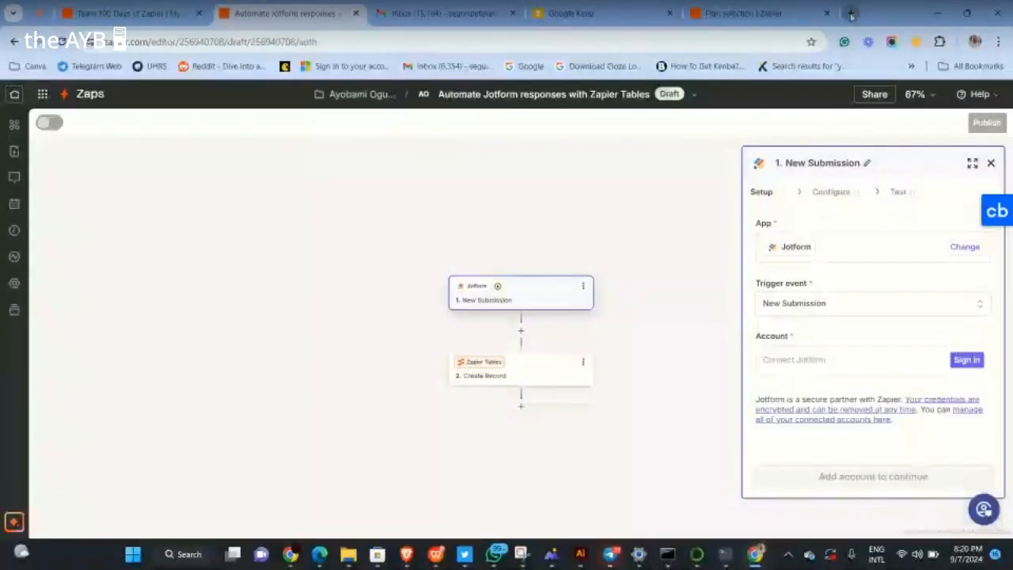
In a new tab, go to windscribe.com/install/extension/chrome via the address-bar completion
click(851, 13)
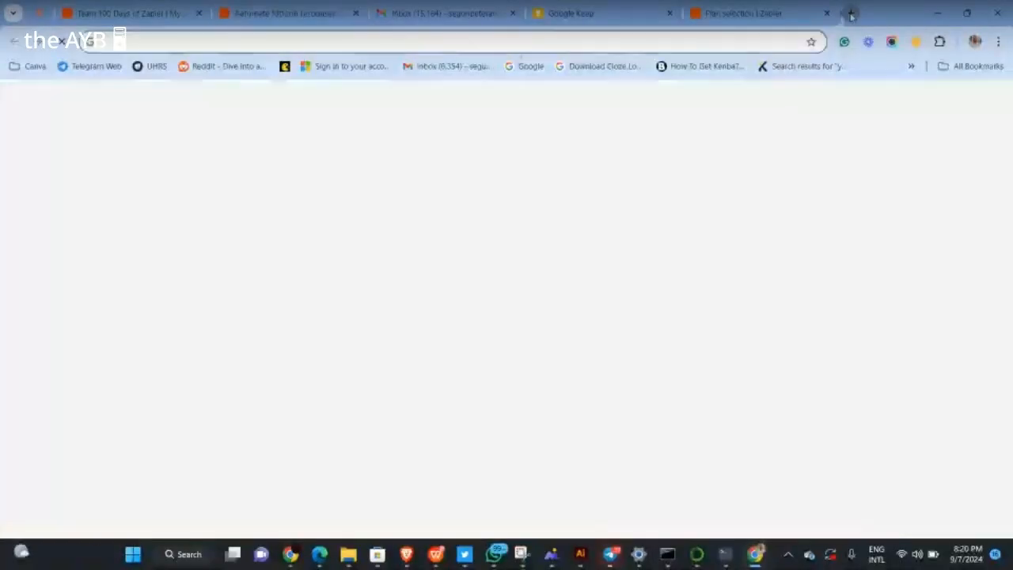
text(winds)
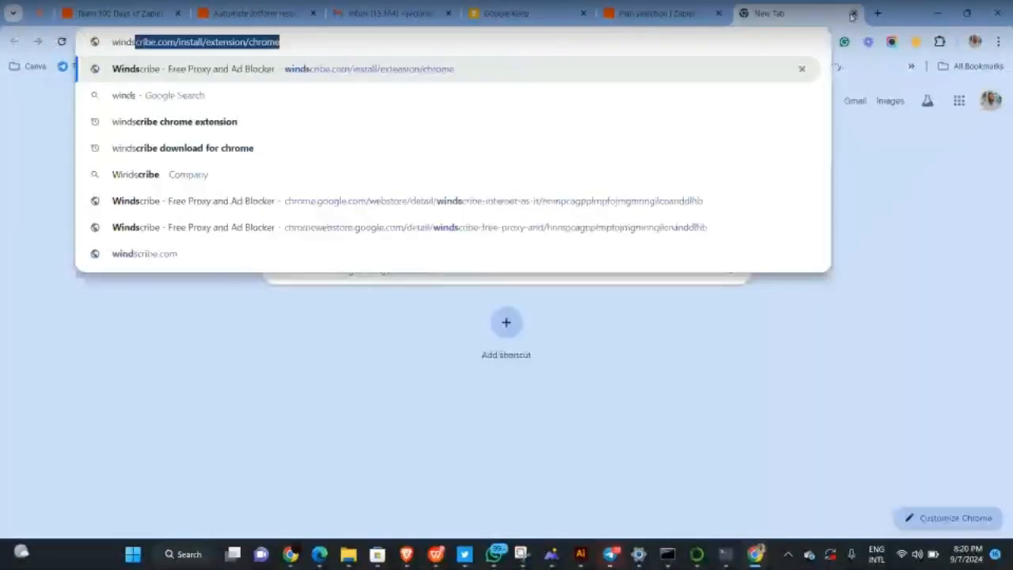
text(cribe)
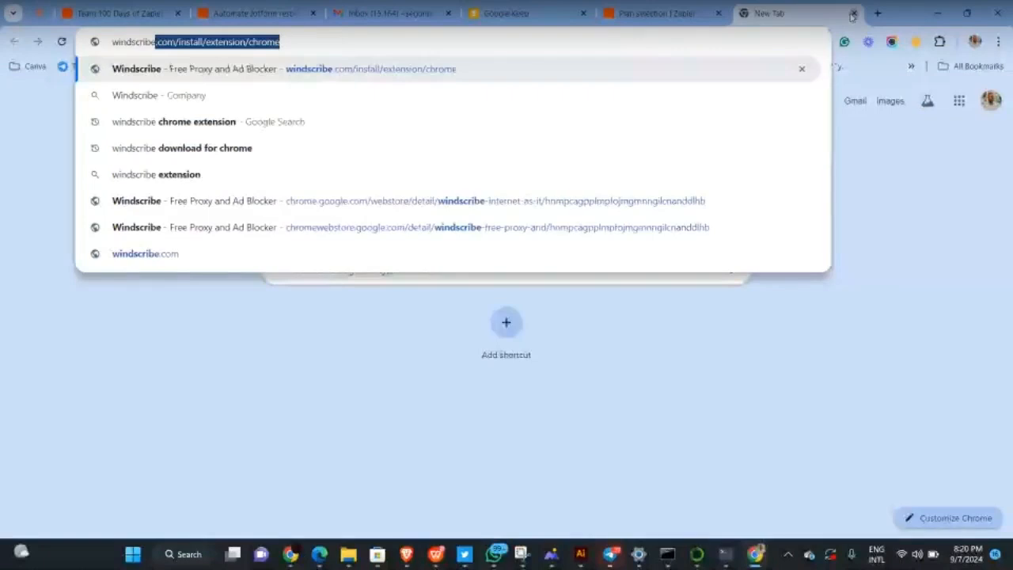
key(Right)
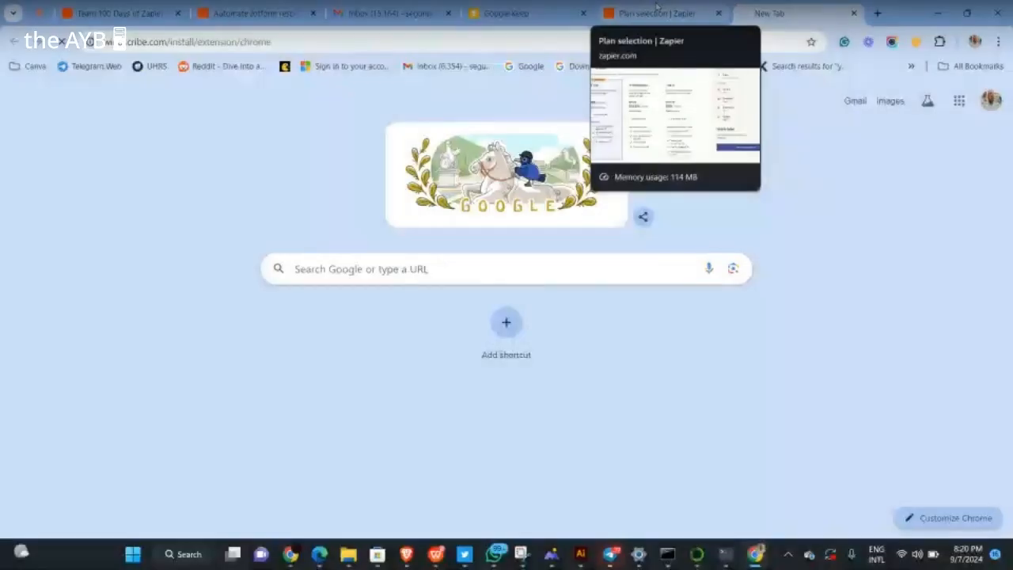
key(Return)
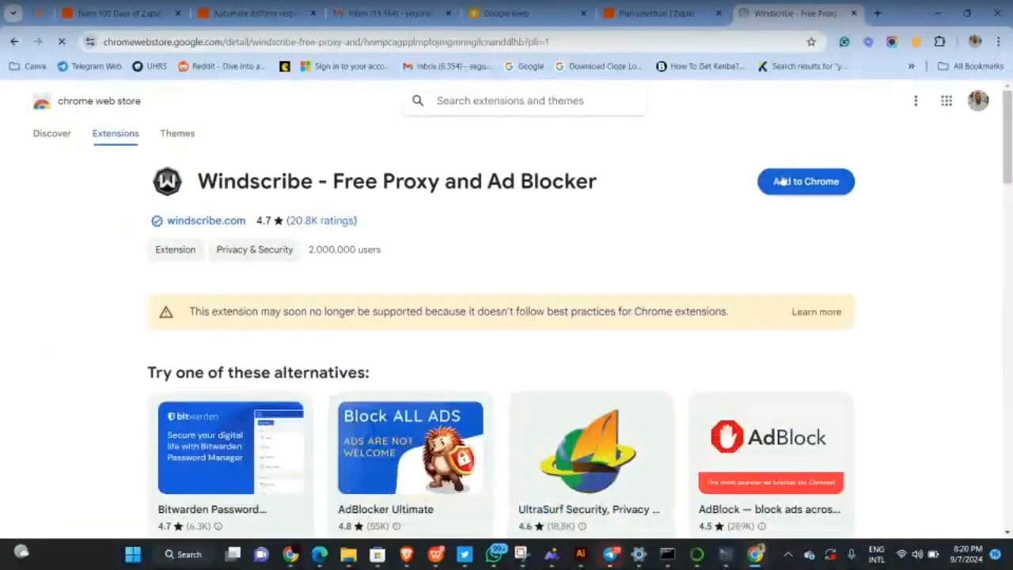
Add the Windscribe extension to Chrome, pin it to the toolbar, and open its Login form
click(782, 179)
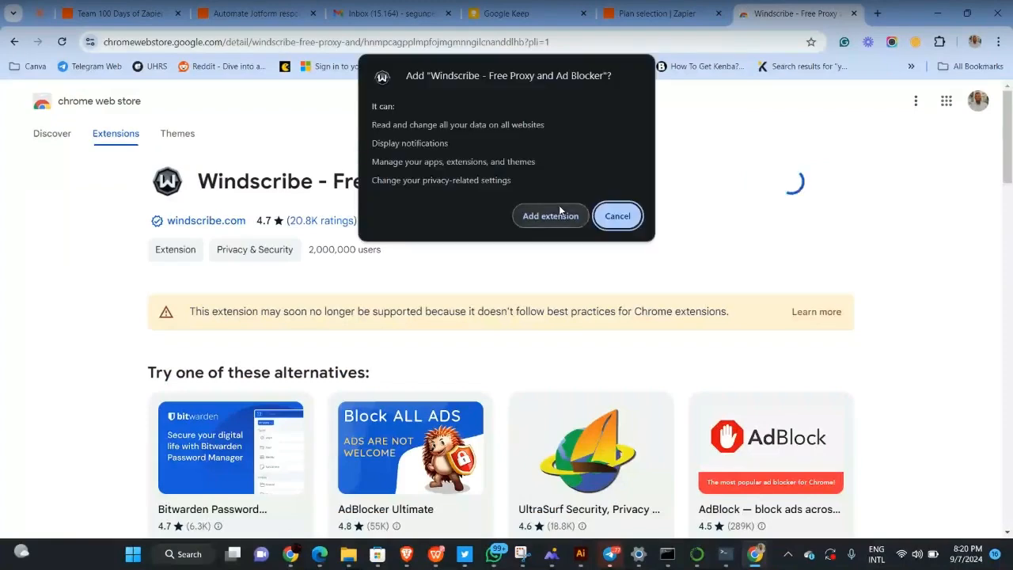
click(559, 208)
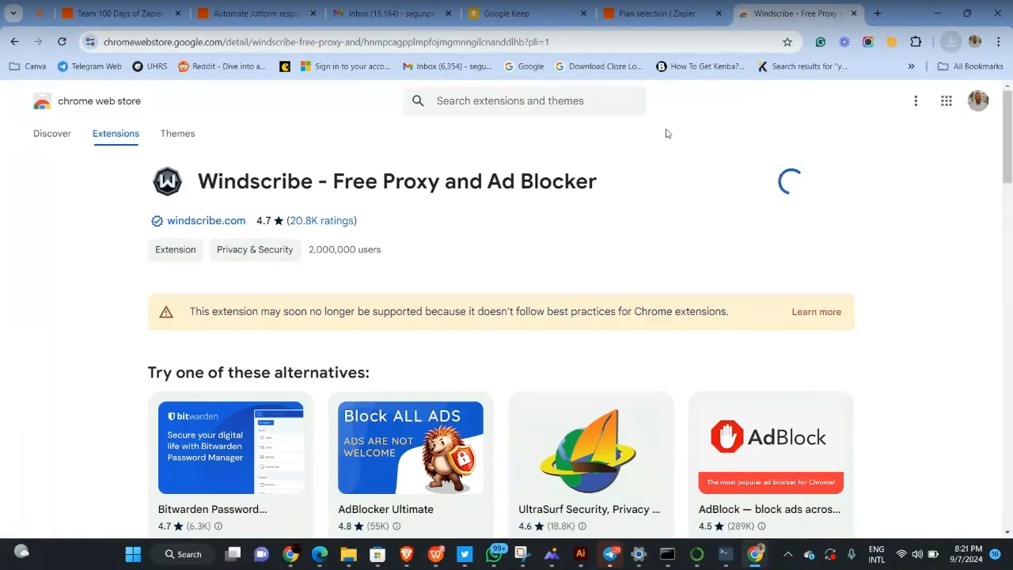
click(941, 44)
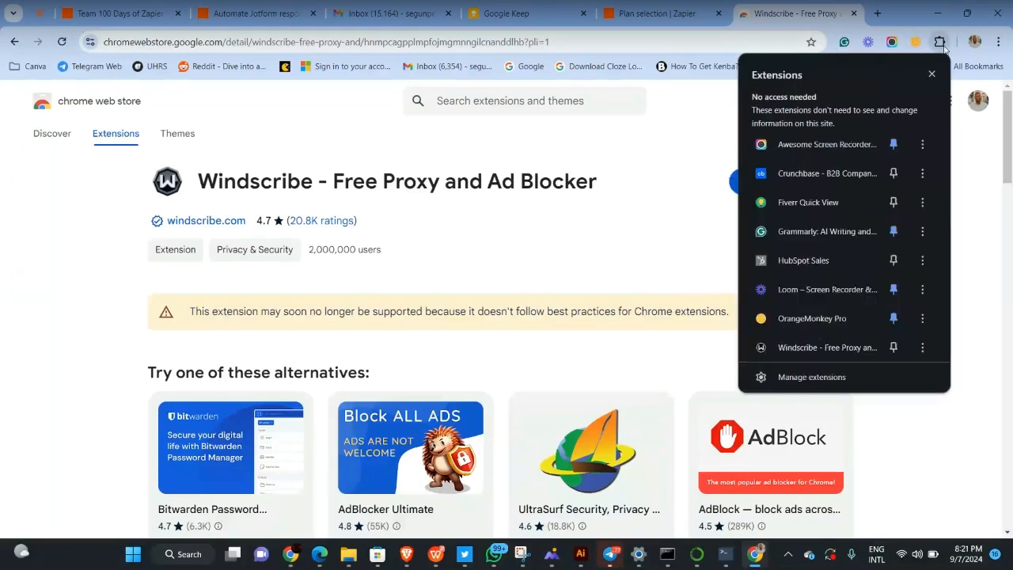
click(893, 347)
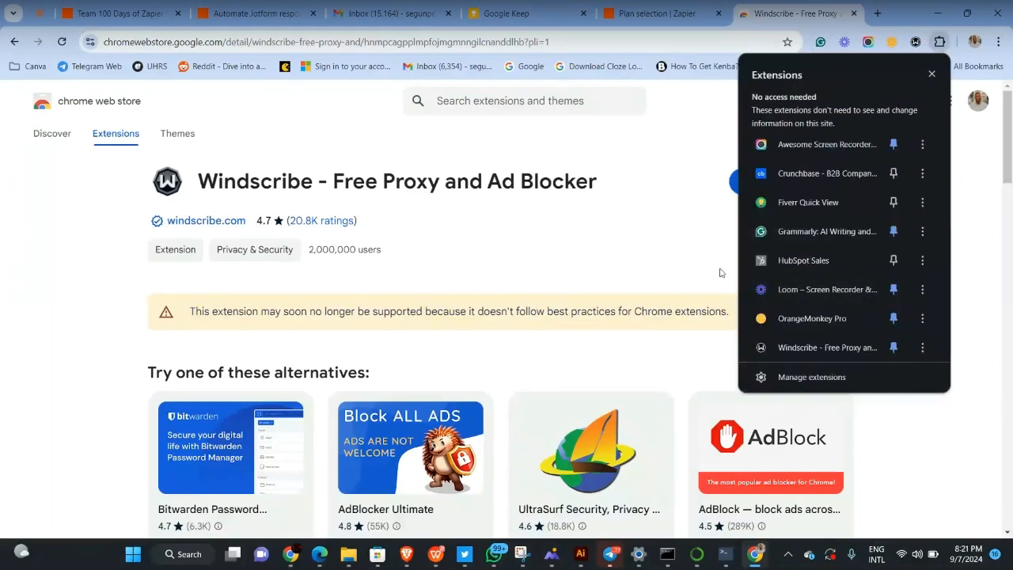
click(720, 272)
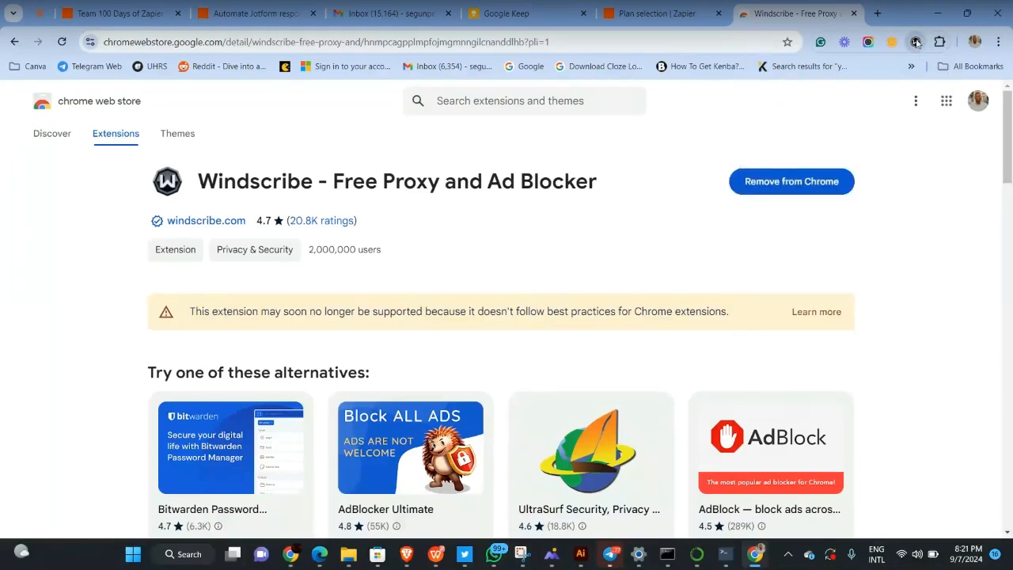
click(916, 41)
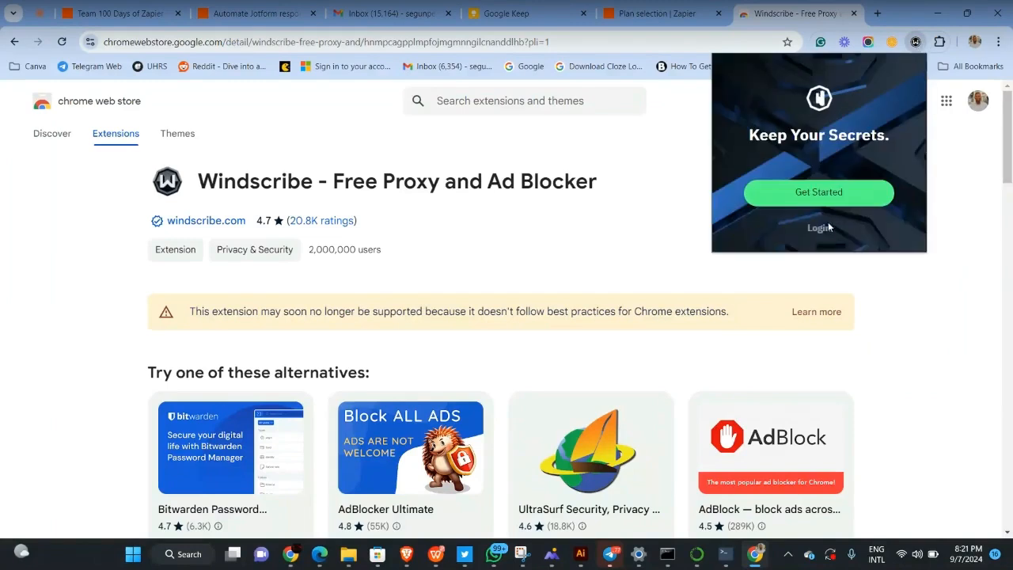
click(820, 228)
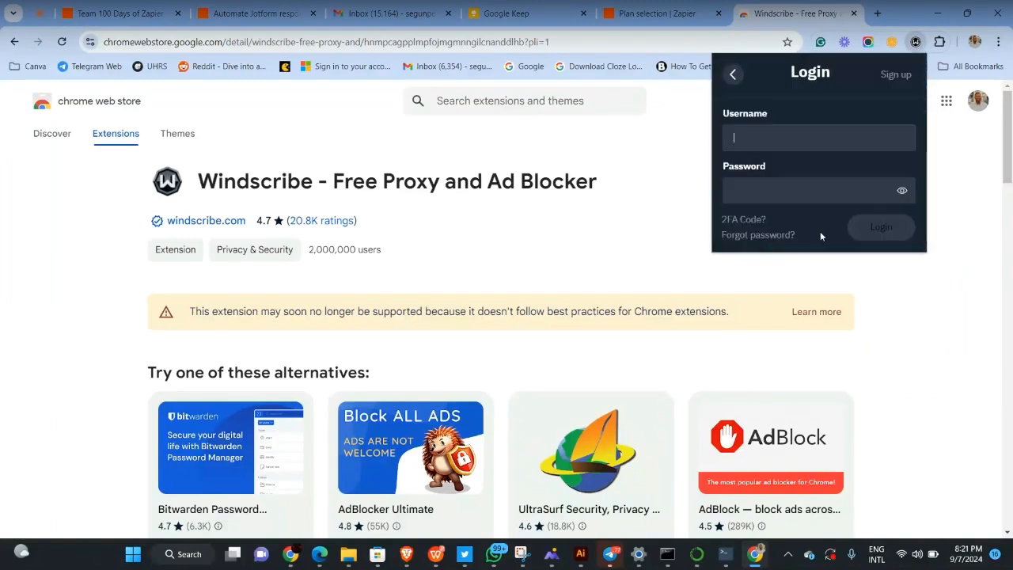
Open a new tab with windscribe.com entered in the address bar
click(881, 14)
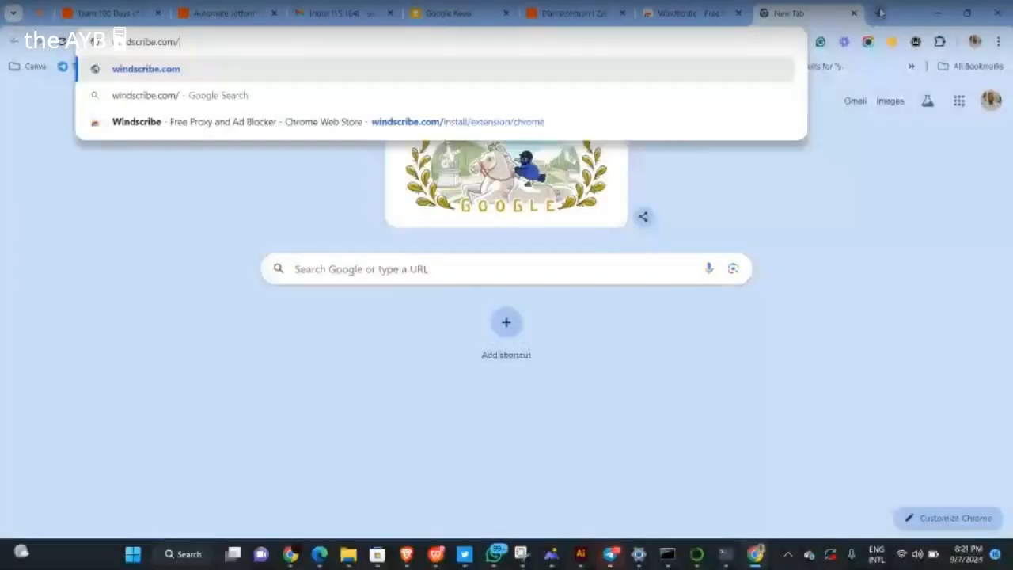
text(l)
key(BackSpace)
key(BackSpace)
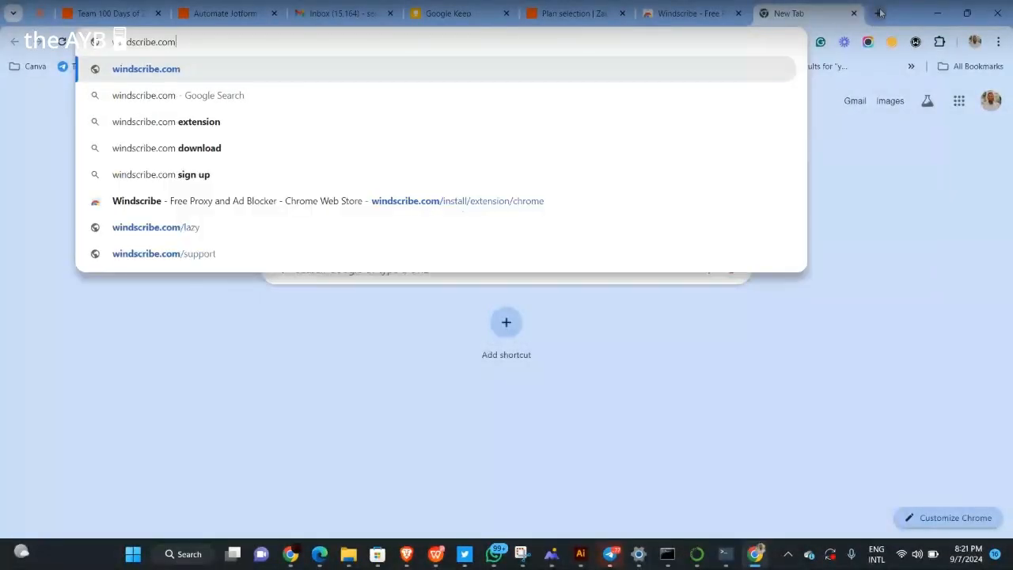
Load the windscribe.com homepage and trim .com from the address bar
key(Return)
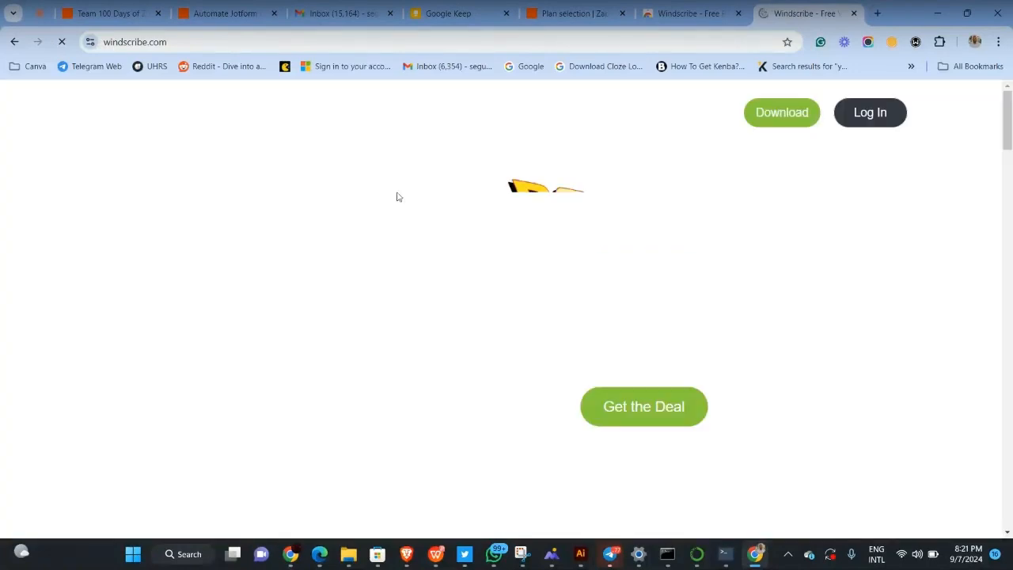
click(280, 36)
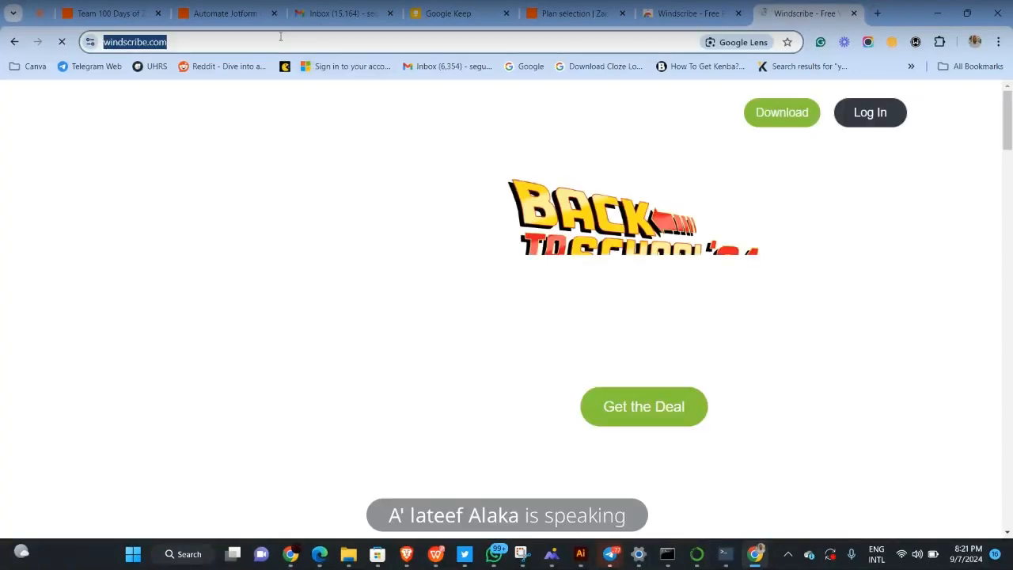
click(280, 36)
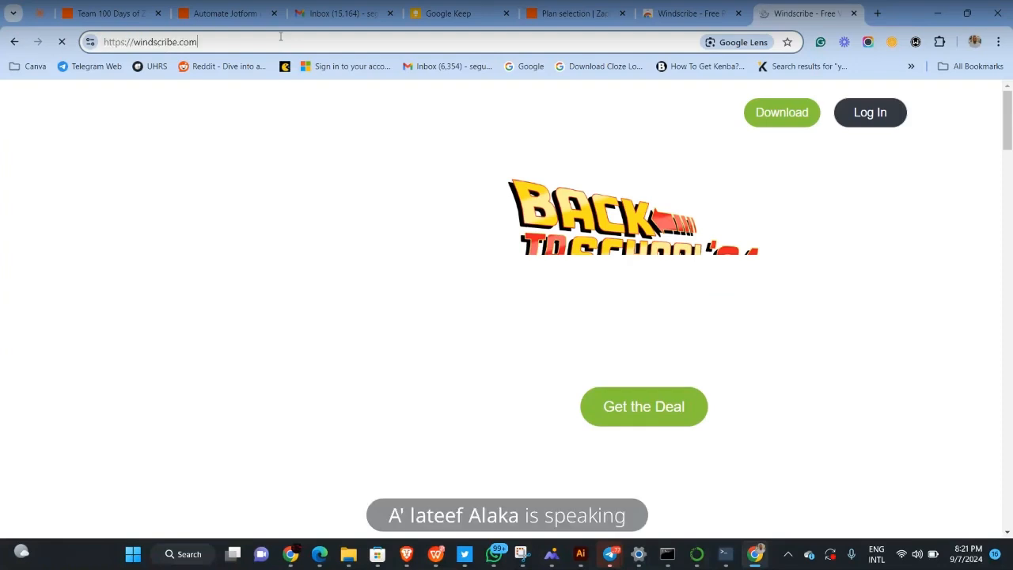
key(BackSpace)
key(BackSpace)
key(BackSpace)
key(BackSpace)
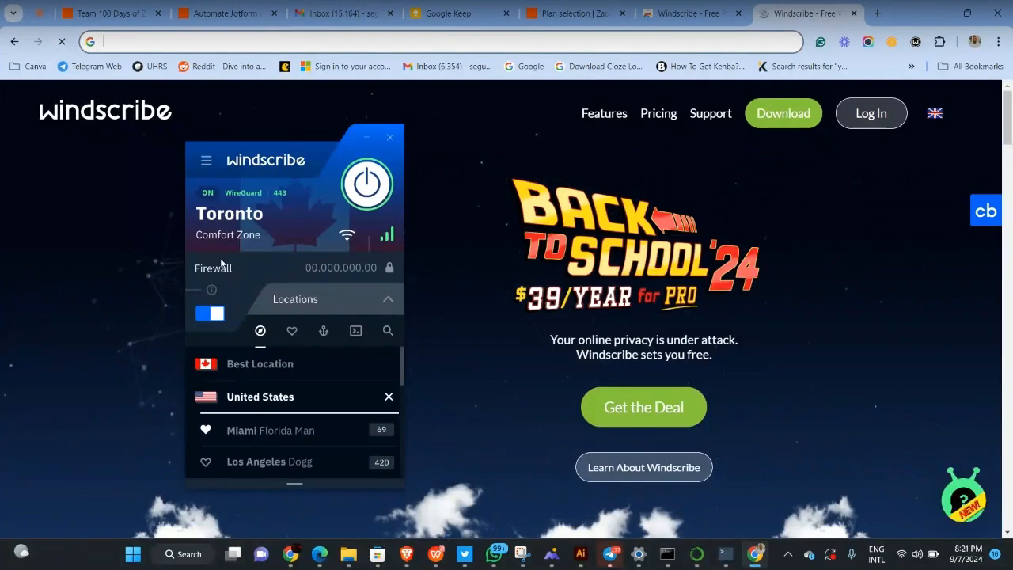
Scroll through the homepage's Back to School '24 promotion and features, then enter 'register windscr' in the address bar
scroll(221, 263, down, 1)
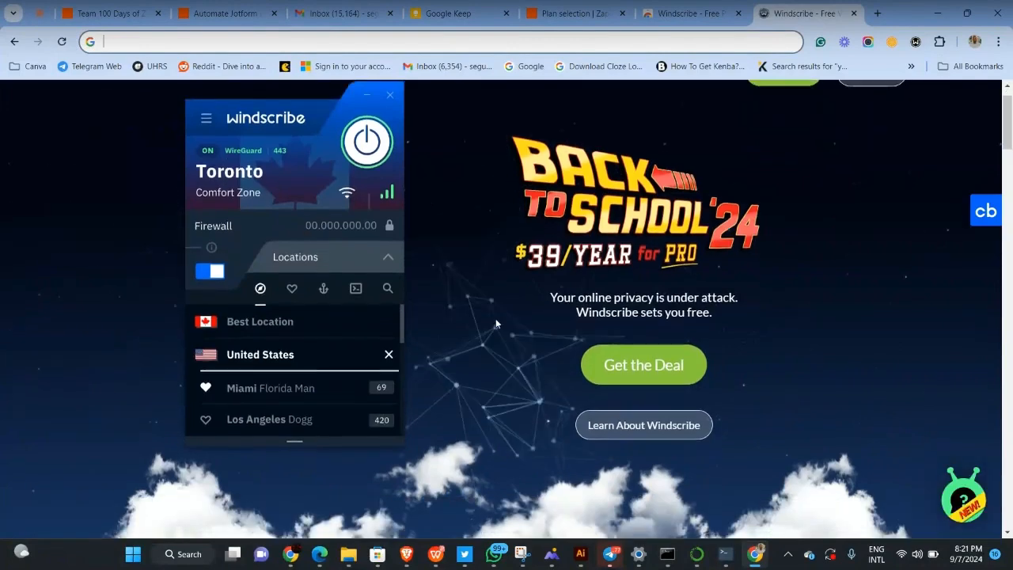
scroll(495, 318, up, 1)
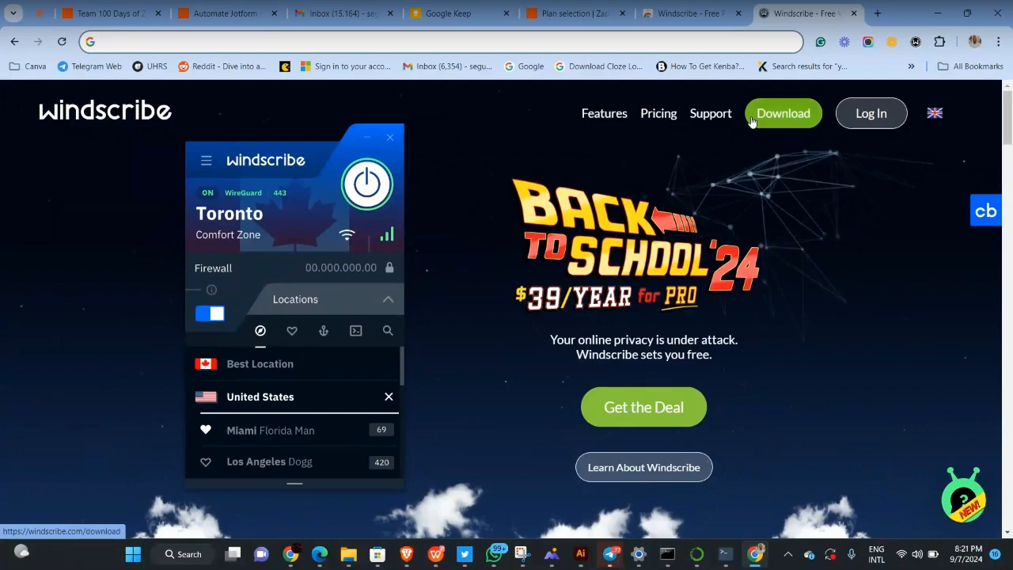
scroll(673, 248, down, 2)
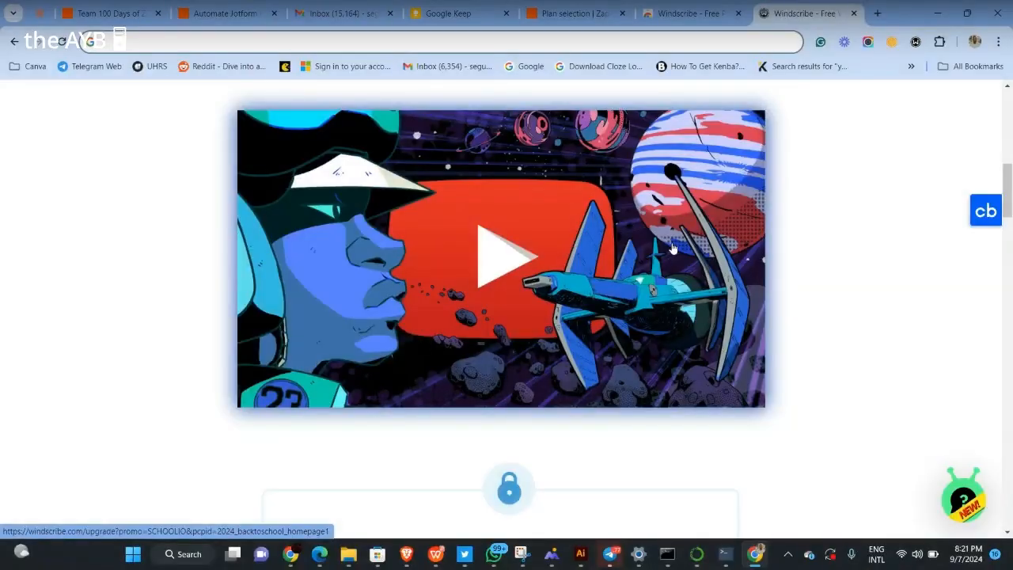
scroll(673, 248, down, 20)
scroll(673, 249, down, 1)
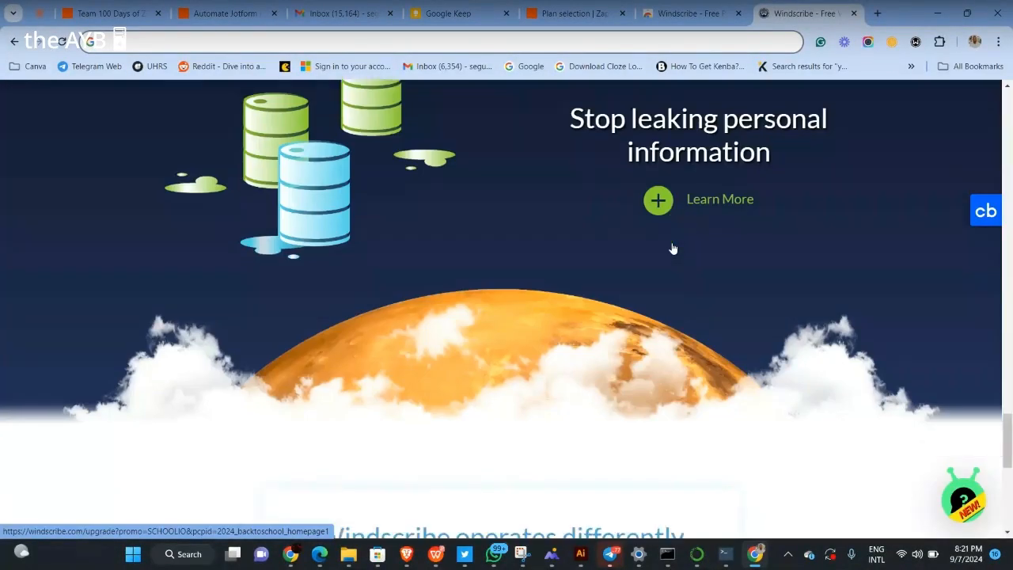
scroll(673, 249, up, 3)
scroll(673, 248, up, 6)
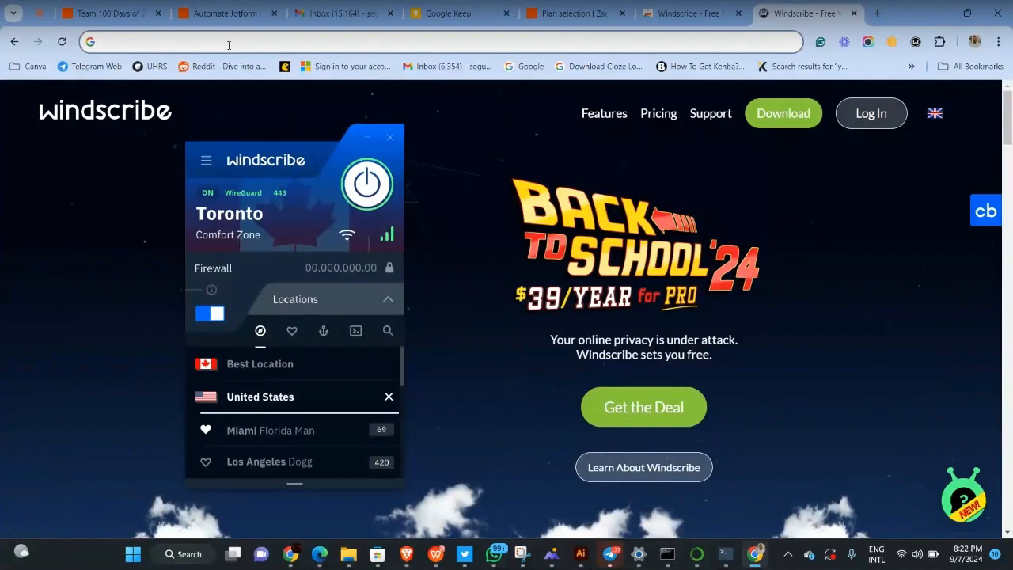
text(re)
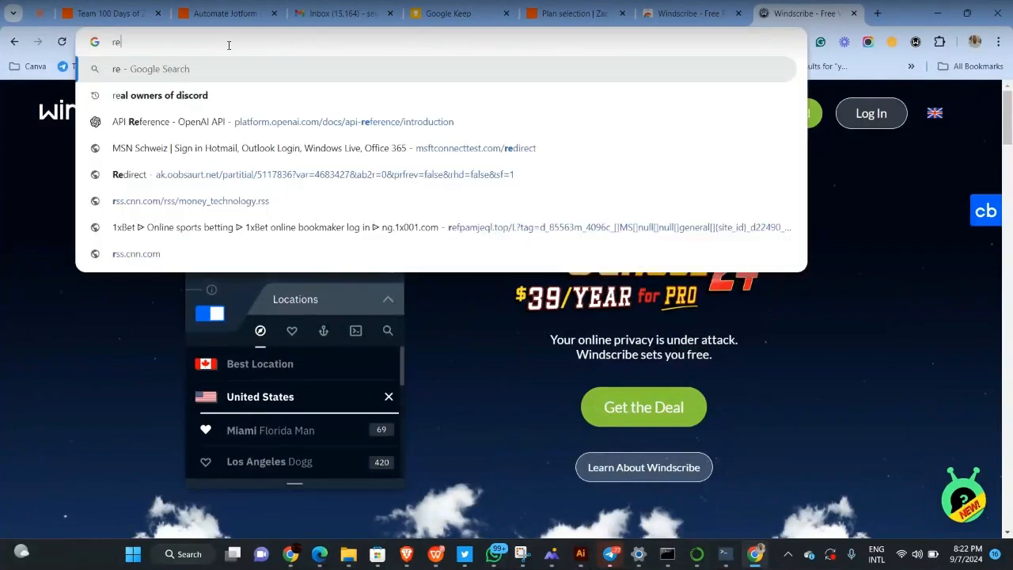
text(gister wi)
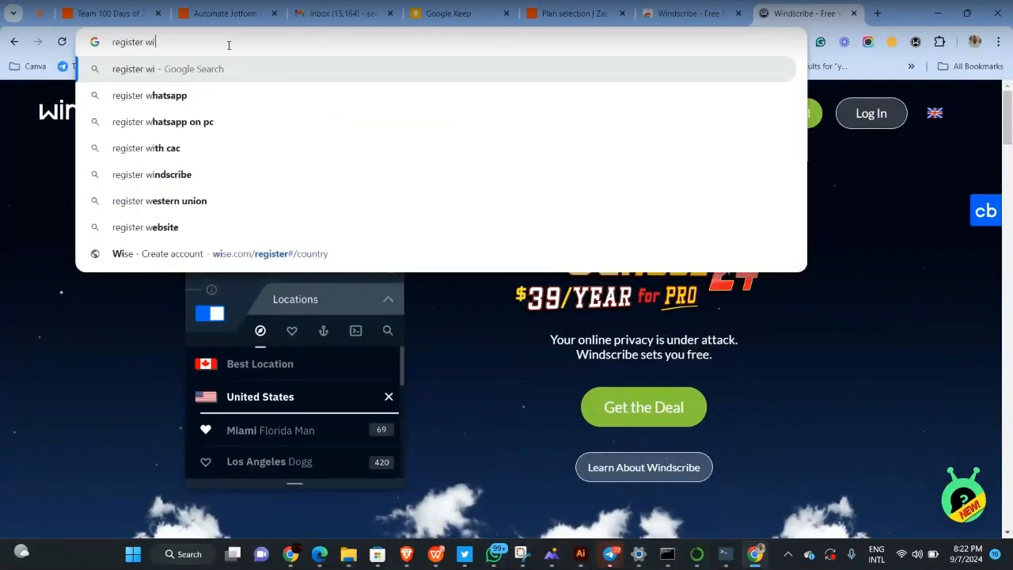
text(ndscr)
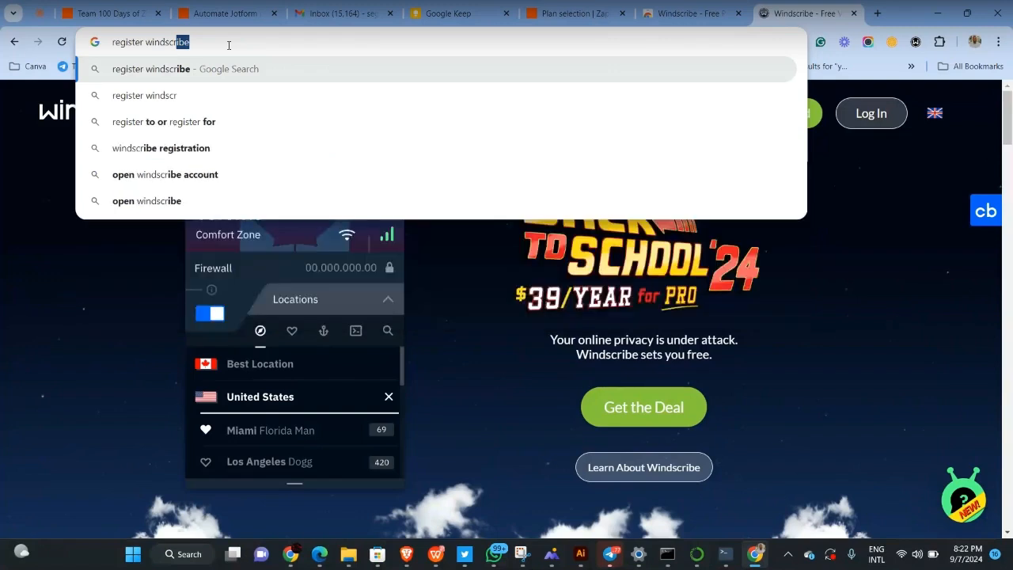
Search Google for 'register windscribe' and open the 'Sign Up for Free - Windscribe' page
key(Return)
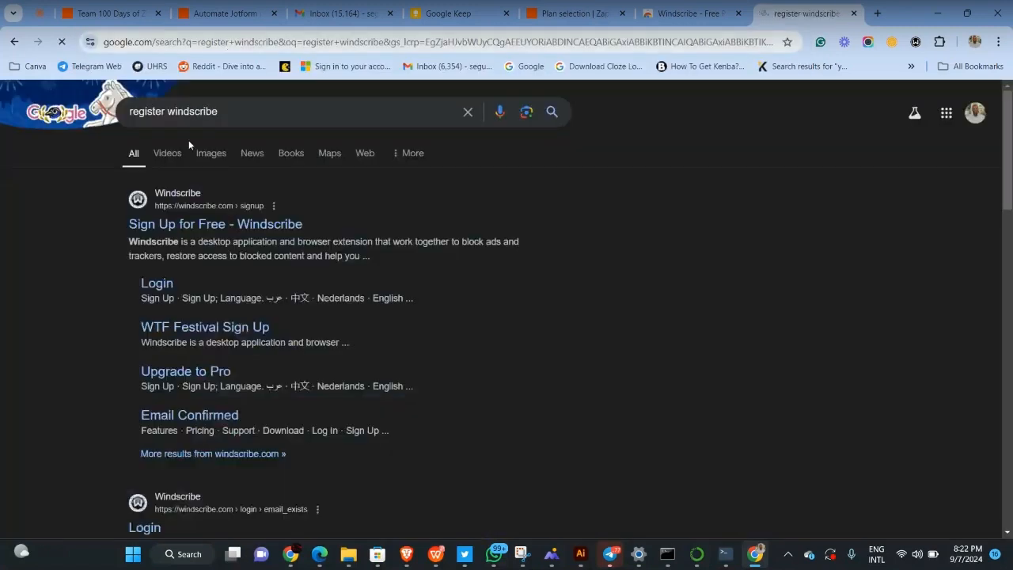
click(158, 228)
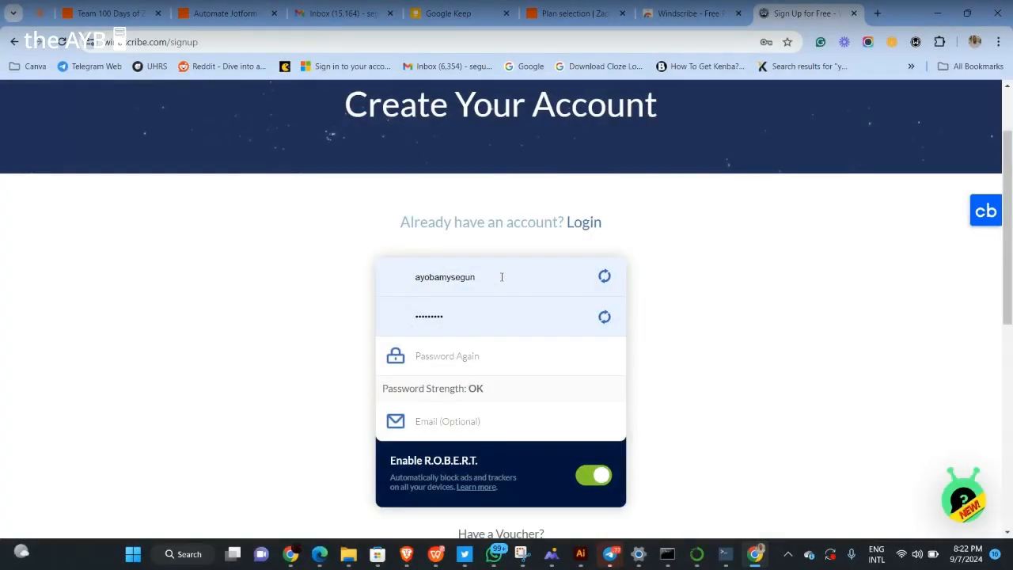
scroll(504, 366, down, 2)
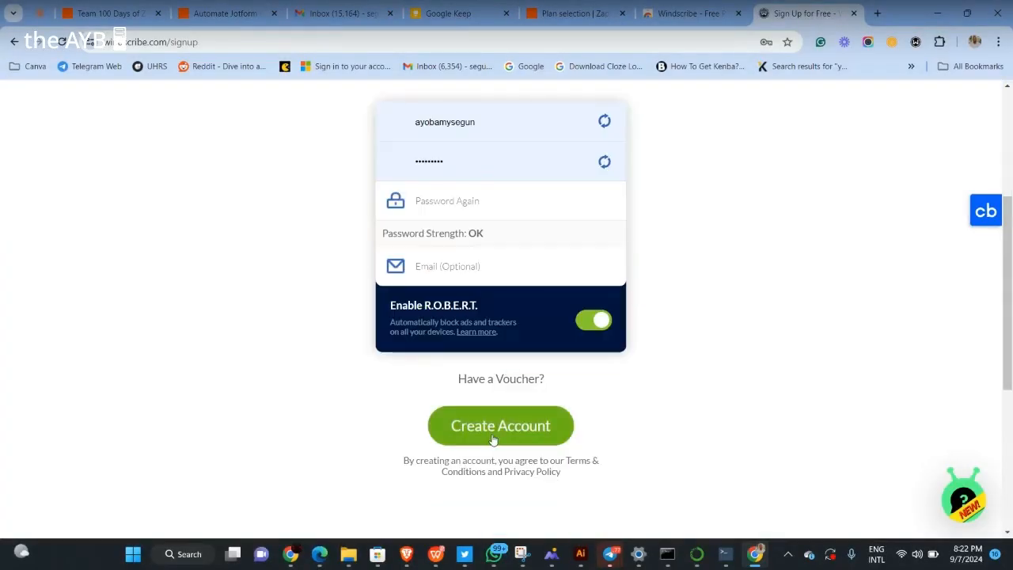
scroll(513, 242, up, 1)
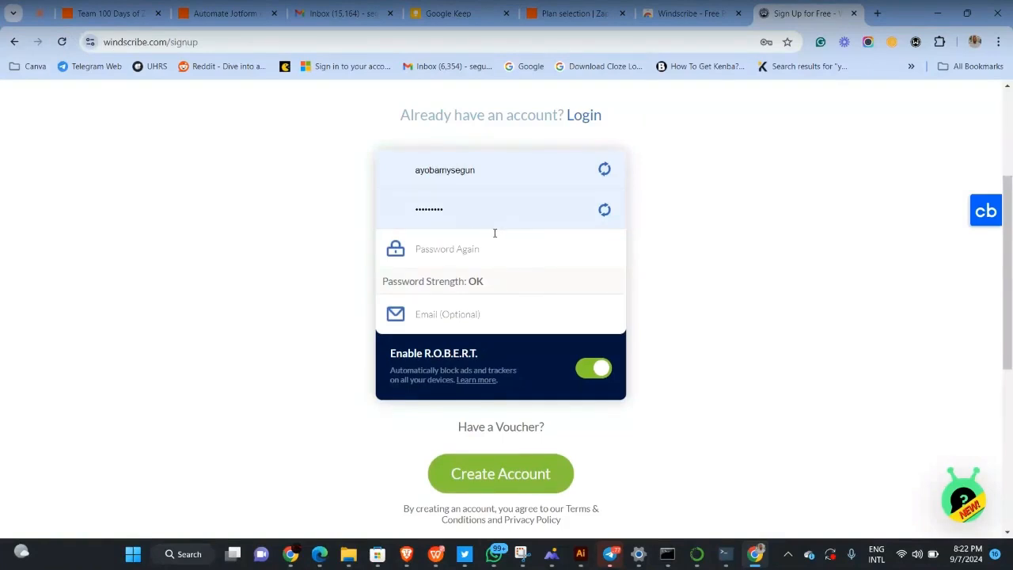
Log in to the Windscribe extension with the saved username and account password, skipping the tutorial
click(915, 41)
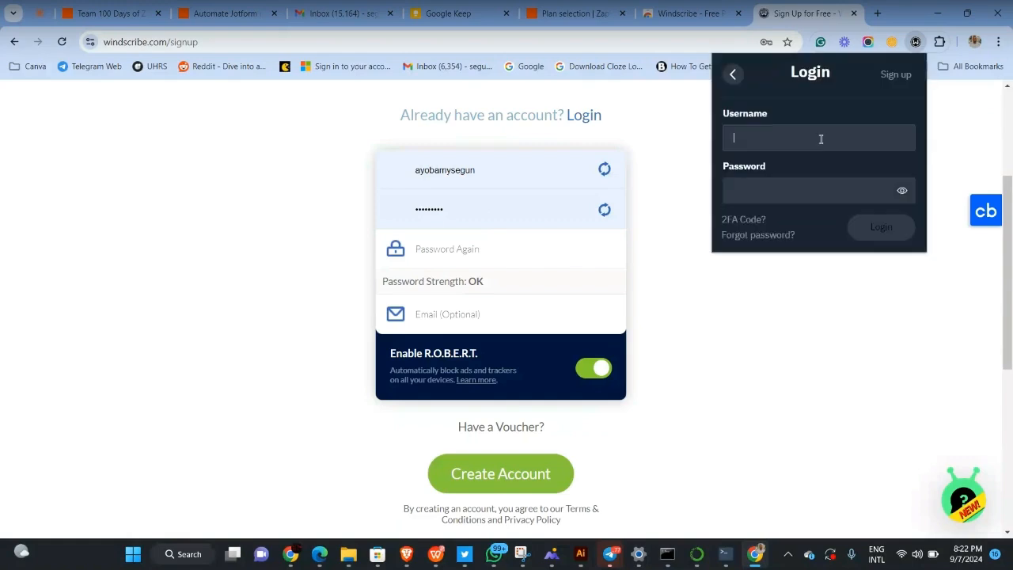
click(821, 138)
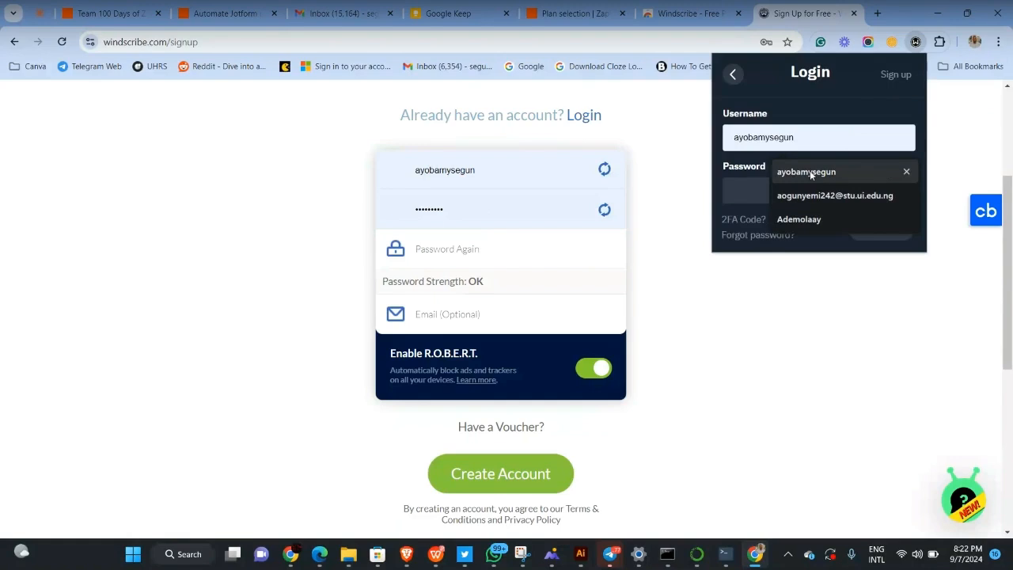
click(810, 171)
click(773, 194)
text(•••)
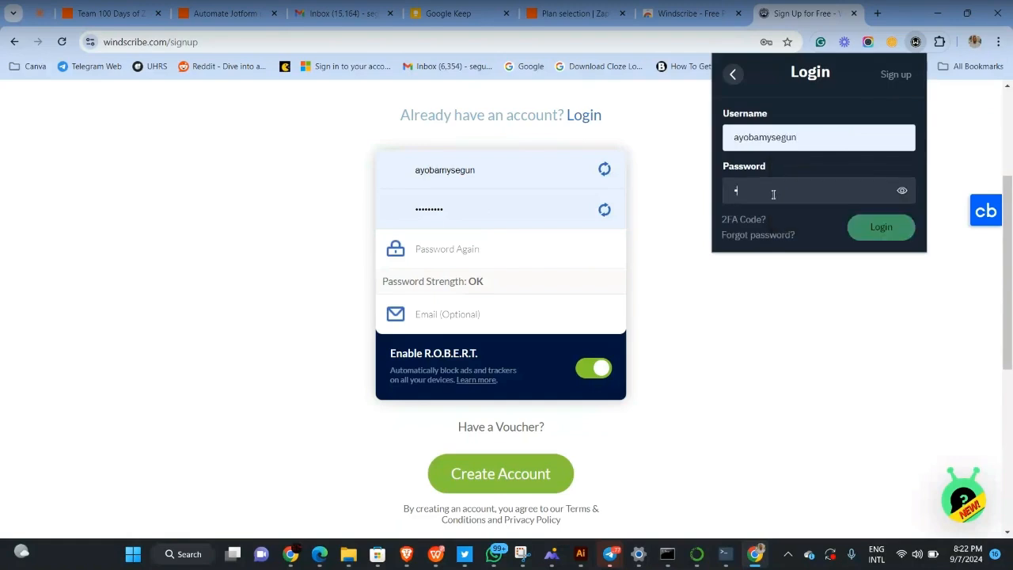
key(BackSpace)
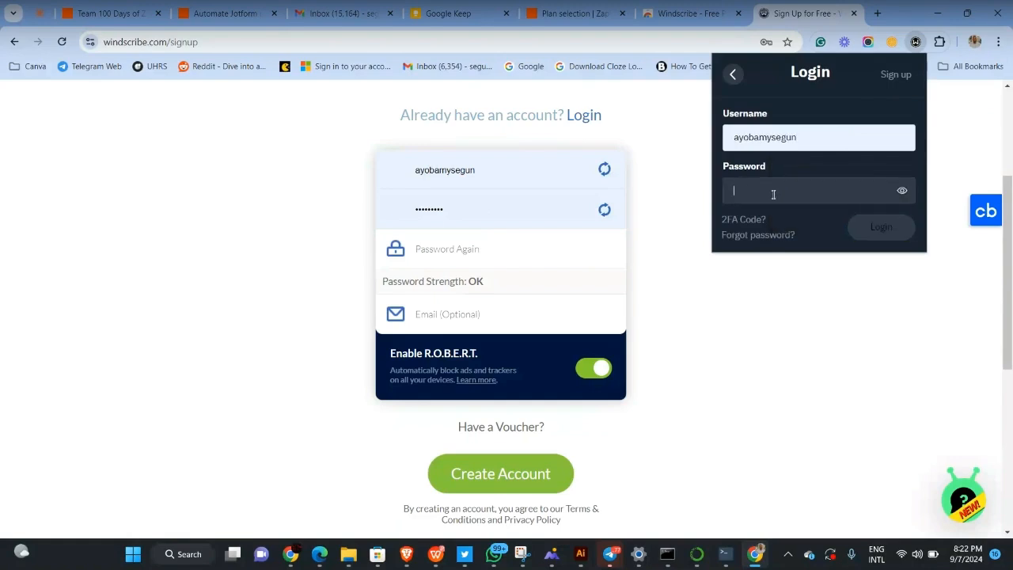
text(•••••••••)
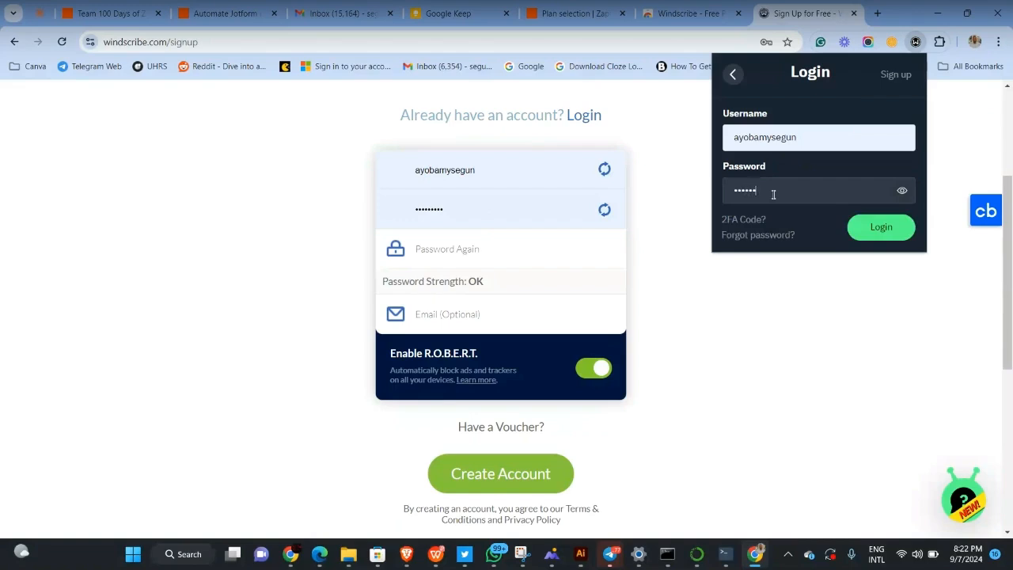
click(890, 228)
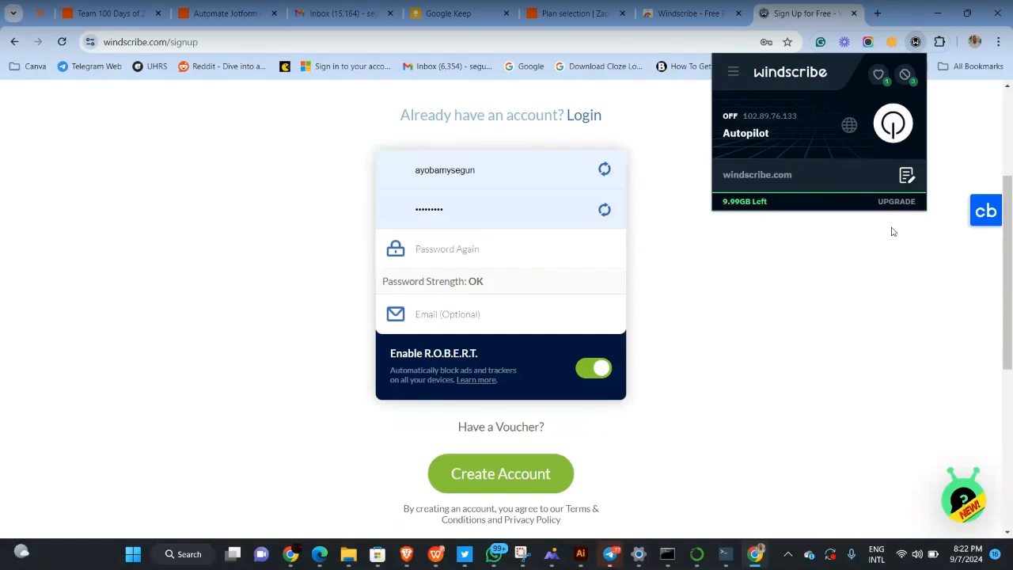
click(818, 287)
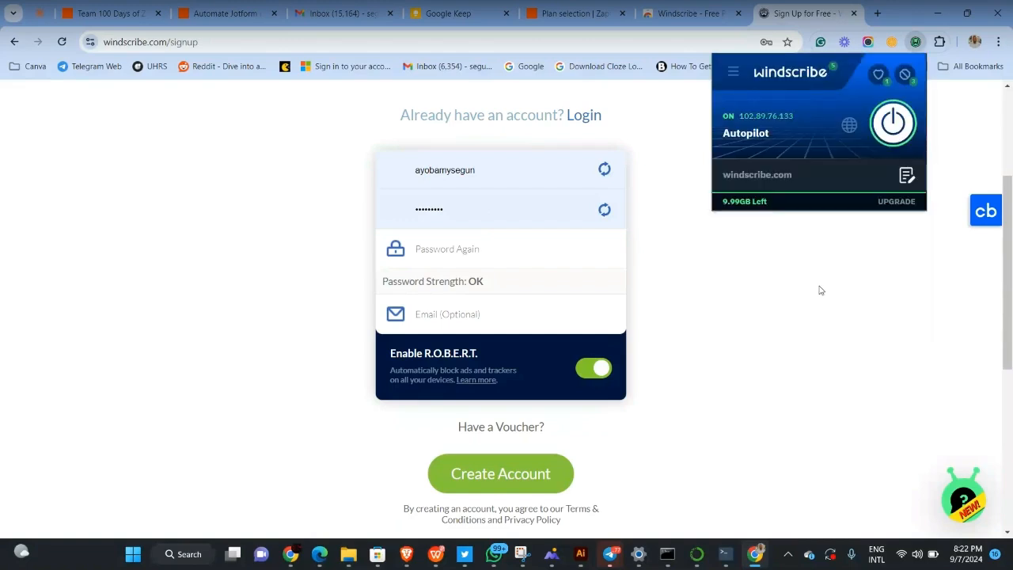
click(842, 127)
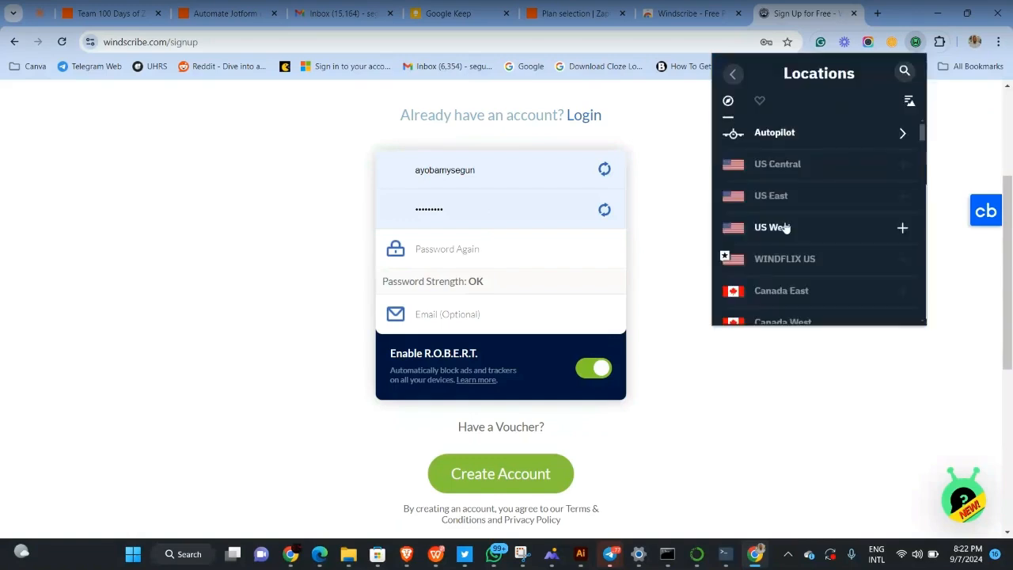
scroll(786, 228, down, 1)
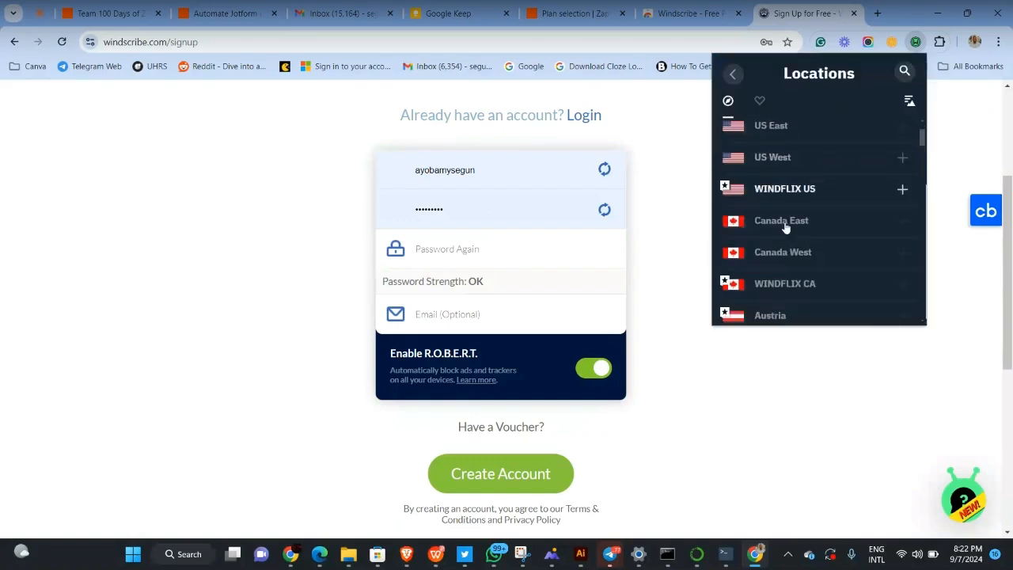
scroll(786, 228, down, 2)
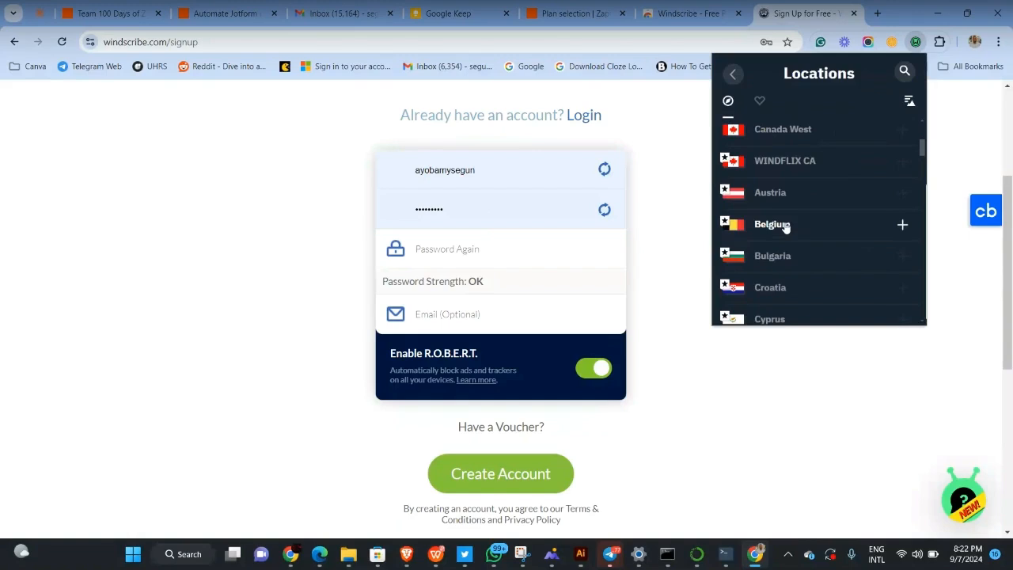
scroll(786, 228, down, 4)
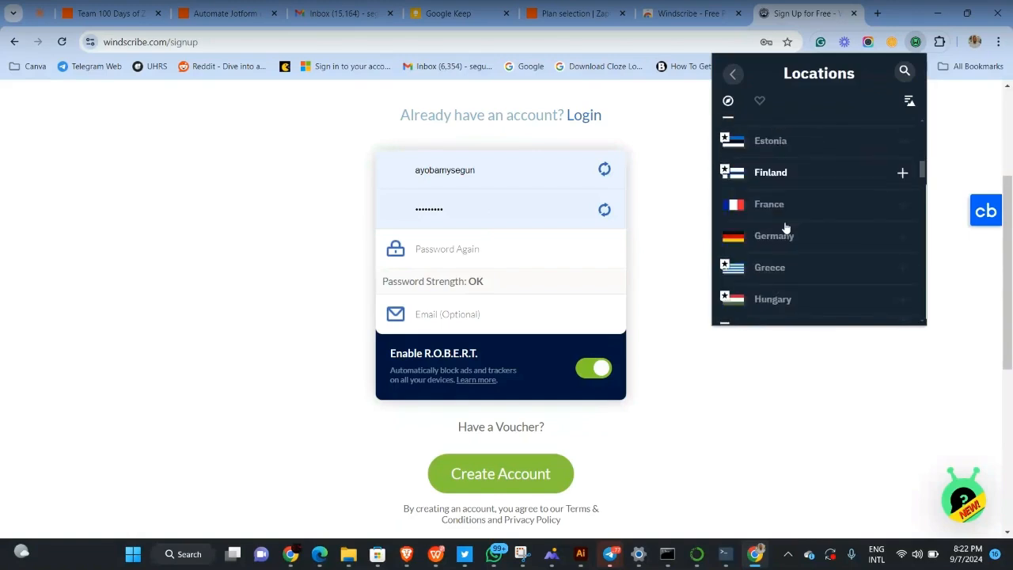
scroll(786, 228, down, 2)
scroll(786, 228, down, 3)
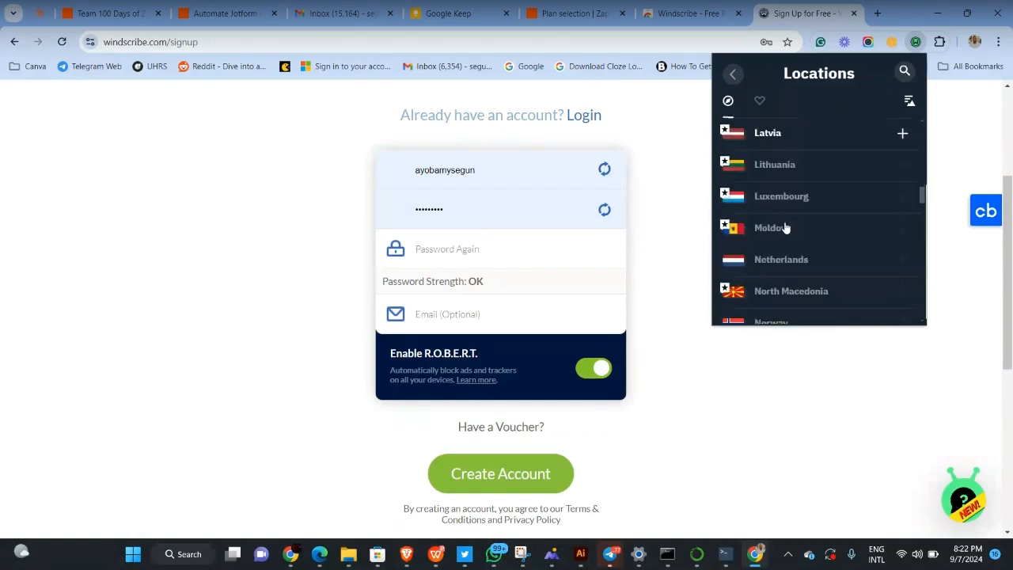
scroll(772, 280, up, 3)
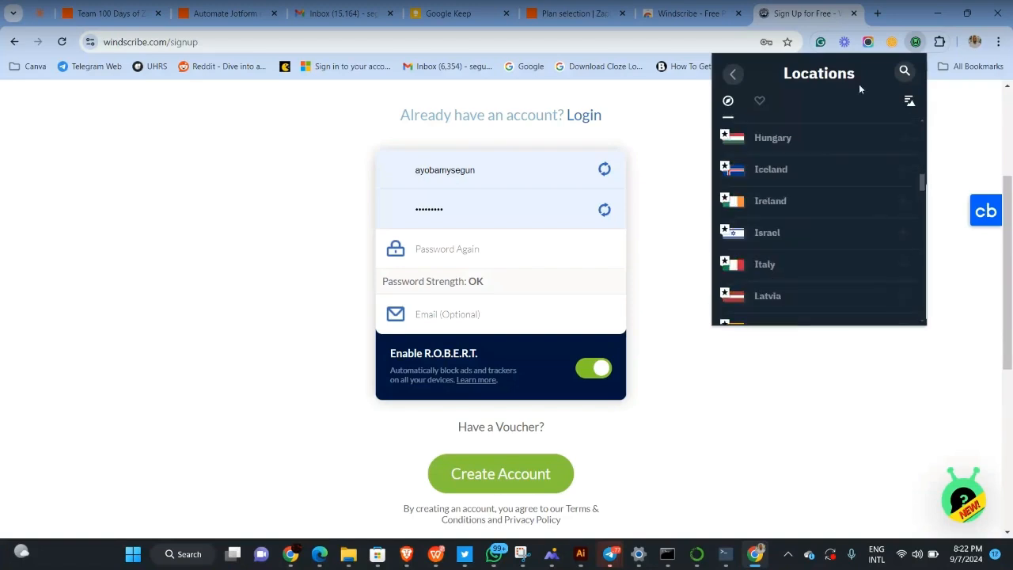
Search the locations, expand US Central and connect to Atlanta Mountain
click(905, 74)
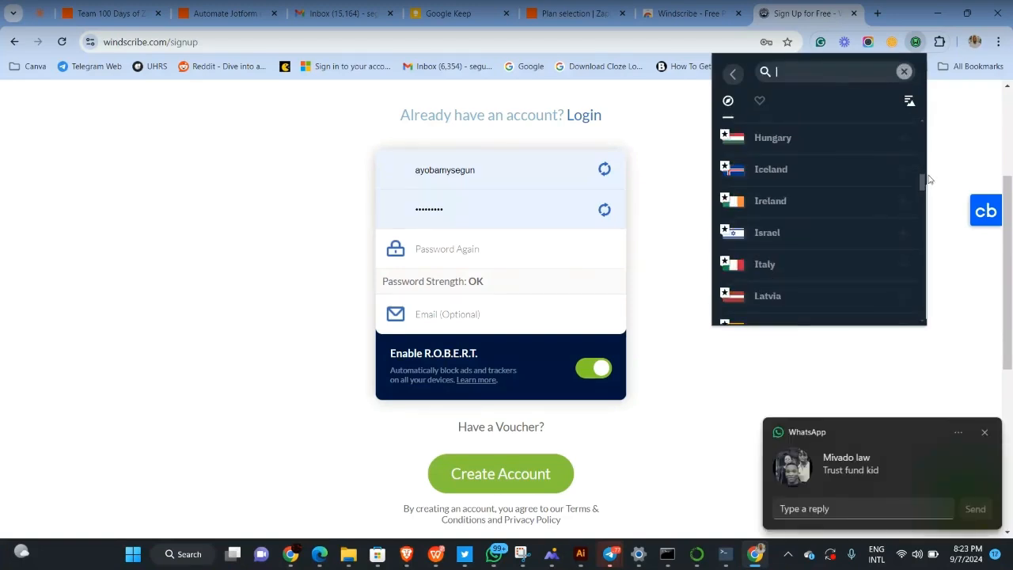
click(986, 432)
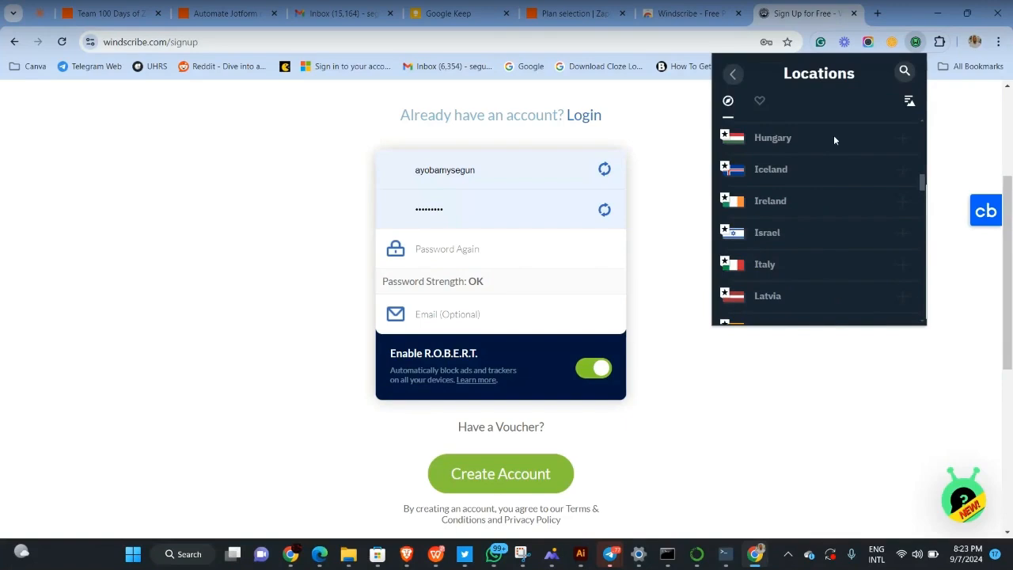
click(905, 72)
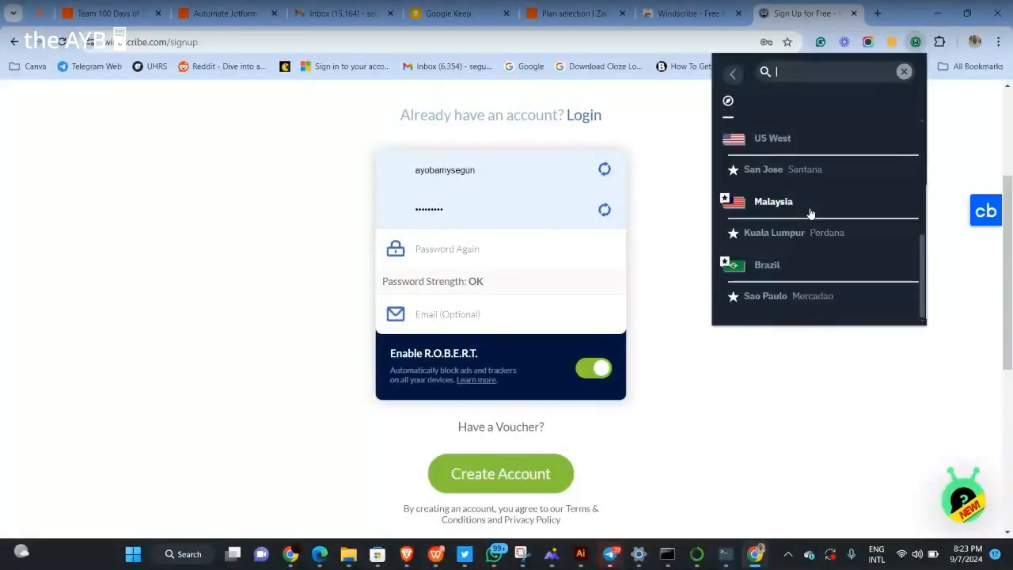
text(ott)
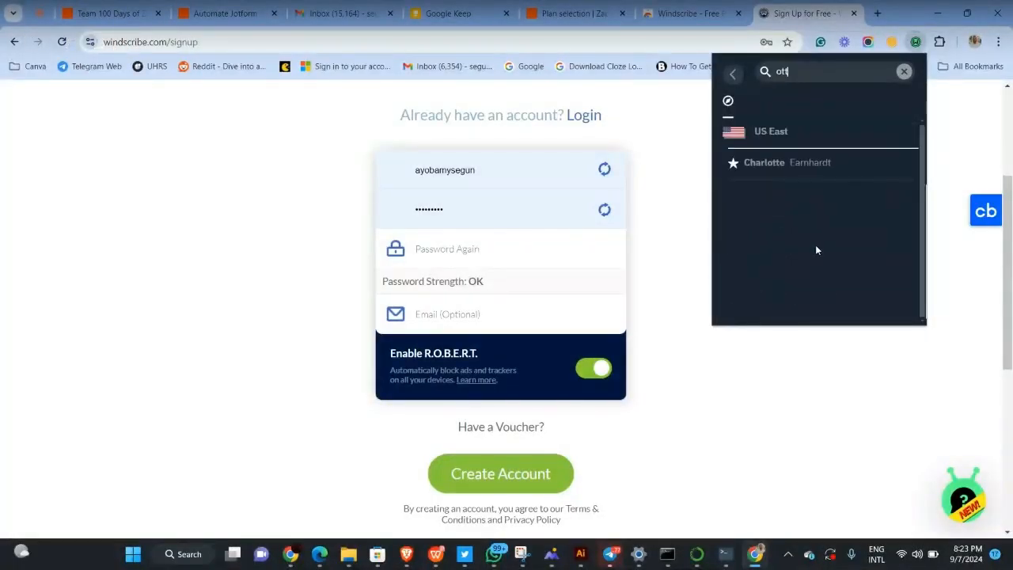
key(BackSpace)
key(BackSpace)
key(BackSpace)
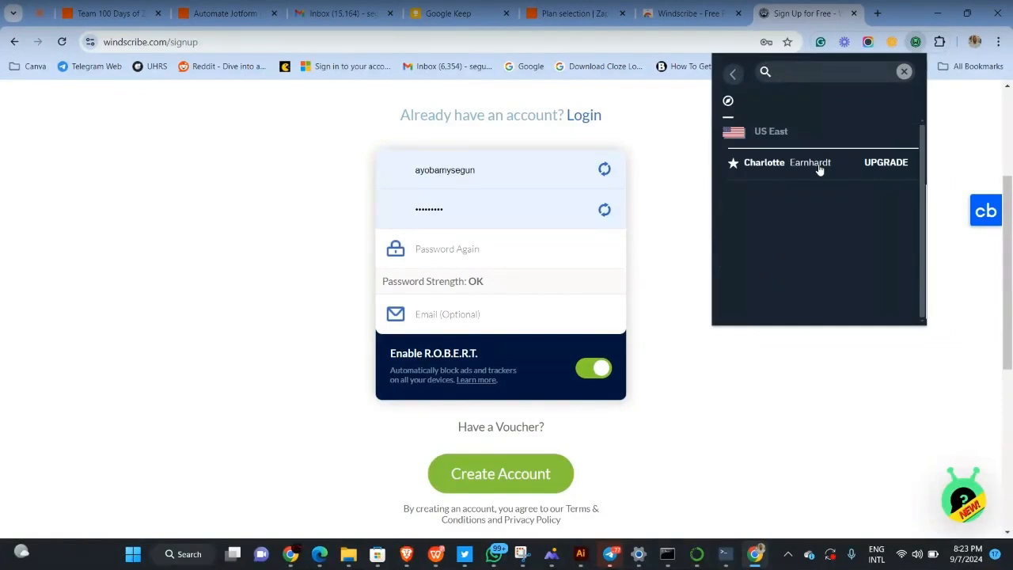
scroll(778, 158, up, 8)
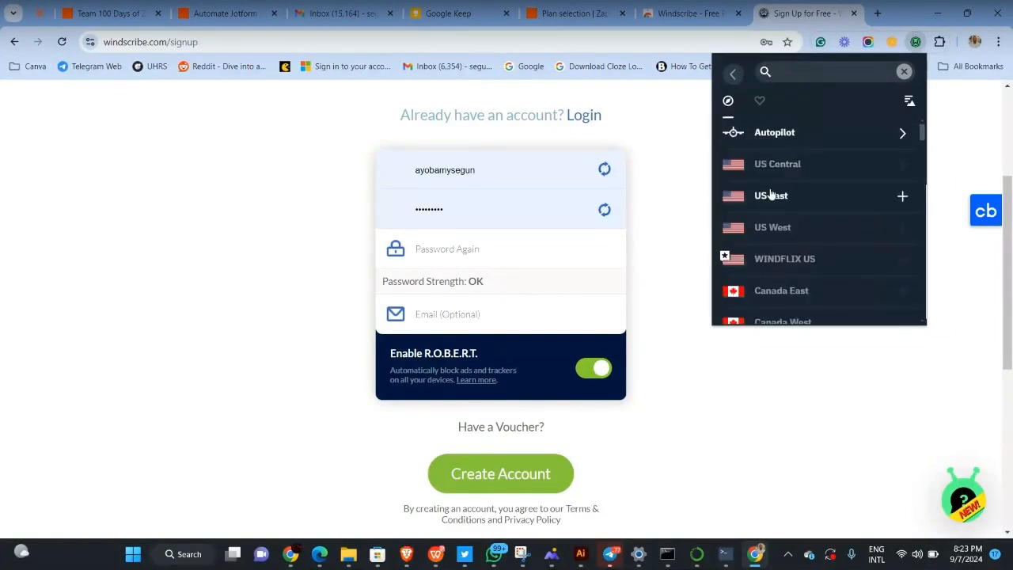
click(764, 164)
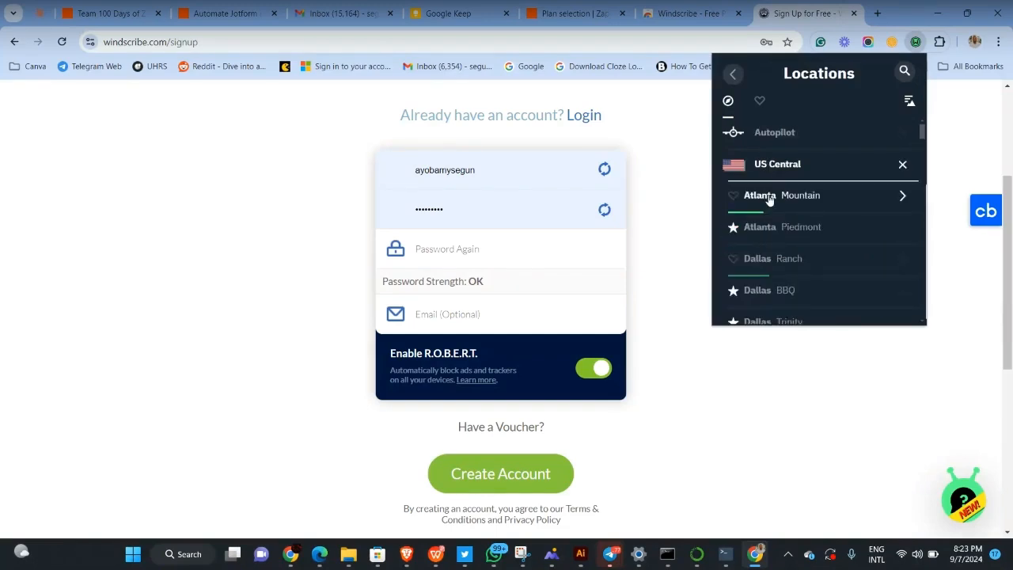
click(770, 197)
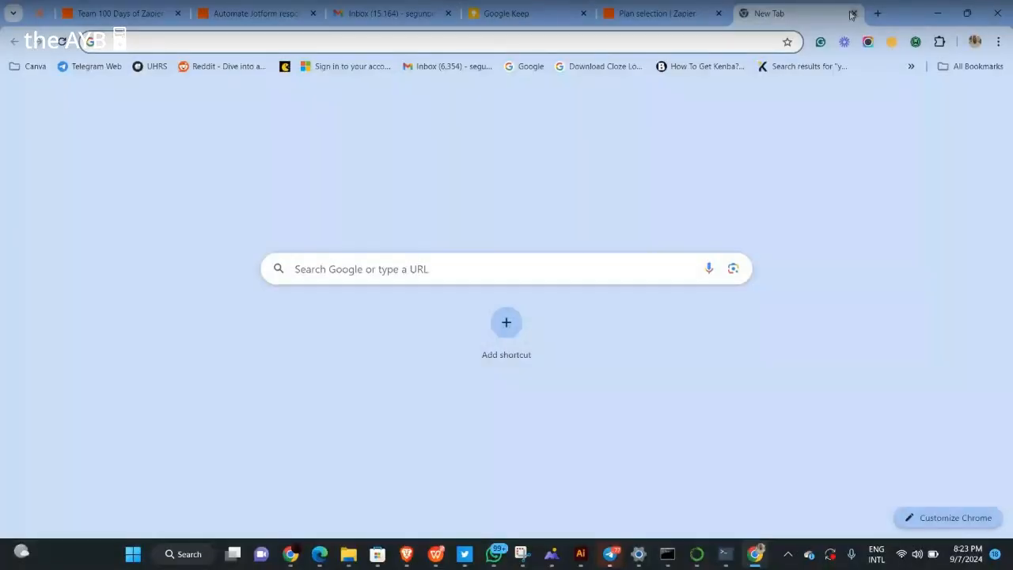
Load jotform.com/myforms/ in the new tab's address bar
text(jotform.com/myforms/)
key(Right)
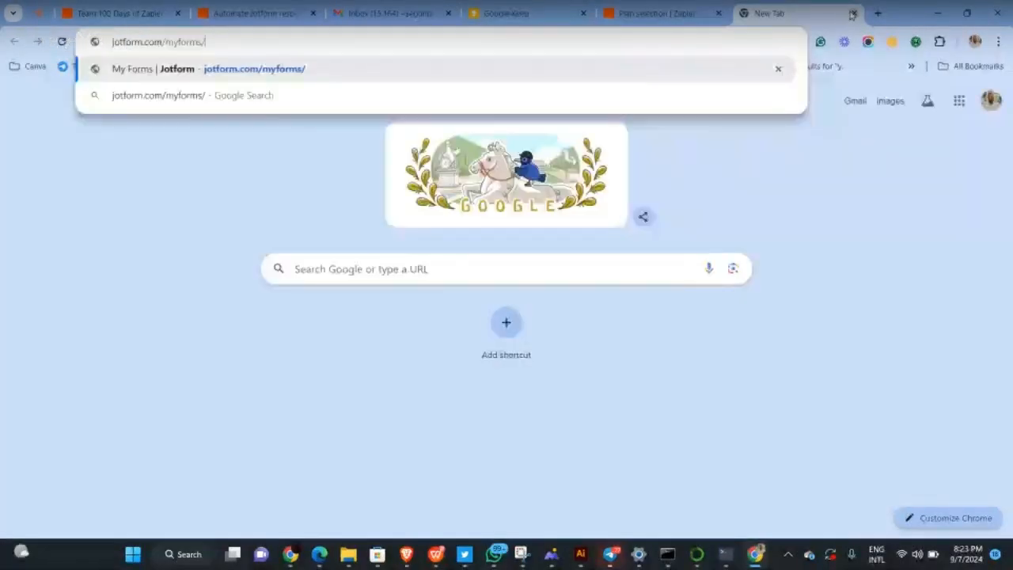
key(Return)
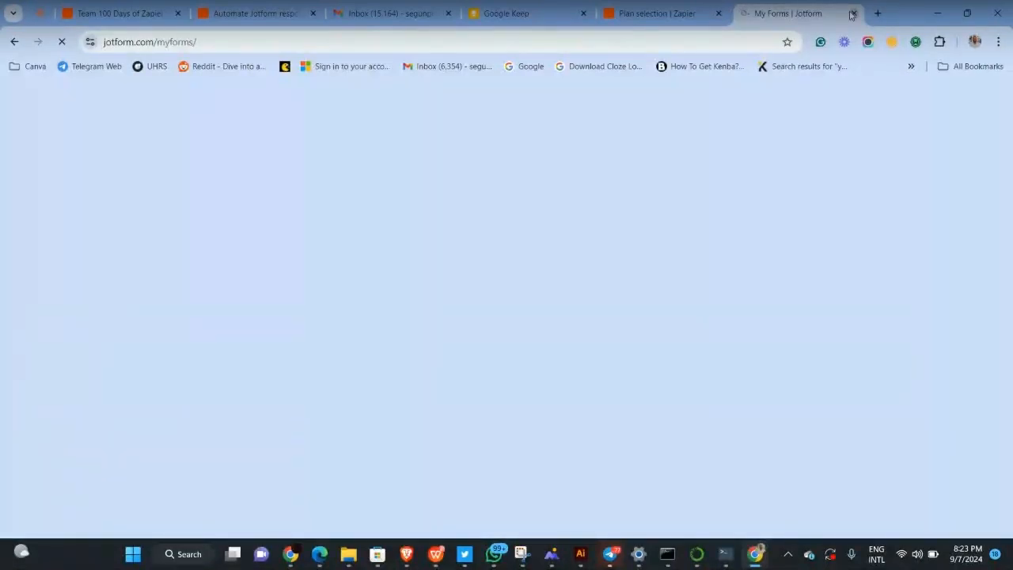
click(657, 9)
click(780, 8)
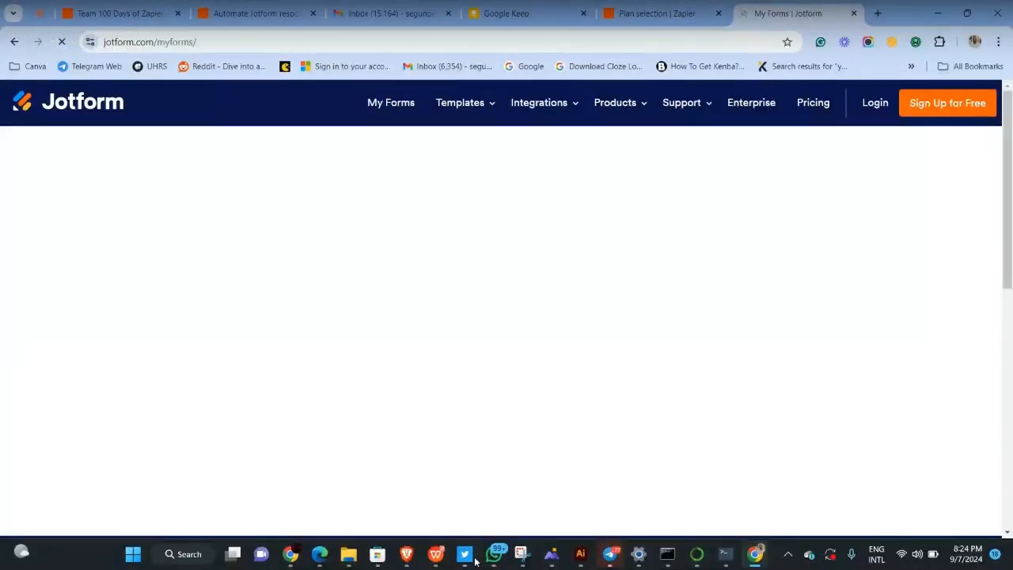
mouse_move(610, 554)
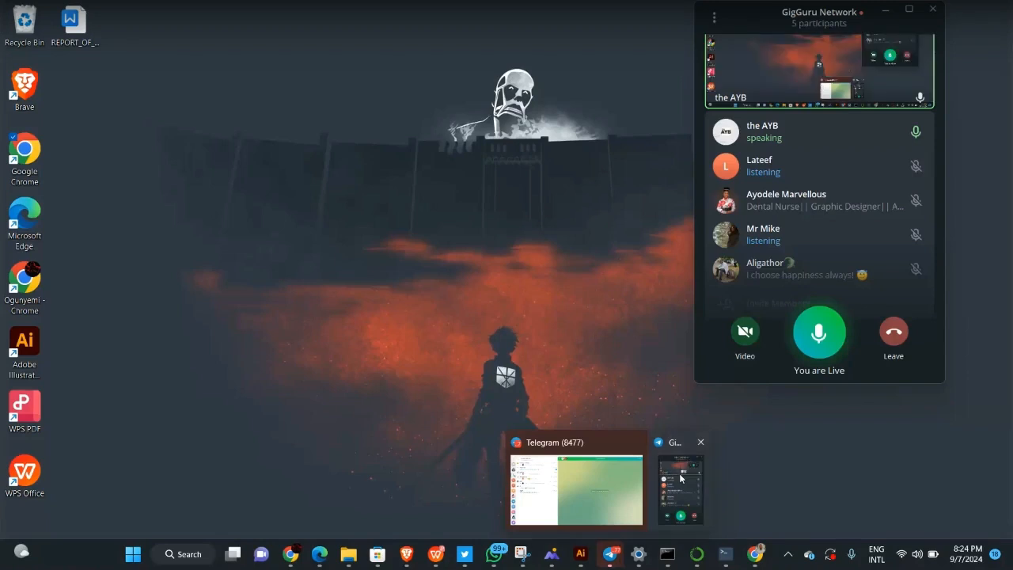
click(678, 483)
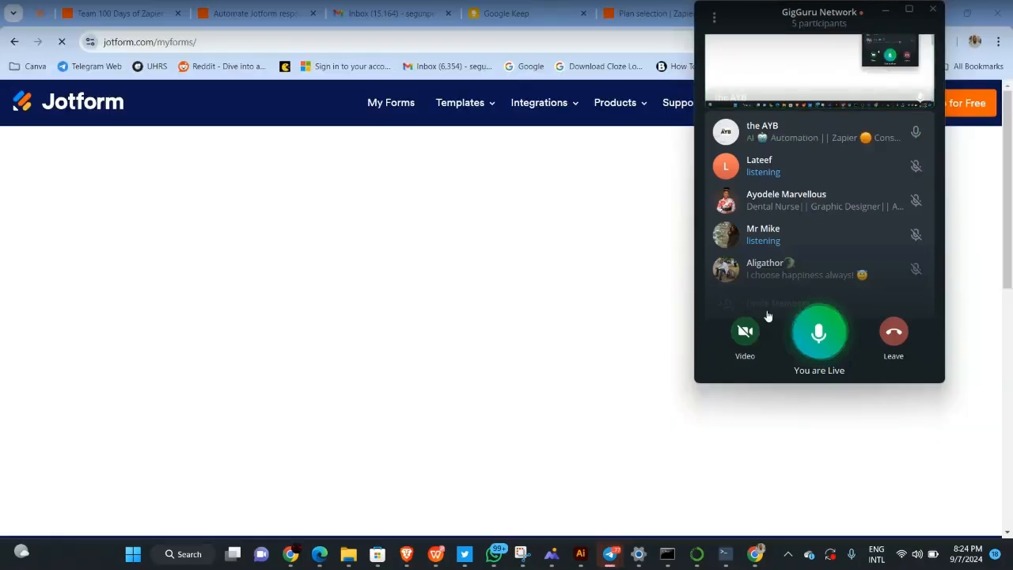
scroll(801, 235, down, 1)
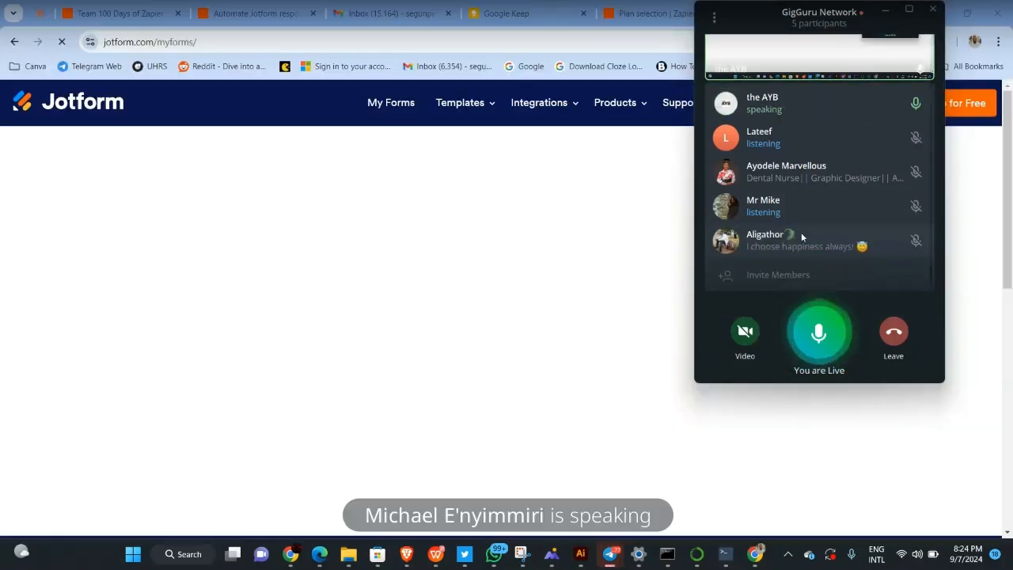
click(613, 243)
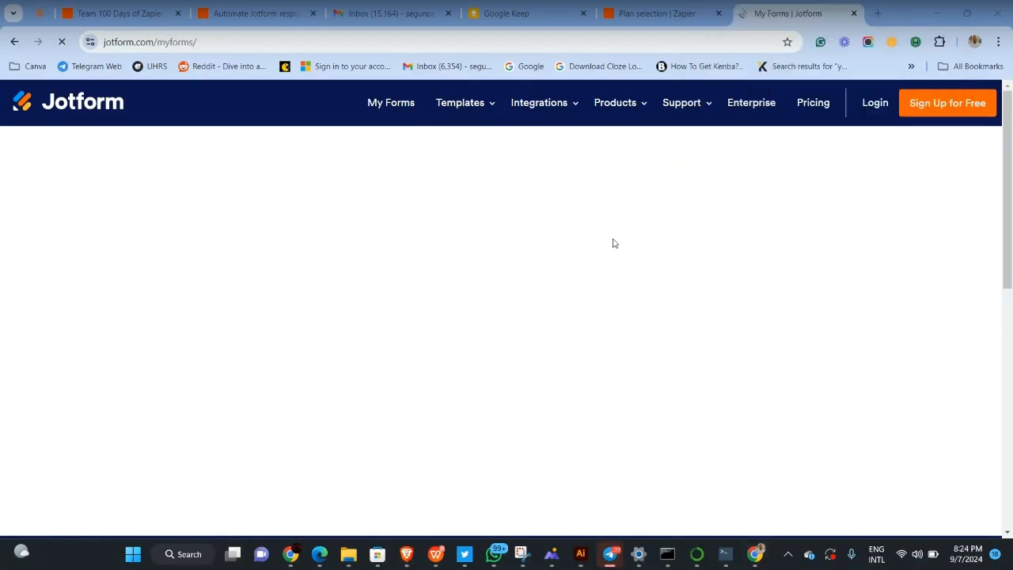
click(675, 7)
click(794, 15)
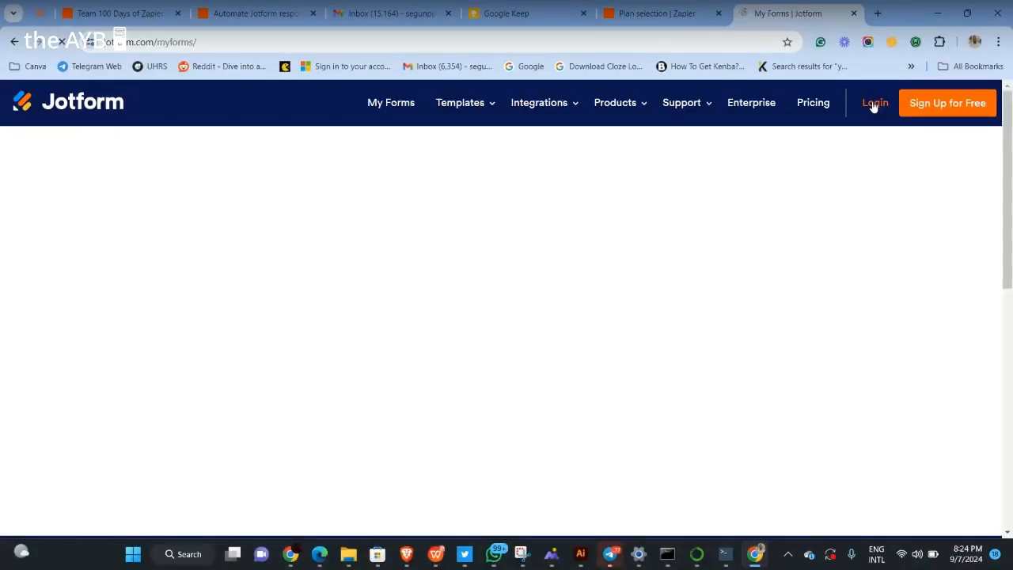
Open Jotform's login dialog and make a first attempt at signing in with Google
click(874, 105)
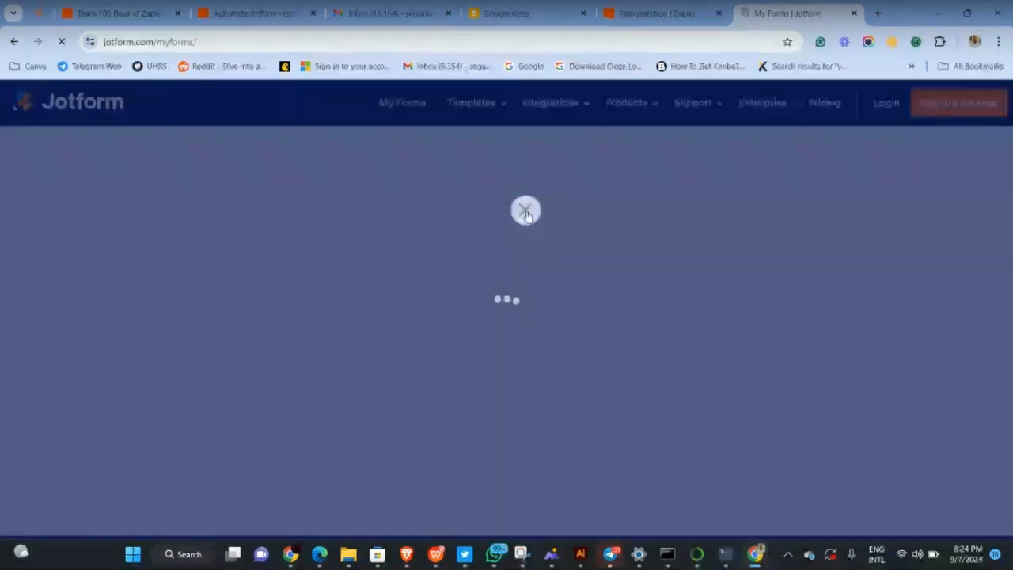
click(444, 38)
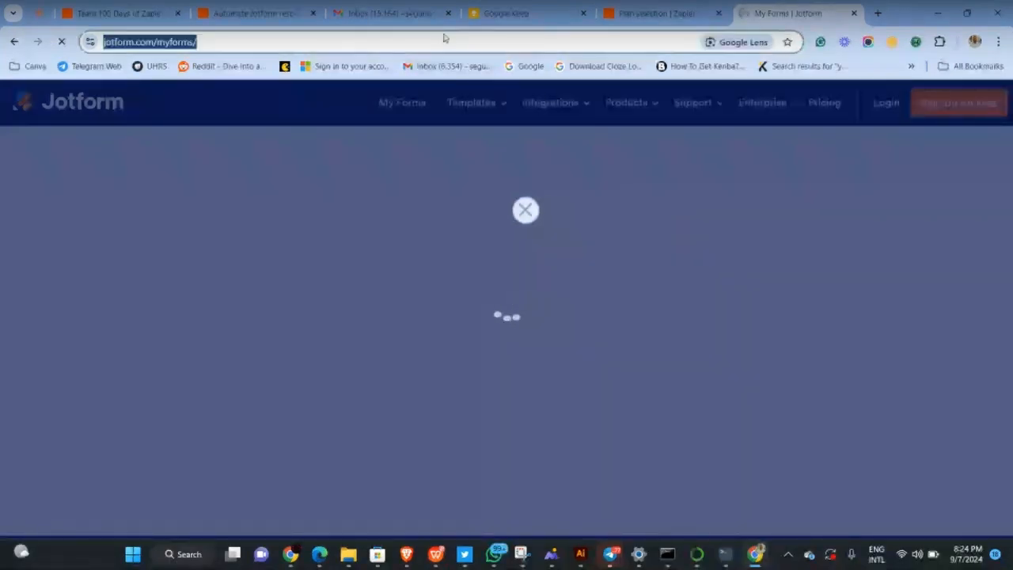
click(444, 38)
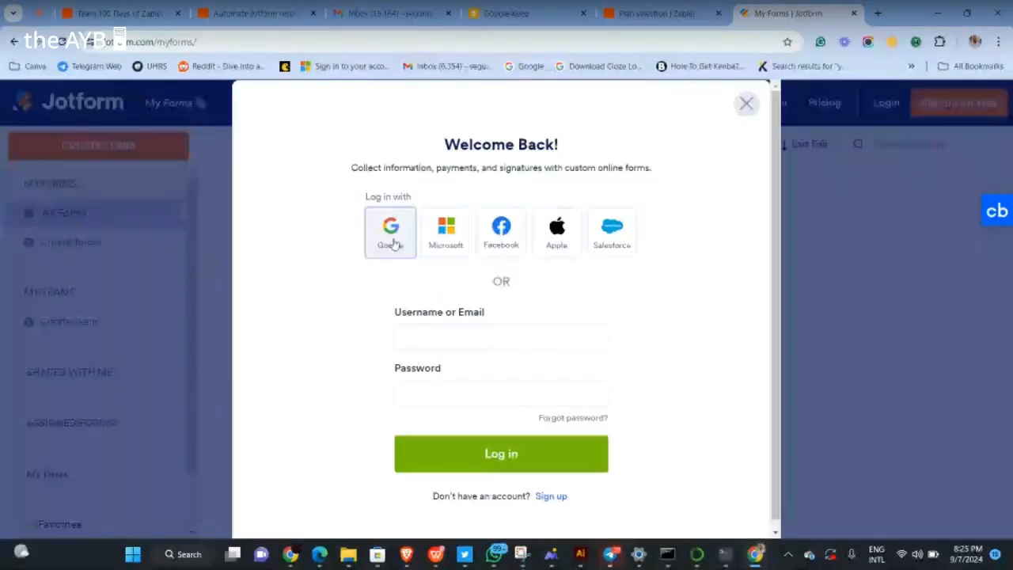
click(439, 347)
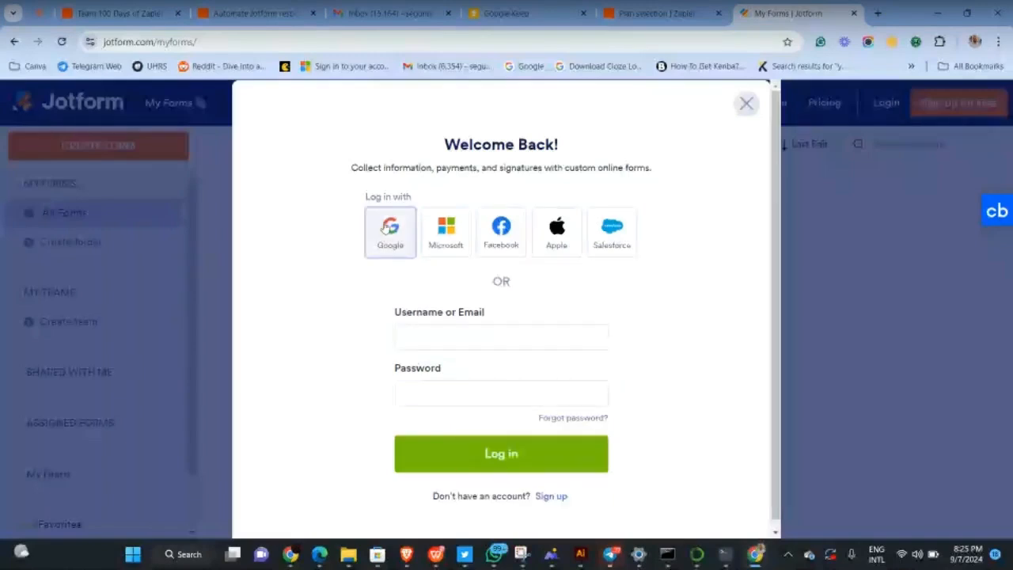
click(744, 104)
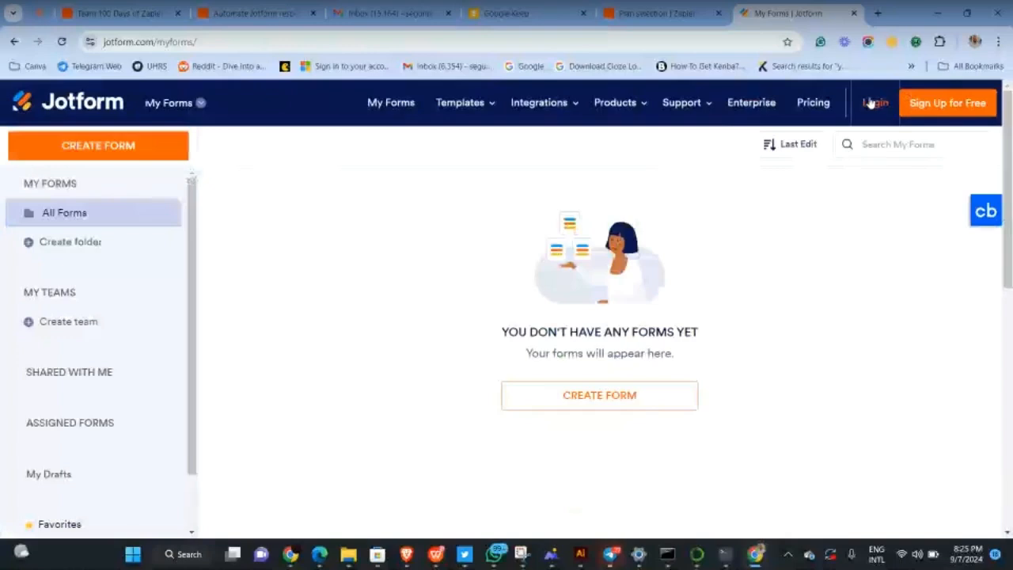
Reload My Forms, reopen Welcome Back login and launch the Google account chooser
click(873, 102)
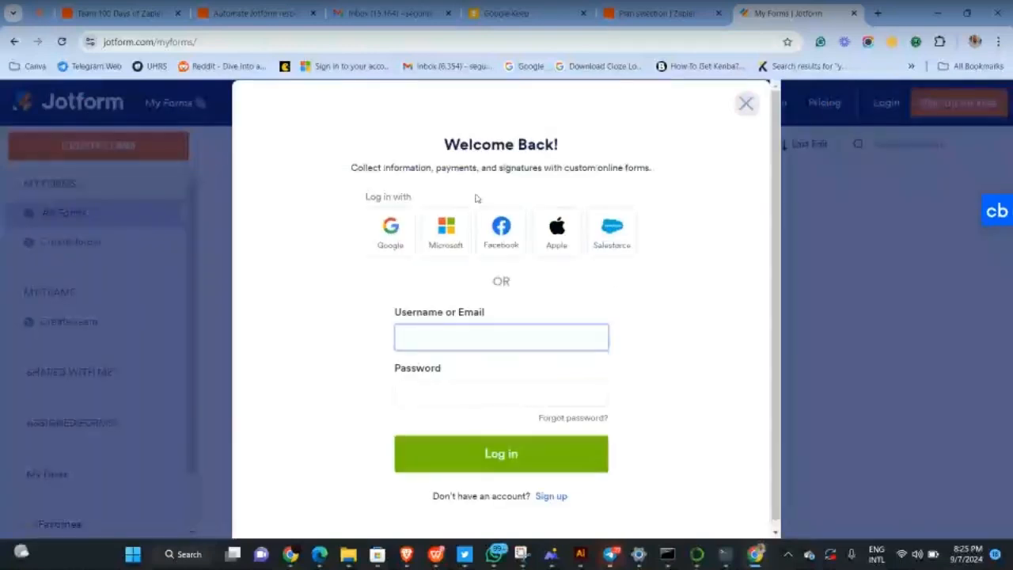
click(391, 229)
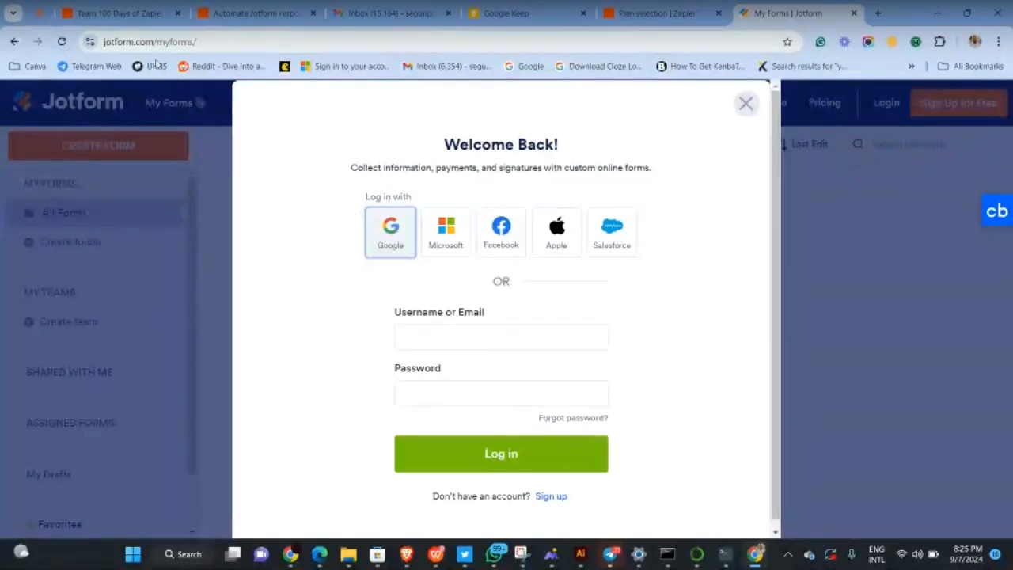
click(62, 41)
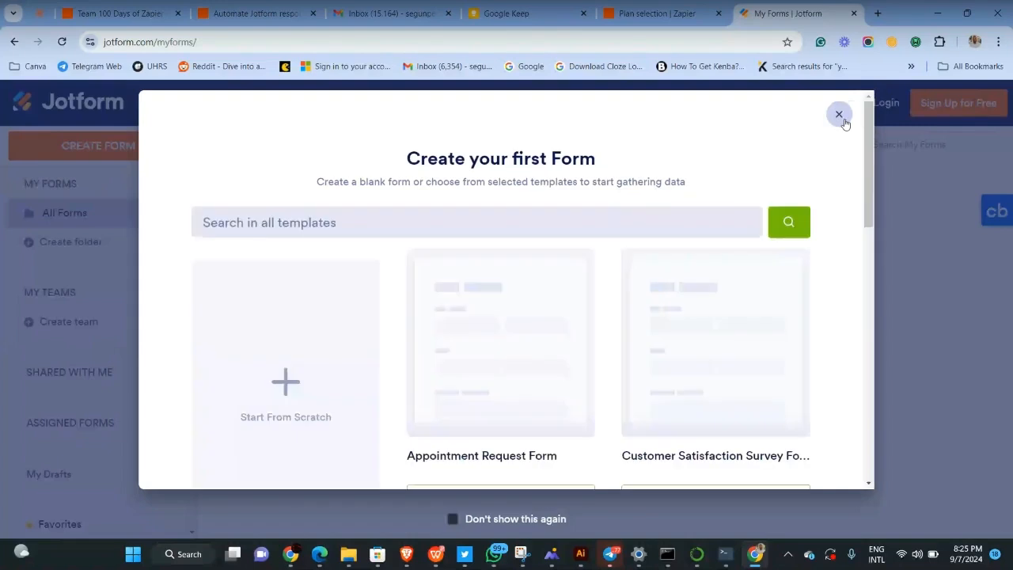
click(839, 115)
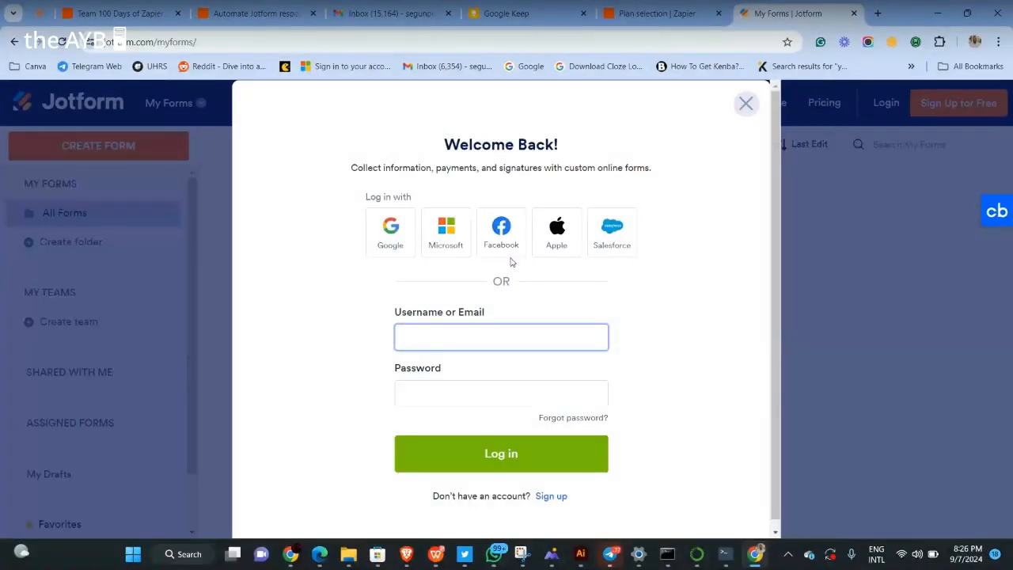
click(386, 238)
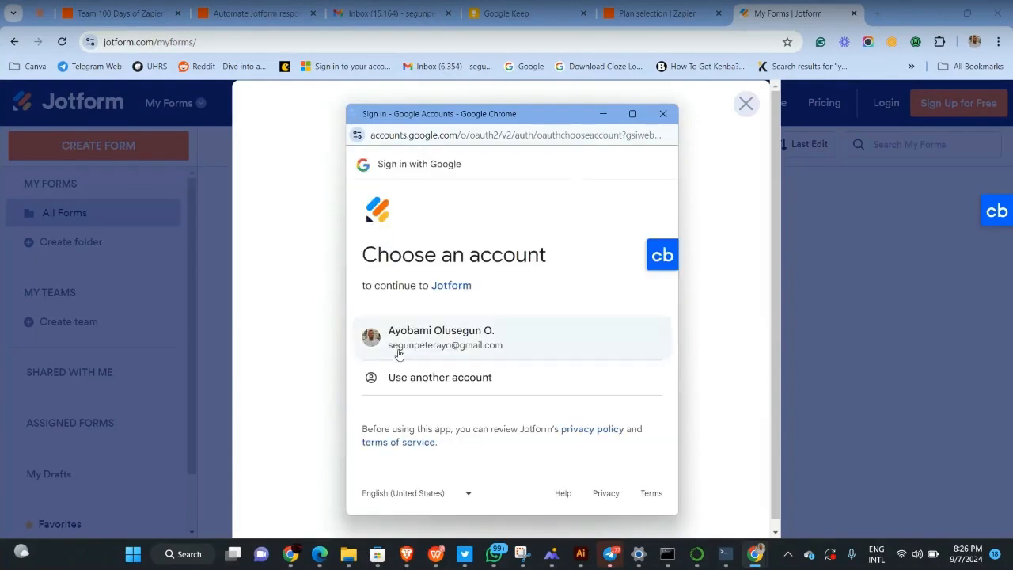
Pick the Google account and dismiss Get more forms so My Forms lists five forms
click(399, 355)
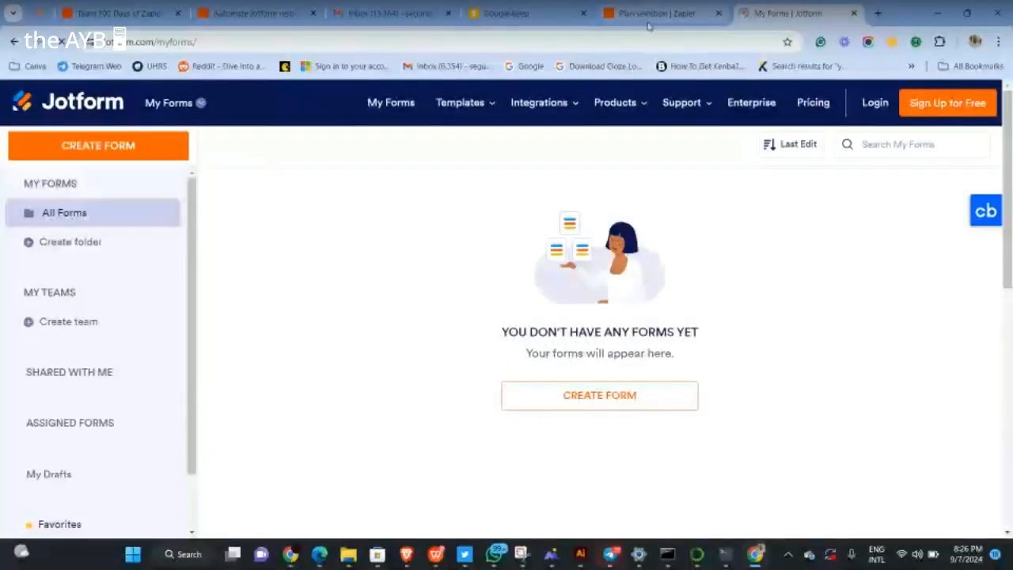
mouse_move(614, 554)
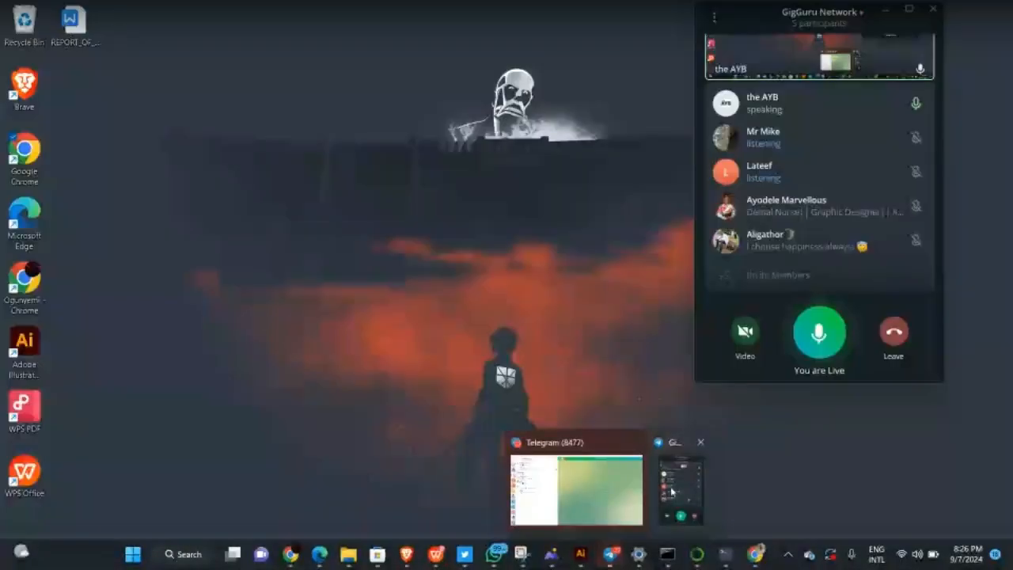
click(671, 491)
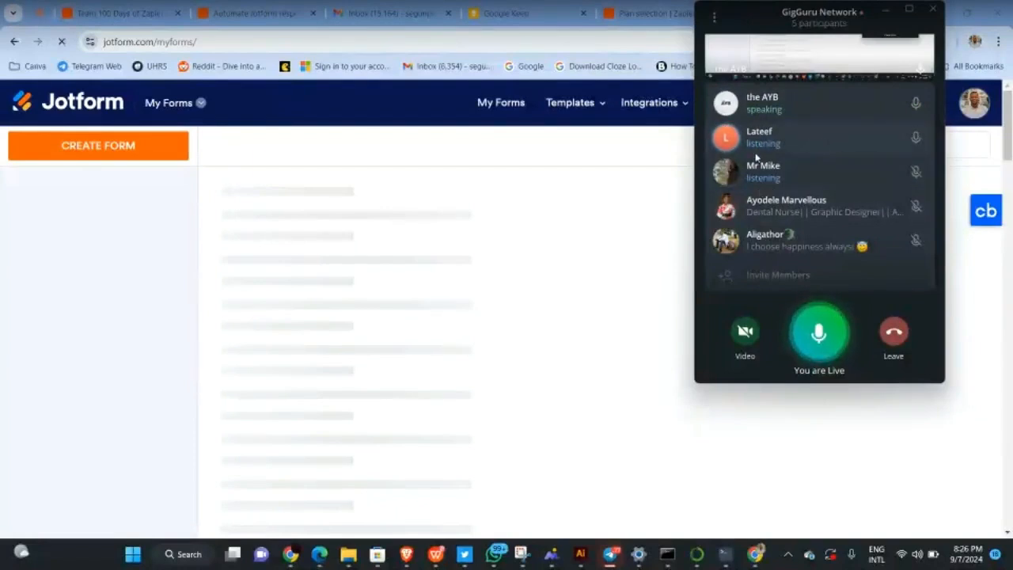
click(884, 16)
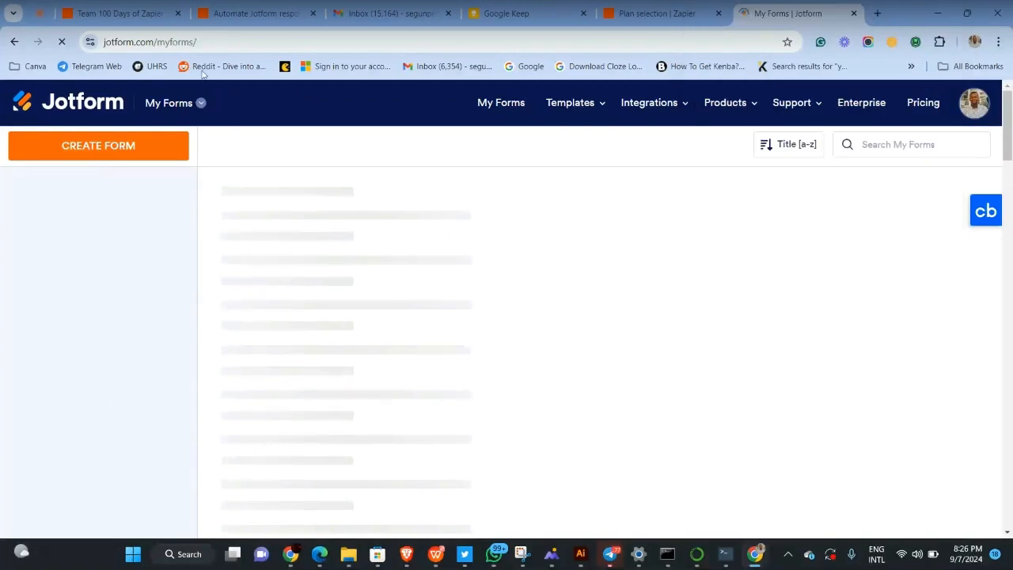
click(649, 9)
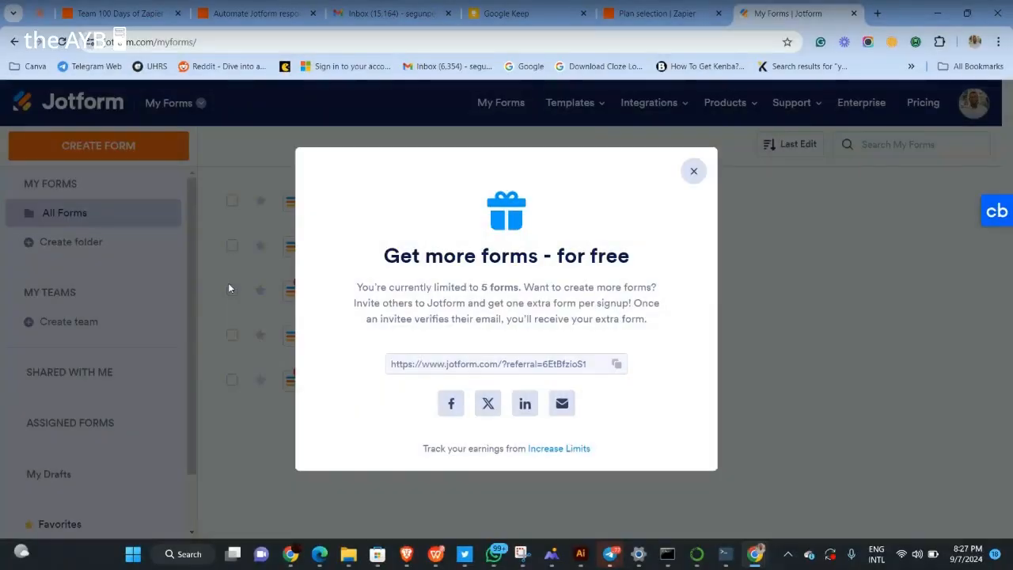
click(694, 171)
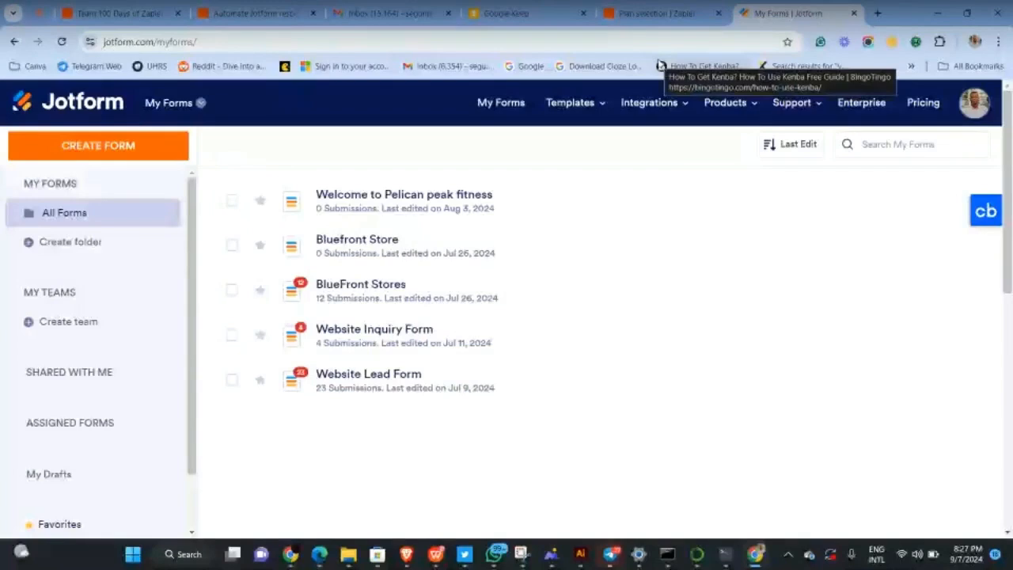
Open Website Lead Form's Edit Form link in a new tab and switch to it
mouse_move(586, 102)
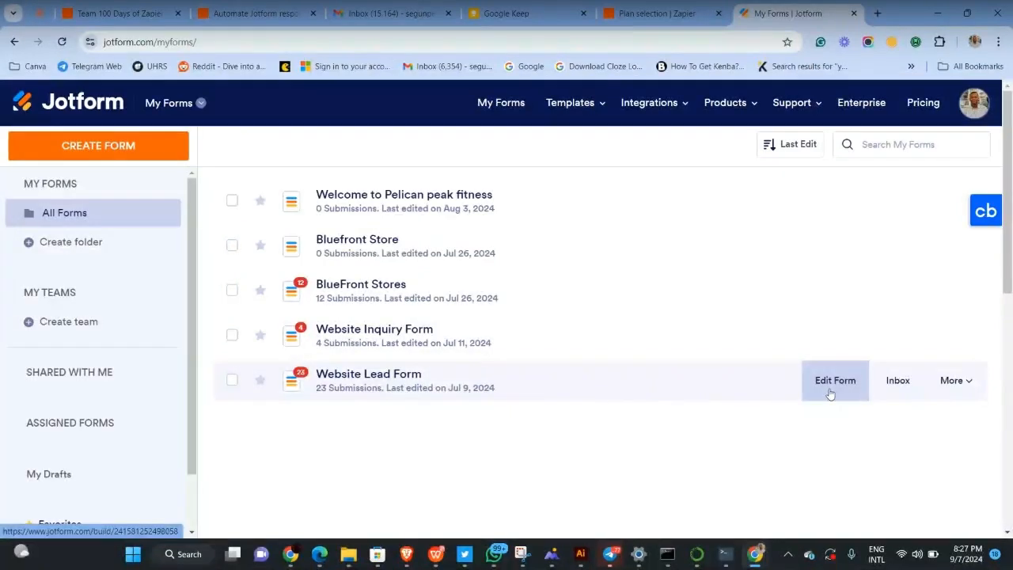
right_click(830, 392)
click(763, 190)
click(817, 11)
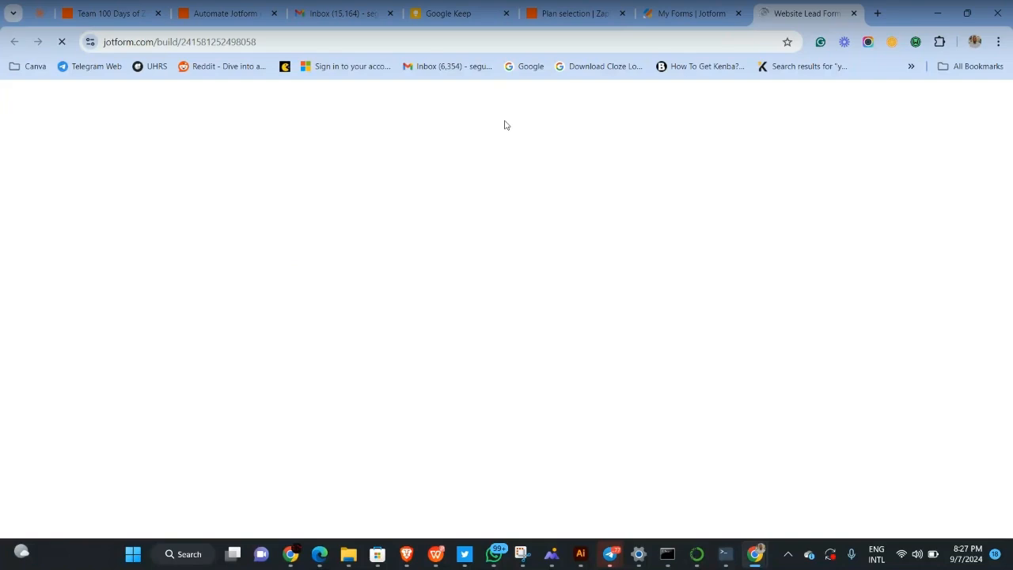
mouse_move(617, 564)
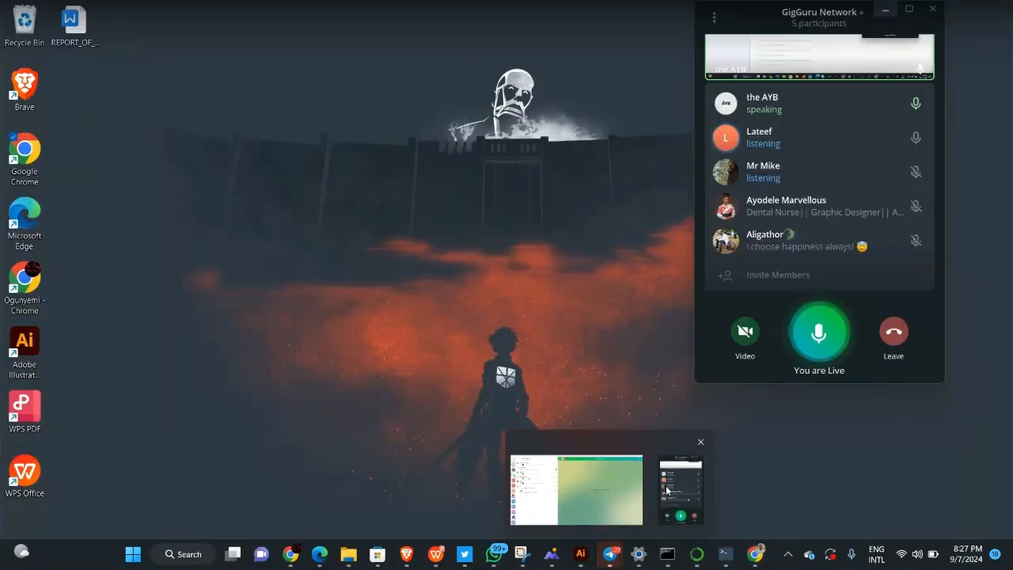
click(667, 489)
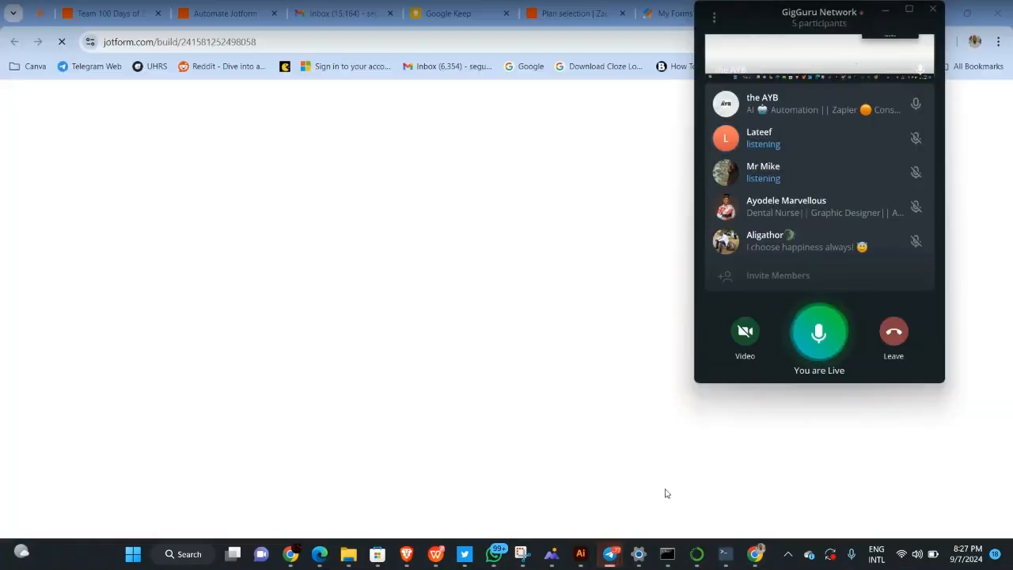
click(881, 13)
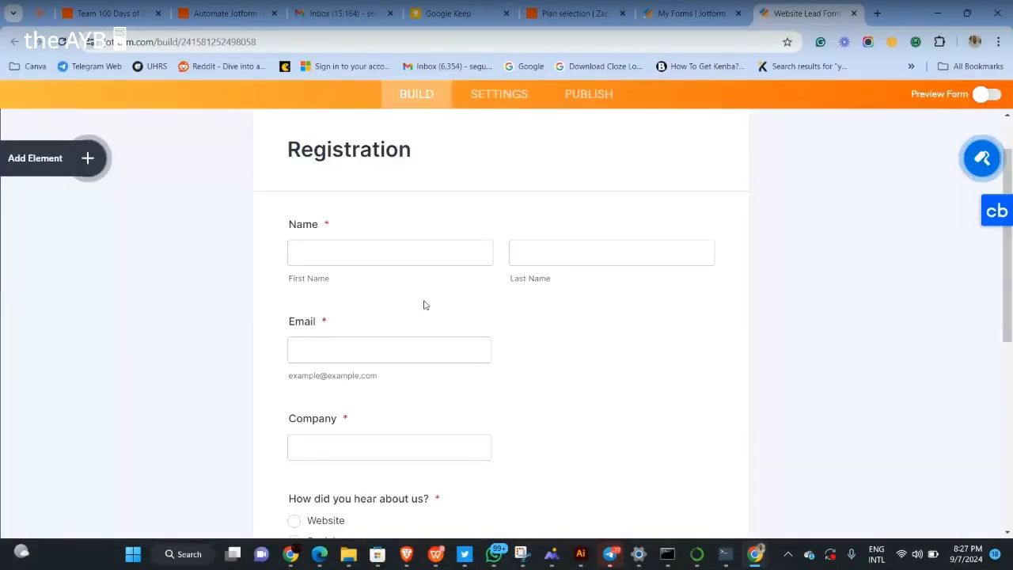
Scroll the Website Lead Form's questions down to Submit, then return to the Automate Jotform tab
scroll(424, 305, down, 1)
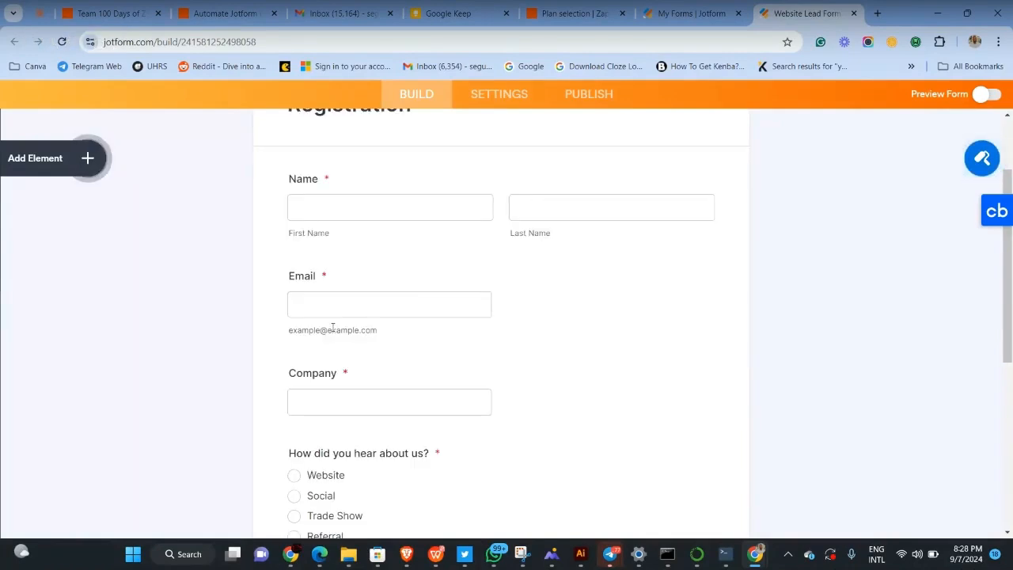
scroll(356, 411, down, 3)
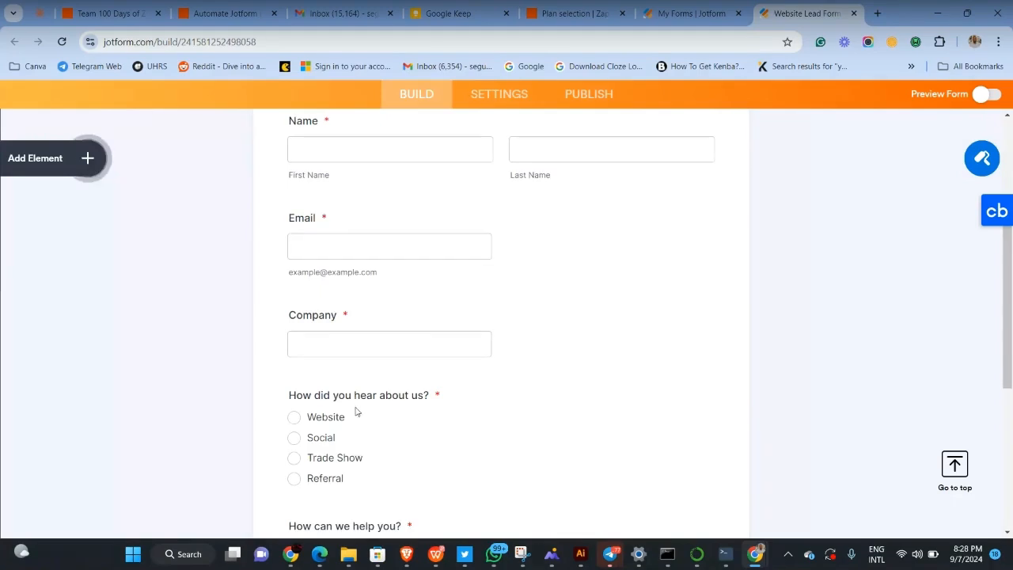
scroll(349, 364, down, 1)
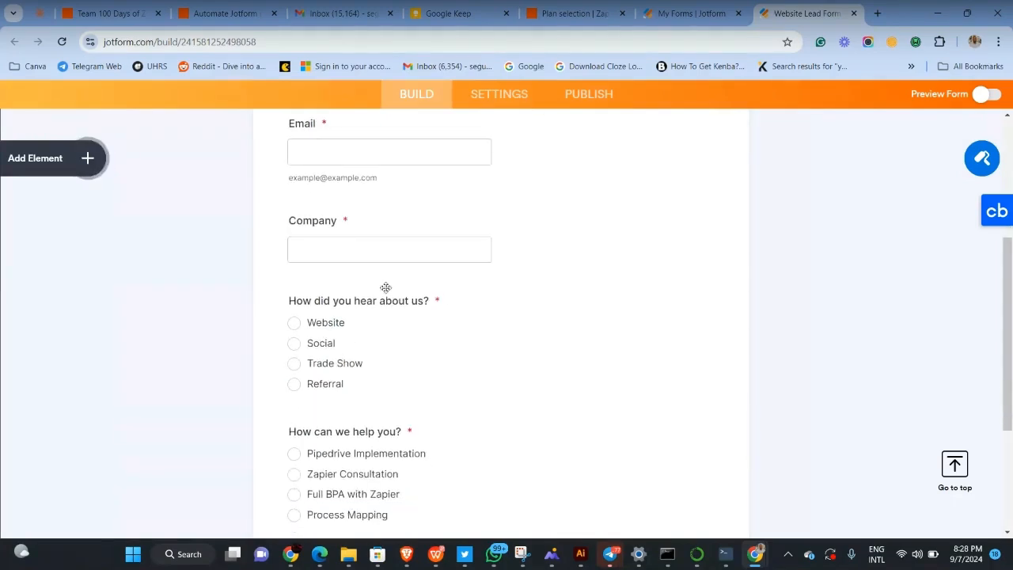
scroll(357, 425, down, 1)
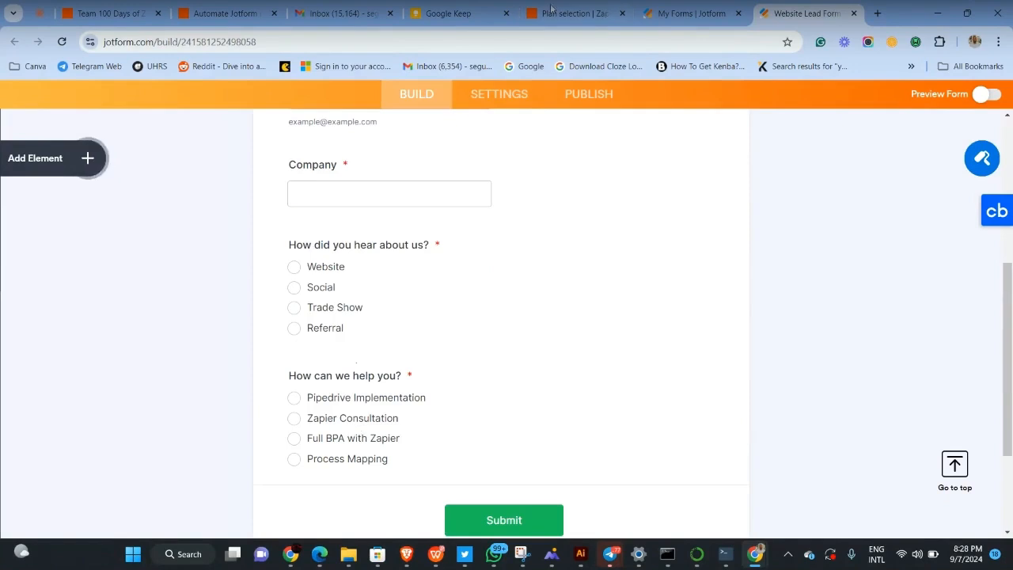
click(215, 7)
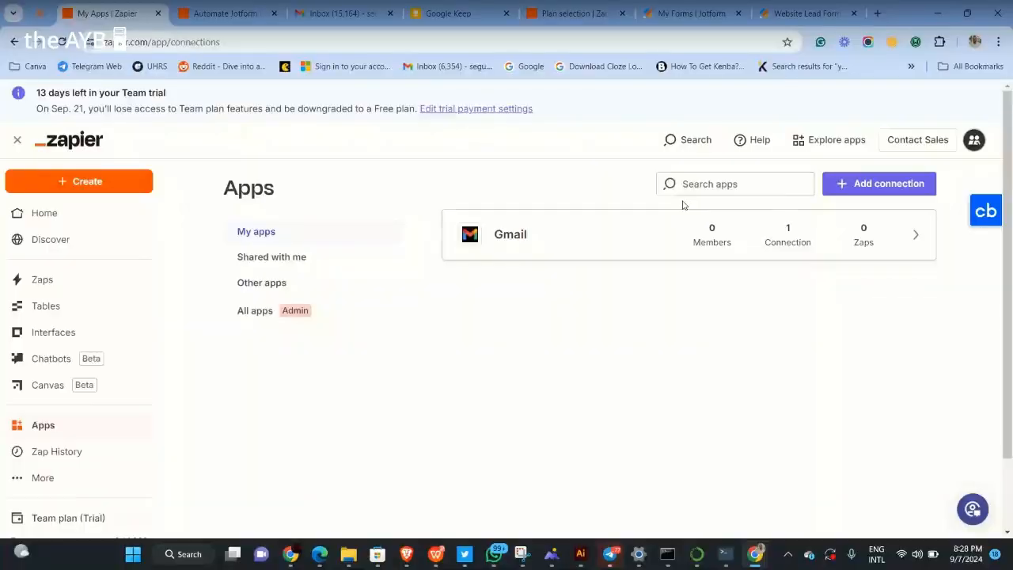
Search Apps for 'jotform' and start connecting a Jotform account
click(695, 185)
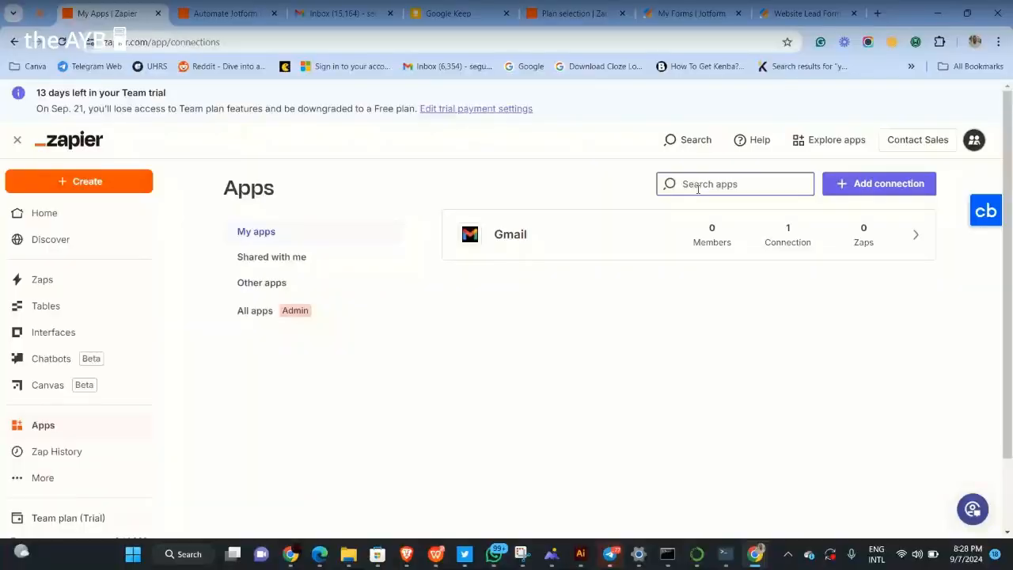
text(jotfo)
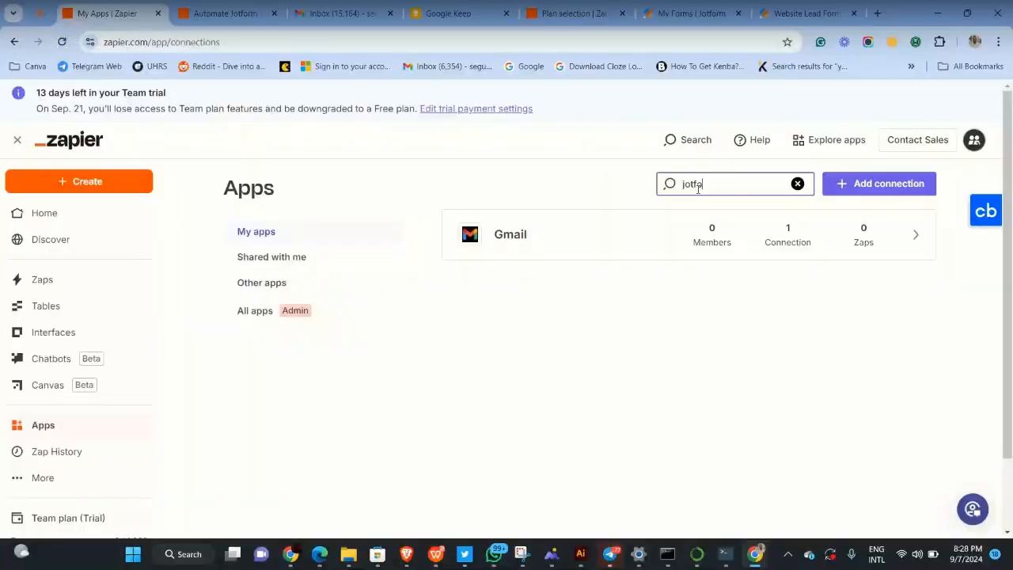
text(rm)
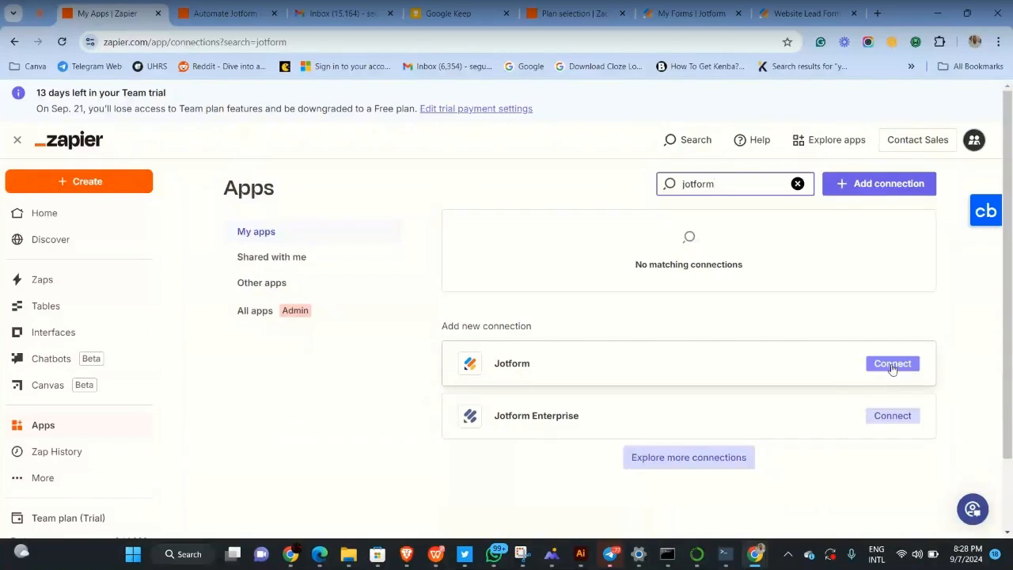
click(892, 366)
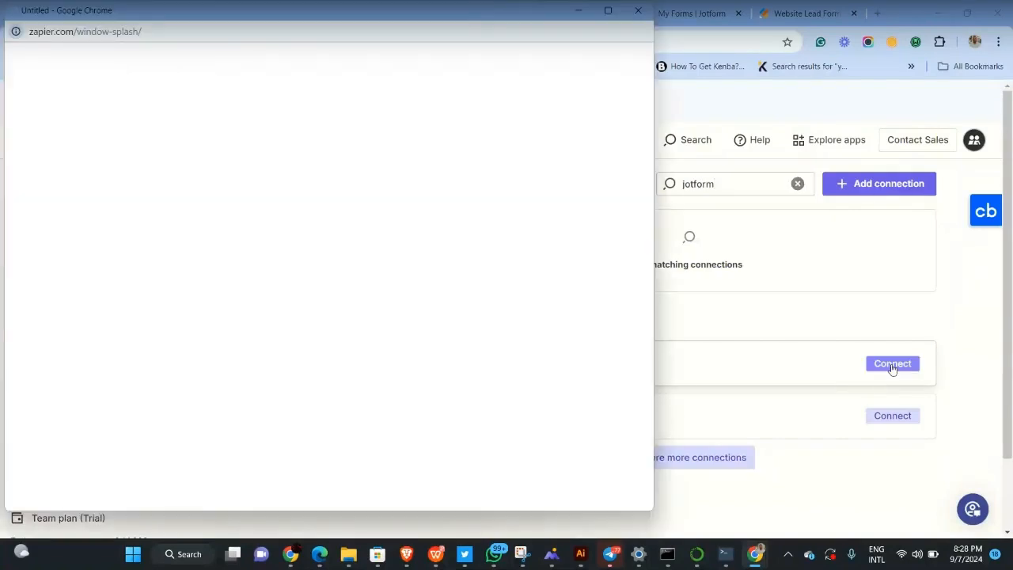
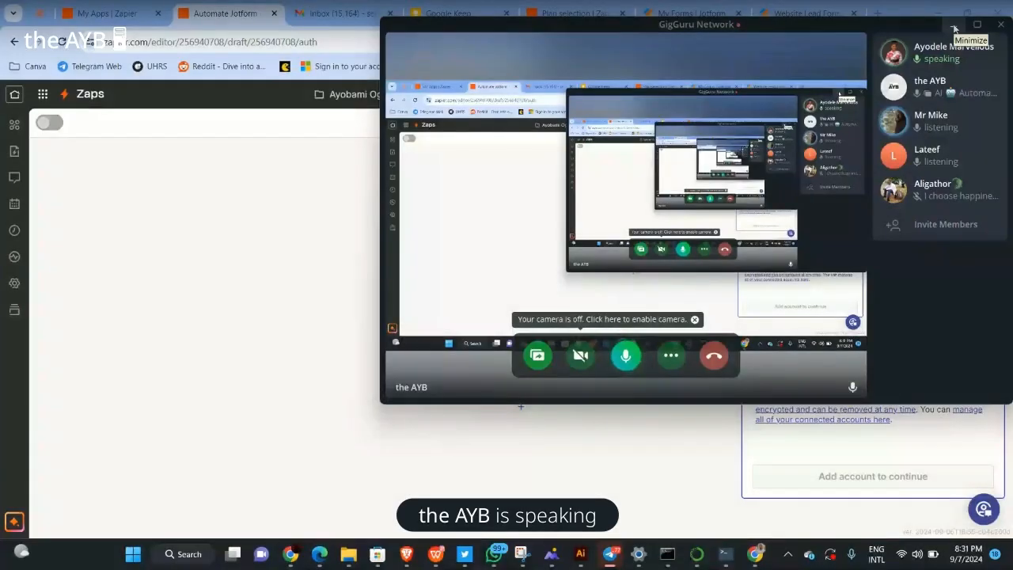
Hide the call window and bring the Jotform Connect an Account popup to the front
click(954, 28)
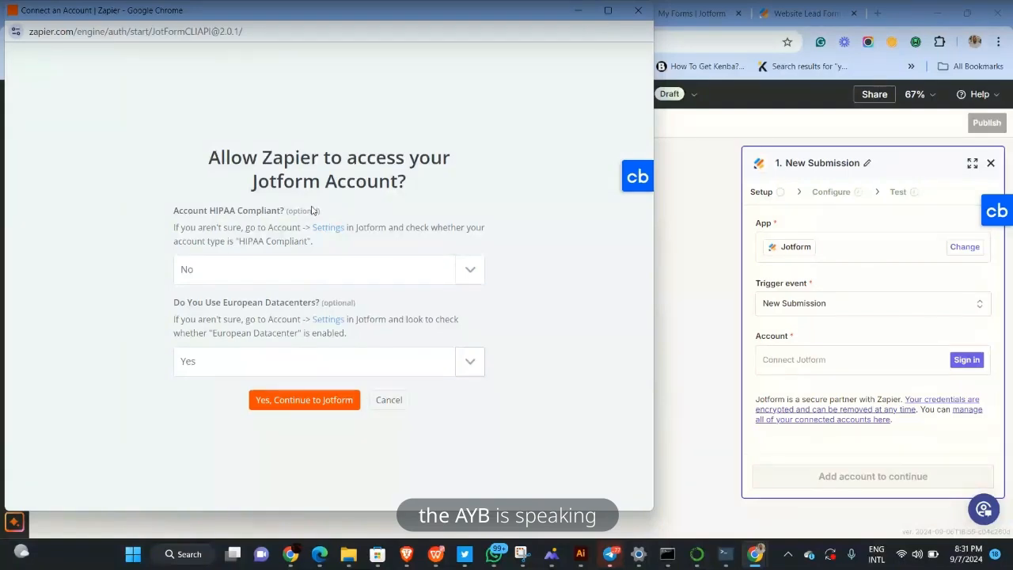
click(679, 245)
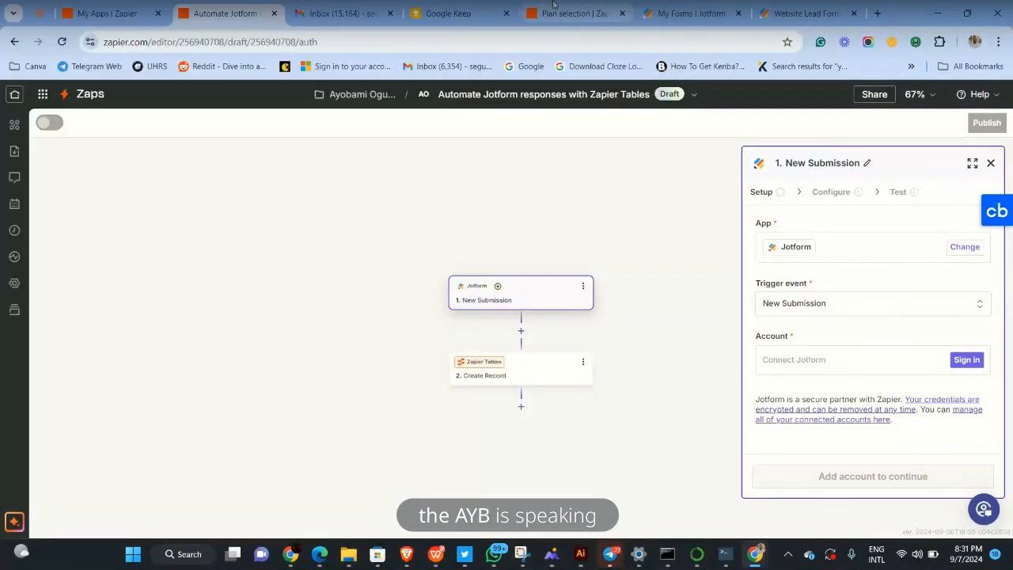
click(107, 14)
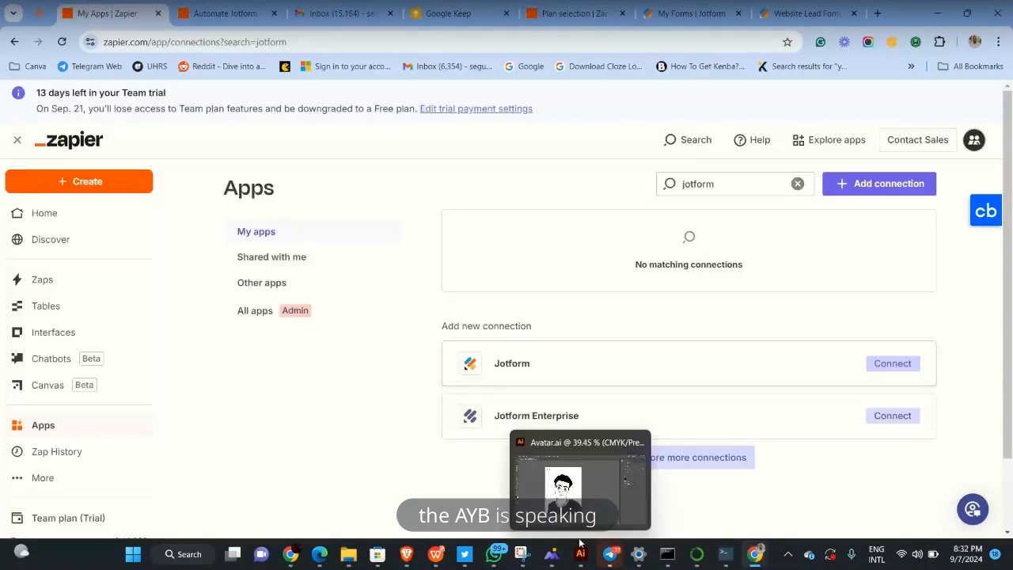
mouse_move(755, 554)
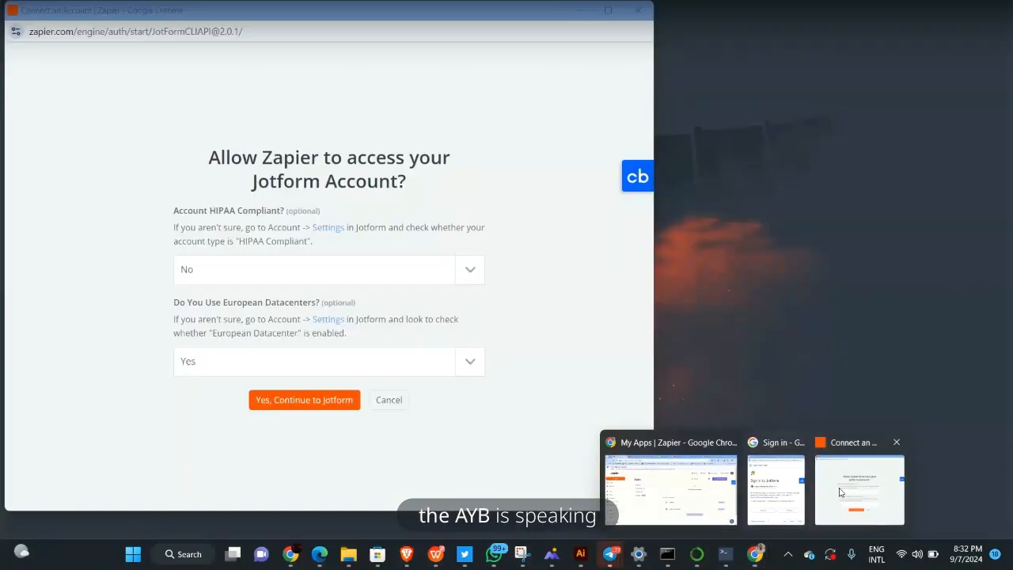
click(840, 492)
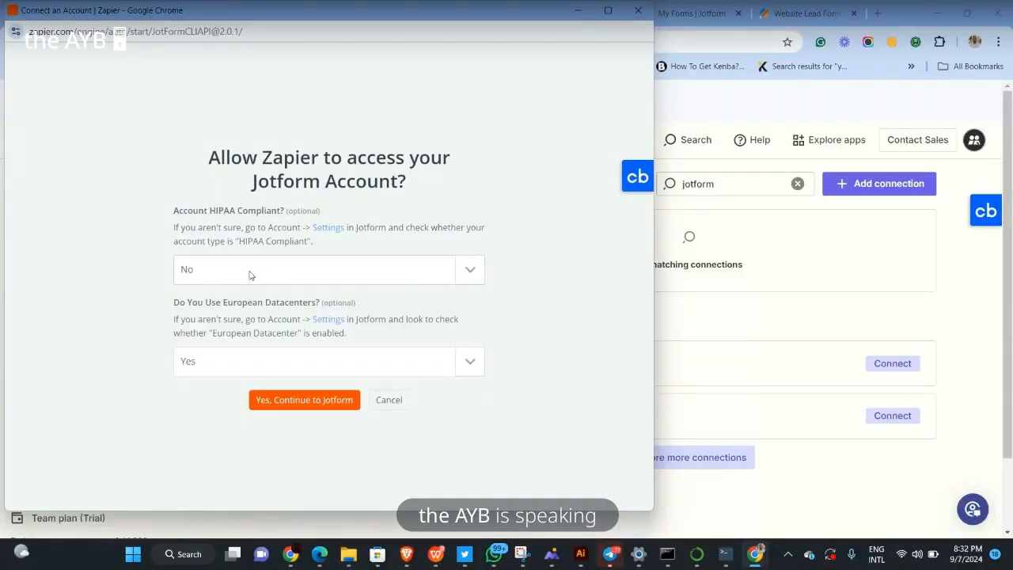
Keep HIPAA at No, set European Datacenters to Yes, and continue to Jotform
click(219, 360)
click(203, 422)
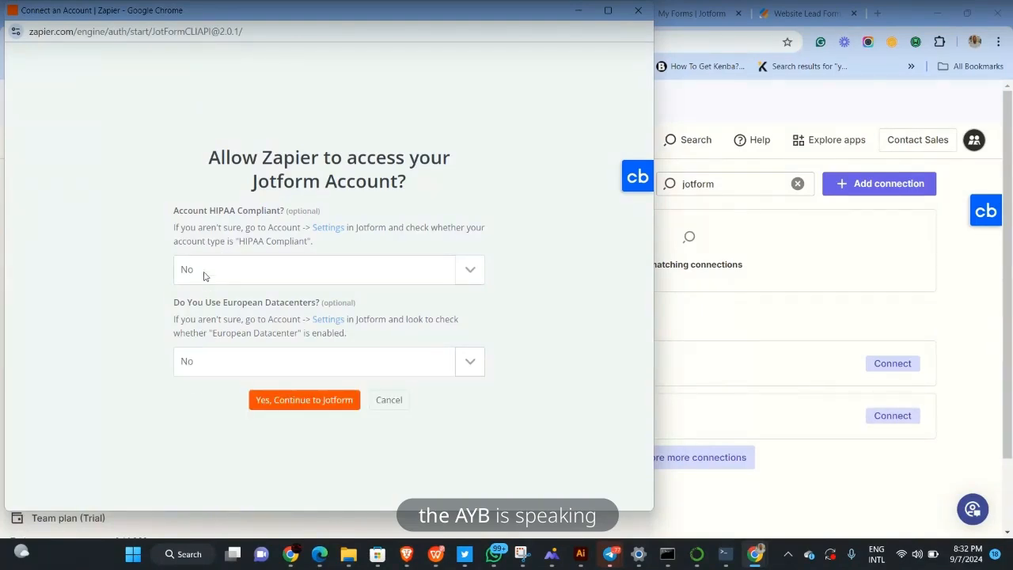
click(199, 358)
click(203, 389)
click(304, 404)
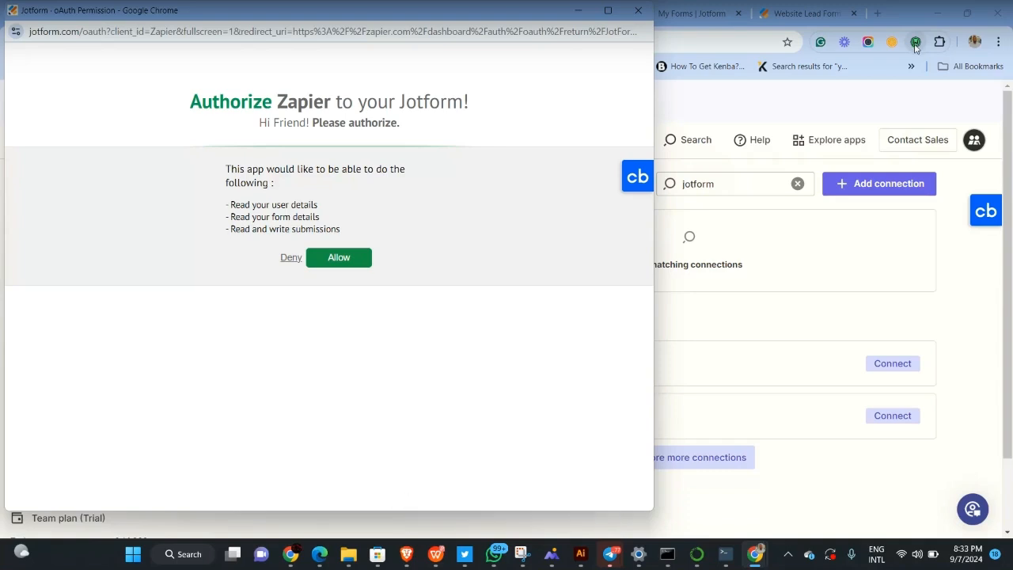
Allow Zapier to read user and form details and read and write Jotform submissions
mouse_move(609, 554)
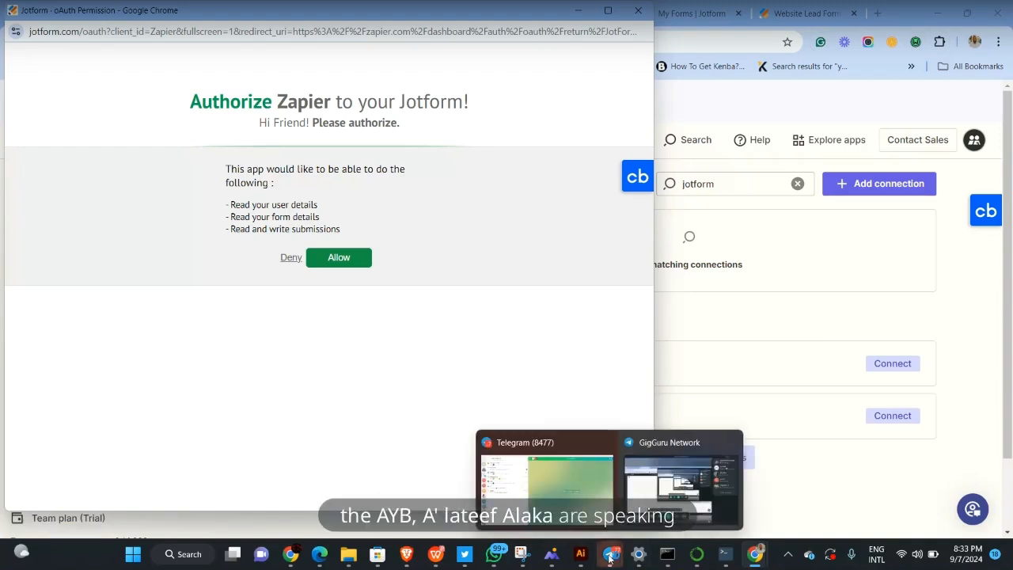
mouse_move(687, 486)
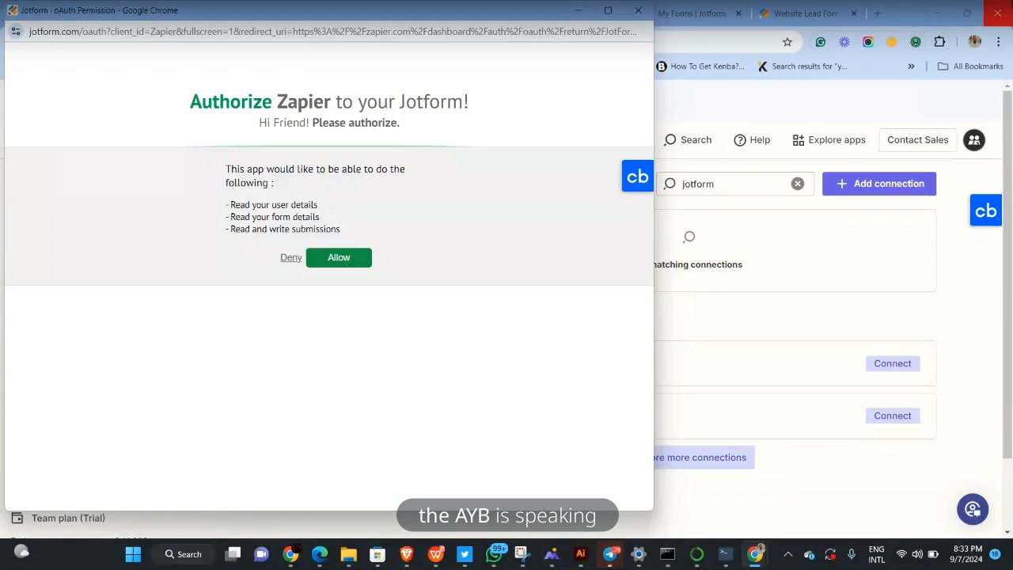
click(348, 264)
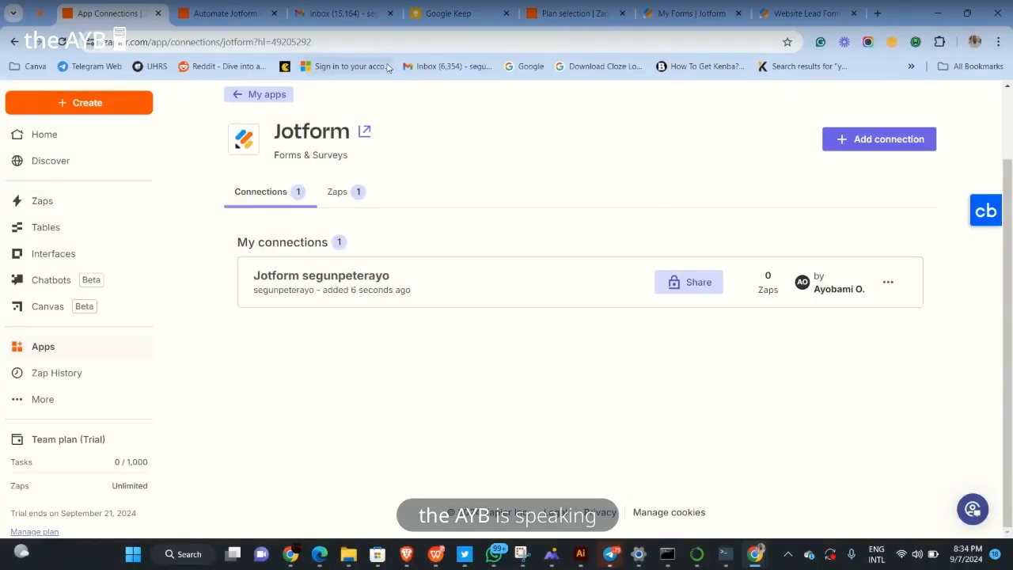
Confirm the new Jotform connection, then return to the Automate Jotform Zap's trigger Setup
click(212, 19)
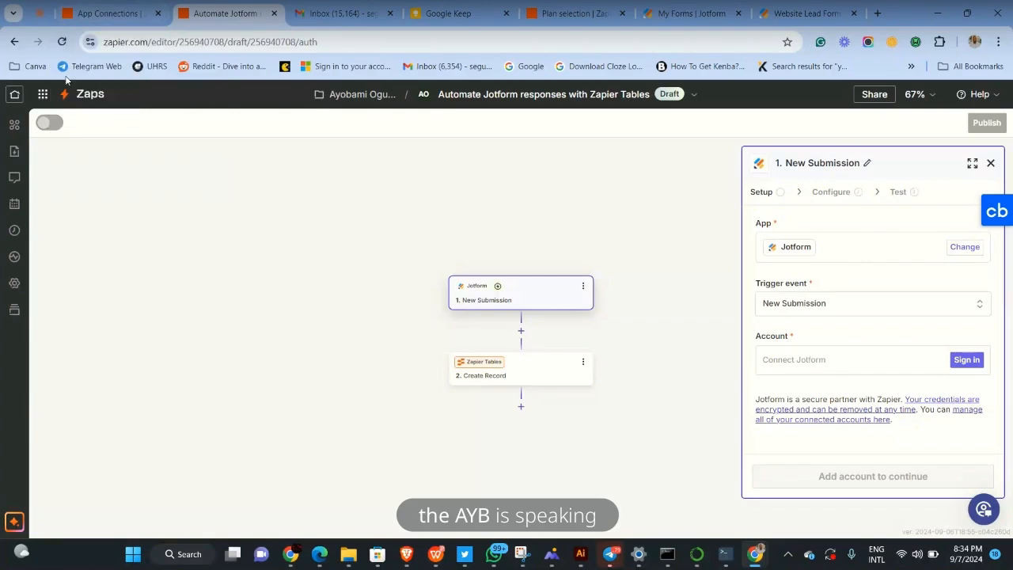
mouse_move(591, 556)
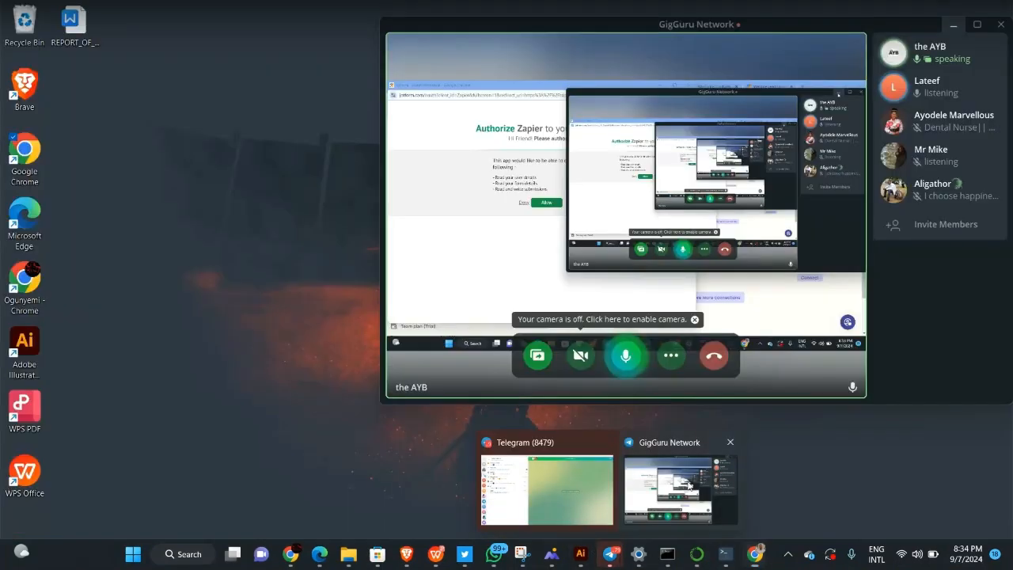
click(687, 482)
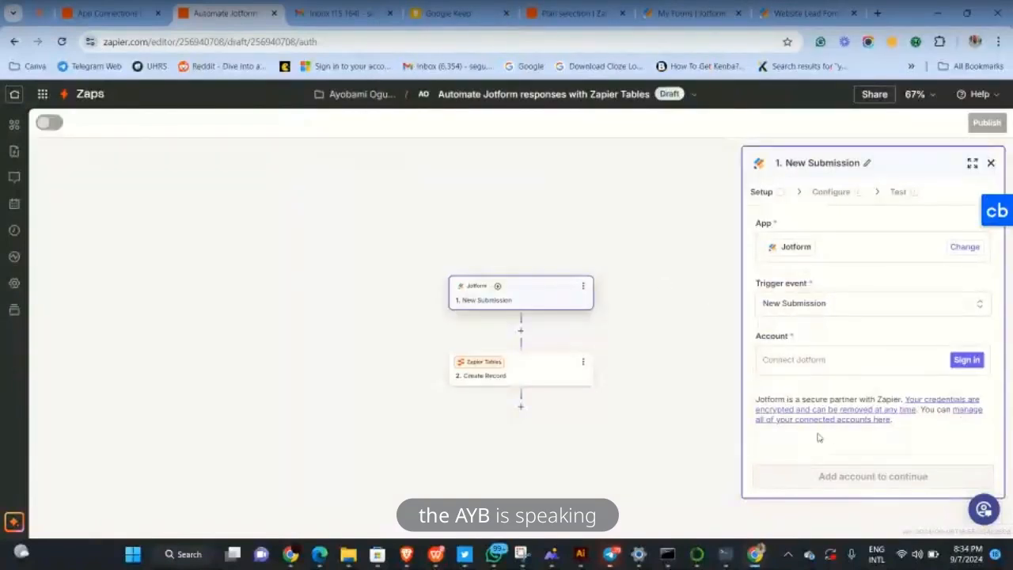
click(781, 197)
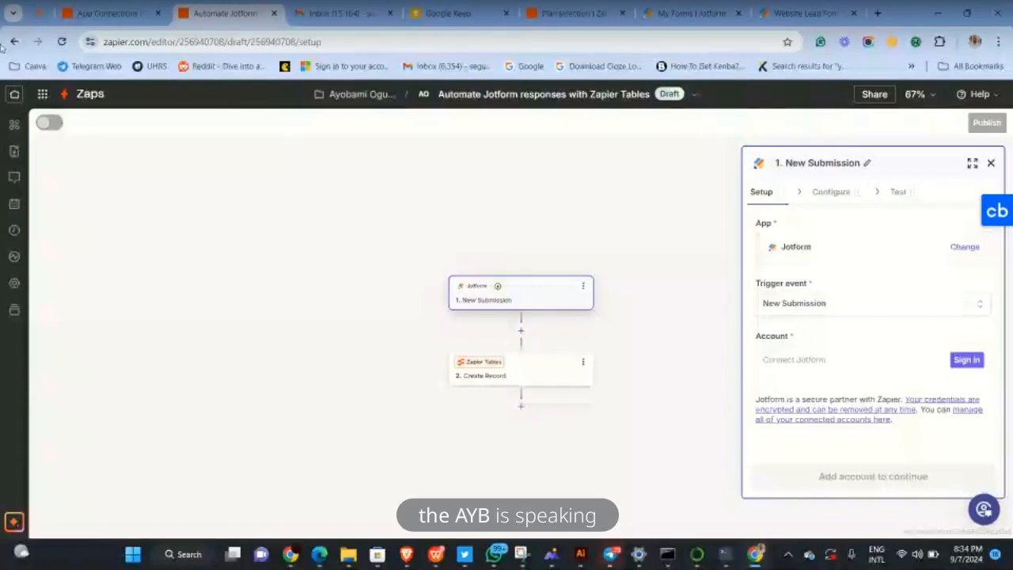
Reload the editor, keep New Submission with the connected Jotform account, and continue to Configure
click(60, 44)
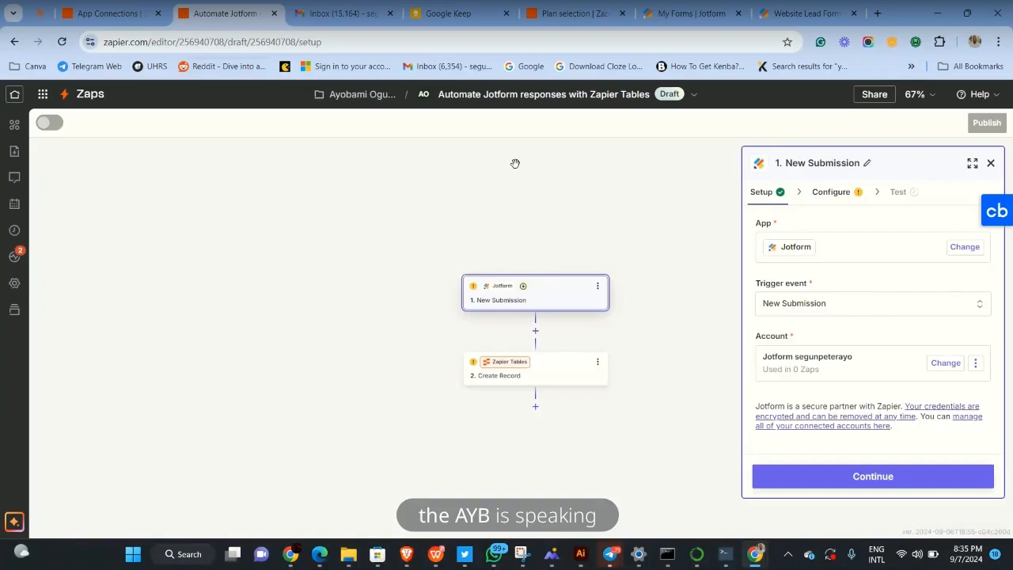
click(840, 308)
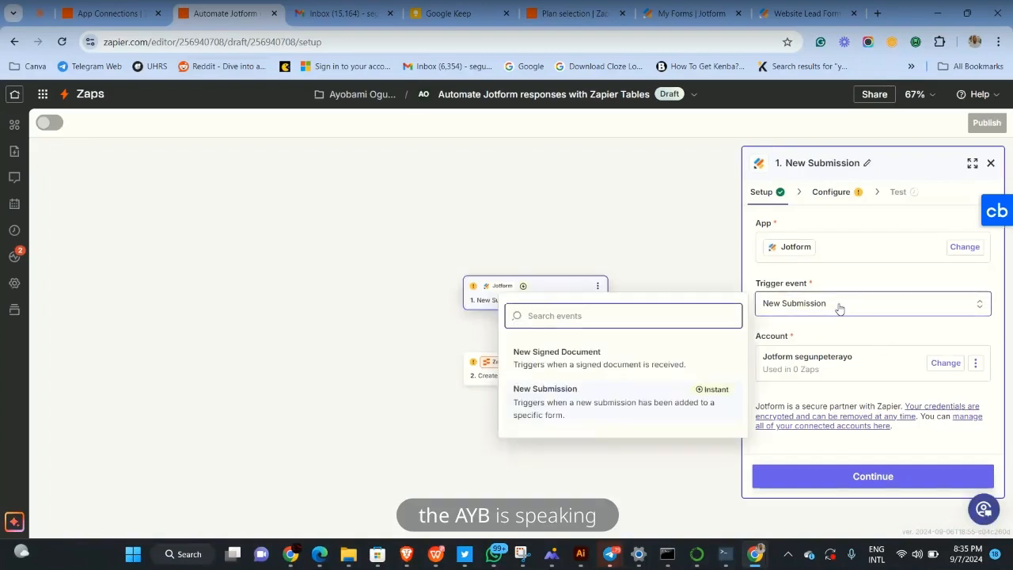
click(840, 308)
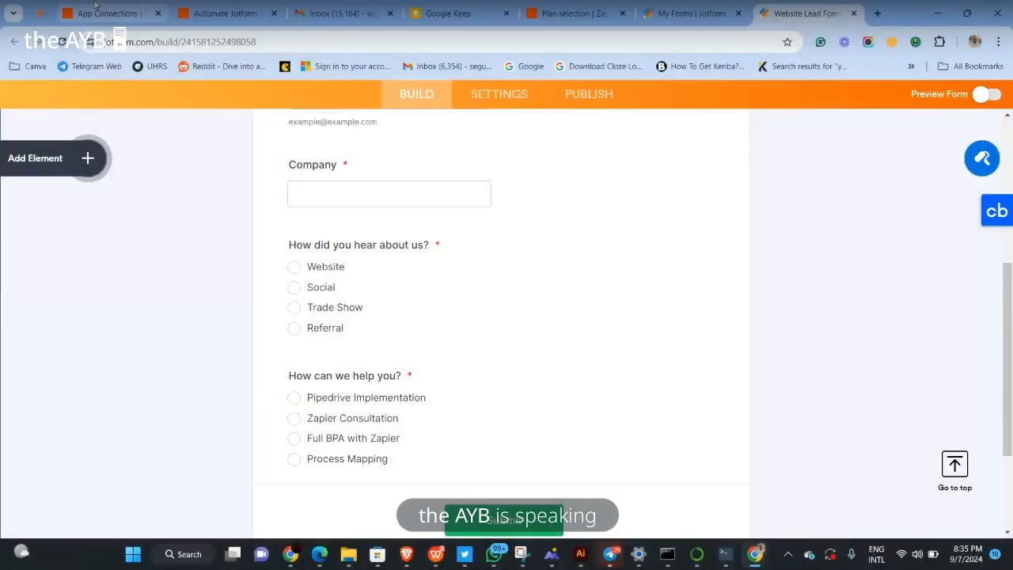
click(94, 6)
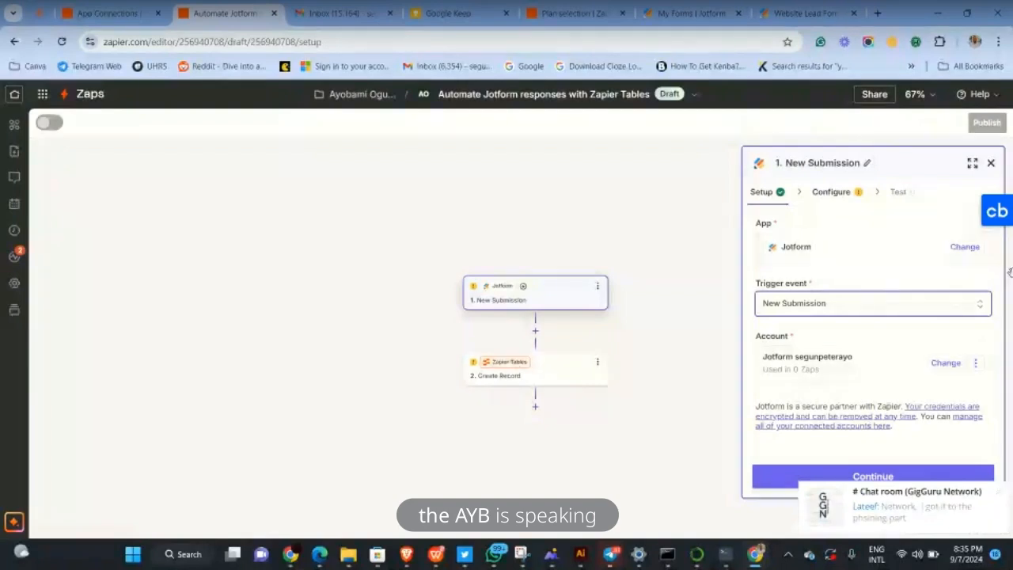
click(915, 42)
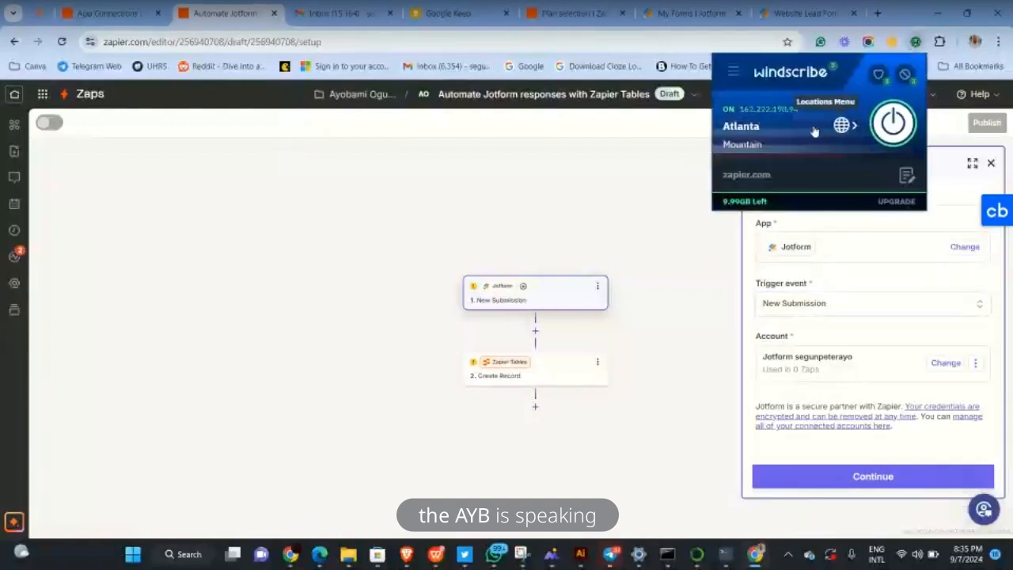
click(639, 152)
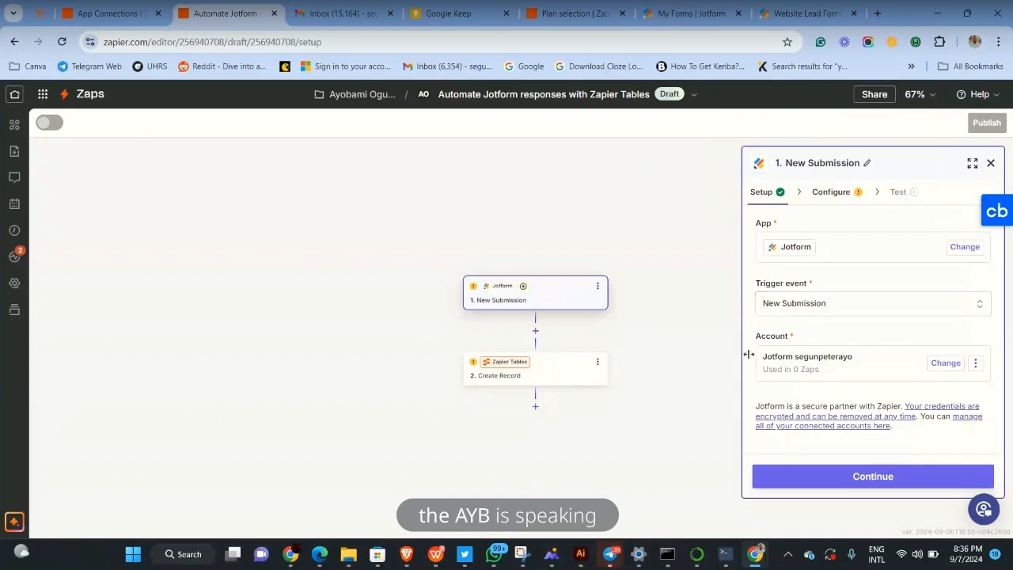
click(798, 476)
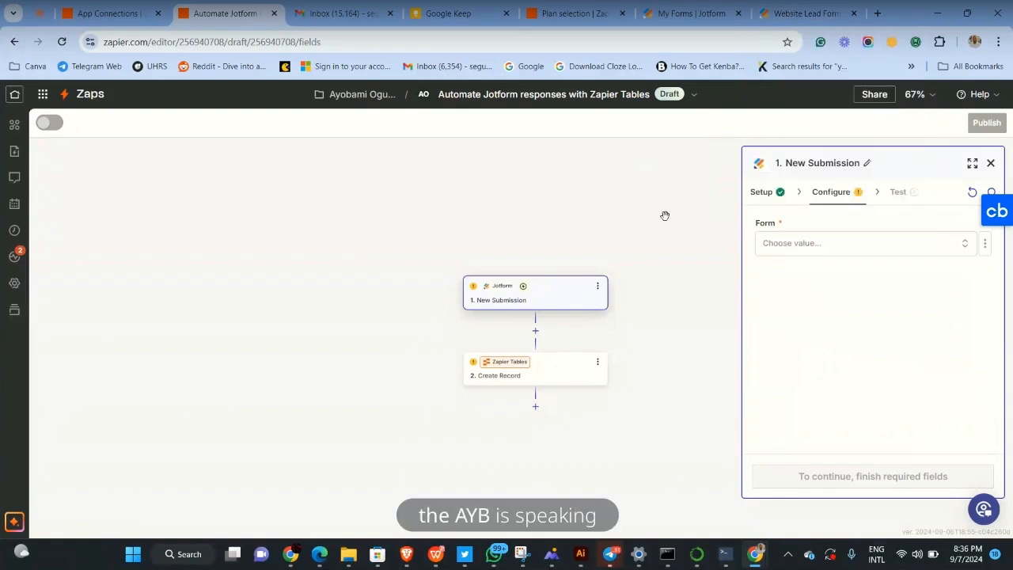
Choose Website Lead Form as the watched form and continue to the Test stage
click(804, 243)
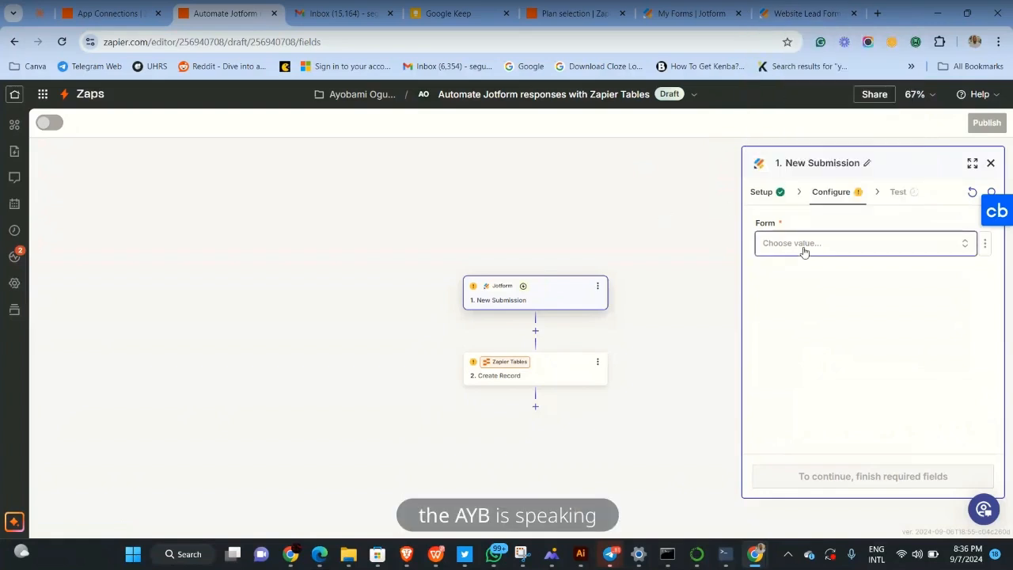
click(694, 12)
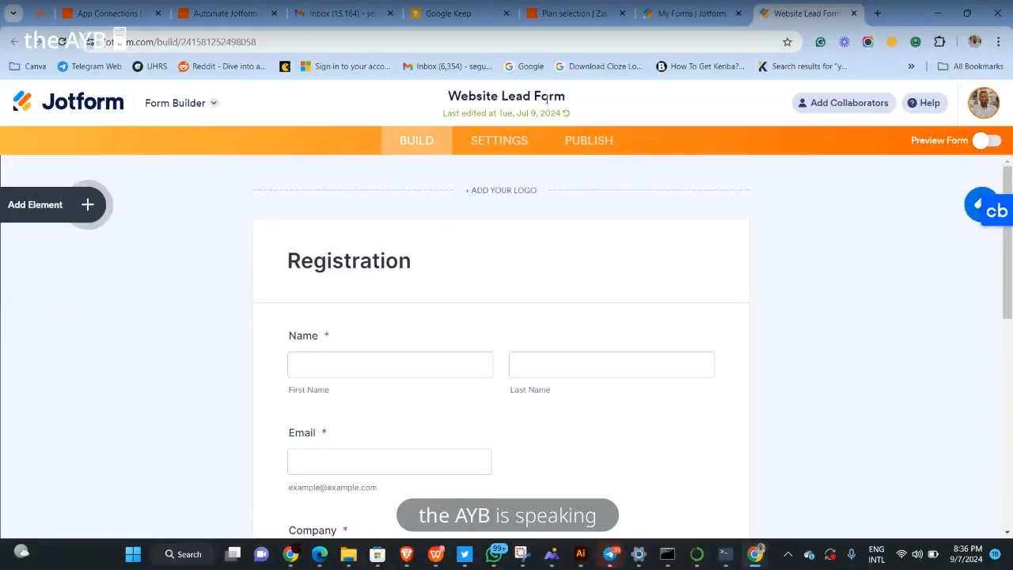
click(112, 10)
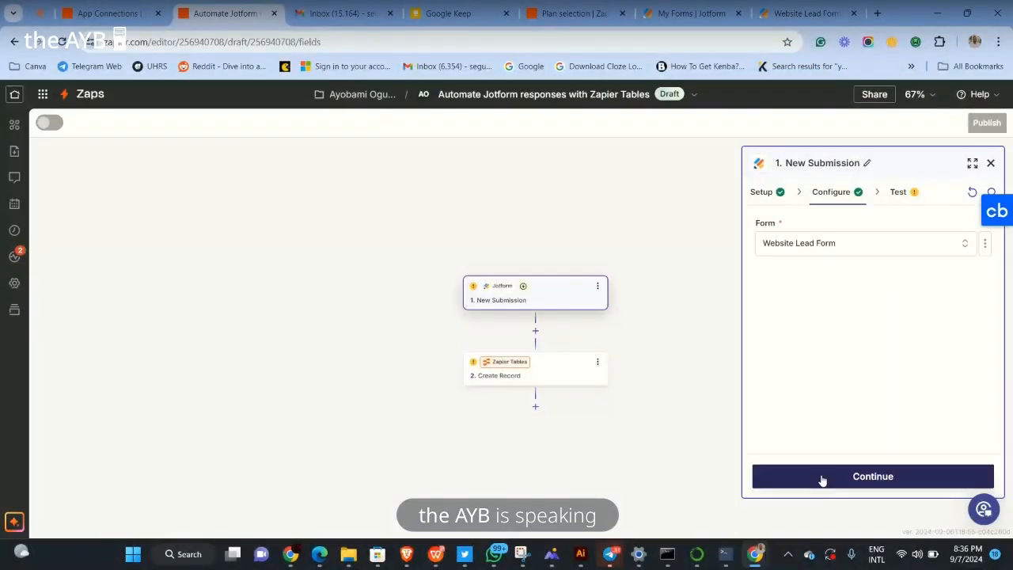
click(820, 475)
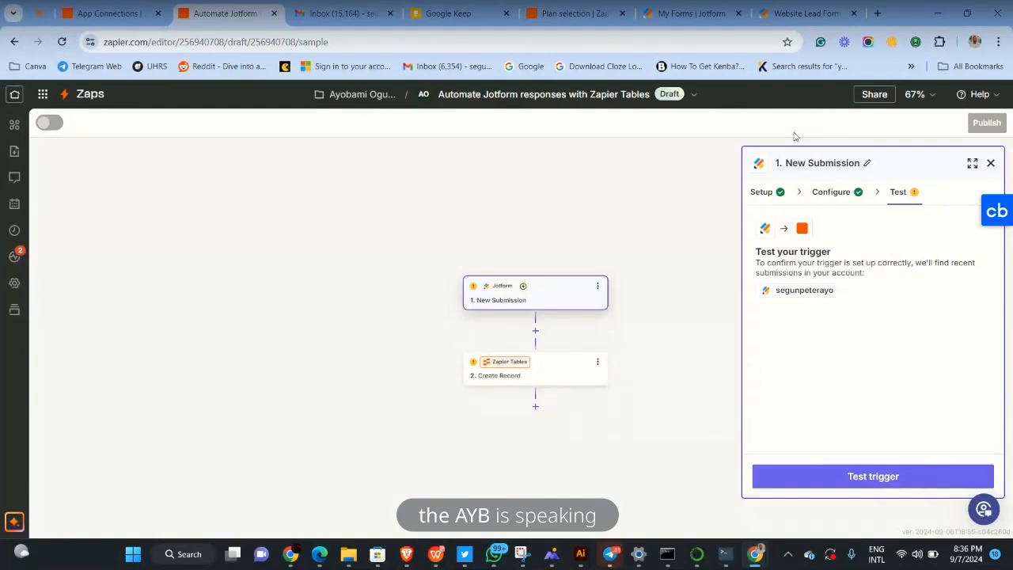
Preview the Website Lead Form and open the live form in a new tab
click(801, 11)
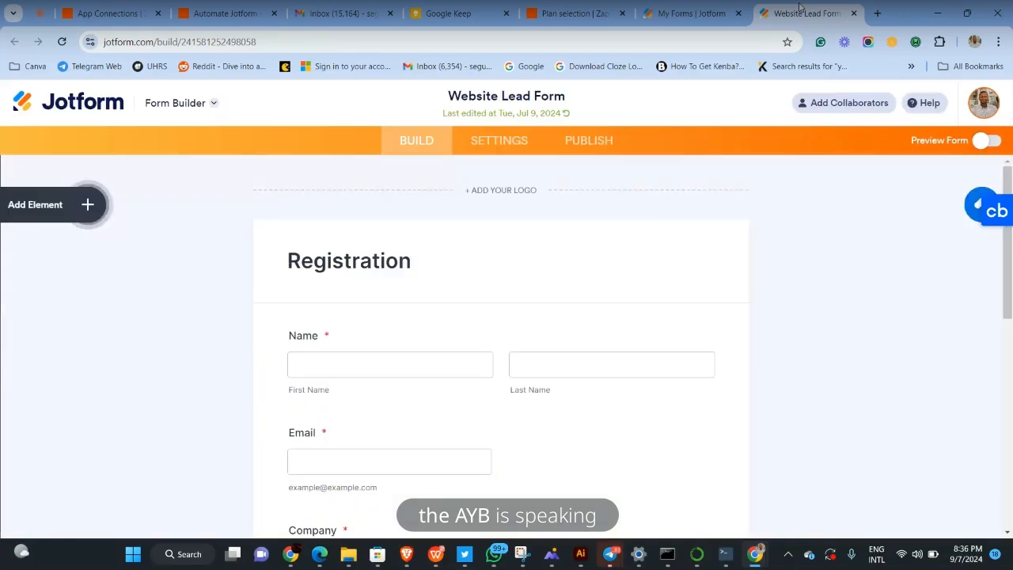
scroll(484, 318, down, 1)
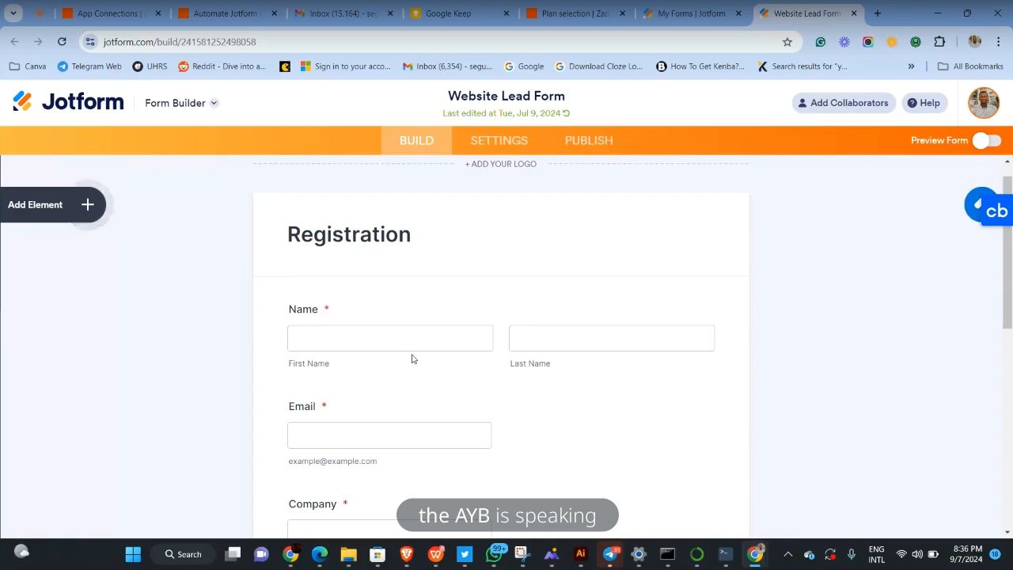
scroll(417, 340, down, 1)
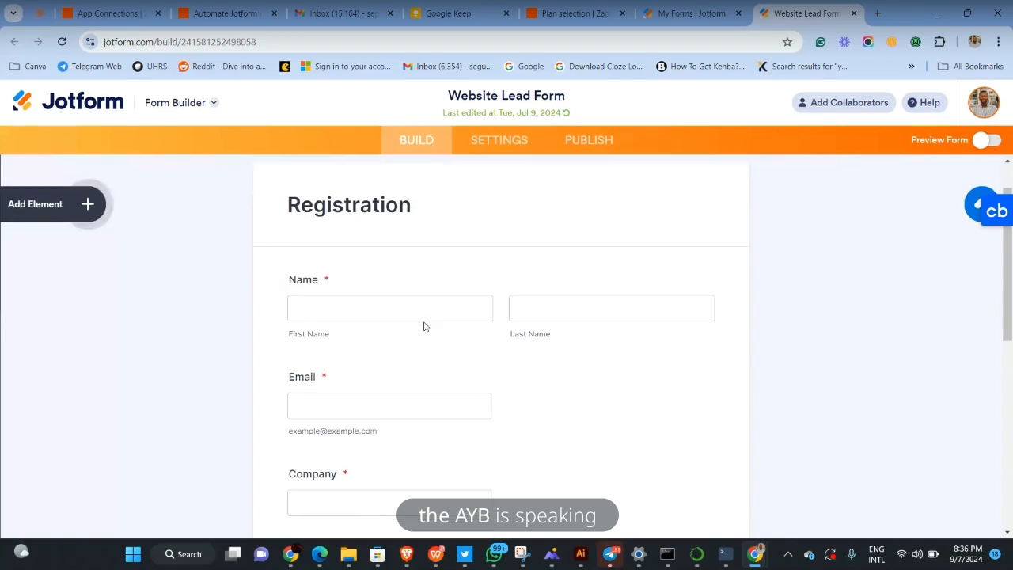
click(982, 95)
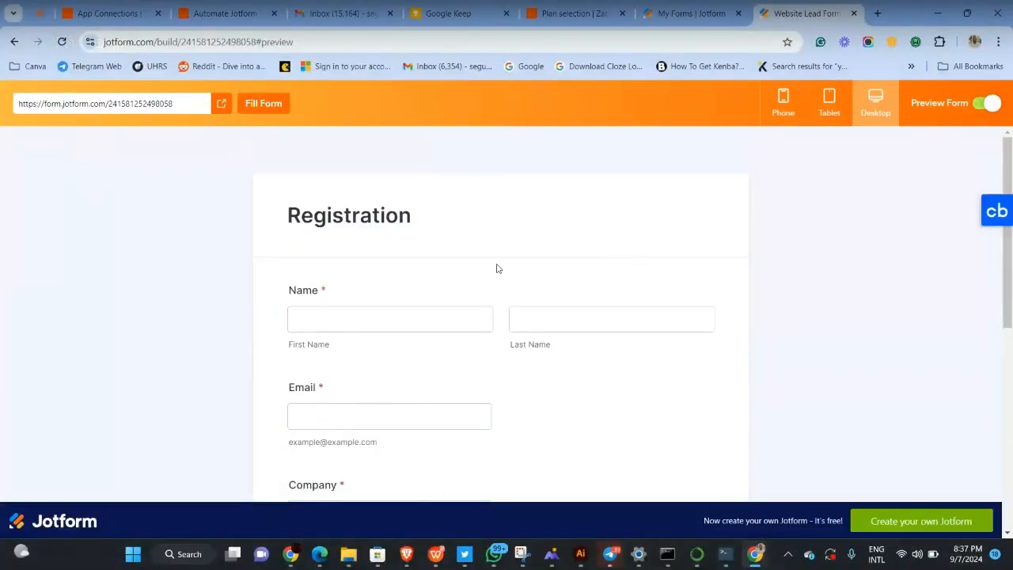
scroll(497, 269, down, 2)
scroll(497, 269, down, 4)
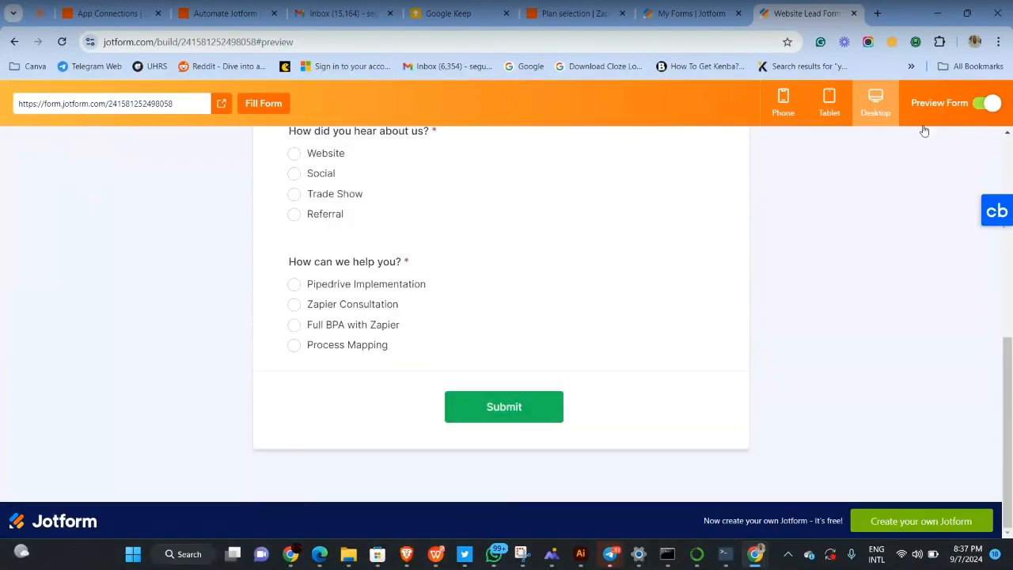
scroll(509, 262, up, 2)
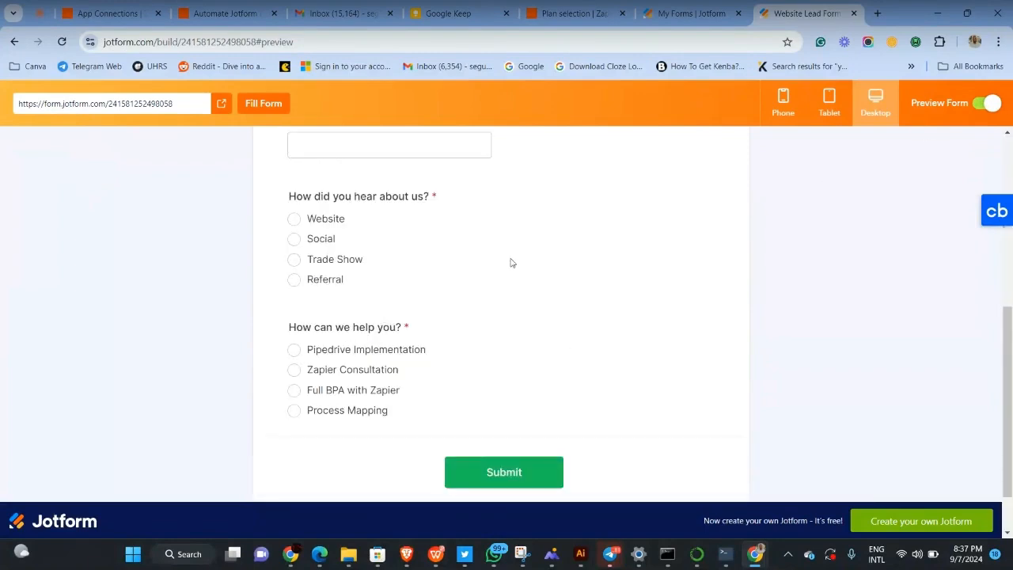
click(221, 108)
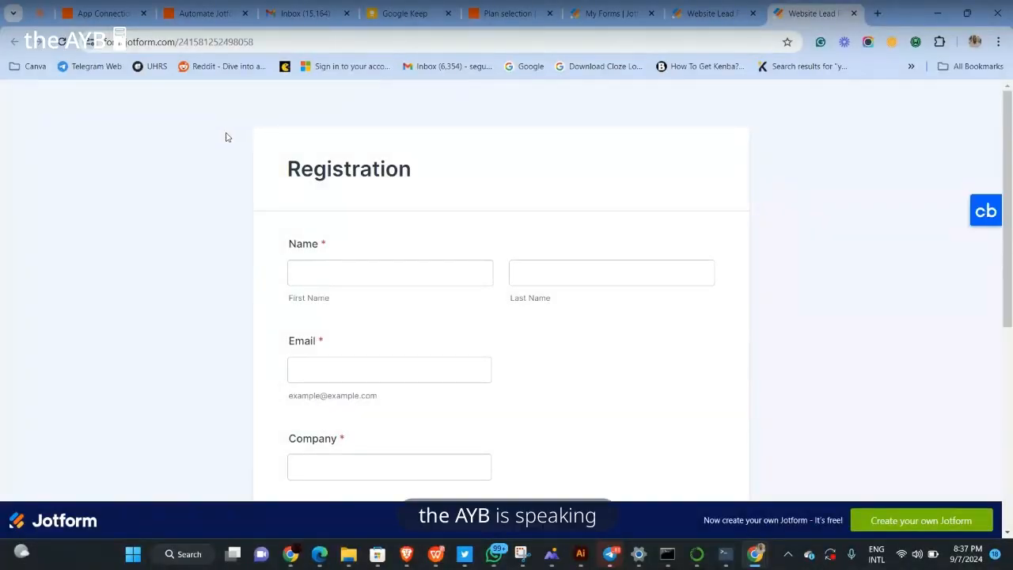
Enter the respondent's name and e-mail, and company Miko International
click(299, 254)
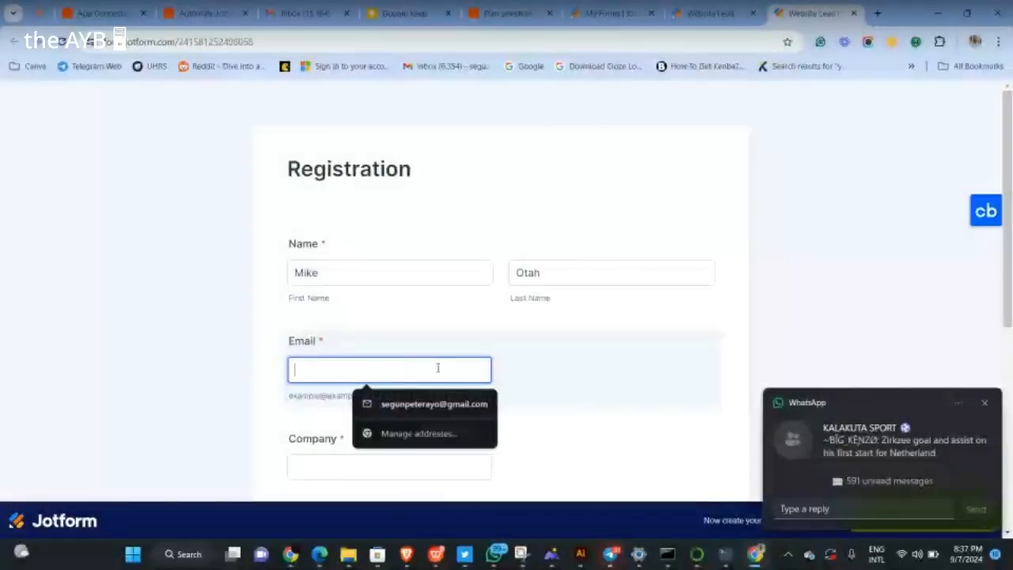
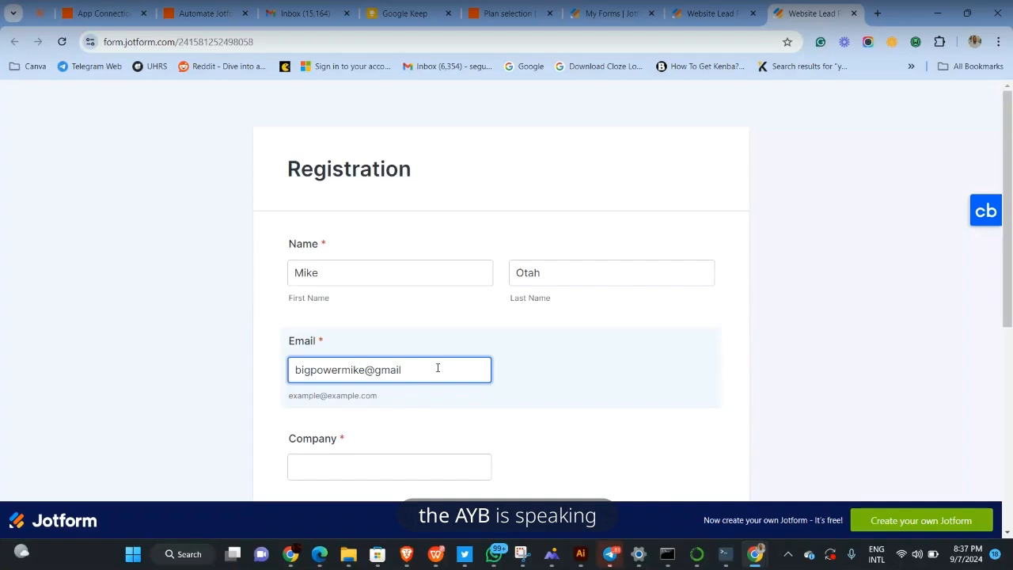
scroll(394, 389, down, 1)
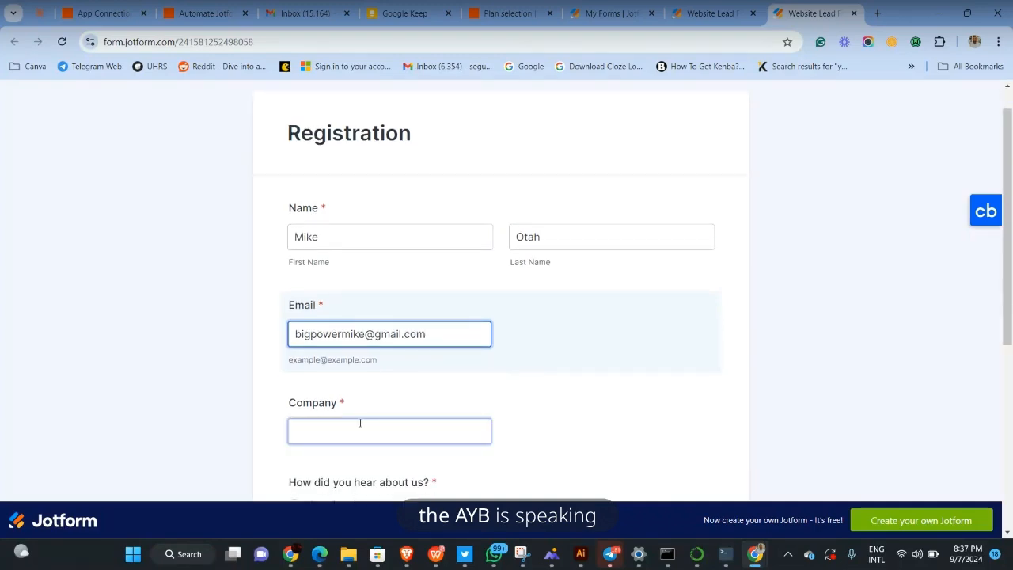
scroll(360, 421, down, 1)
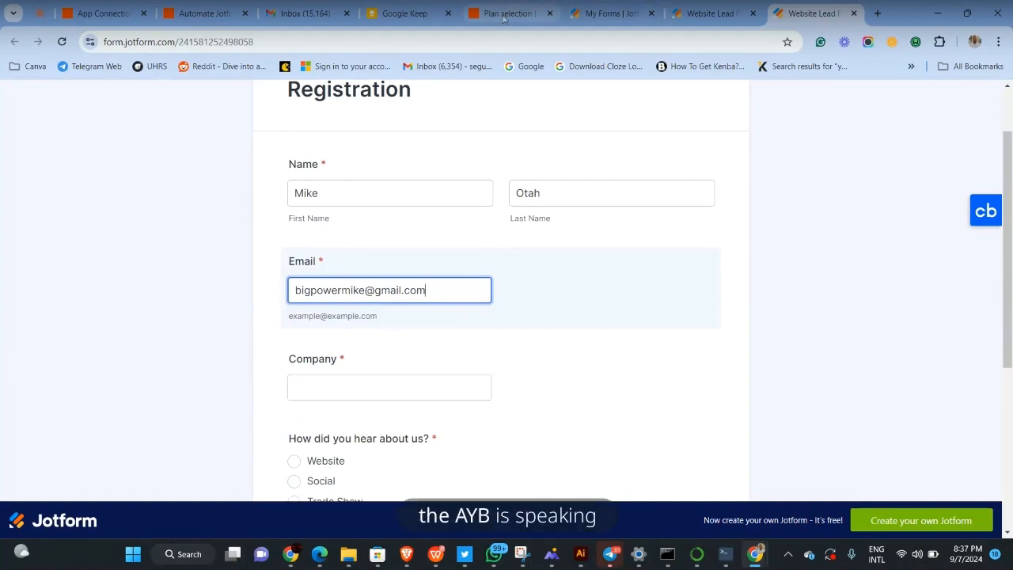
click(345, 389)
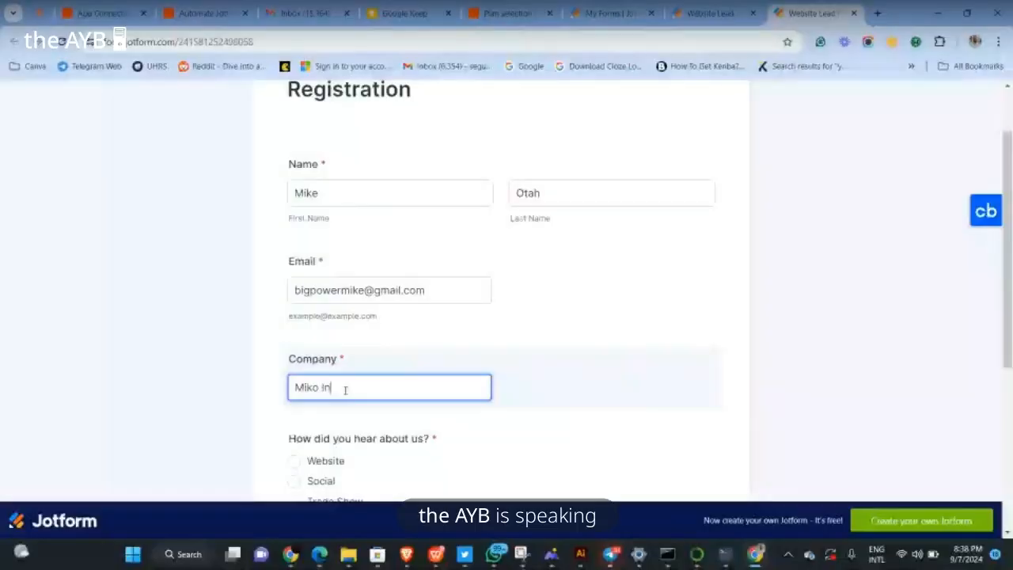
text(ternational)
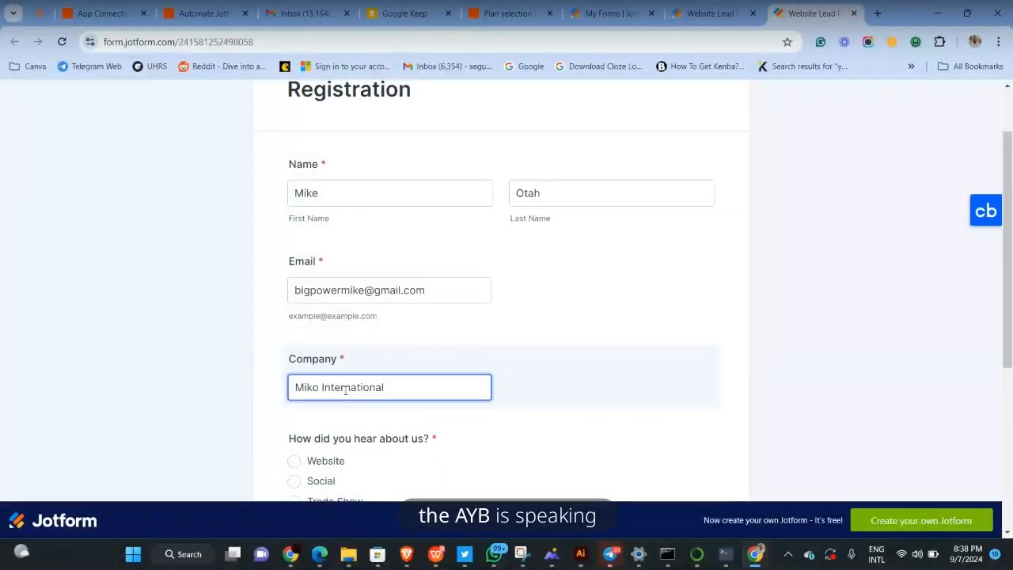
scroll(346, 389, down, 2)
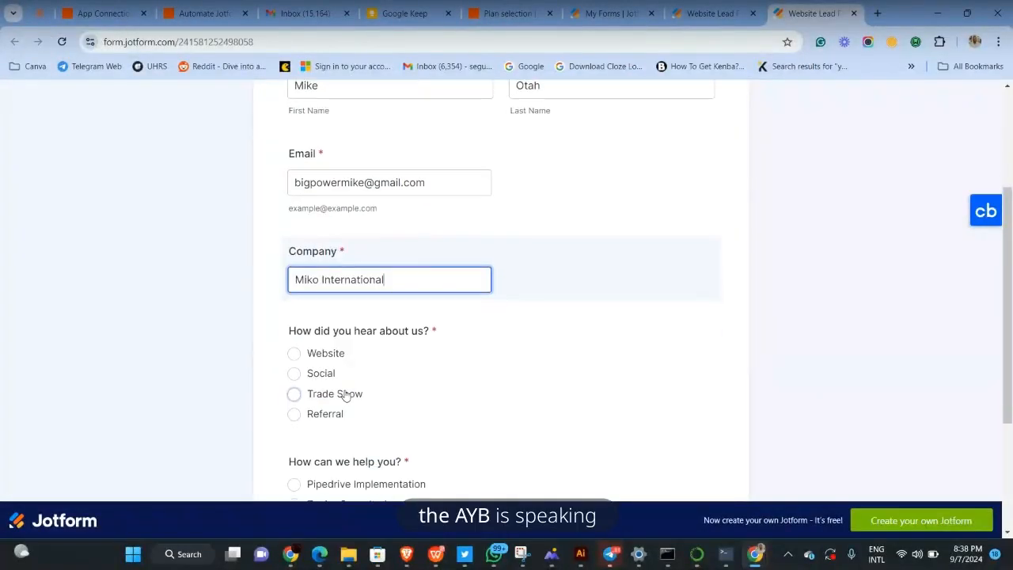
click(295, 355)
Answer Website and Zapier Consultation, then submit the form
click(295, 355)
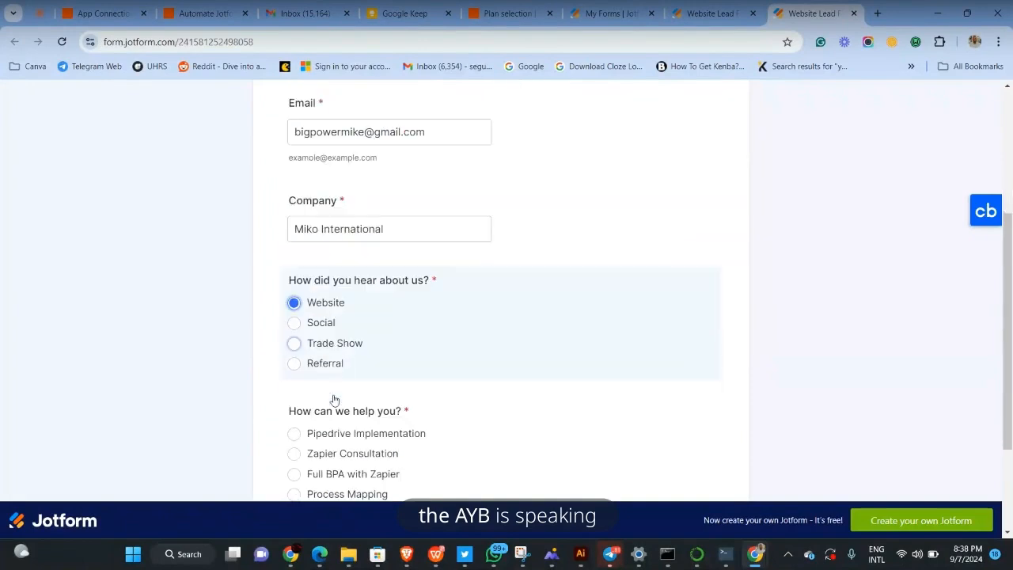
click(298, 445)
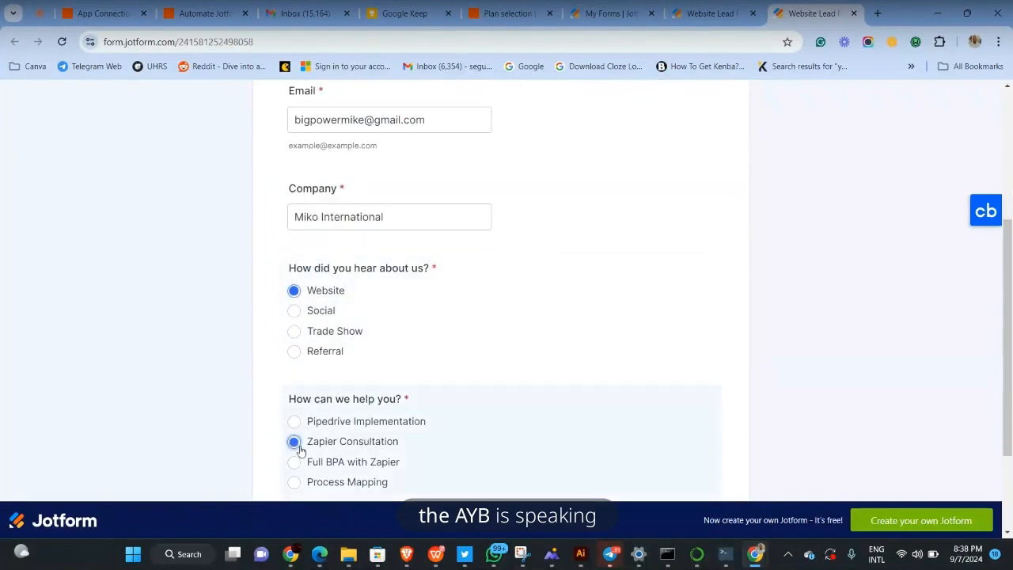
scroll(472, 343, up, 2)
scroll(471, 344, up, 1)
scroll(471, 343, down, 4)
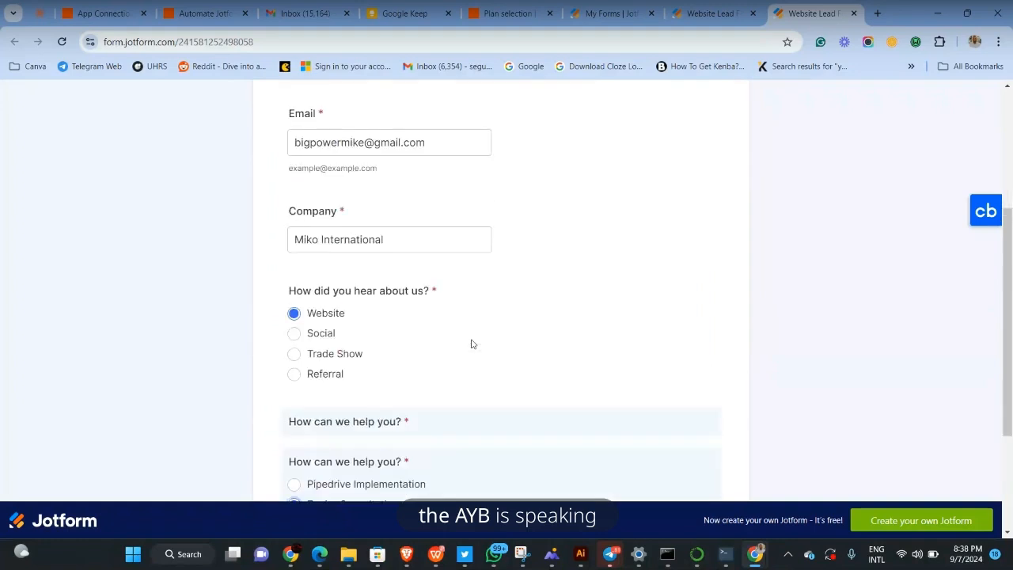
click(498, 419)
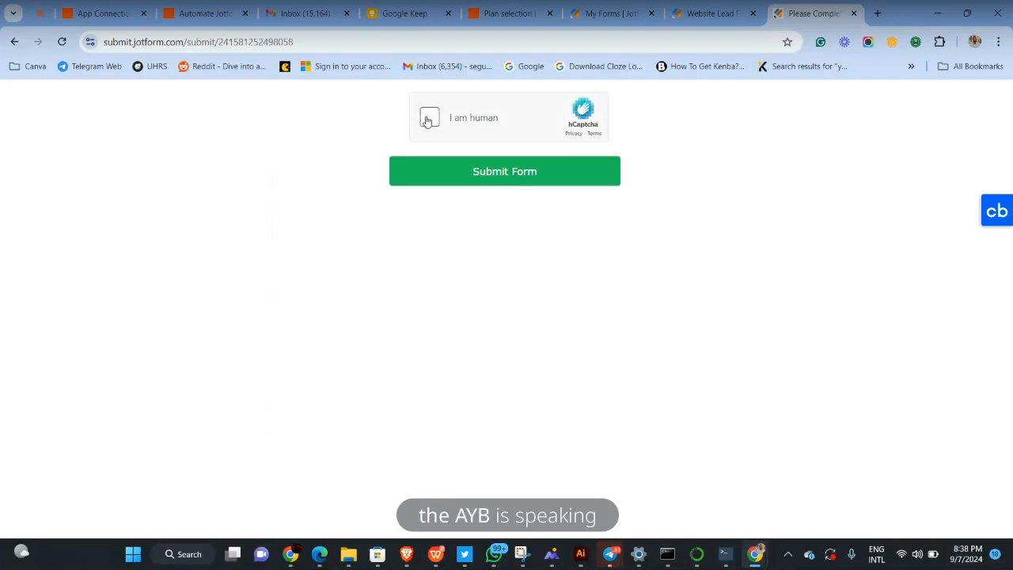
Start the hCaptcha check and mark the matching rabbit and bread images
click(430, 119)
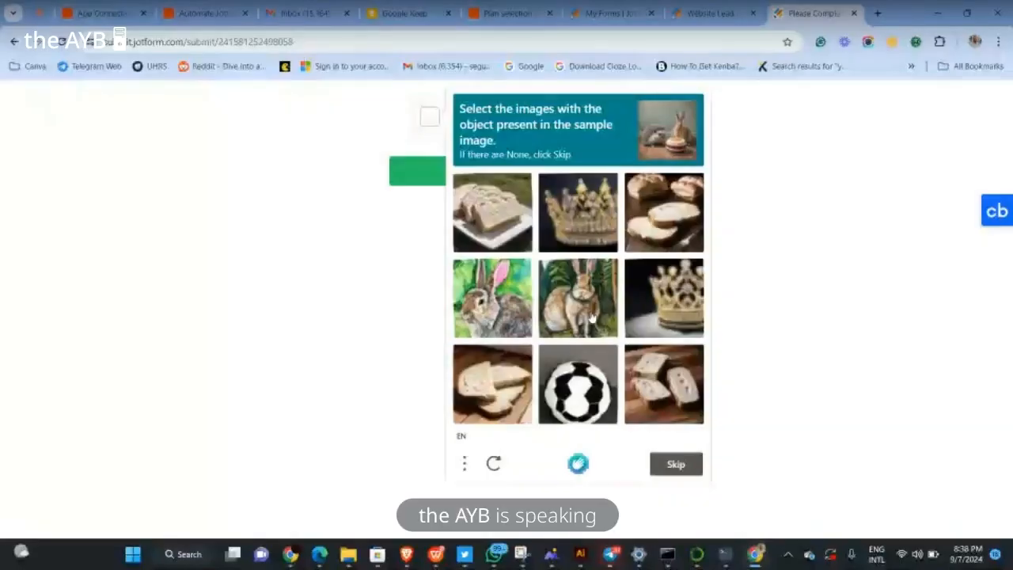
click(578, 298)
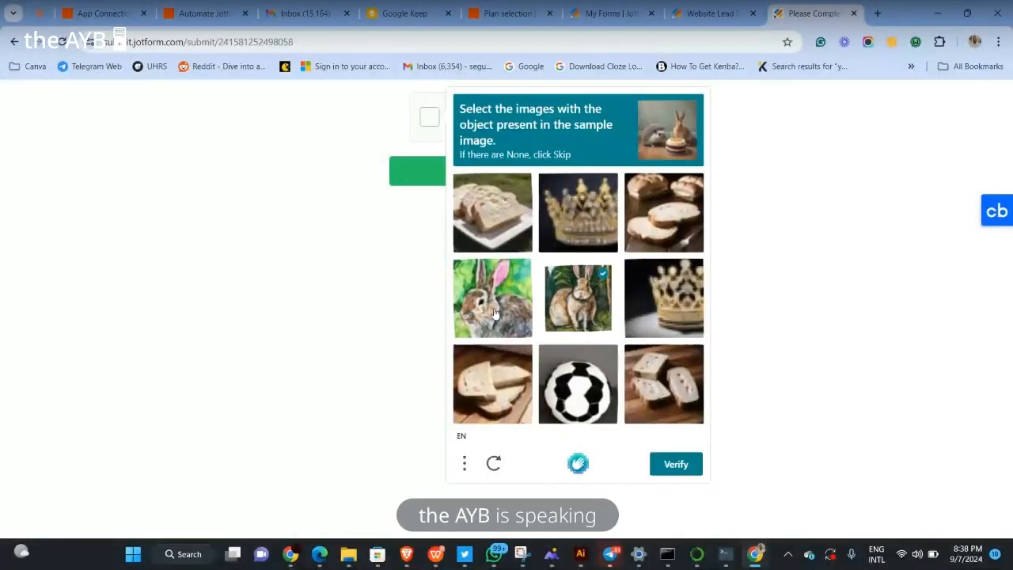
click(494, 313)
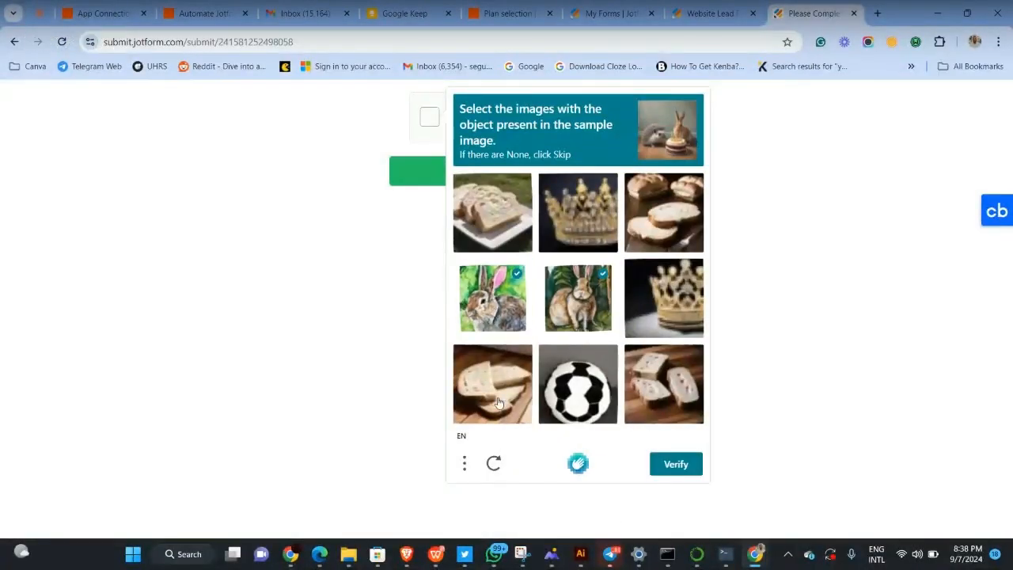
click(527, 402)
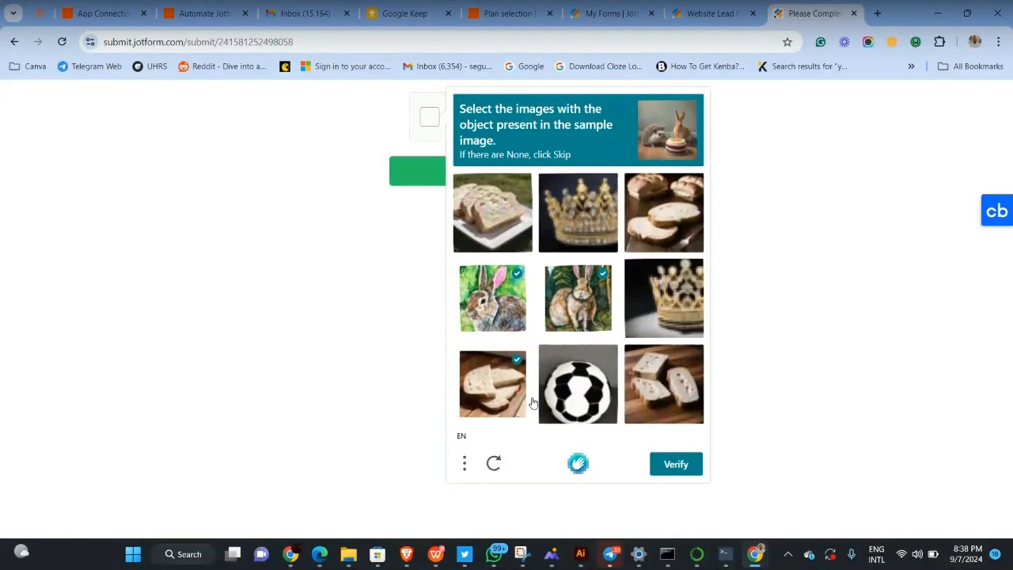
click(662, 404)
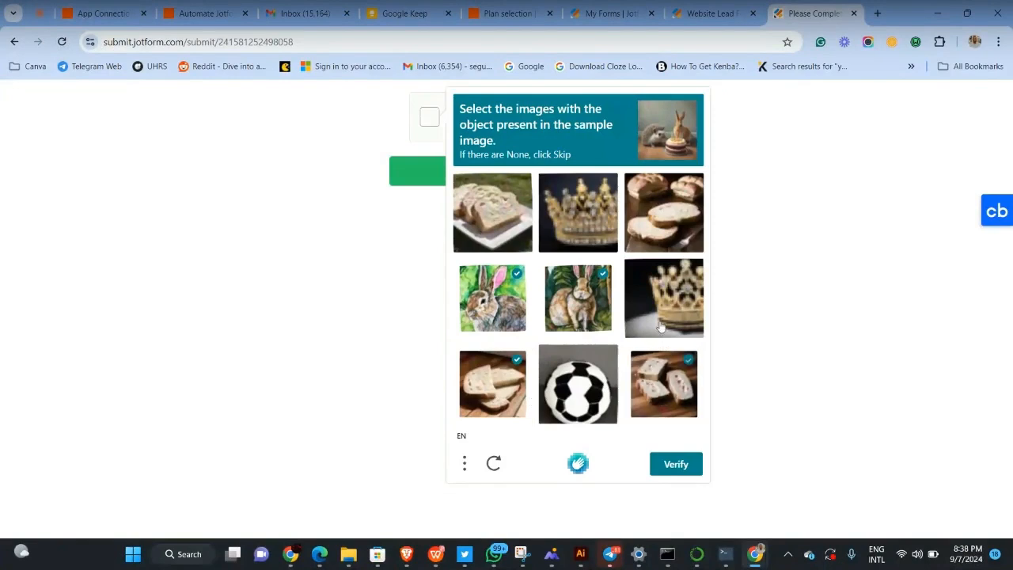
click(663, 234)
click(479, 205)
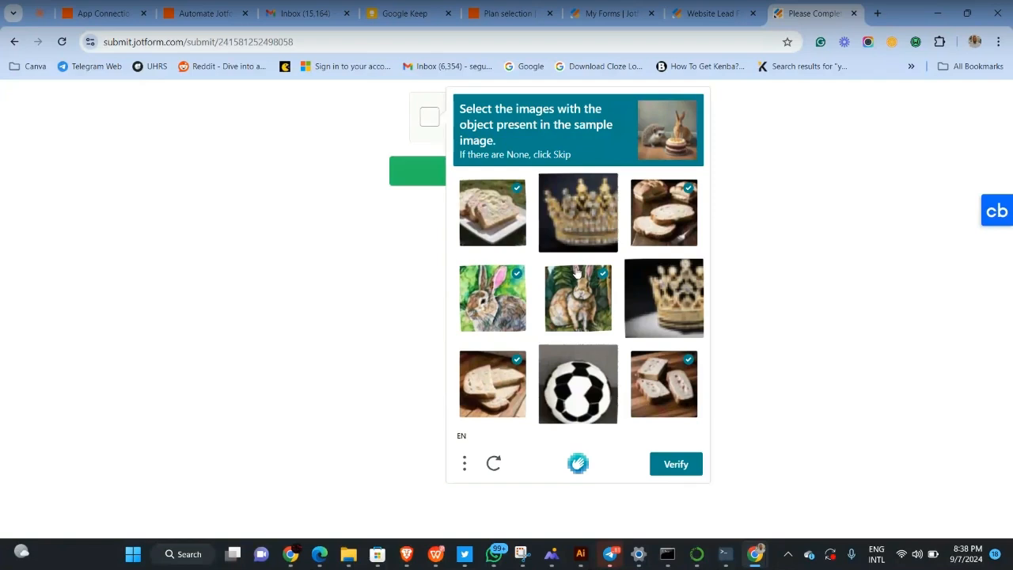
click(669, 464)
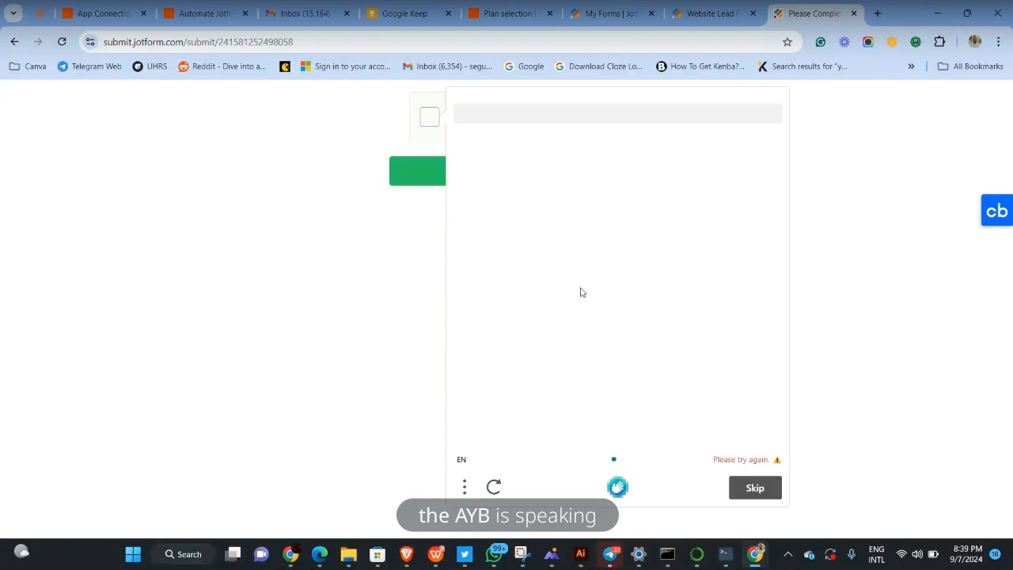
Solve a fresh seagull challenge, finish verification, and send the registration form
click(494, 490)
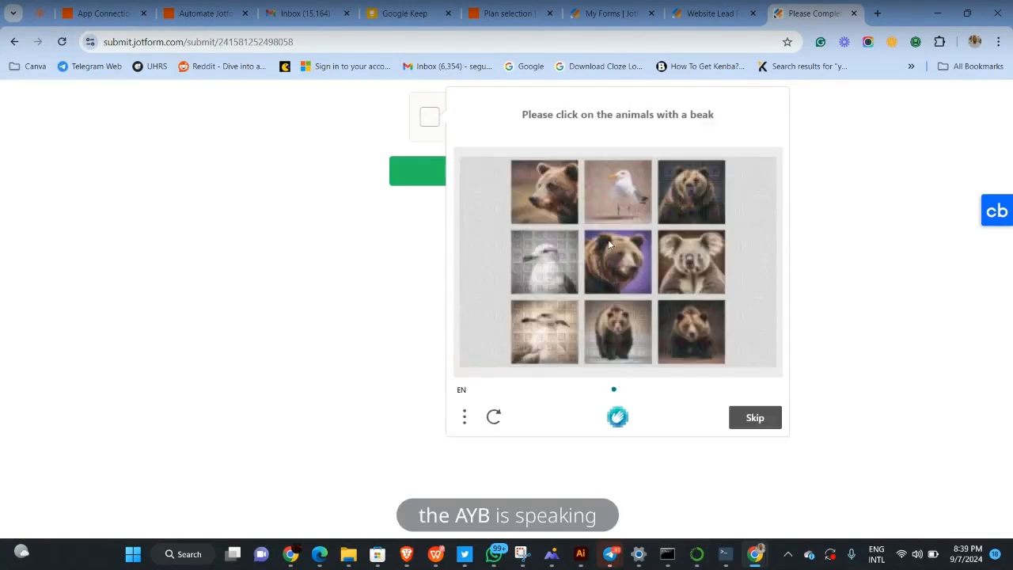
click(633, 187)
click(547, 256)
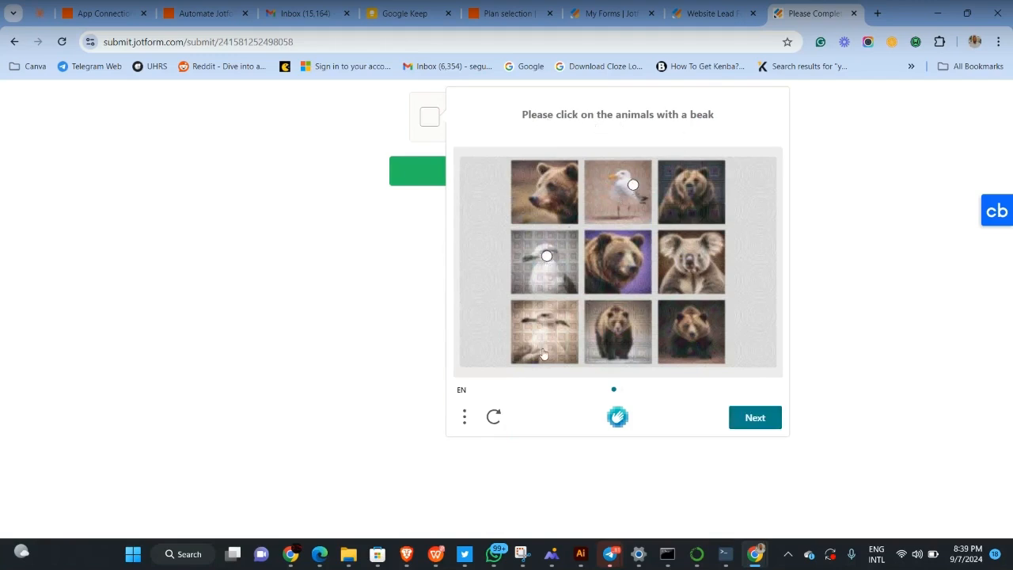
click(546, 336)
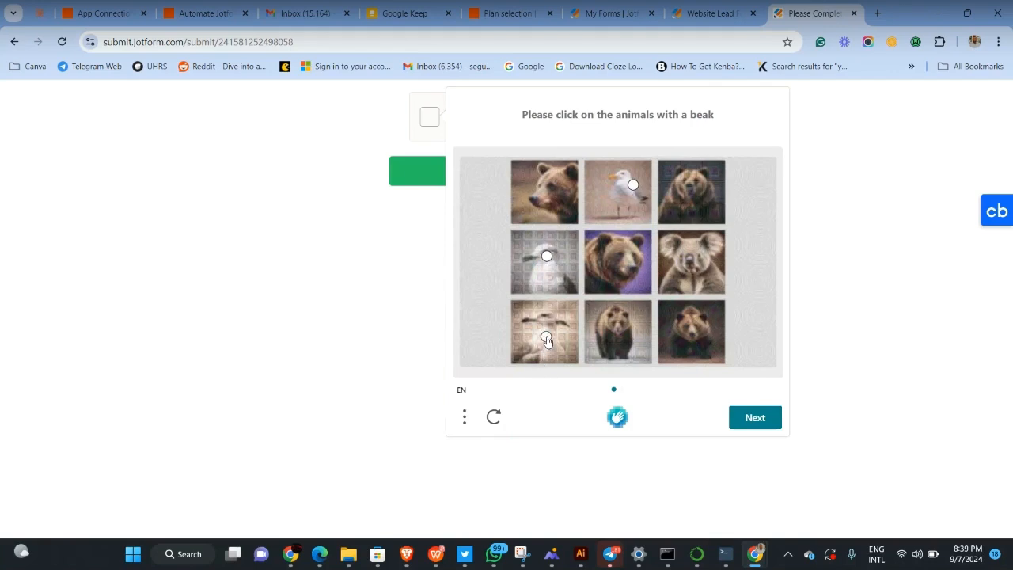
click(756, 420)
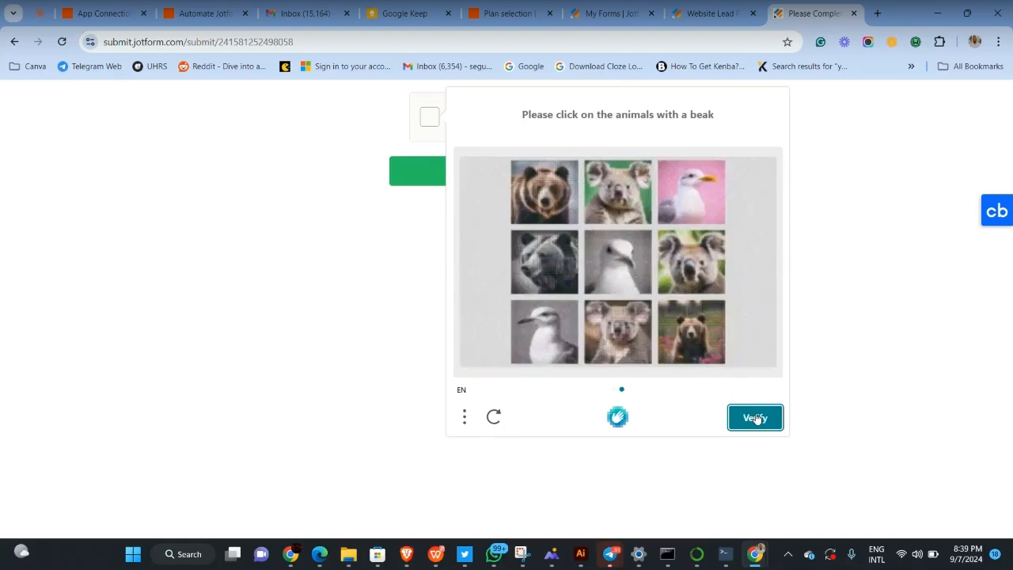
click(685, 208)
click(613, 269)
click(552, 331)
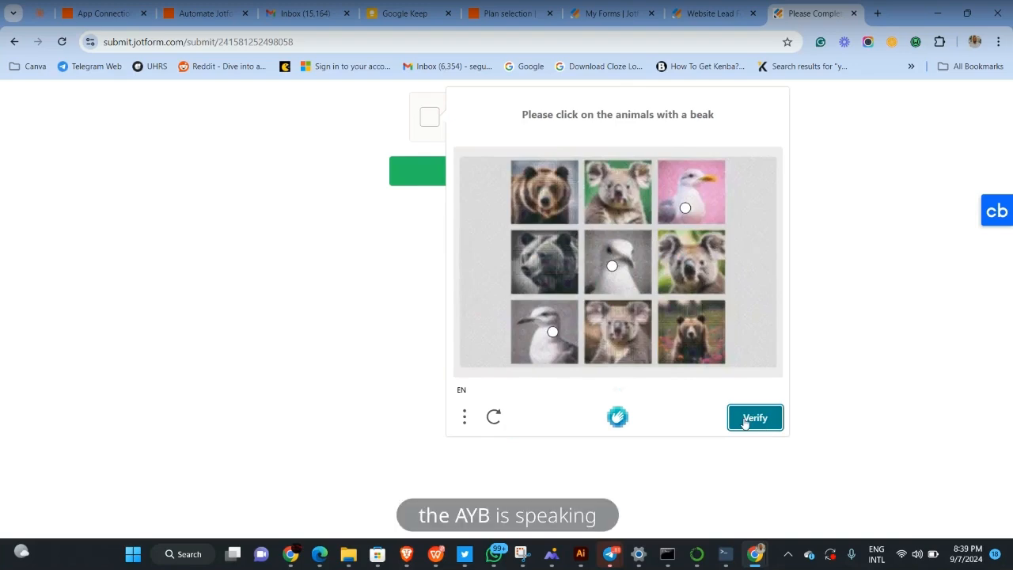
click(744, 422)
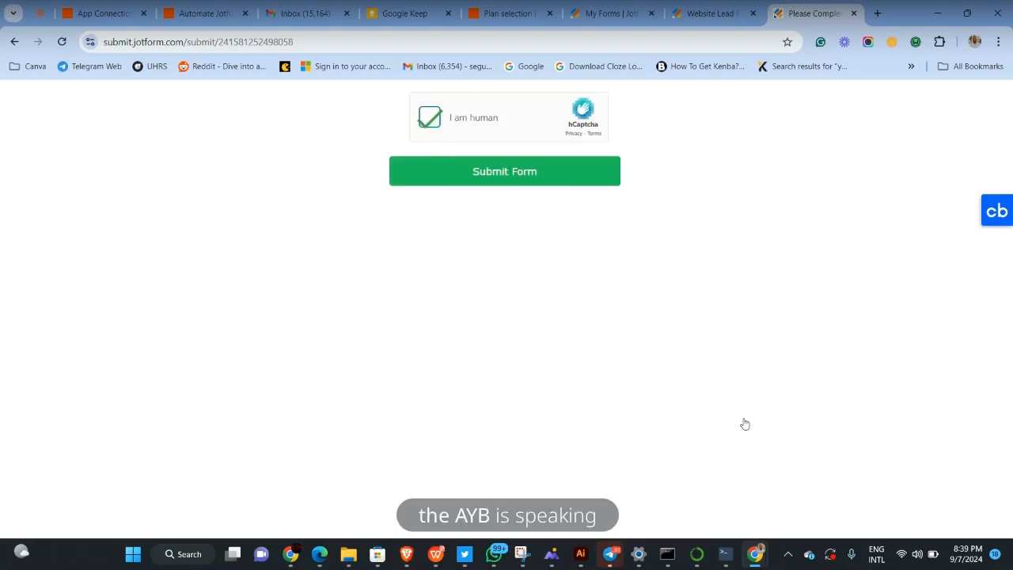
click(546, 172)
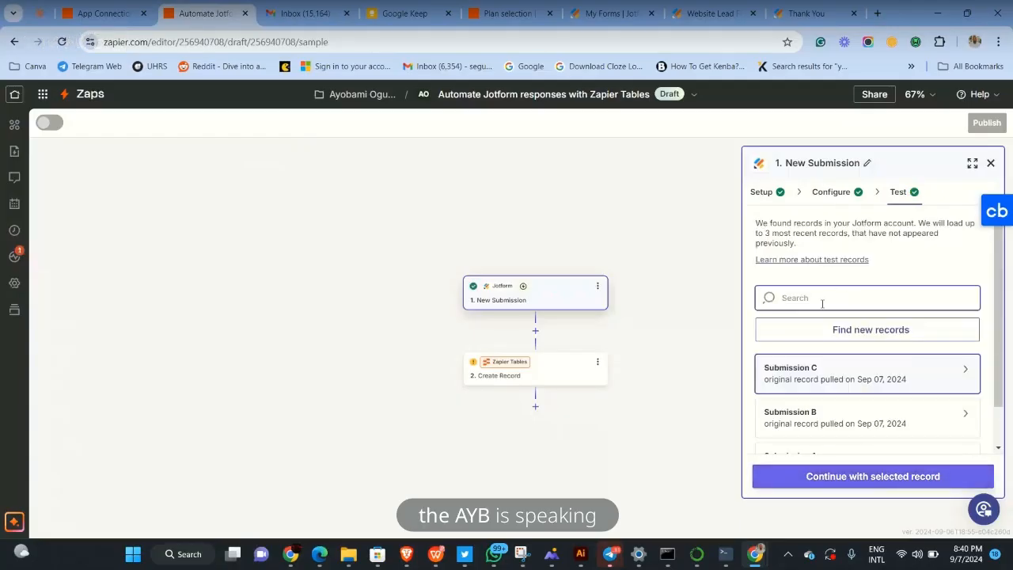
Fetch new Jotform records and continue with Submission D as the trigger's sample
scroll(819, 325, down, 1)
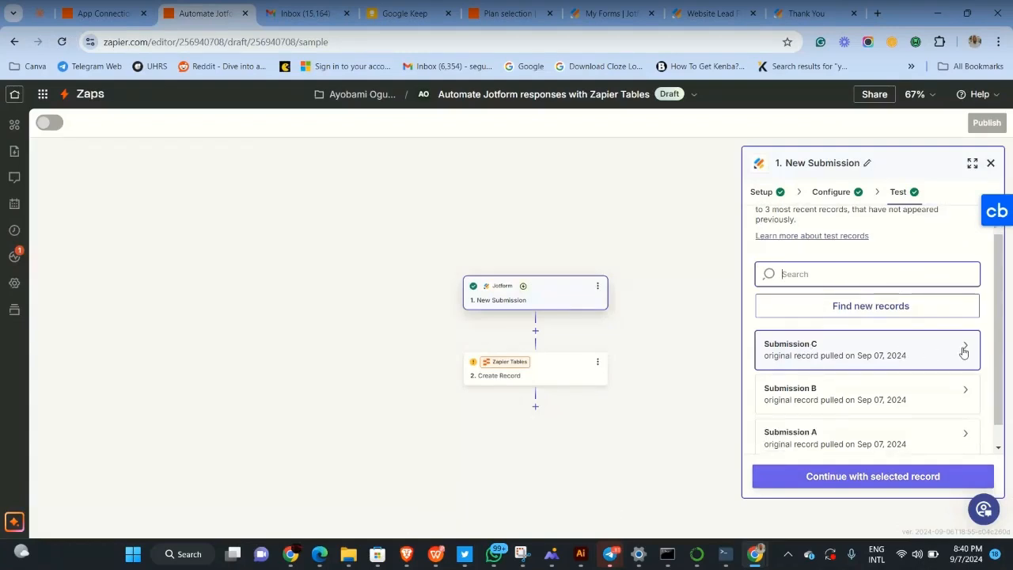
mouse_move(964, 348)
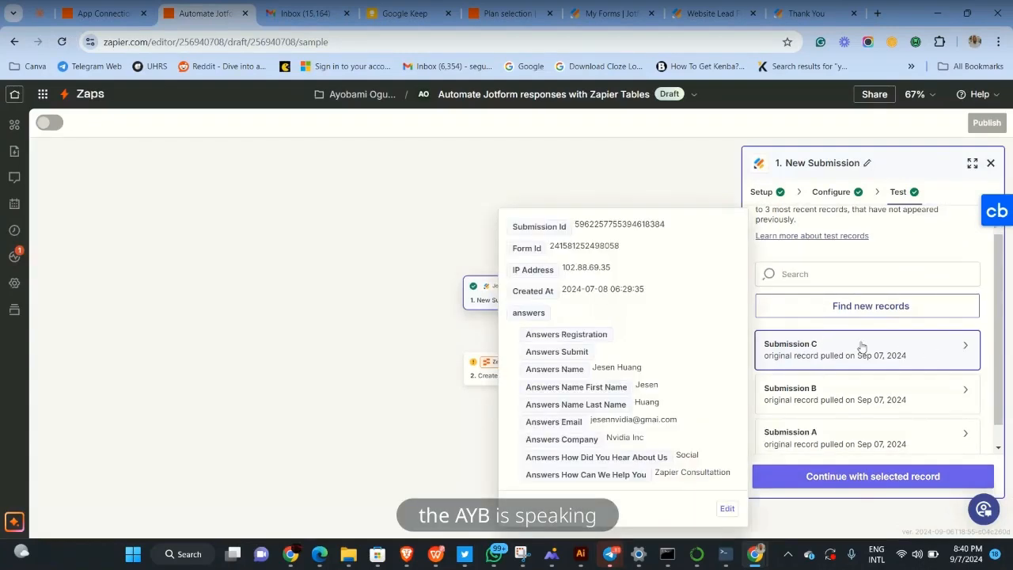
click(849, 306)
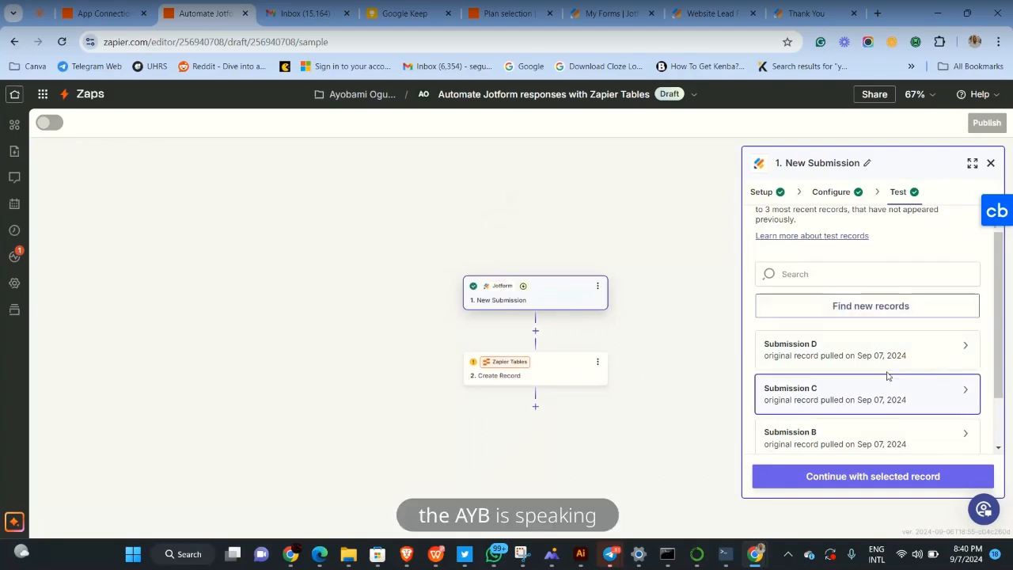
click(962, 350)
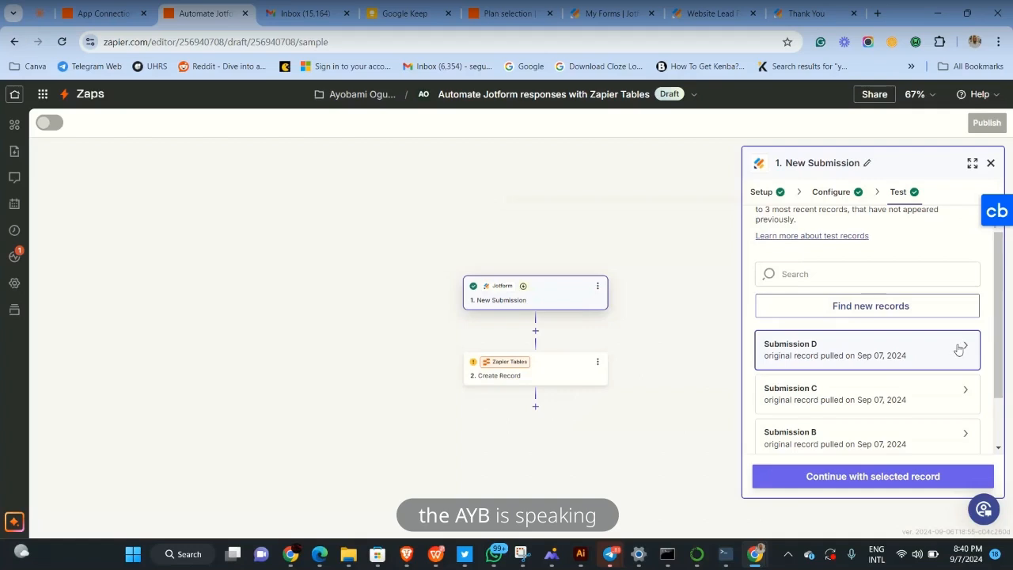
mouse_move(959, 349)
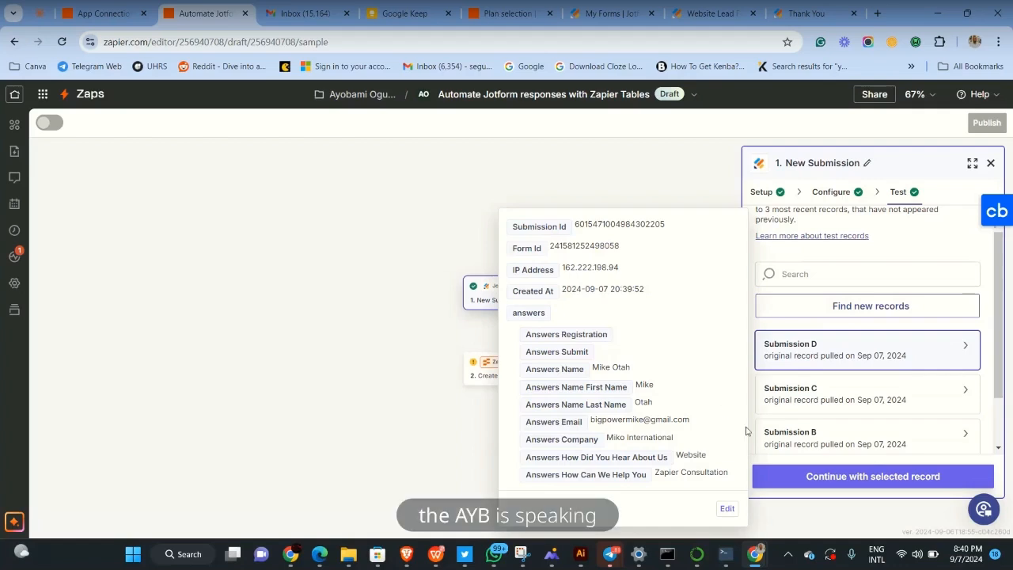
click(795, 483)
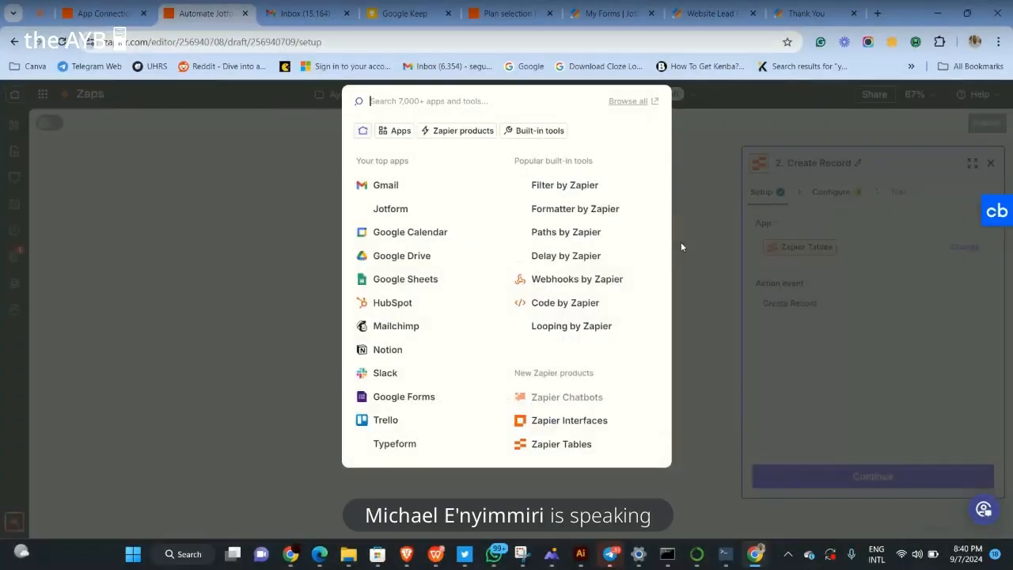
Search 'shee' in the app picker and pick Google Sheets for the second step
text(sheeet)
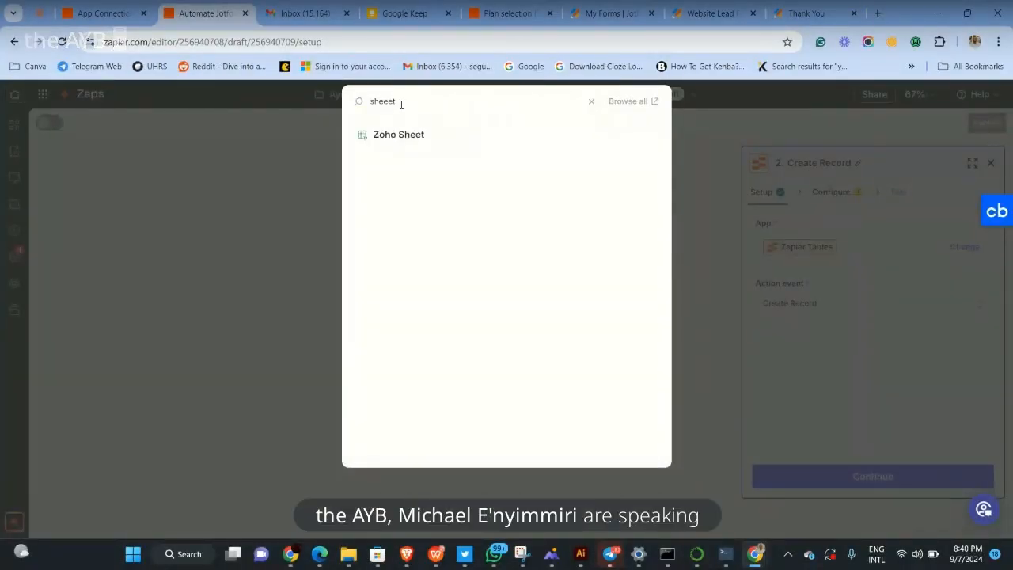
key(BackSpace)
key(BackSpace)
key(BackSpace)
key(BackSpace)
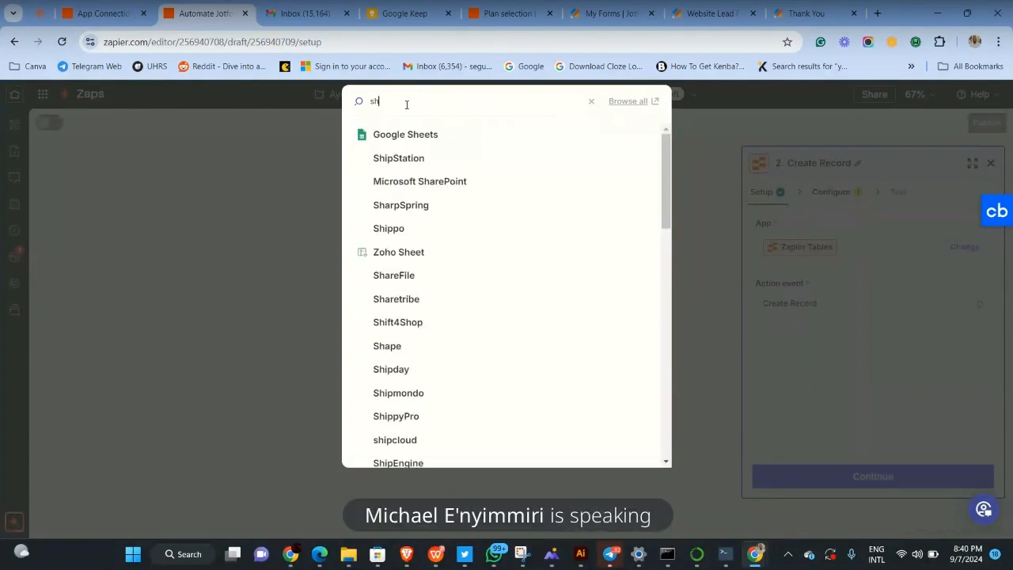
text(ee)
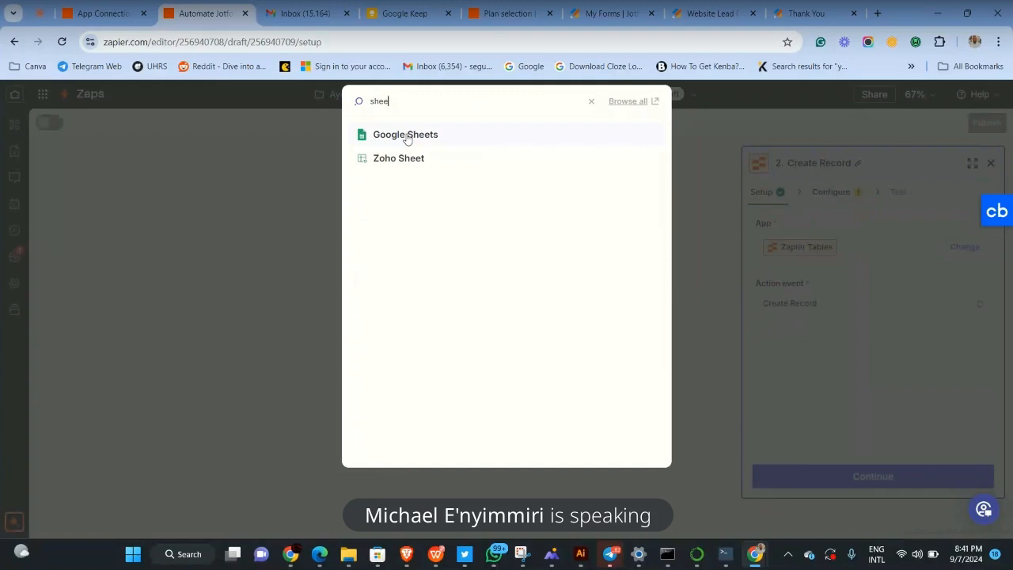
click(406, 136)
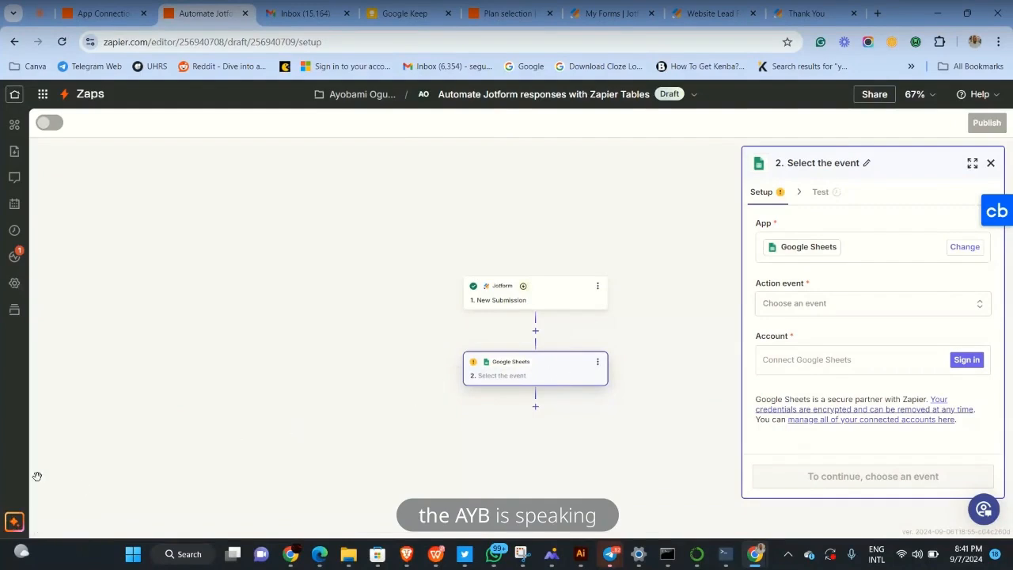
Choose Create Spreadsheet Row as the Google Sheets step's action event
click(13, 523)
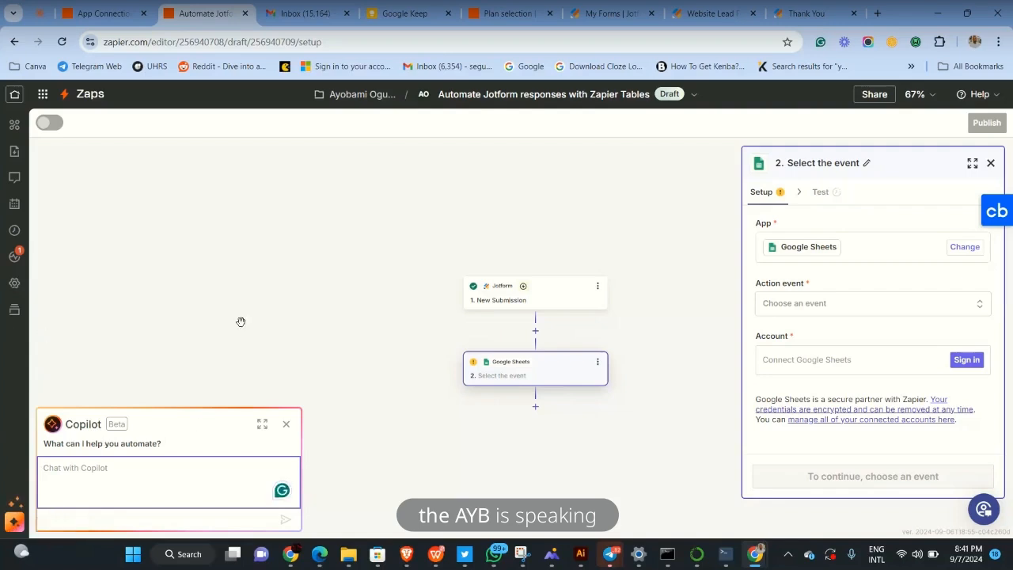
click(286, 424)
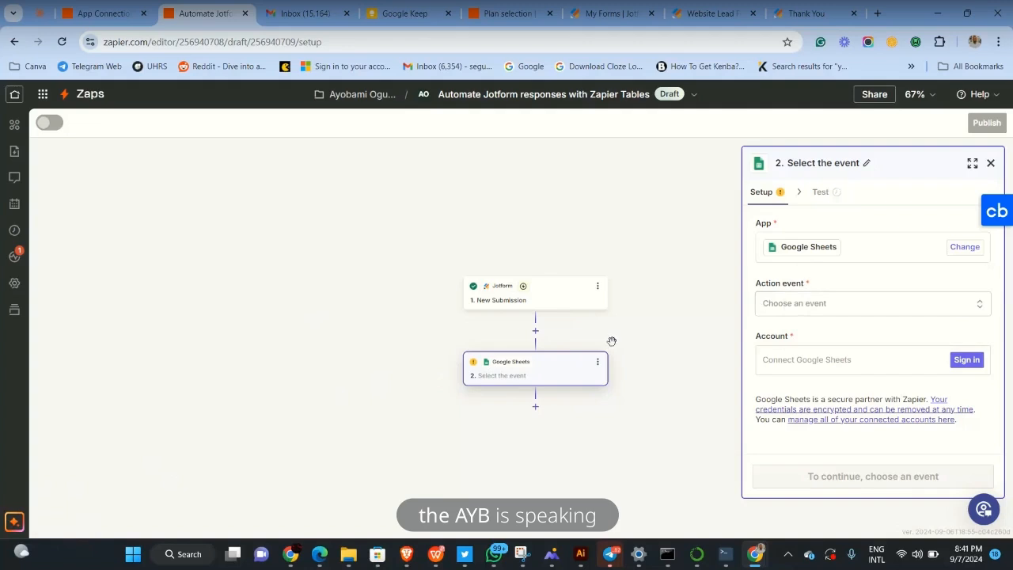
click(898, 304)
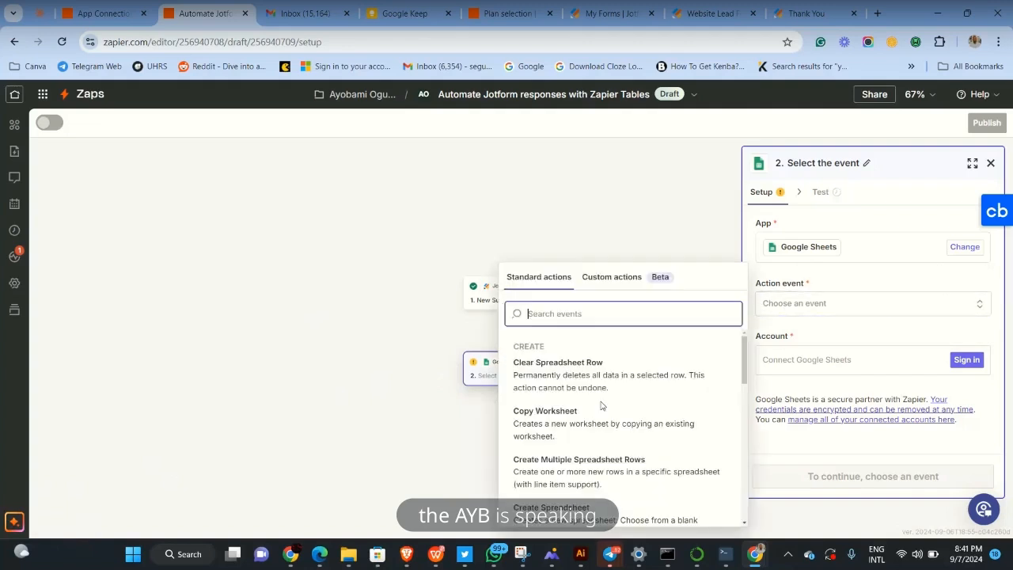
scroll(573, 451, down, 1)
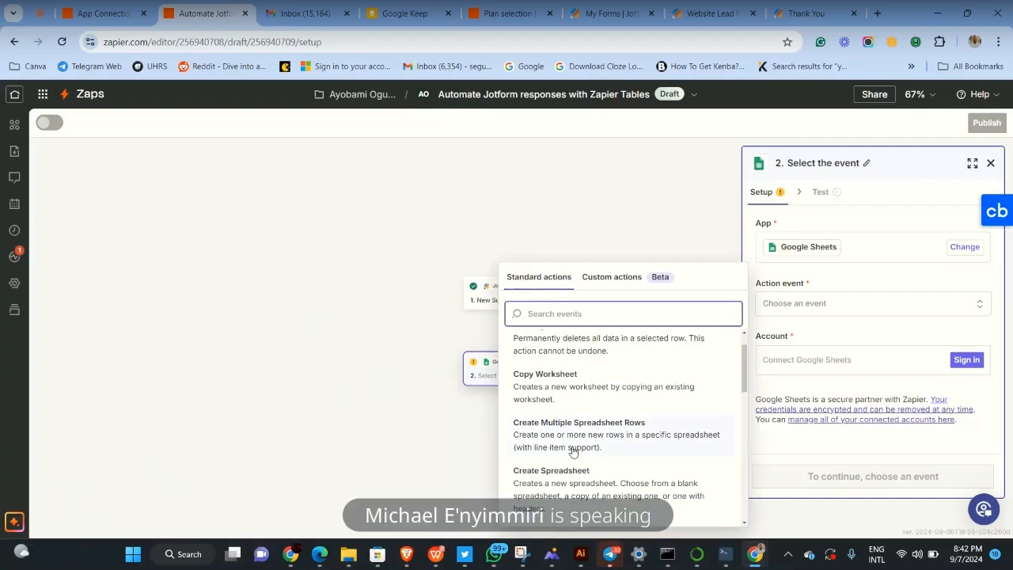
scroll(574, 451, down, 3)
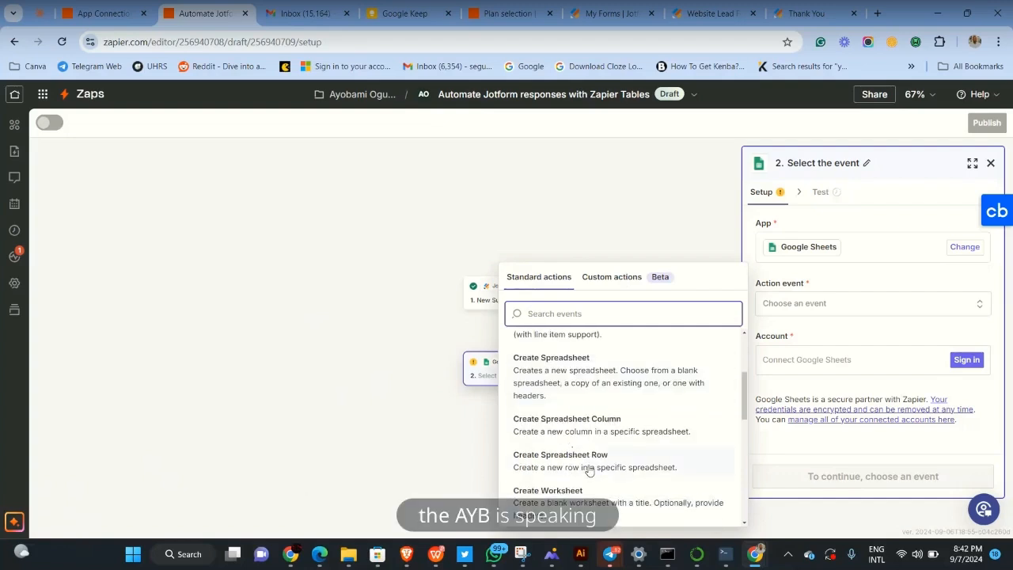
click(590, 471)
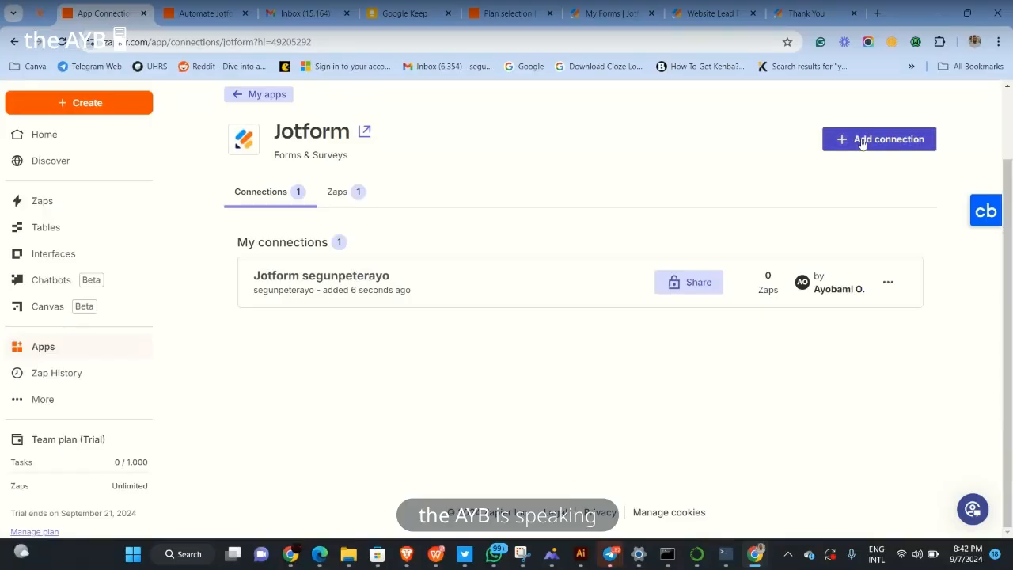
Search the My Apps list for 'sheet' to find Google Sheets
click(862, 144)
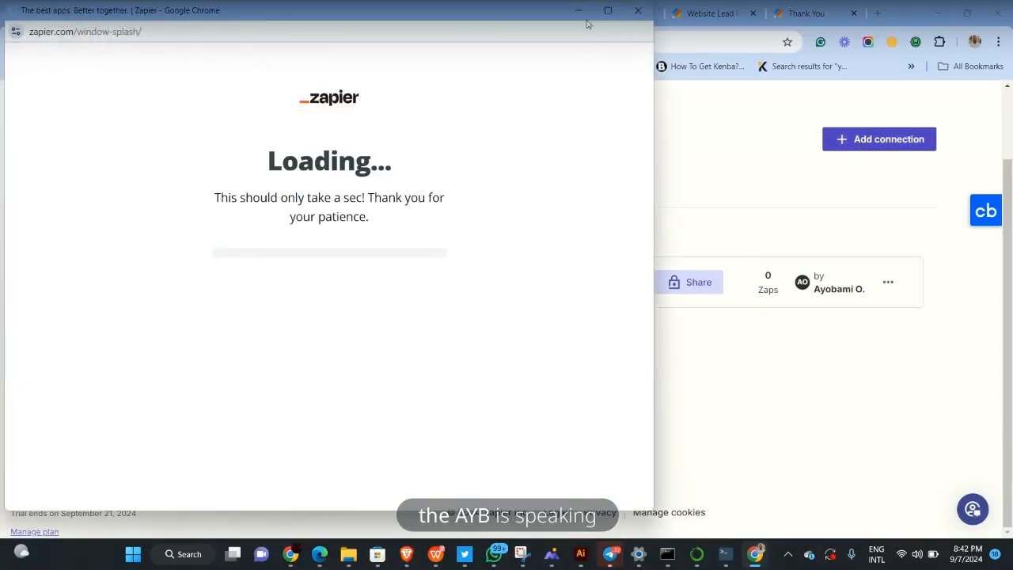
click(638, 11)
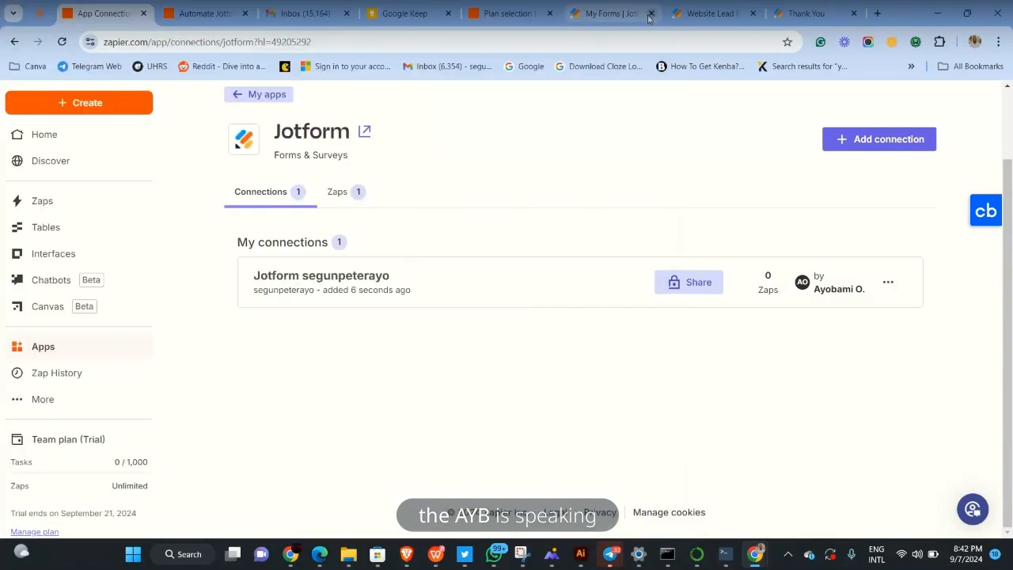
click(262, 94)
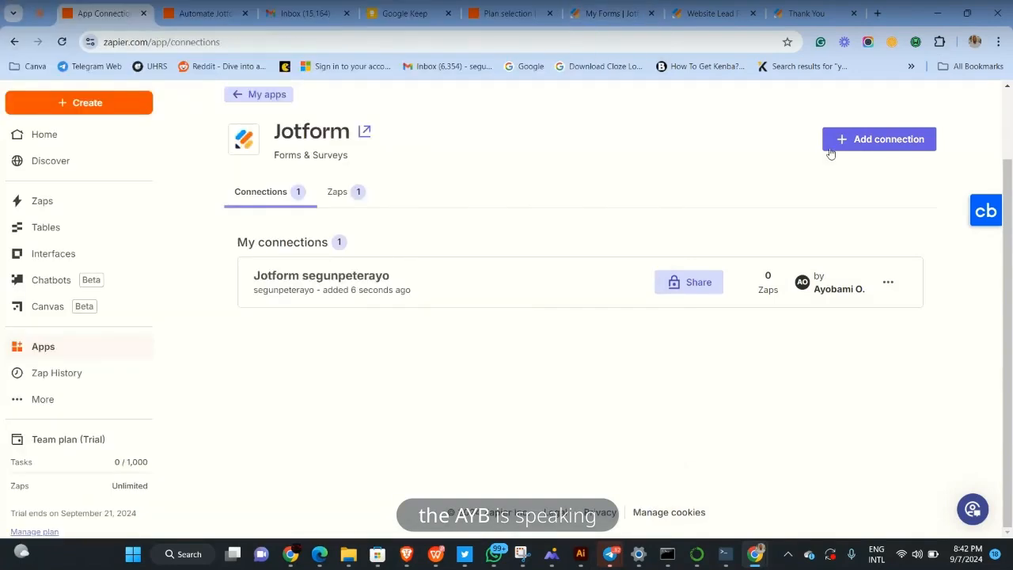
click(736, 183)
text(sh)
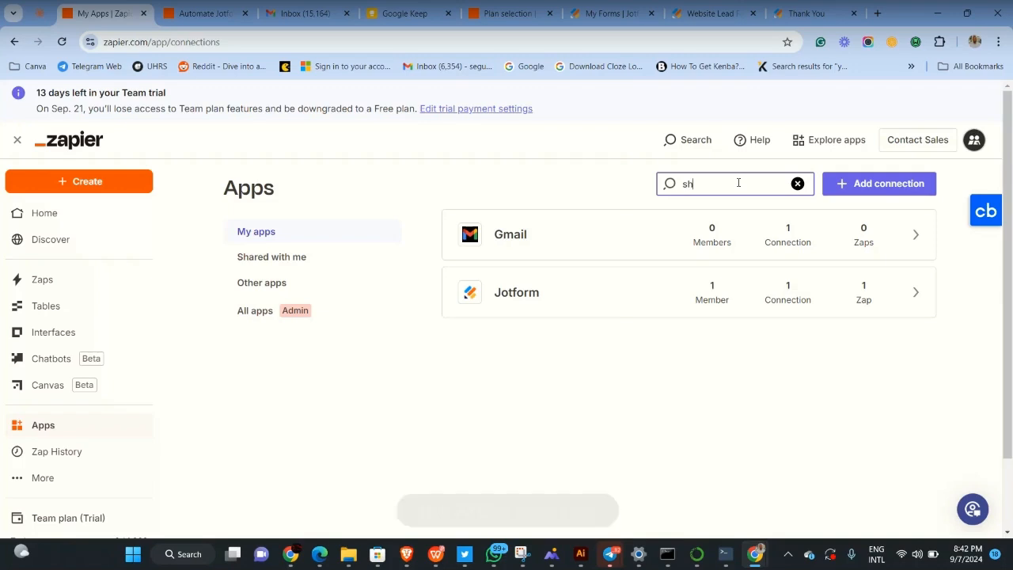
text(eet)
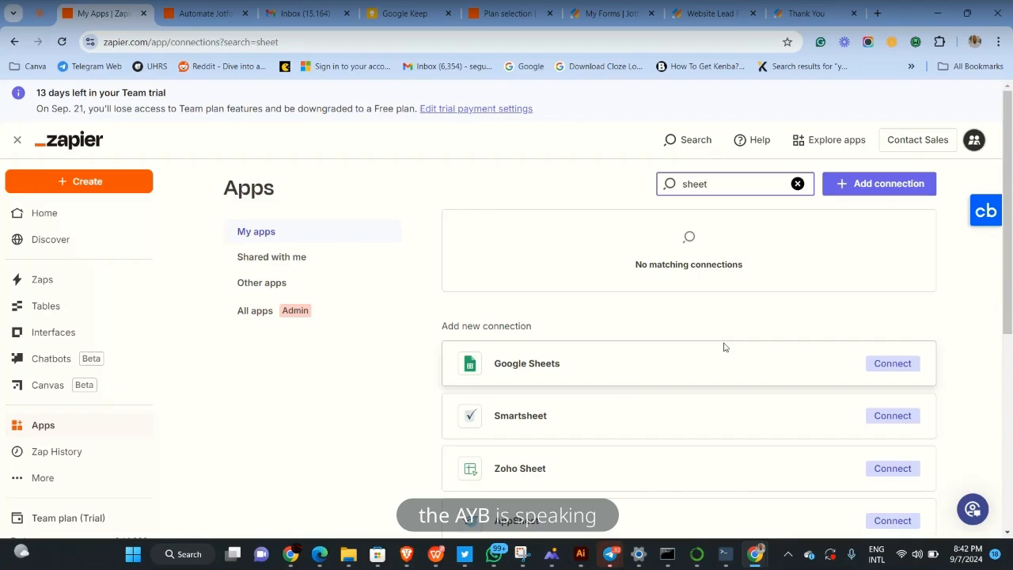
Connect a Google Sheets account with Google Drive and Sheets access, then return to the Zap editor
click(888, 363)
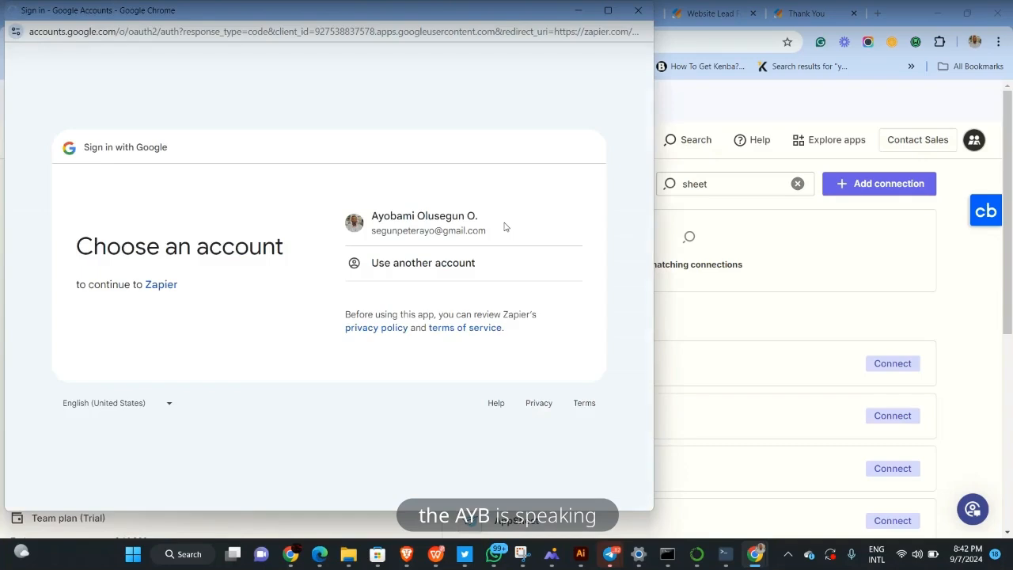
click(504, 227)
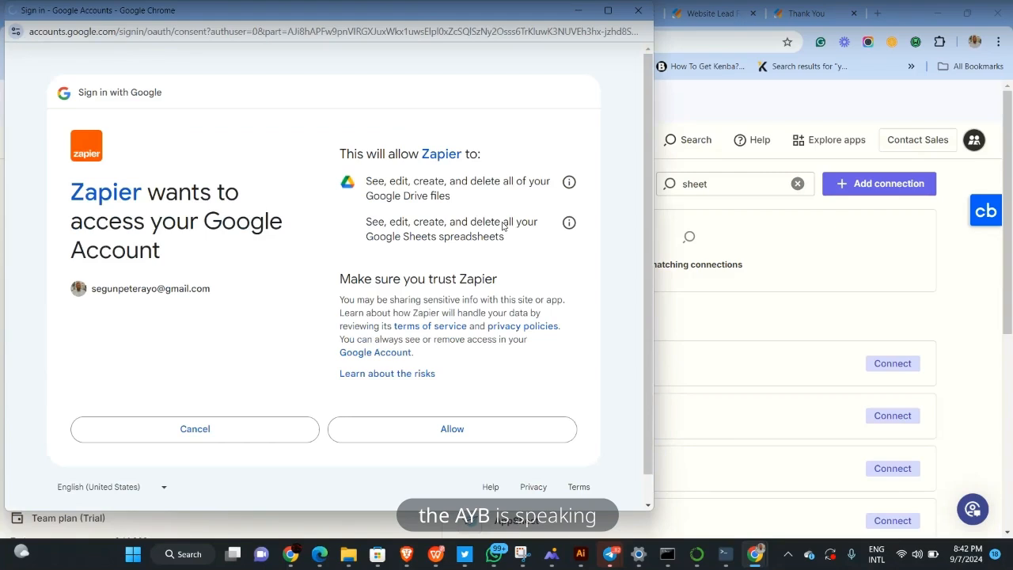
click(459, 428)
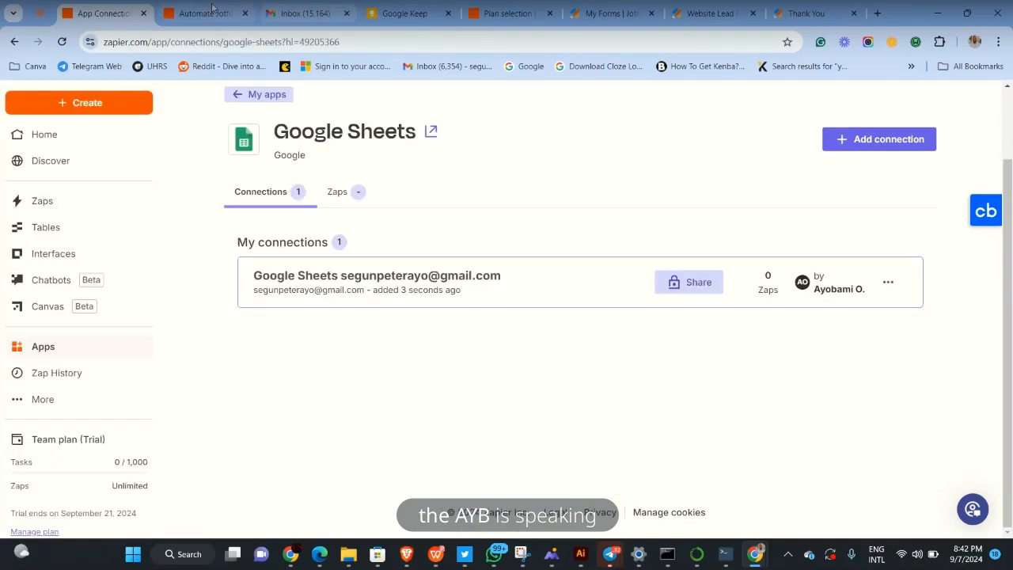
click(208, 13)
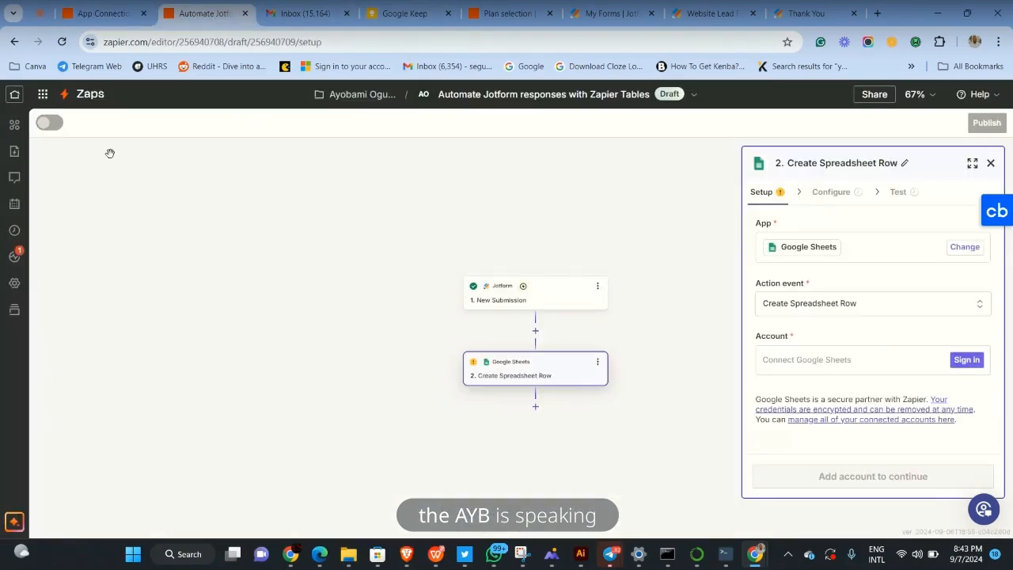
Reload the Zap editor, finish account setup, and open the Spreadsheet choices for Create Spreadsheet Row
click(62, 42)
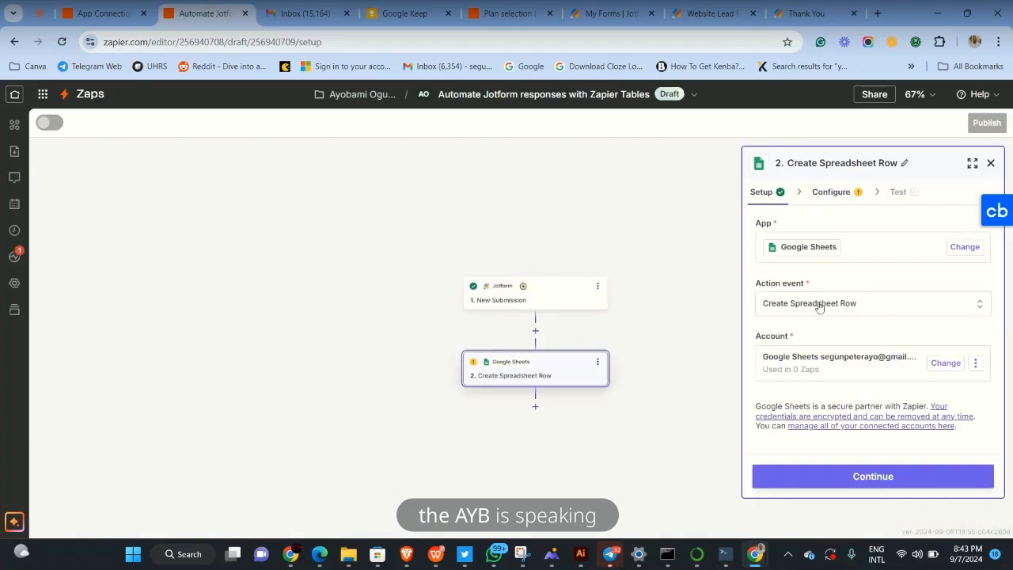
click(852, 485)
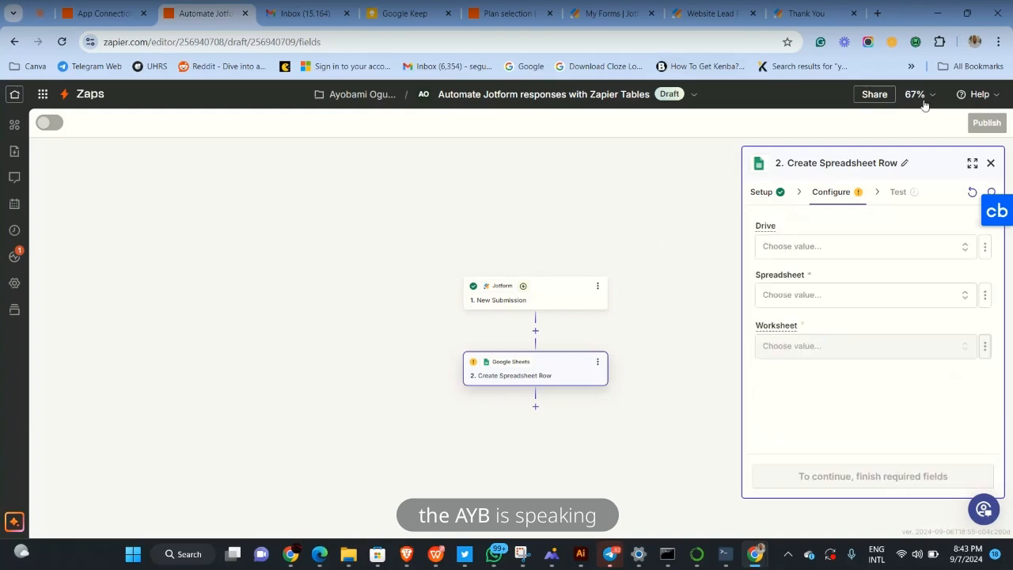
click(833, 254)
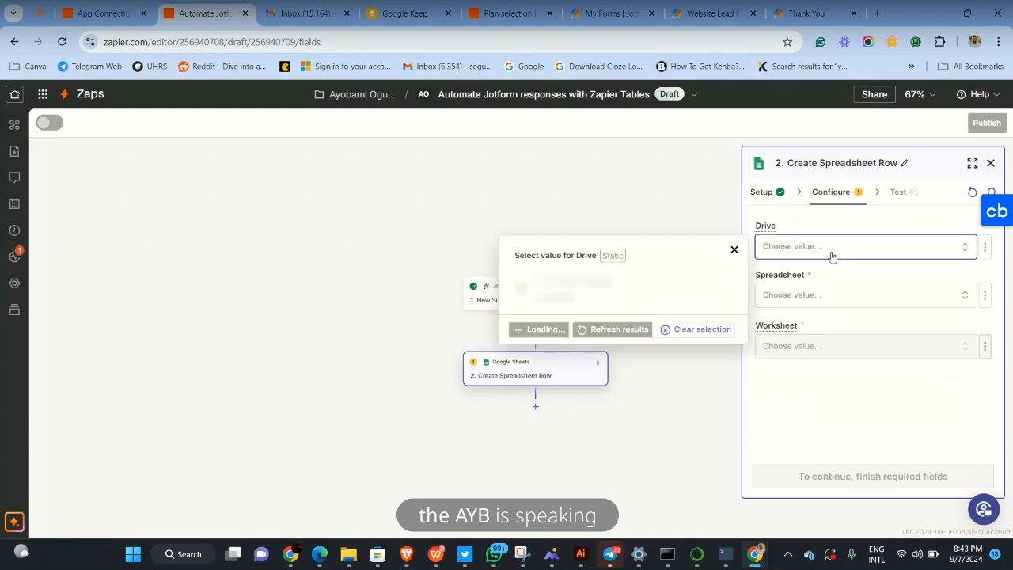
click(823, 298)
Scroll through the available spreadsheets and close the list, leaving Spreadsheet empty
scroll(631, 395, down, 2)
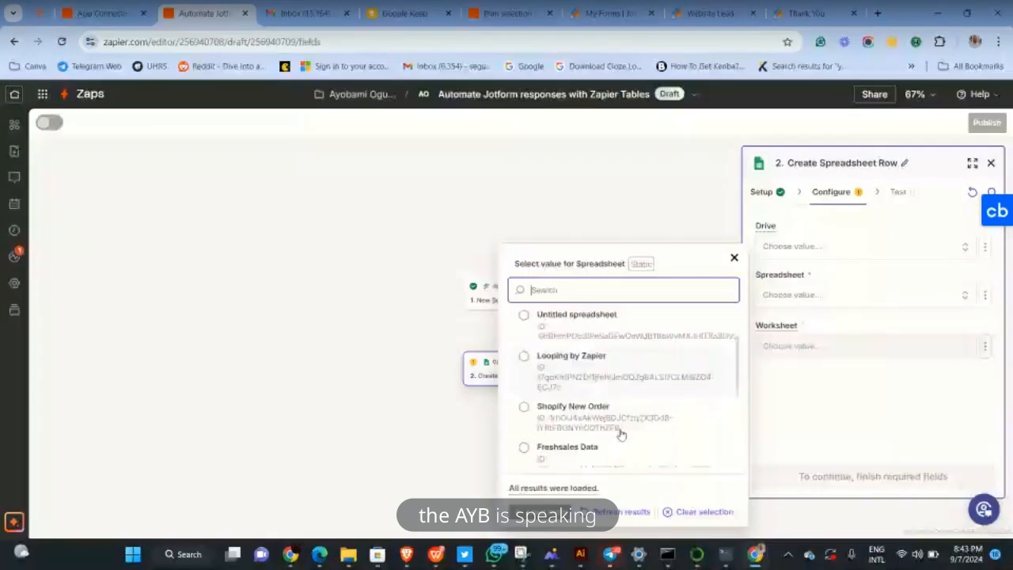
scroll(621, 434, down, 4)
scroll(622, 434, up, 4)
scroll(621, 434, down, 4)
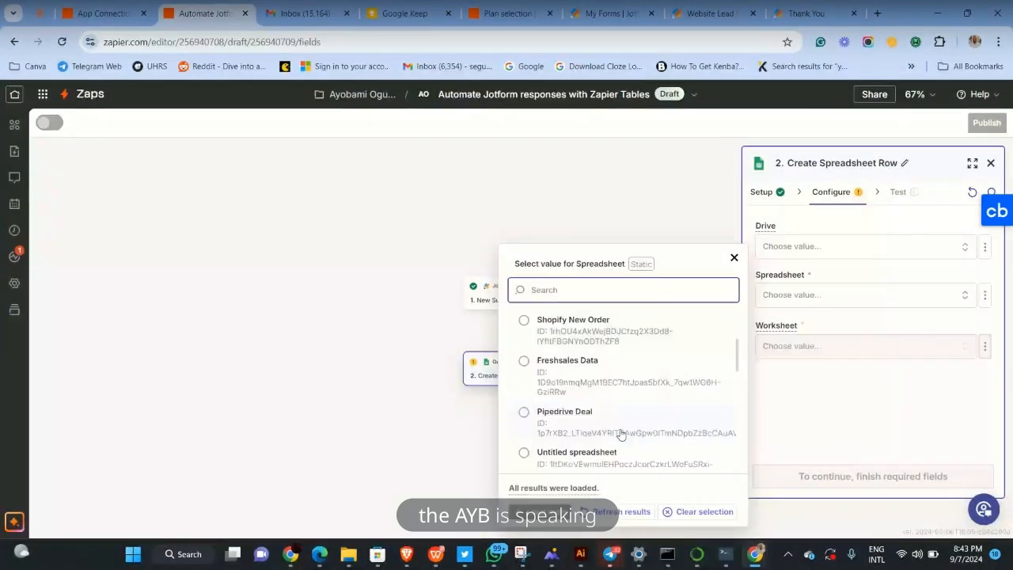
scroll(621, 434, down, 6)
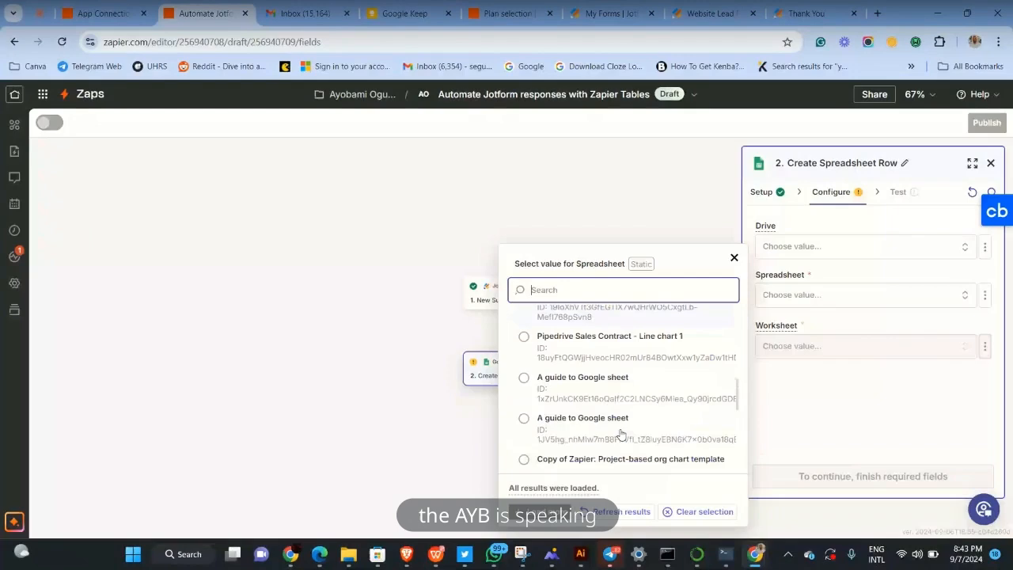
click(821, 386)
Start a blank Untitled spreadsheet at sheets.google.com in a new tab, then return to Zapier
click(878, 19)
text(s)
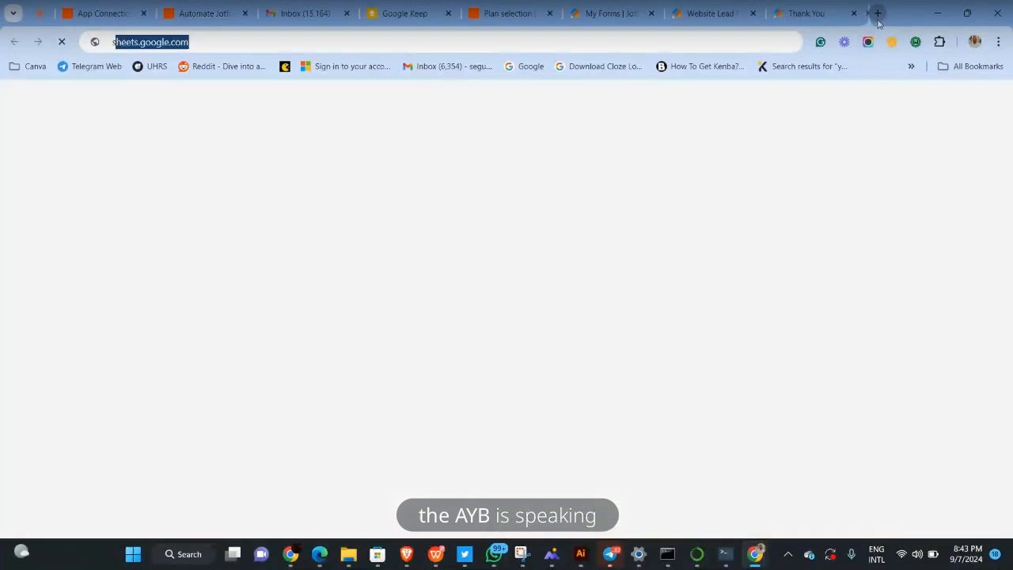
text(h)
key(Right)
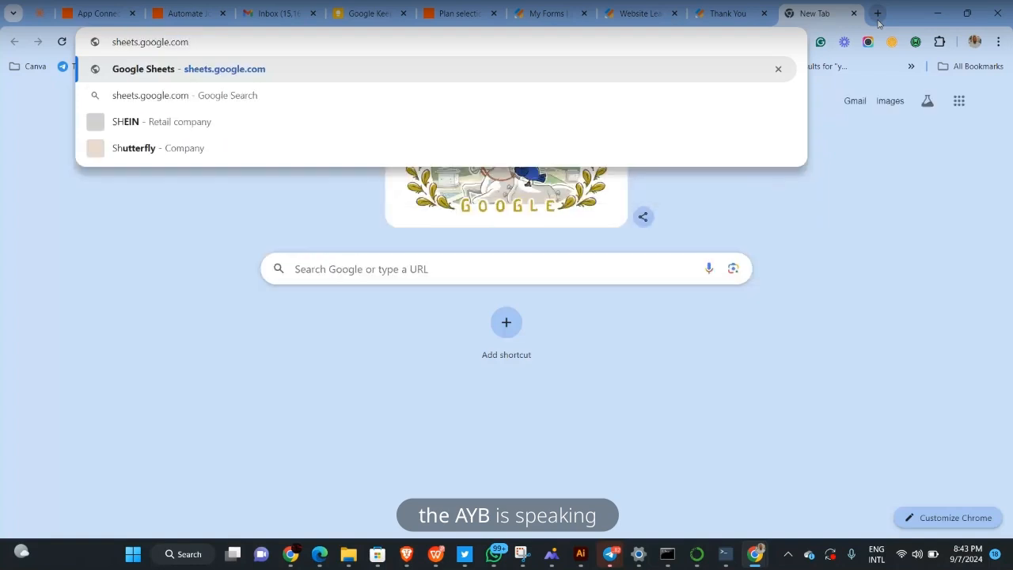
key(Return)
mouse_move(581, 558)
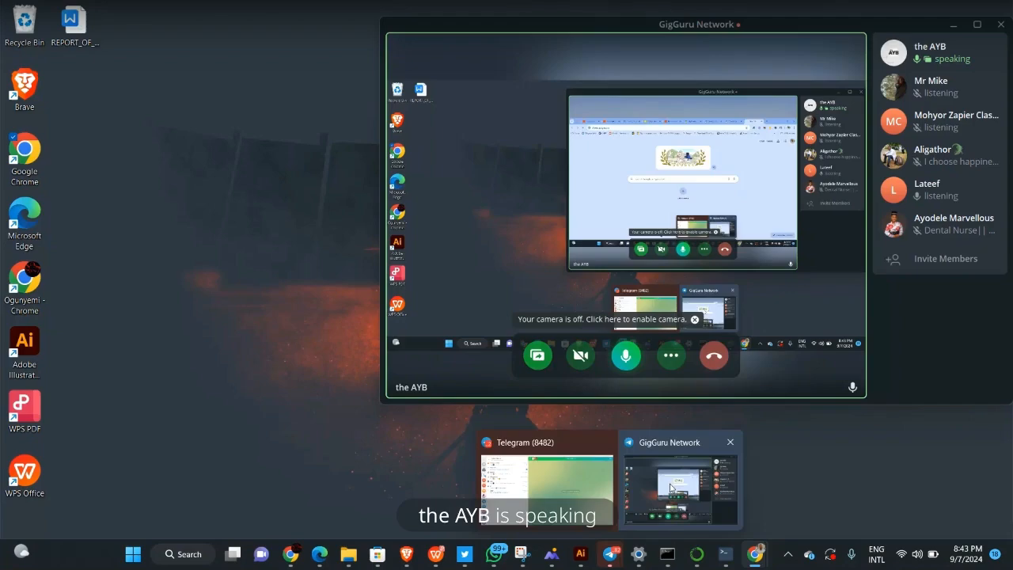
click(670, 486)
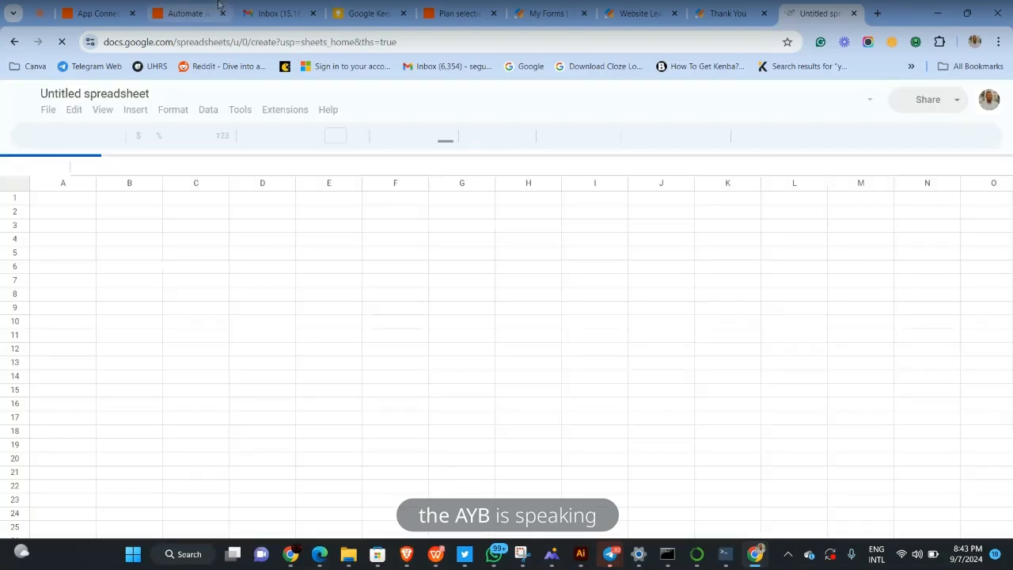
click(96, 11)
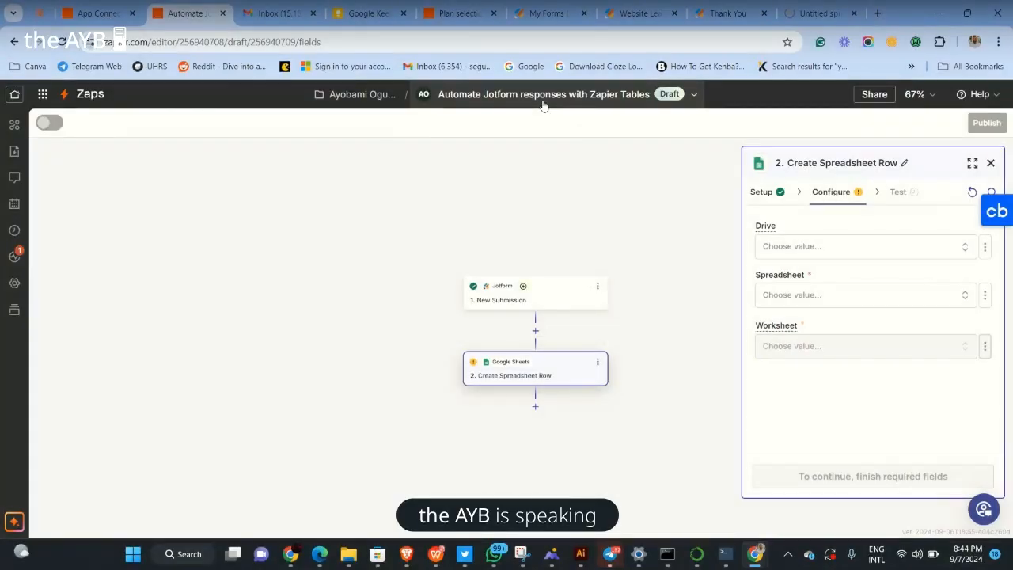
Use the Zap title's Rename option to name the Zap 'Website Lead workflow'
click(543, 105)
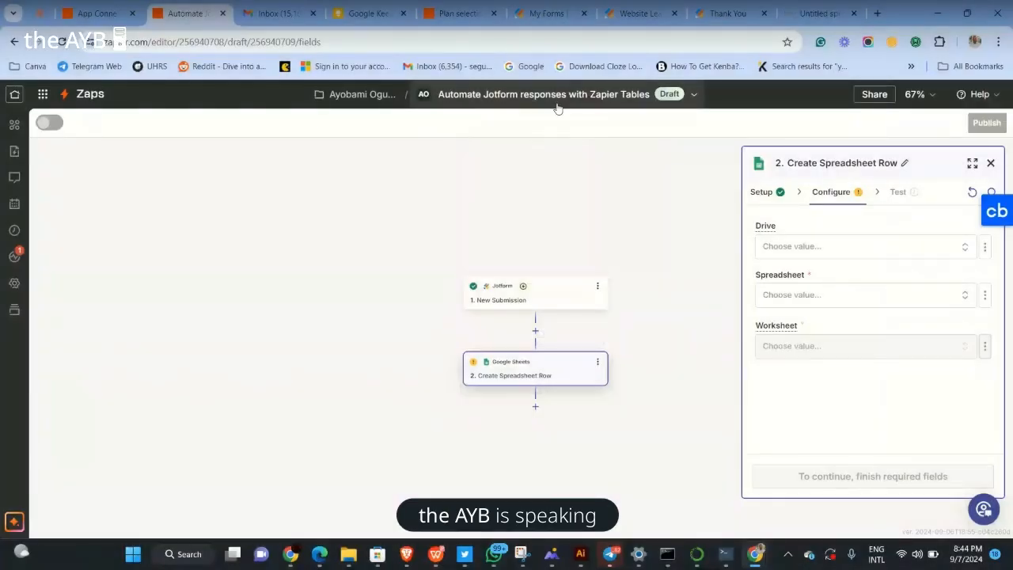
right_click(569, 104)
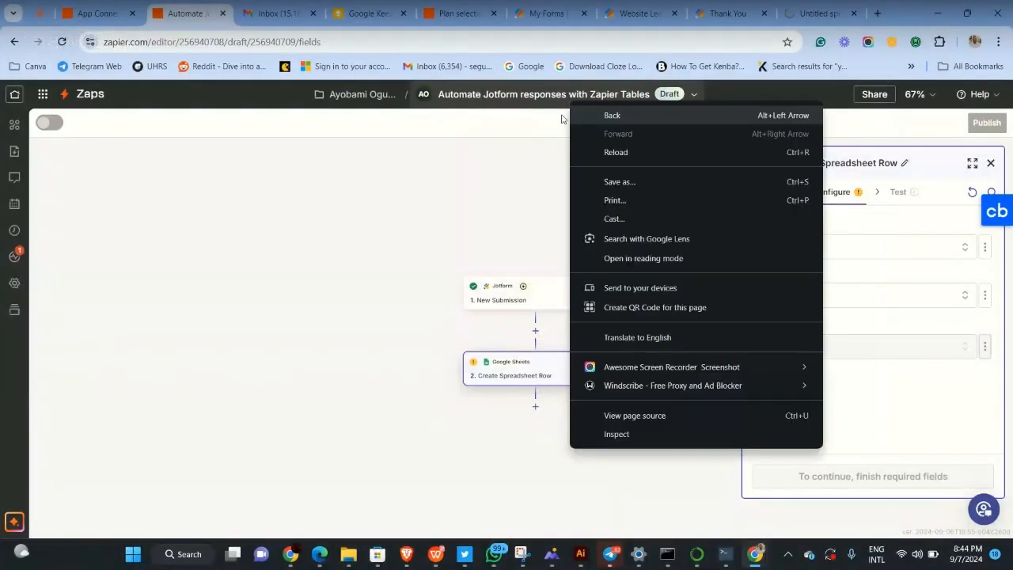
click(522, 97)
click(523, 96)
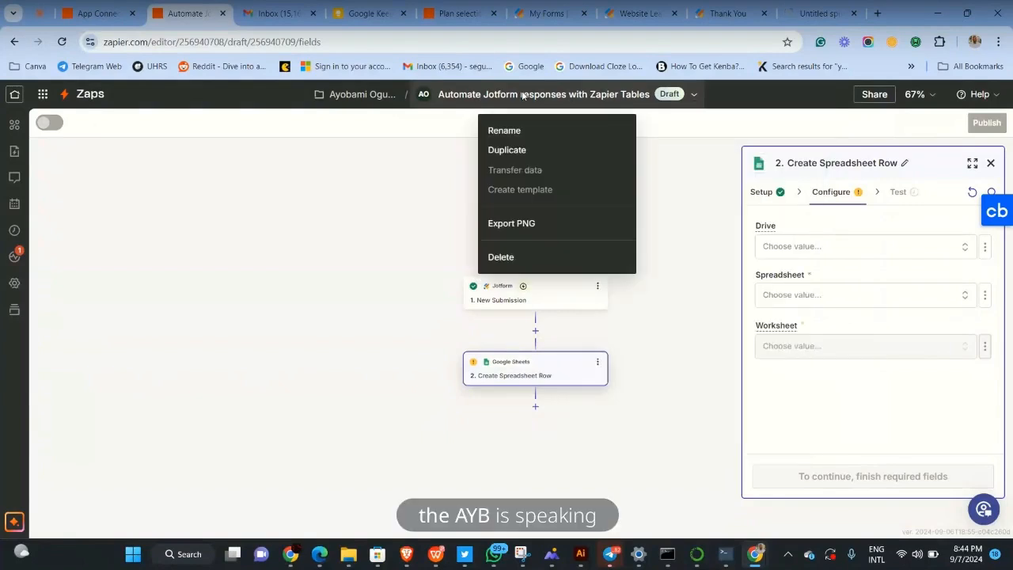
click(514, 133)
text(Web)
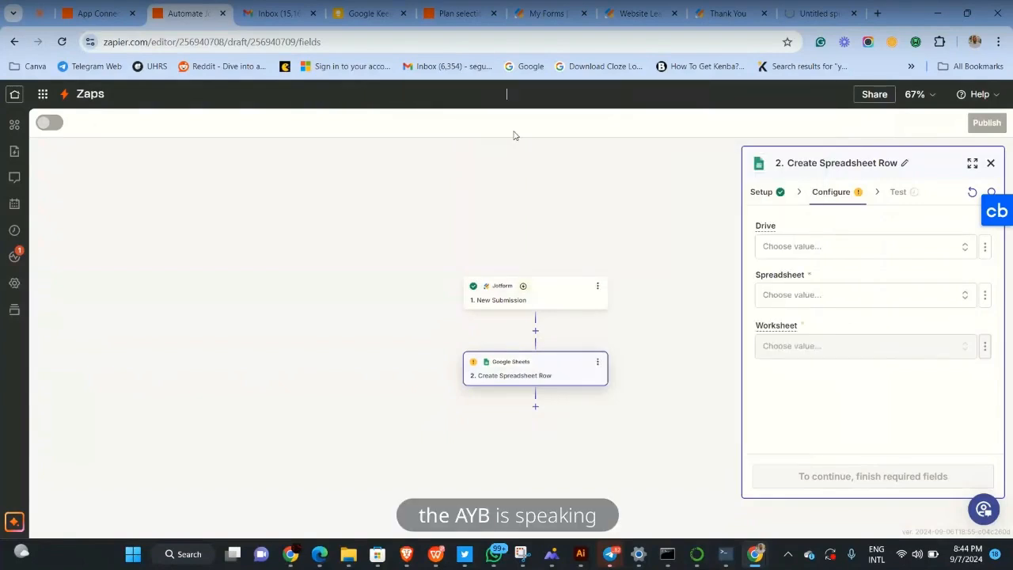
text(i)
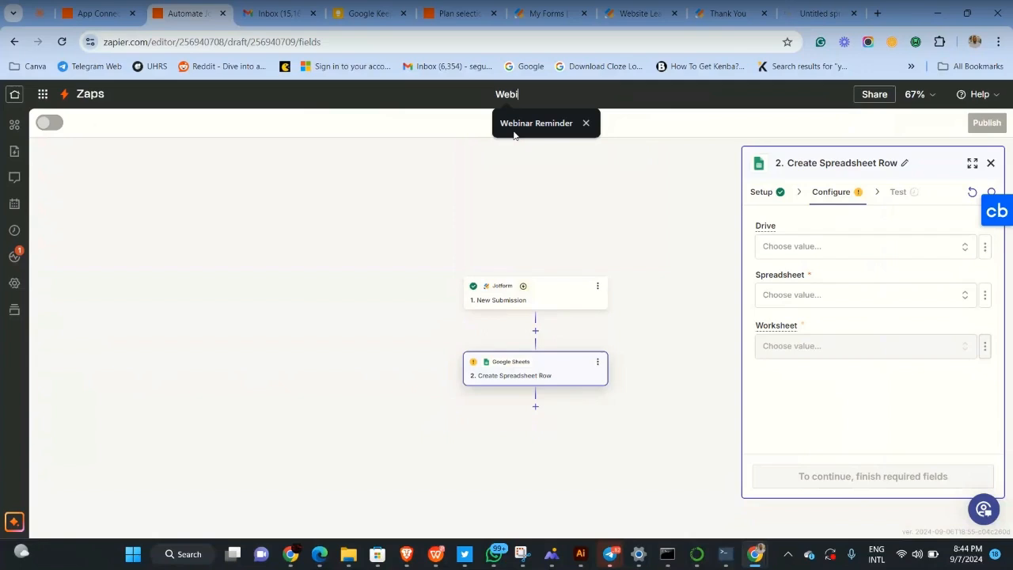
key(BackSpace)
text(s)
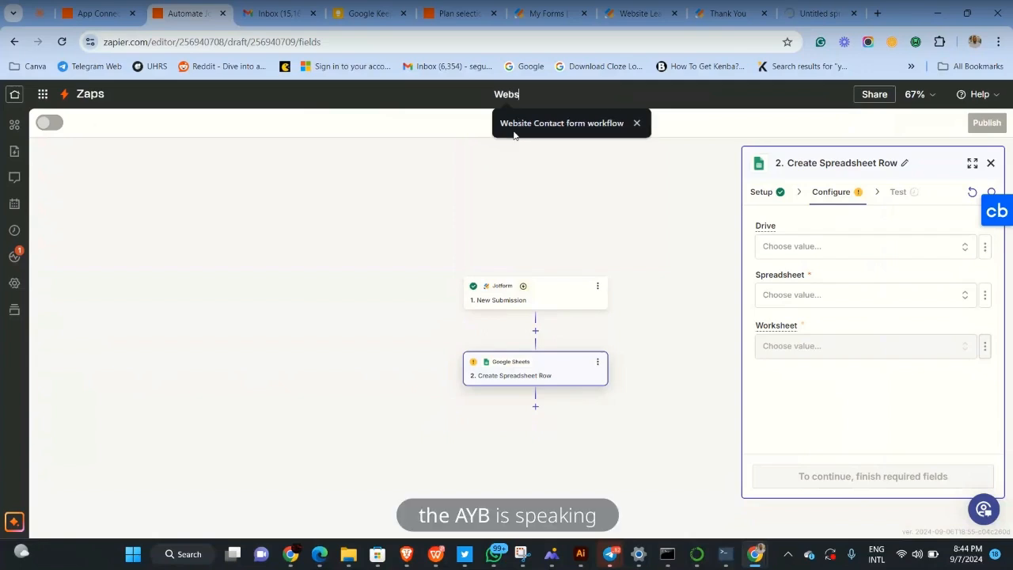
text(ite Le)
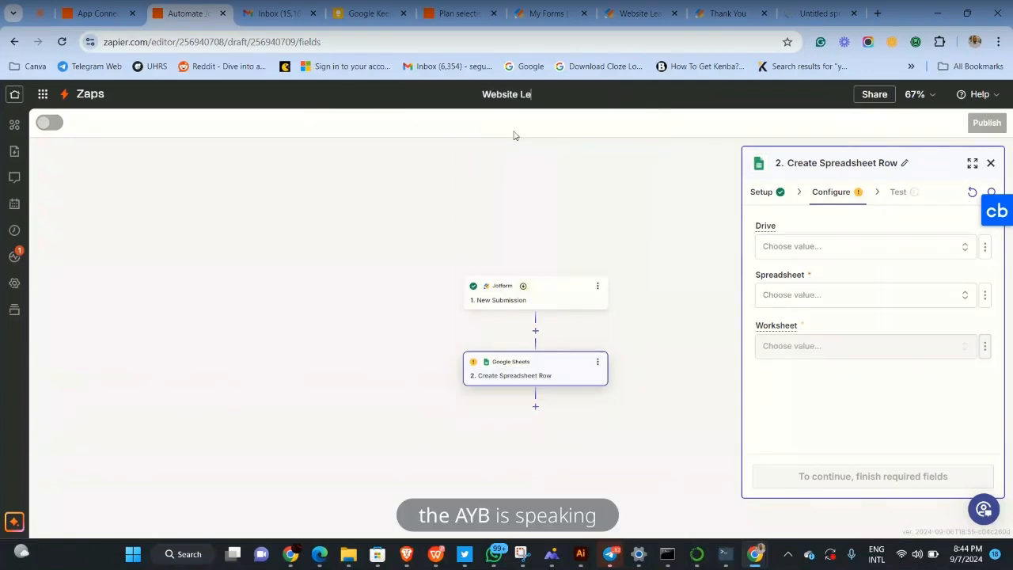
text(ad workflow)
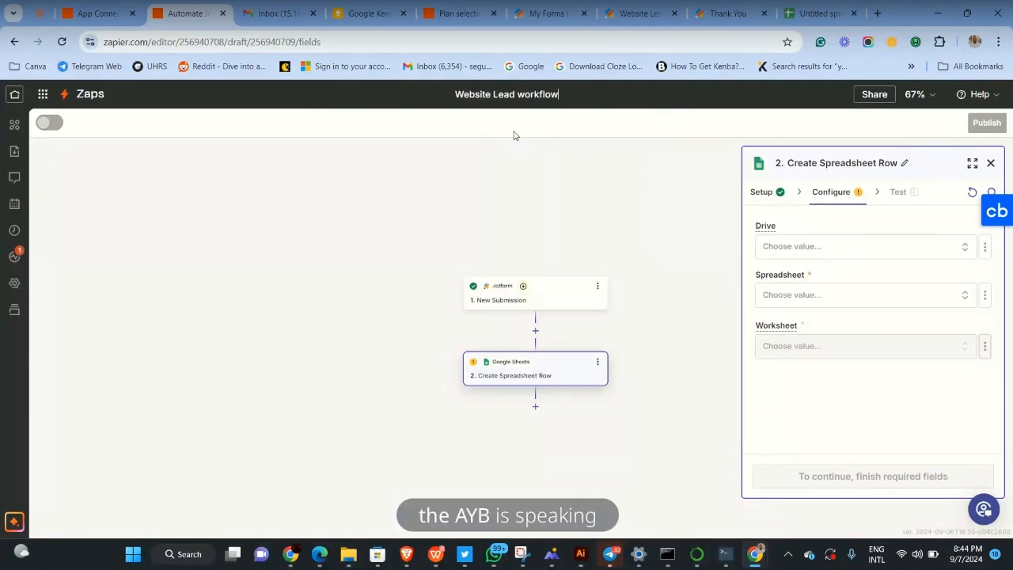
click(509, 146)
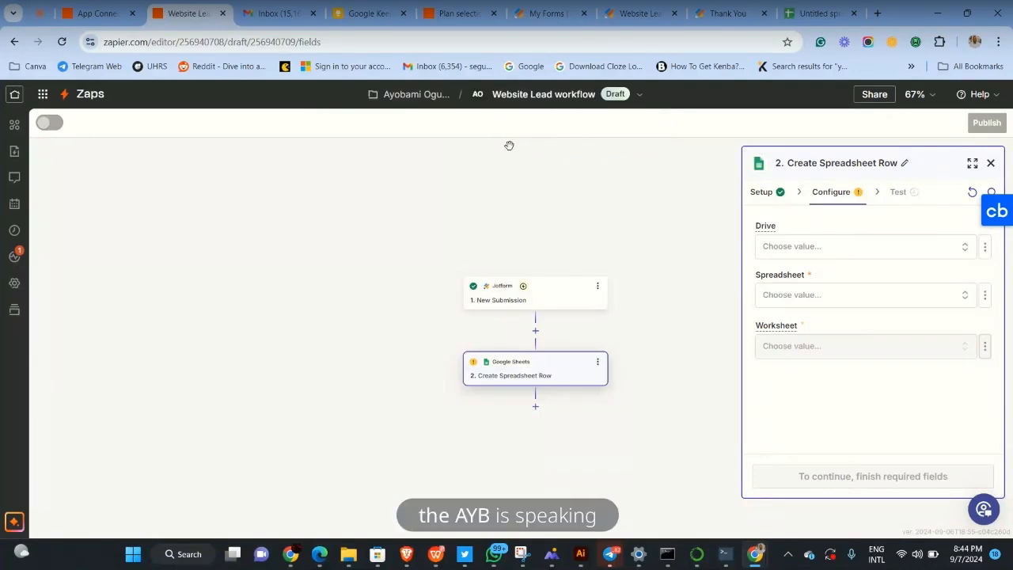
click(812, 14)
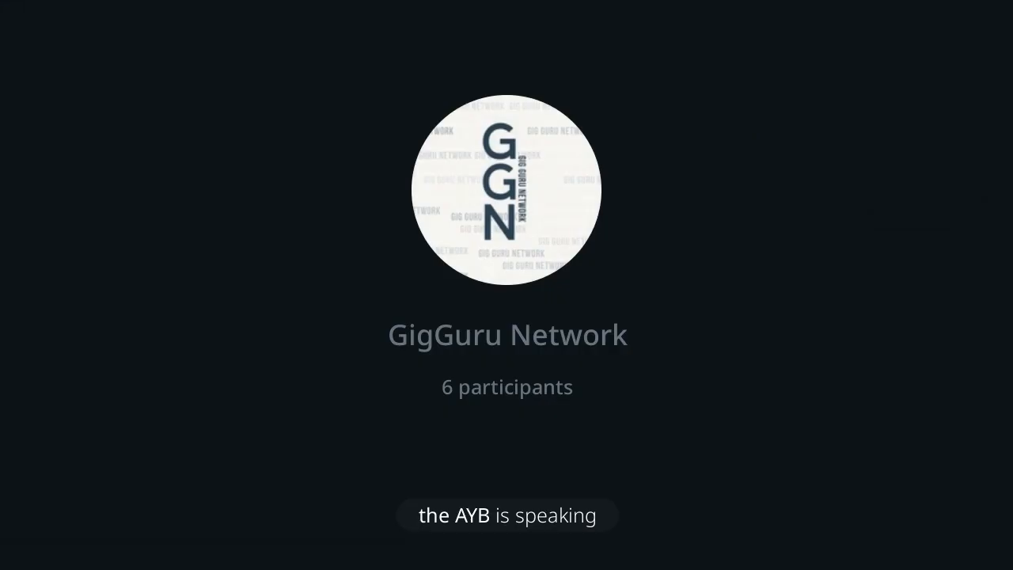
Replace the 'Untitled spreadsheet' title with 'Website Lead Workflow'
click(148, 95)
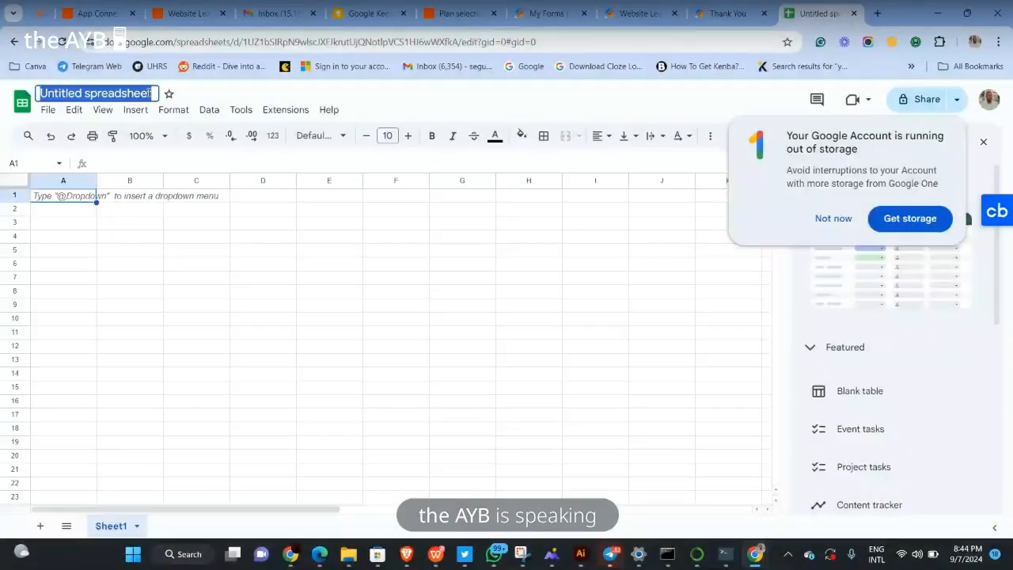
key(BackSpace)
text(We)
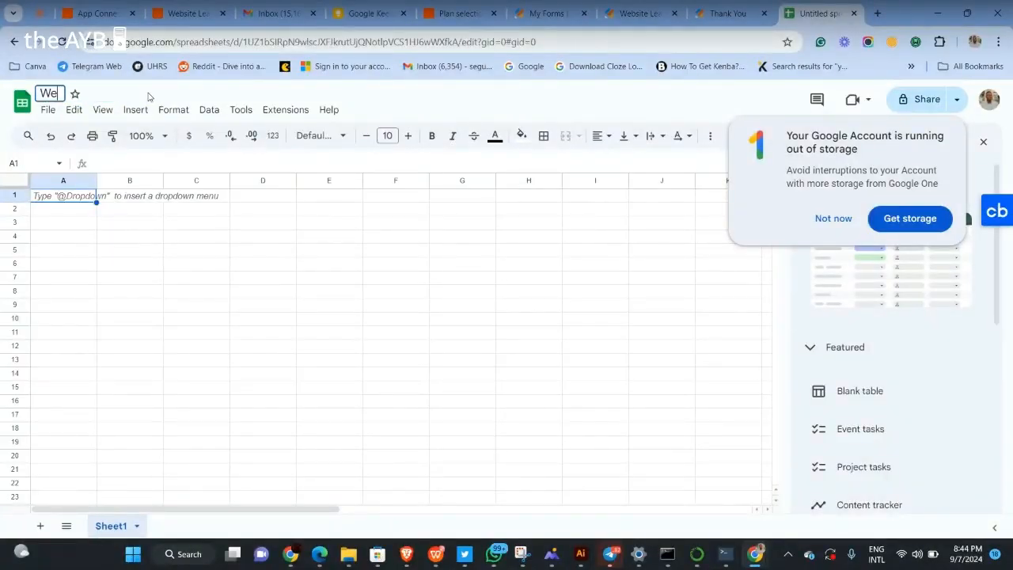
text(bsite)
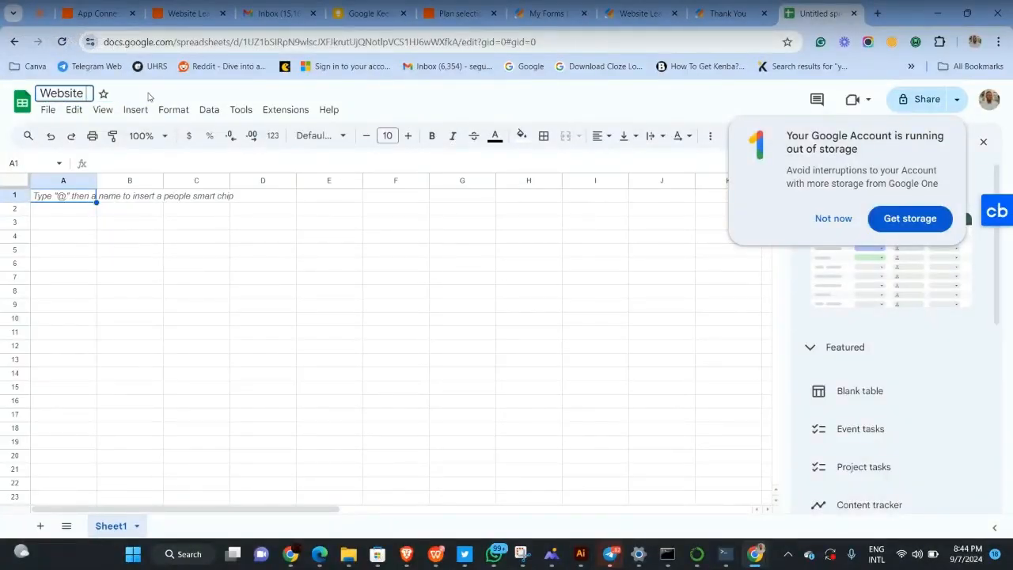
text( Lead)
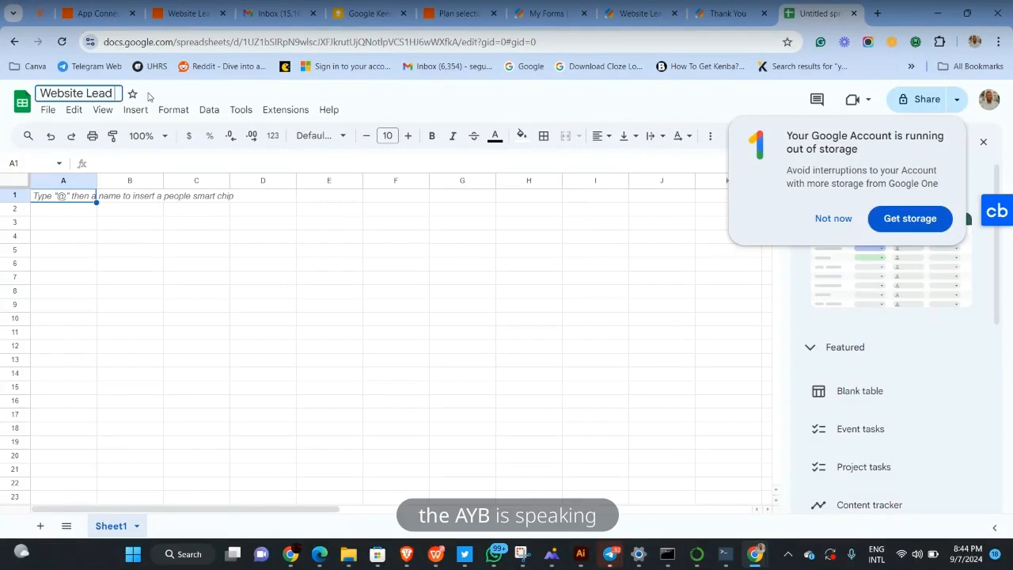
text( Work)
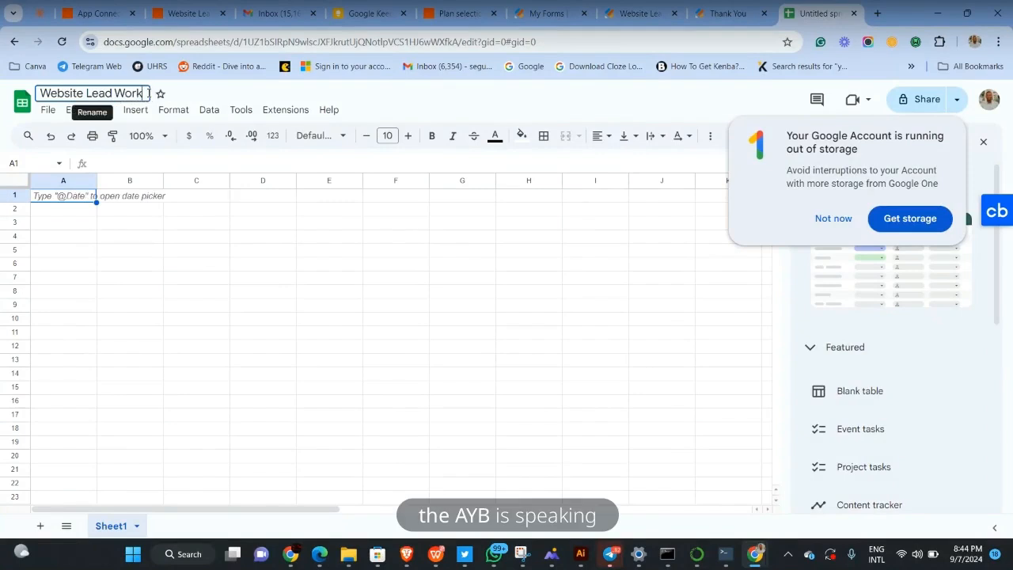
text(flow)
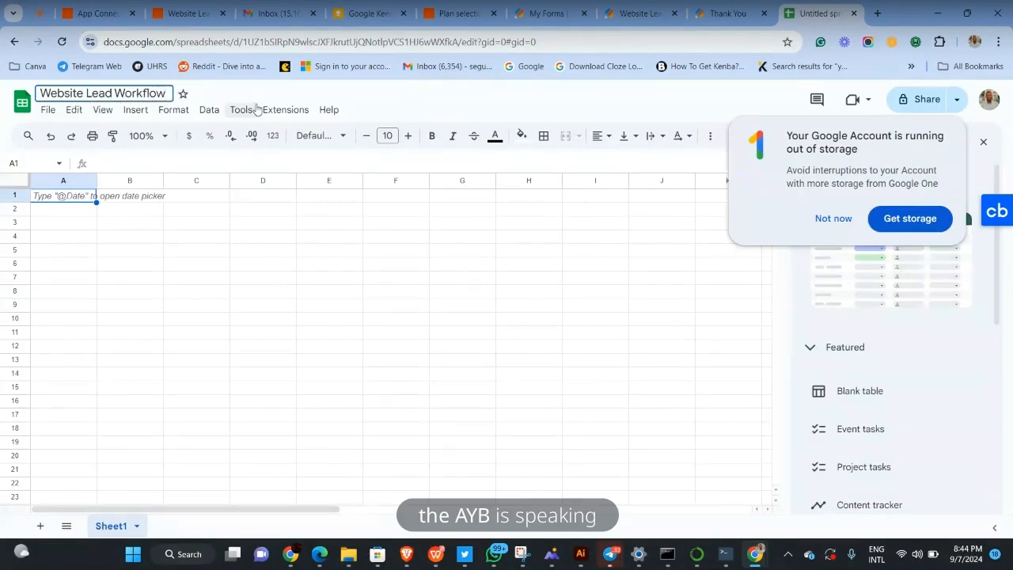
key(Return)
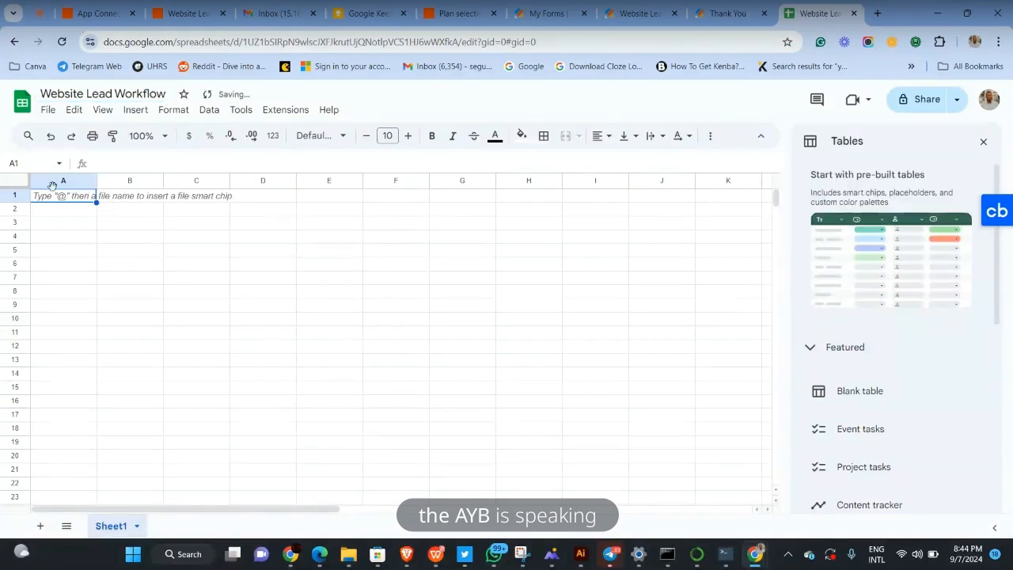
Scroll the Jotform lead form preview to show its Email, Company and 'How did you hear about us?' questions
click(93, 12)
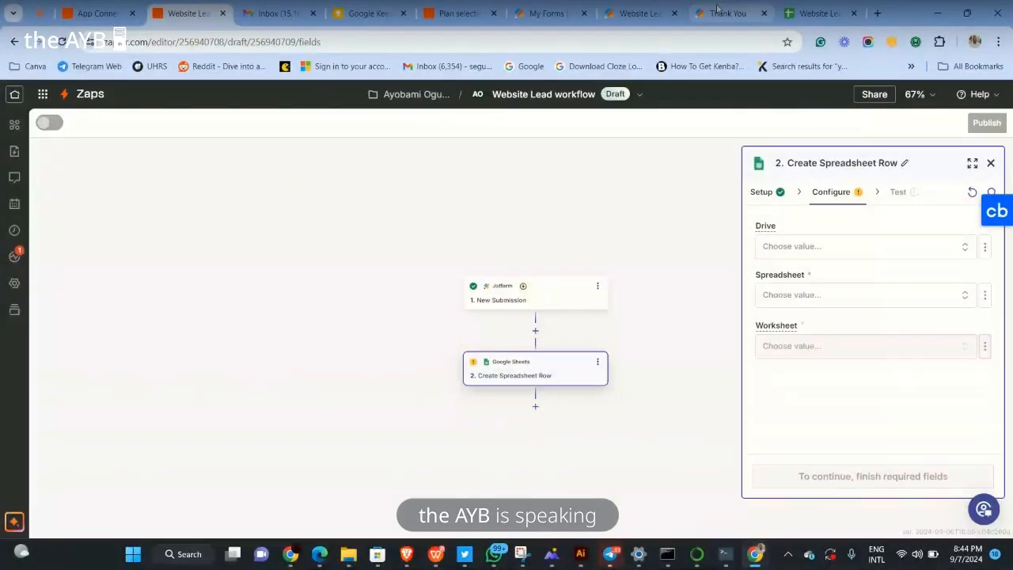
click(624, 6)
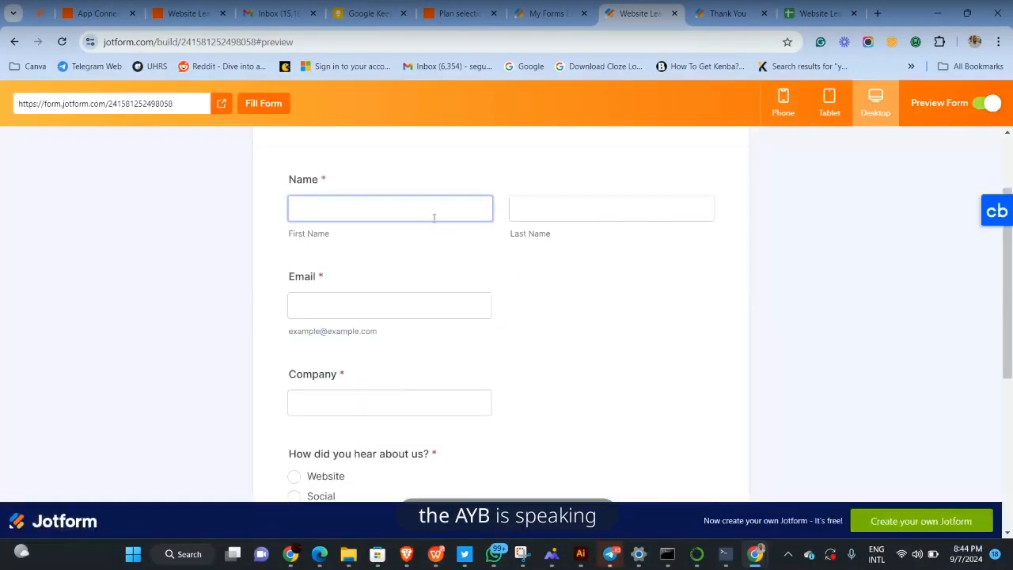
scroll(412, 326, down, 1)
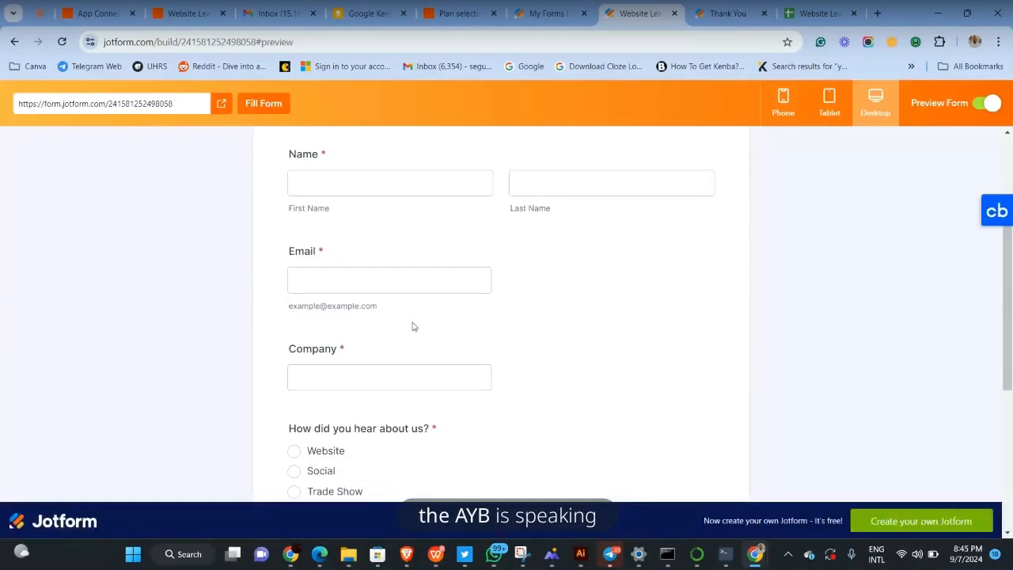
click(405, 283)
scroll(402, 277, down, 1)
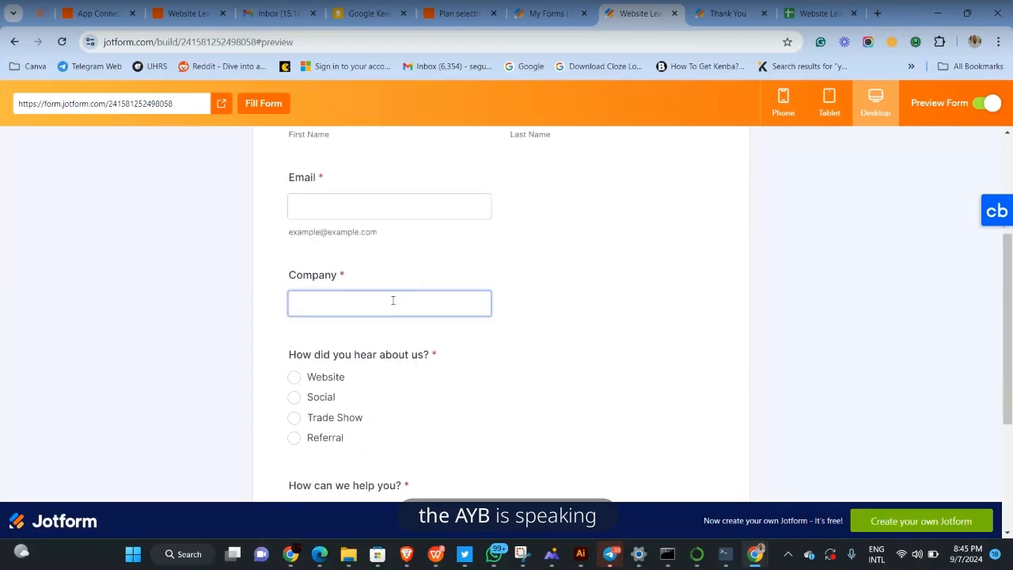
scroll(391, 298, down, 1)
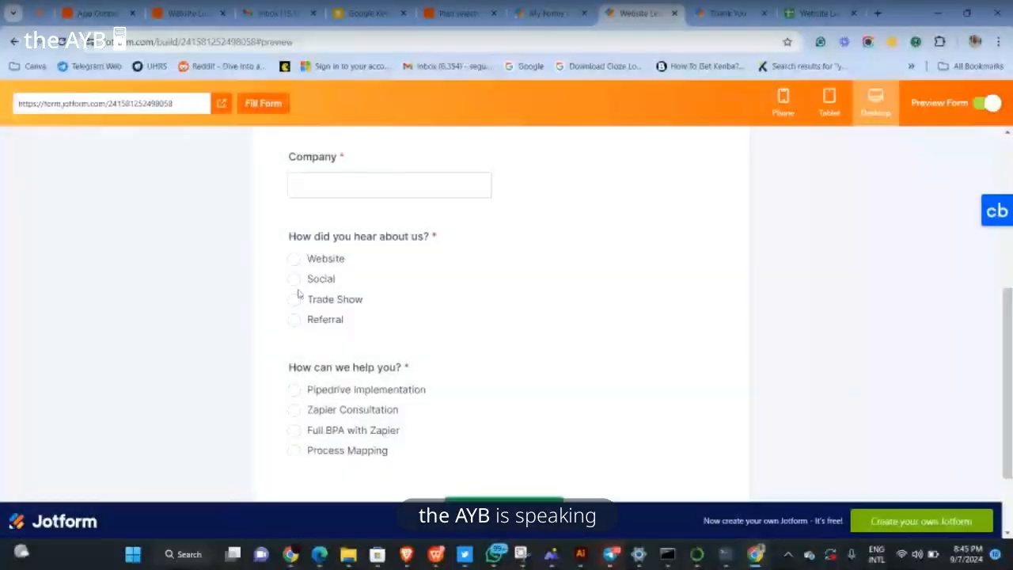
Type the Name header and add 'Email' in cell B1
scroll(311, 291, up, 2)
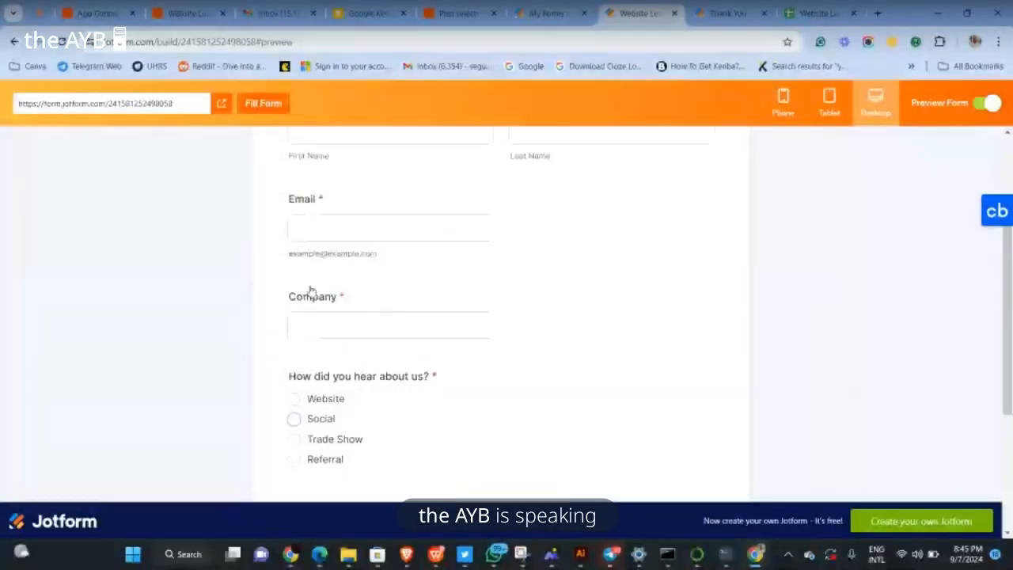
scroll(311, 290, up, 1)
scroll(311, 290, up, 2)
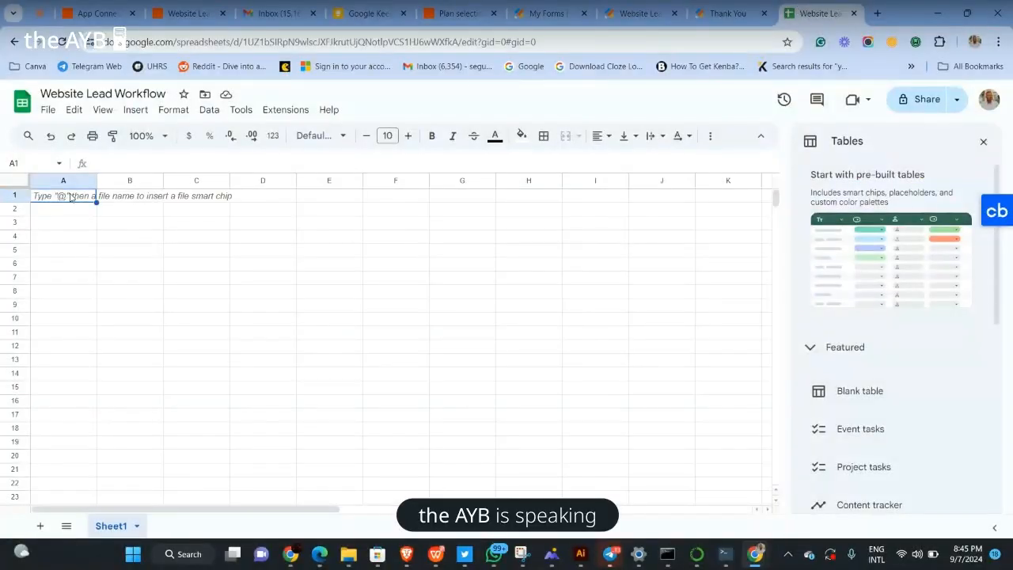
text(Nma)
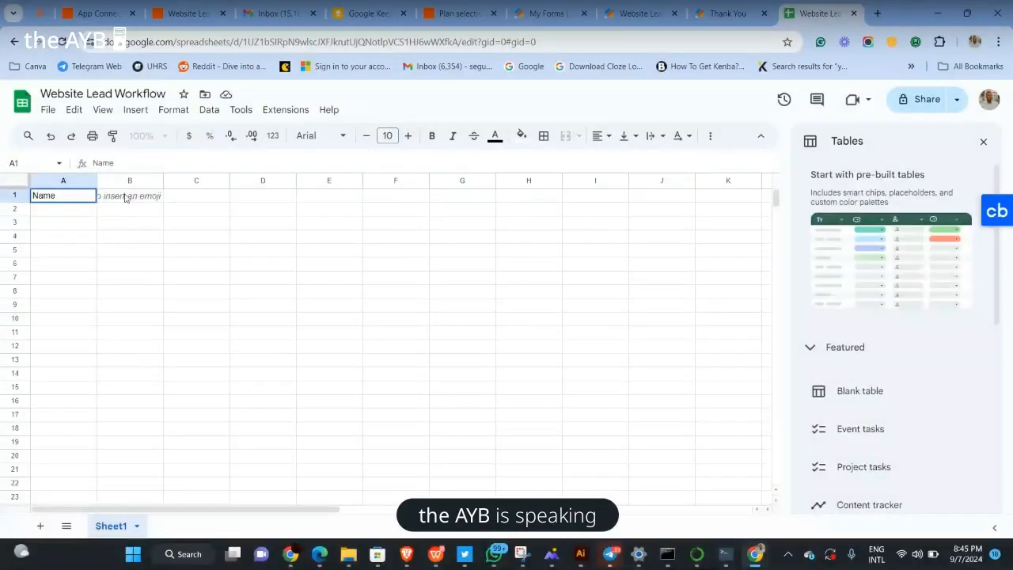
click(125, 195)
text(Email)
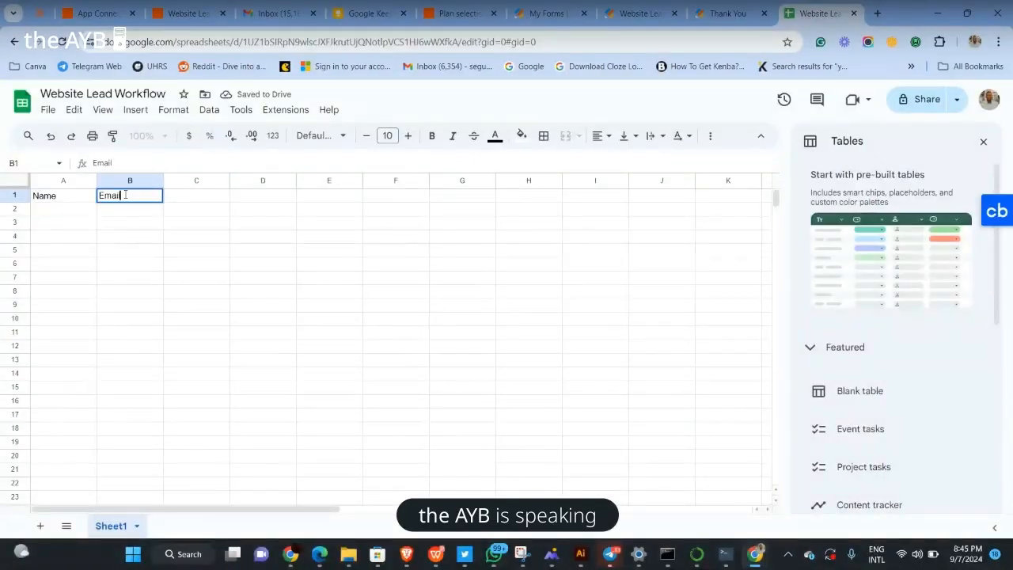
click(202, 197)
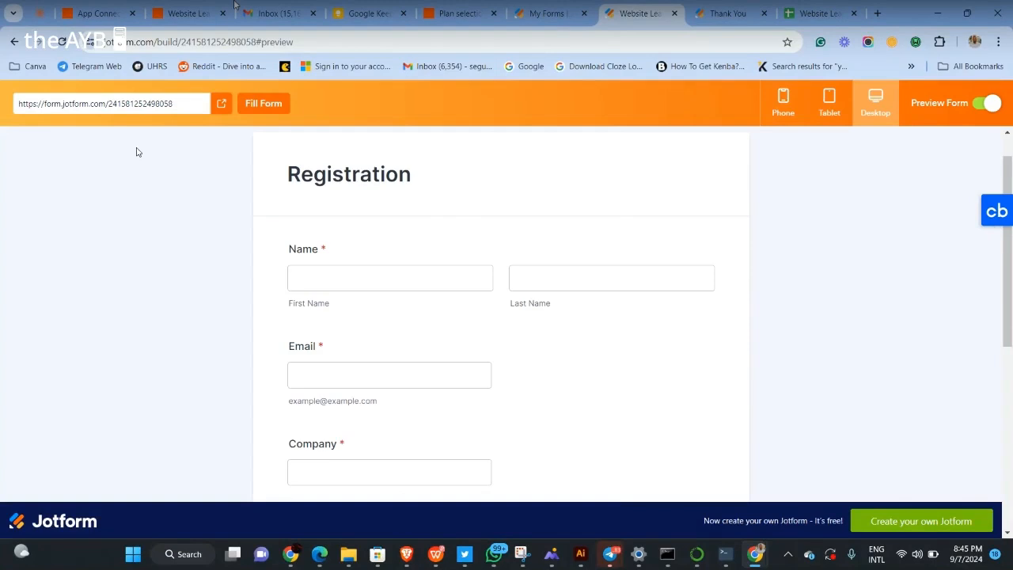
Add 'Company' in cell C1, then review the registration form's remaining fields
click(809, 12)
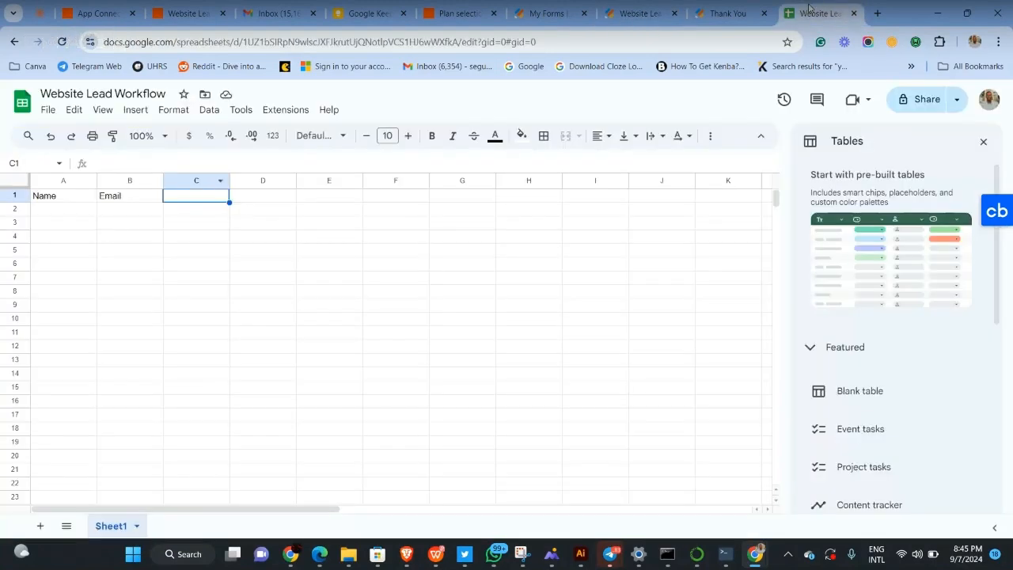
drag(809, 12, 638, 12)
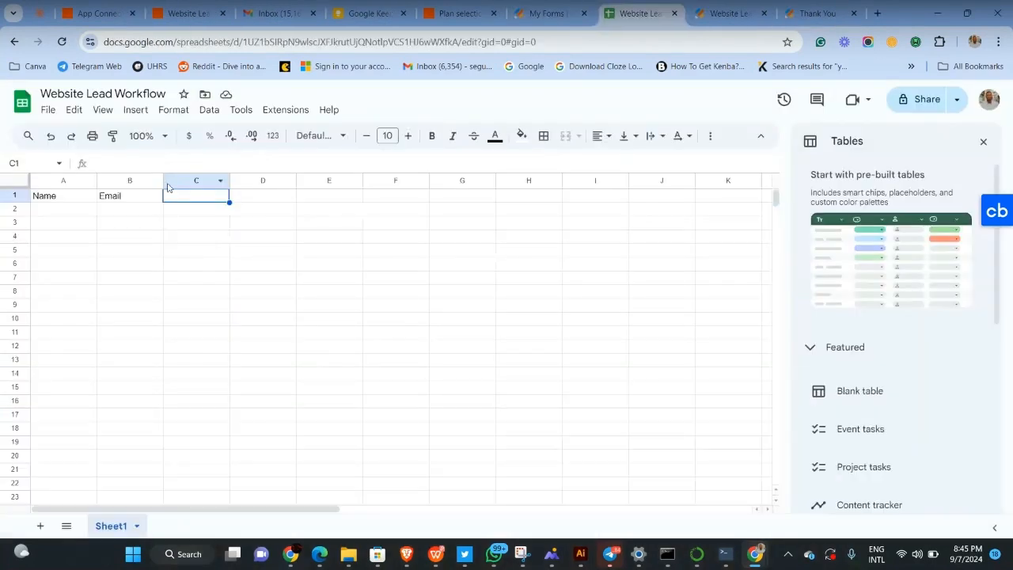
double_click(206, 195)
text(Company)
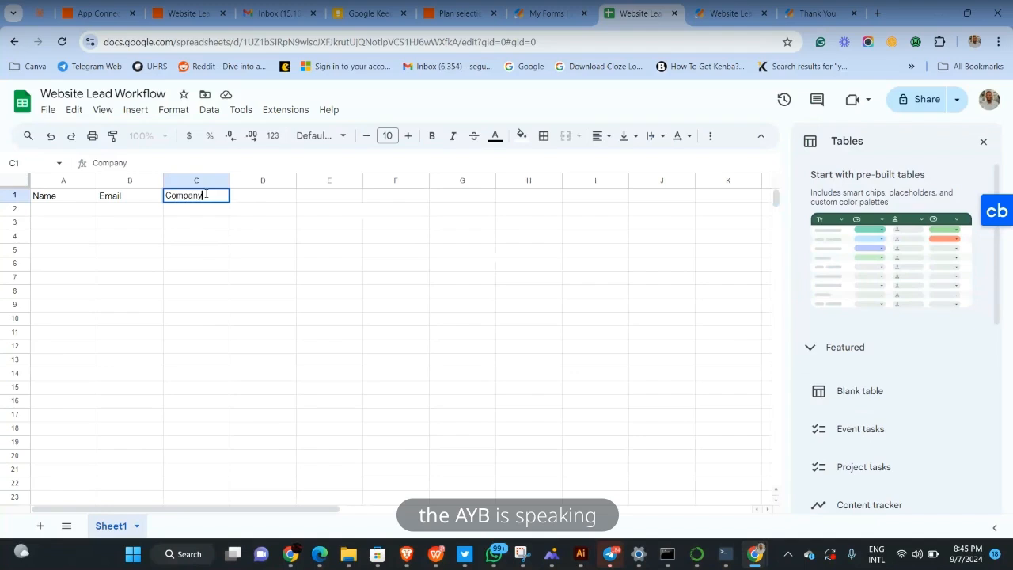
click(254, 199)
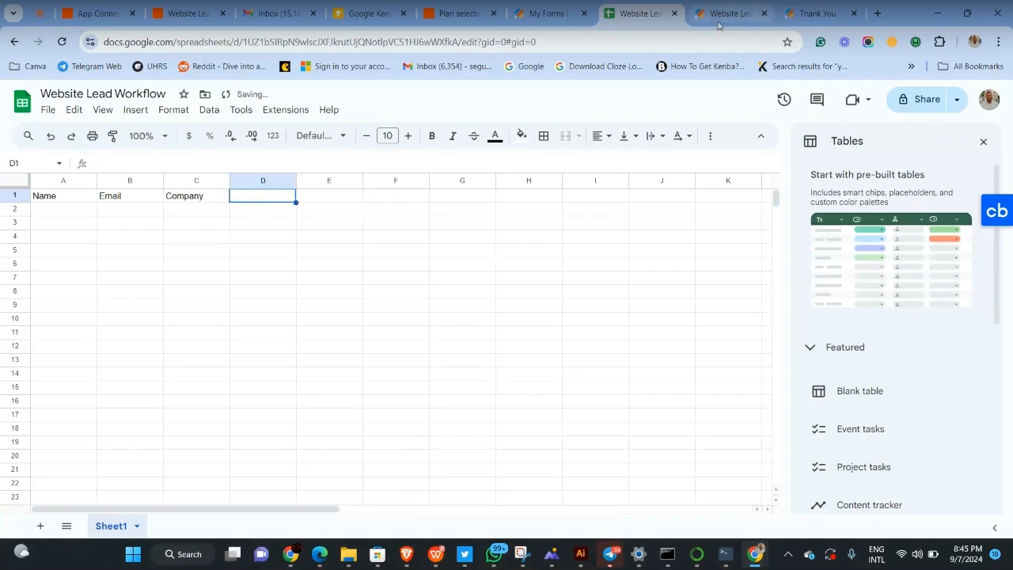
click(720, 14)
scroll(526, 237, down, 1)
click(526, 222)
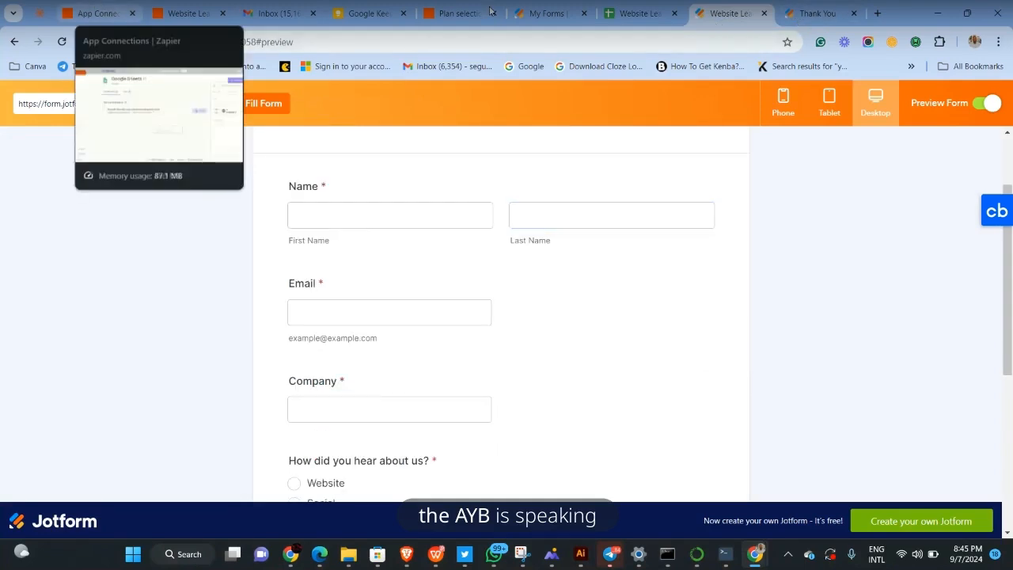
Add the 'Lead Source' header in cell D1 after checking the form's questions
click(641, 13)
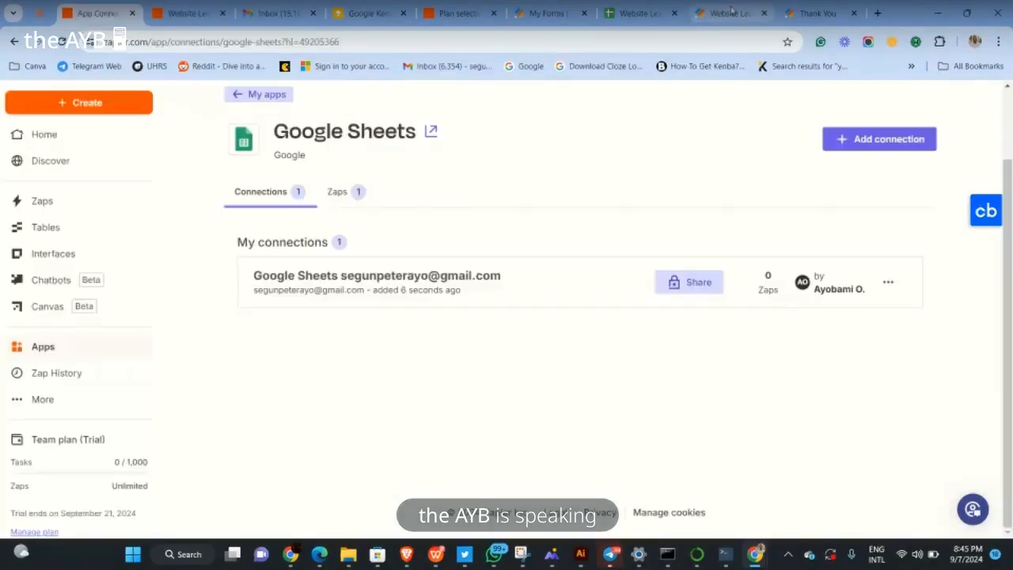
click(732, 11)
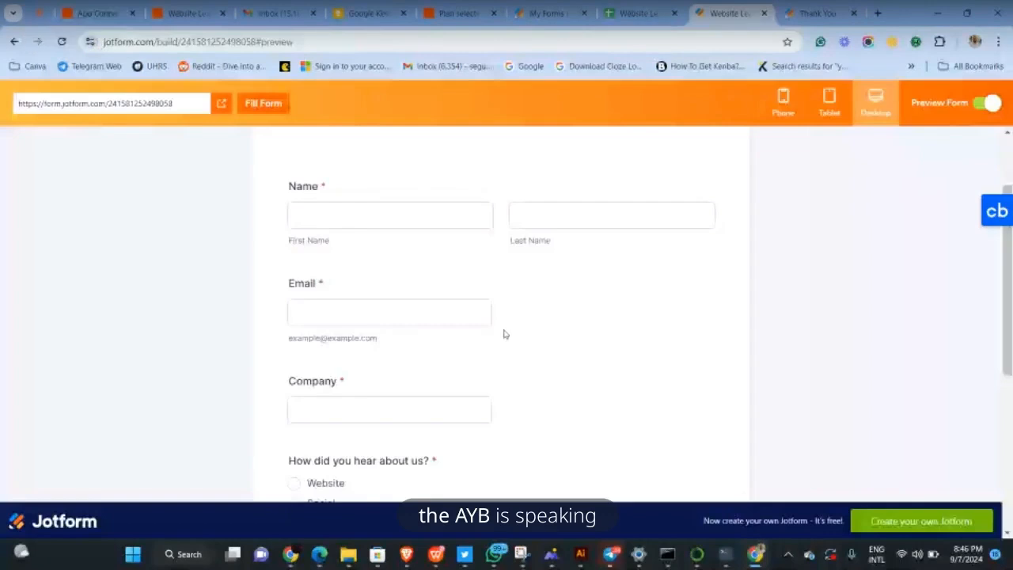
scroll(503, 328, down, 1)
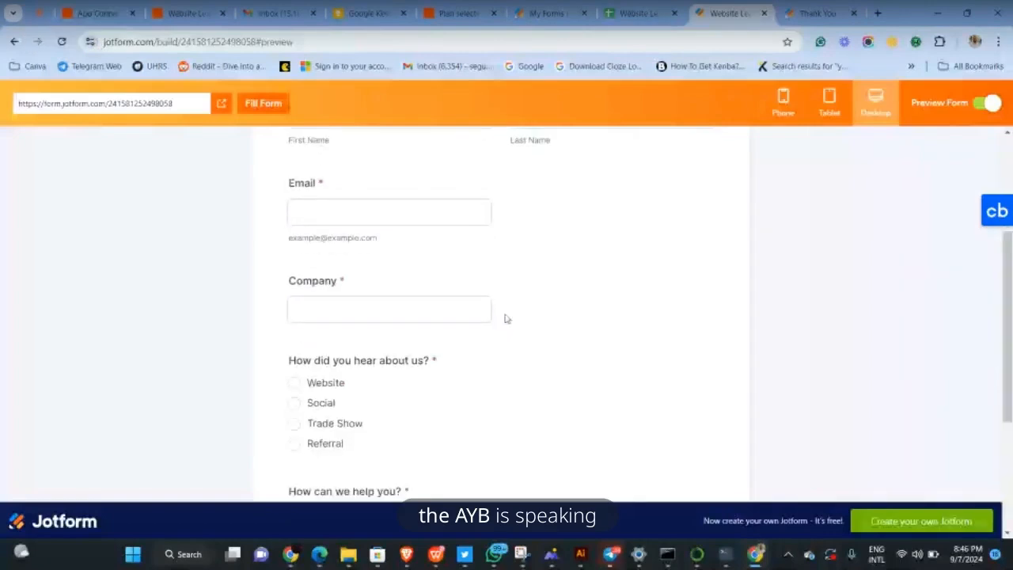
click(629, 13)
text(L)
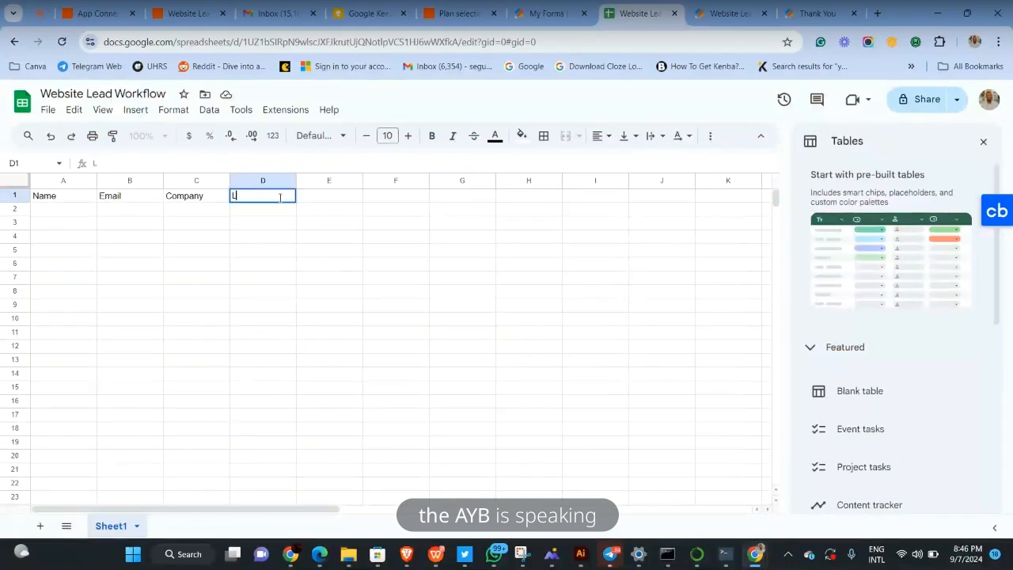
text(ead Source)
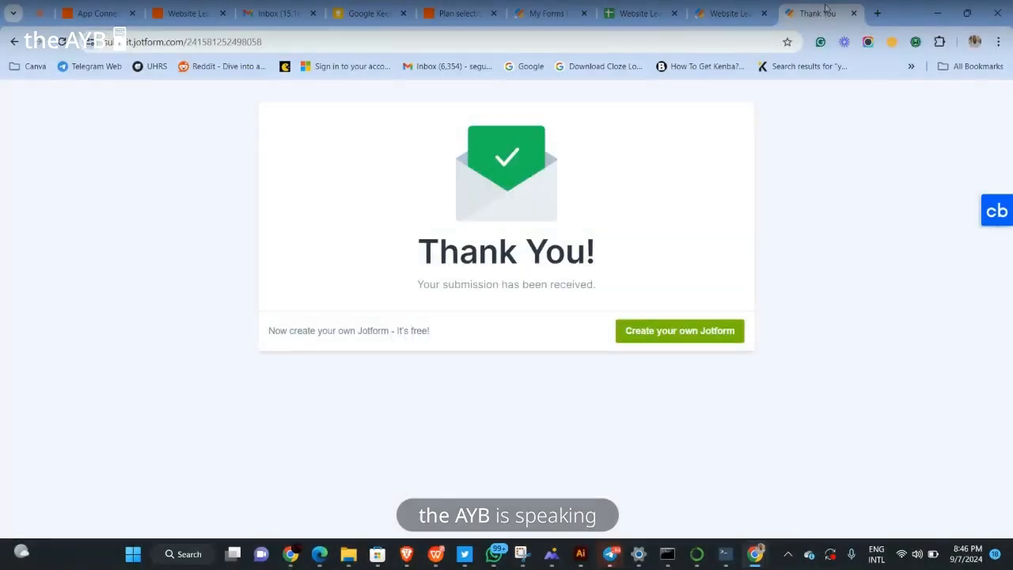
Add the 'Service' header in cell E1, fixing the typo, and commit it
click(728, 13)
scroll(434, 357, down, 2)
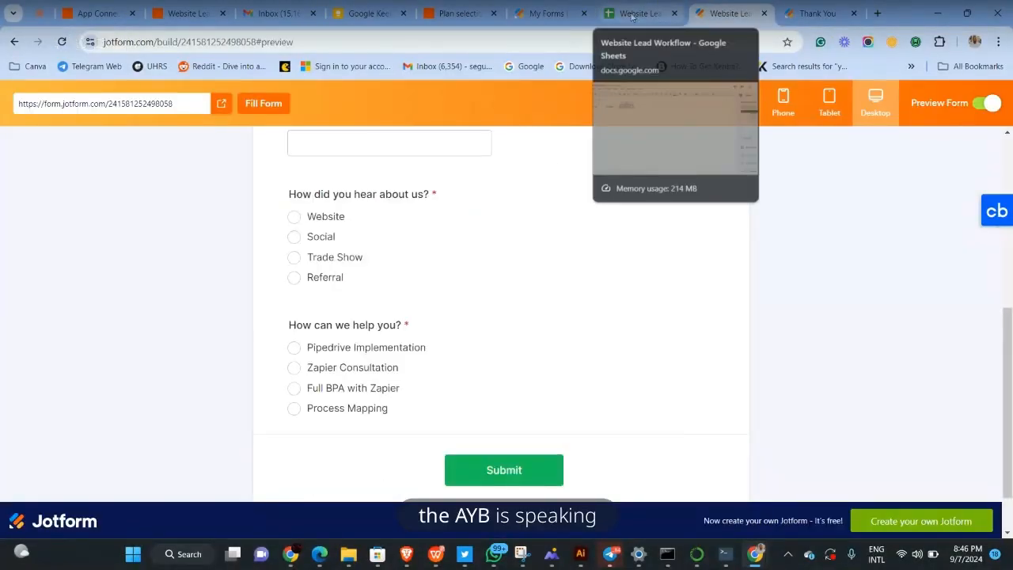
click(633, 15)
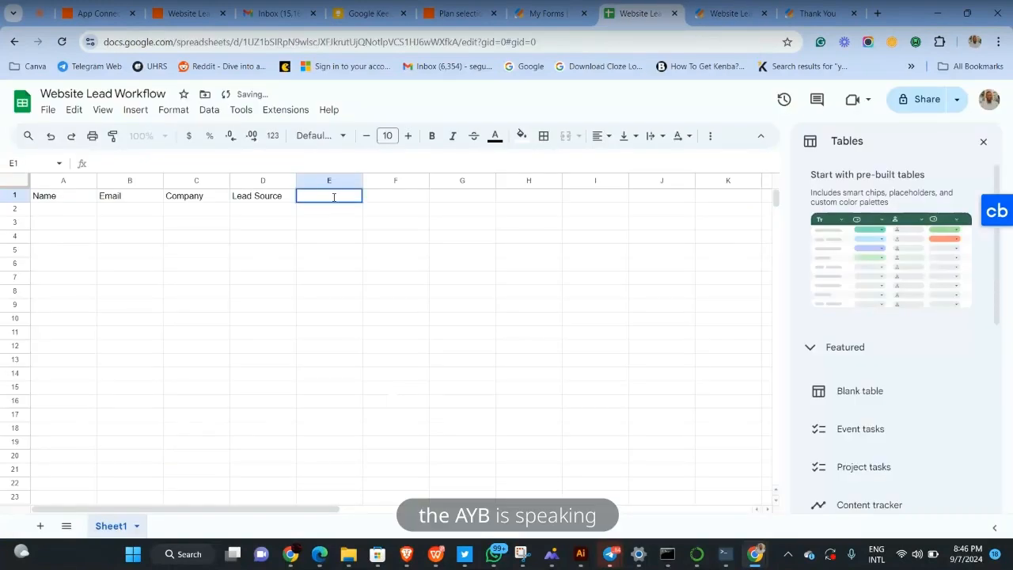
text(Se)
text(rvi)
key(BackSpace)
text(vice)
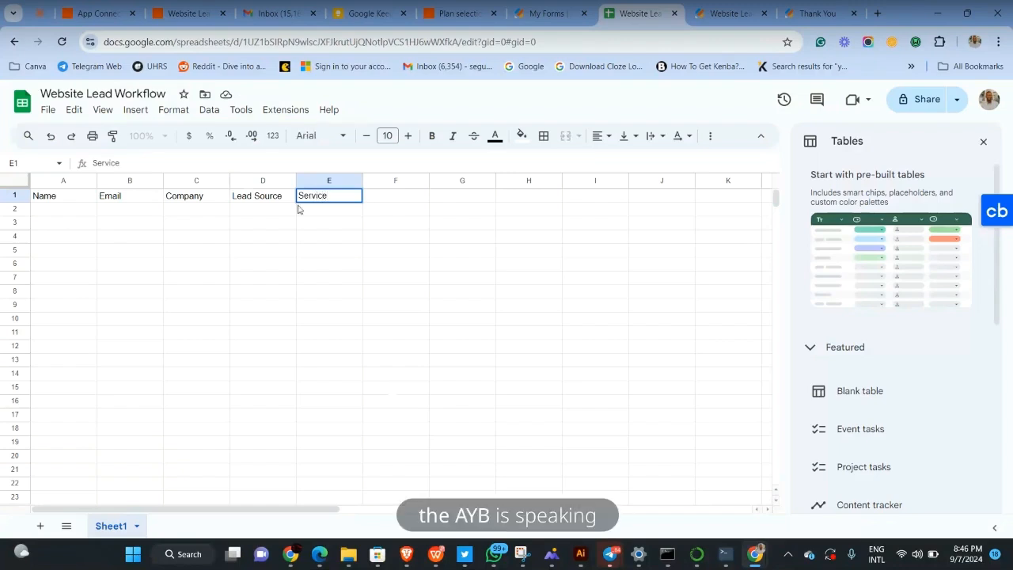
click(155, 214)
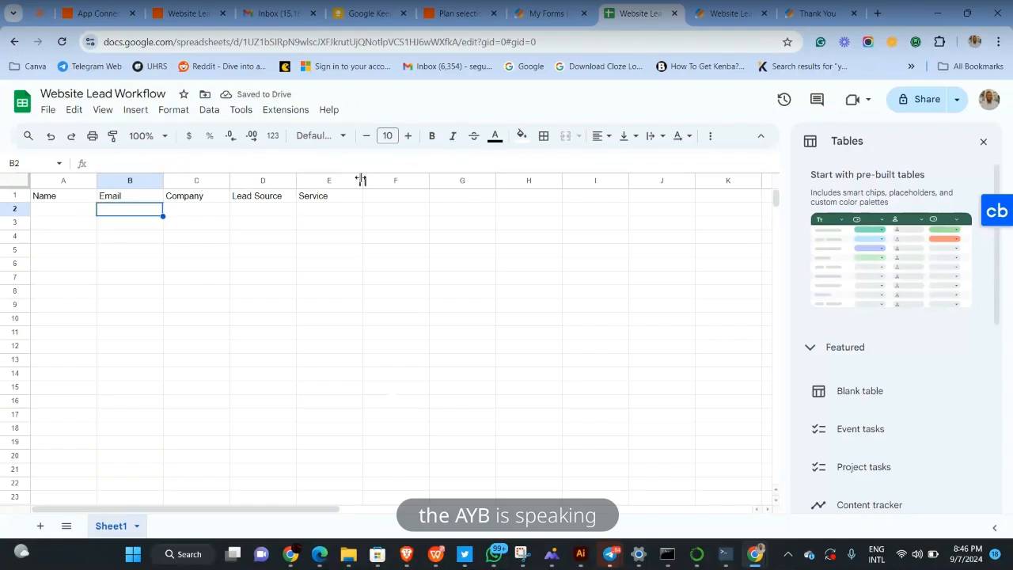
click(329, 219)
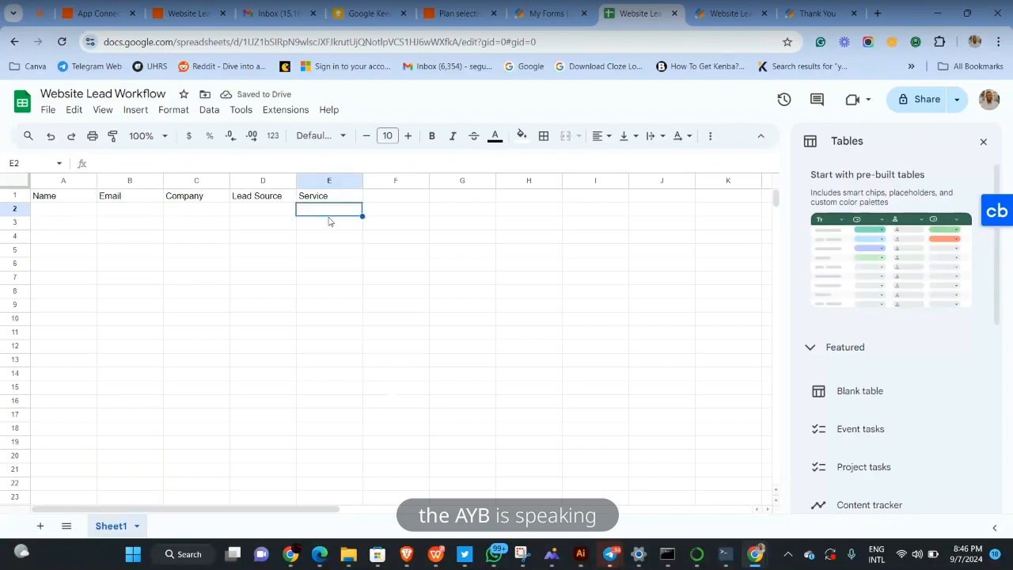
click(264, 223)
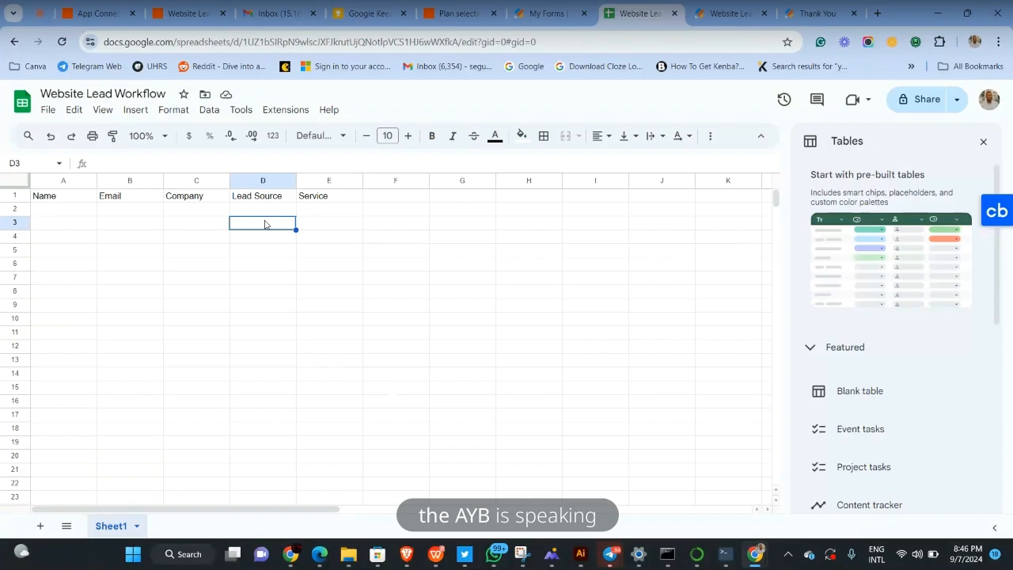
Set Drive to My Google Drive, Spreadsheet to Website Lead Workflow, and Worksheet to Sheet1
click(171, 14)
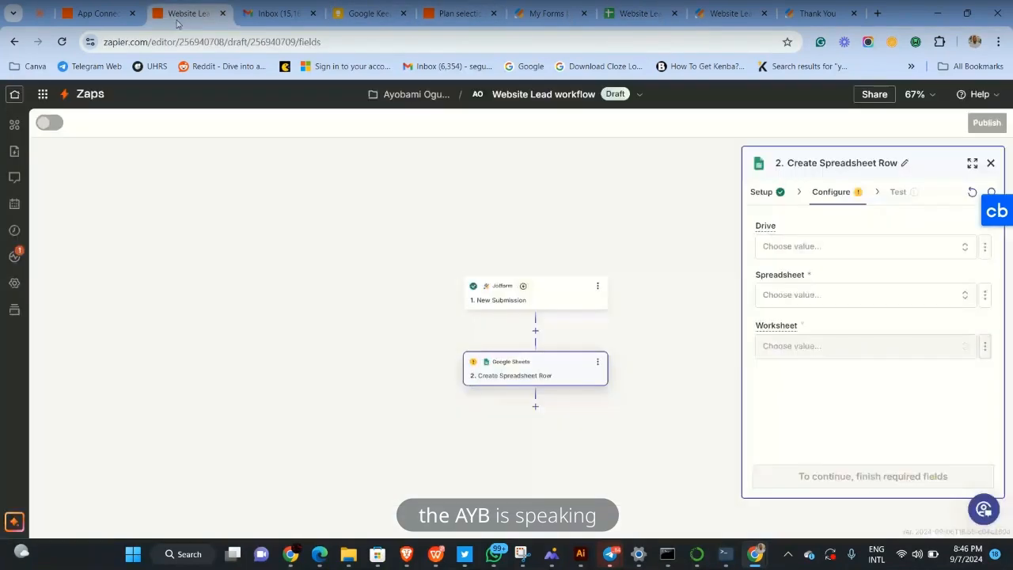
click(791, 252)
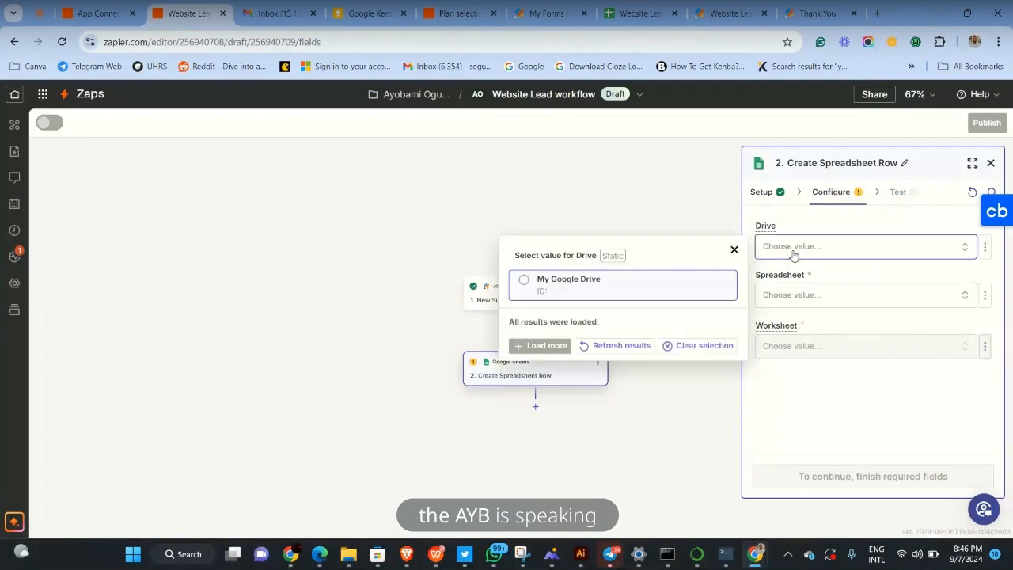
click(675, 293)
click(802, 295)
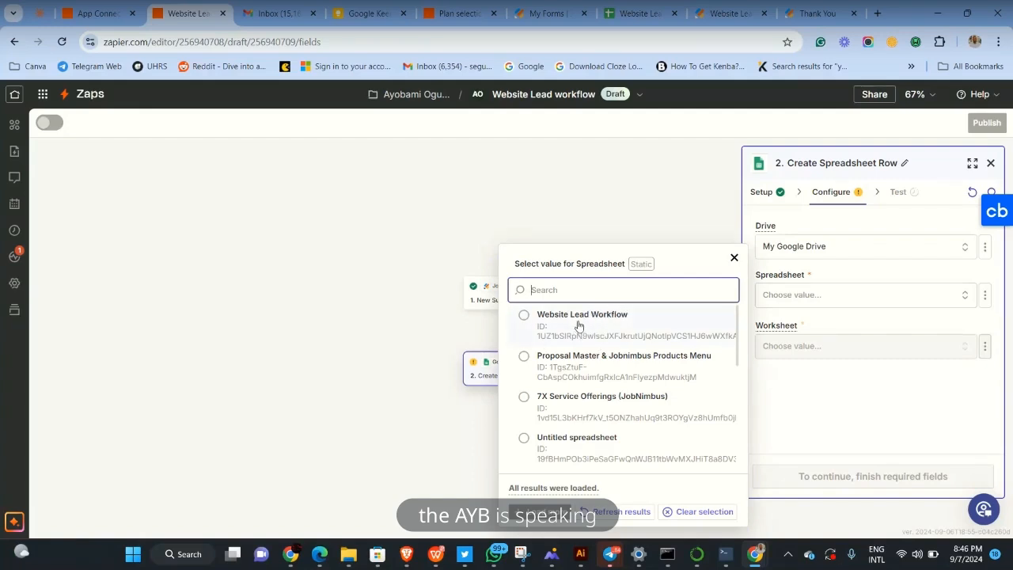
click(620, 7)
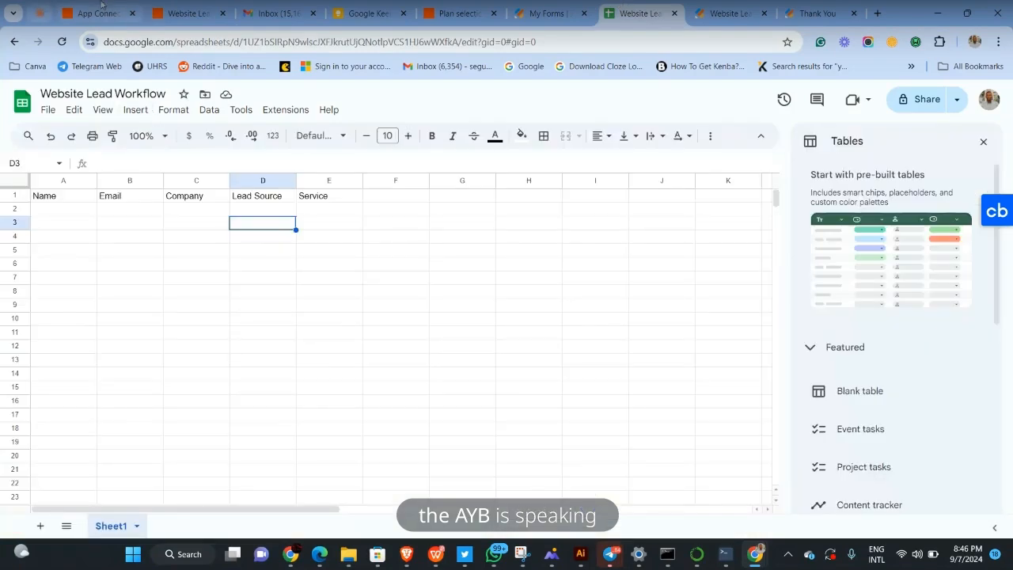
click(174, 7)
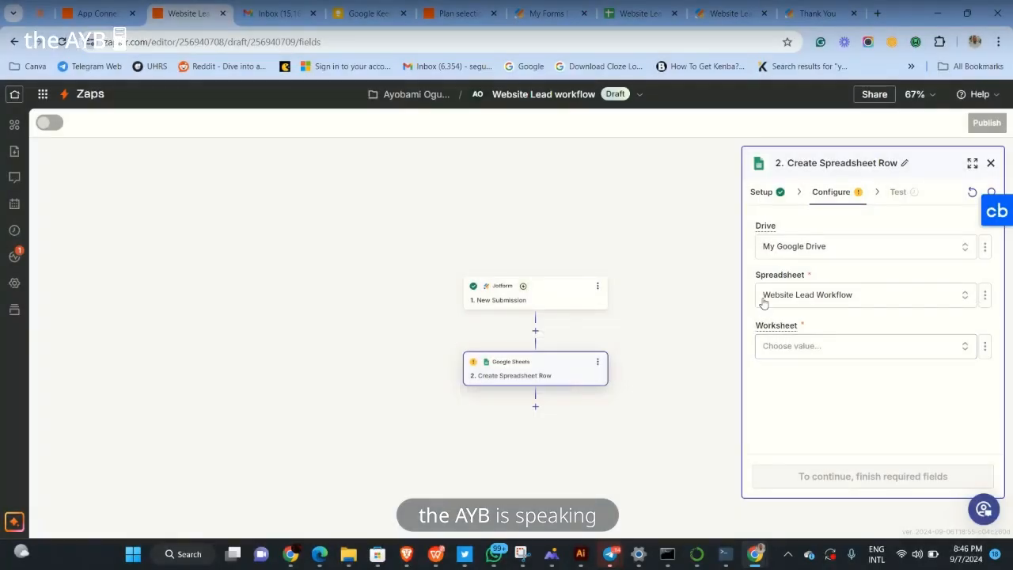
click(646, 8)
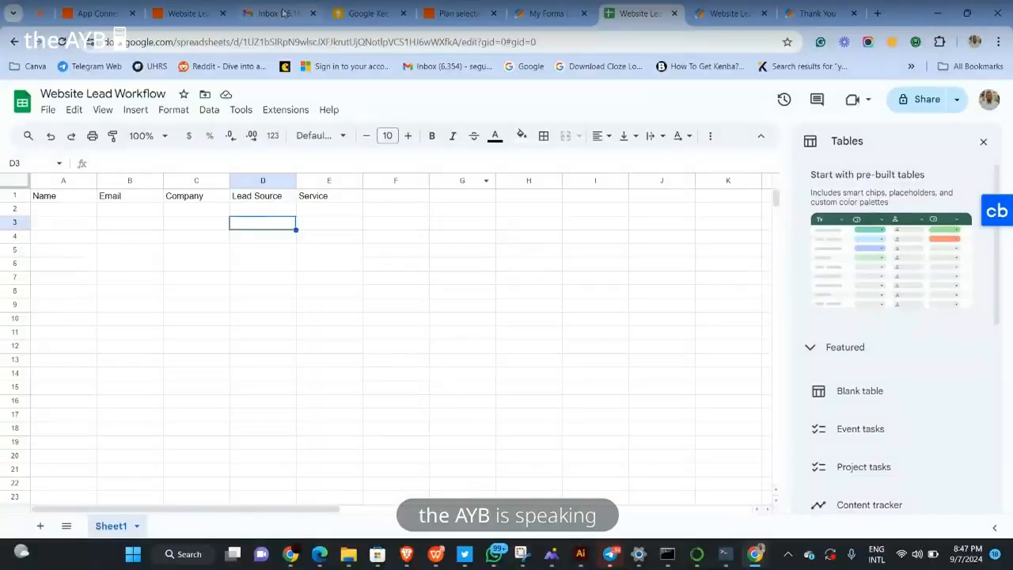
click(200, 13)
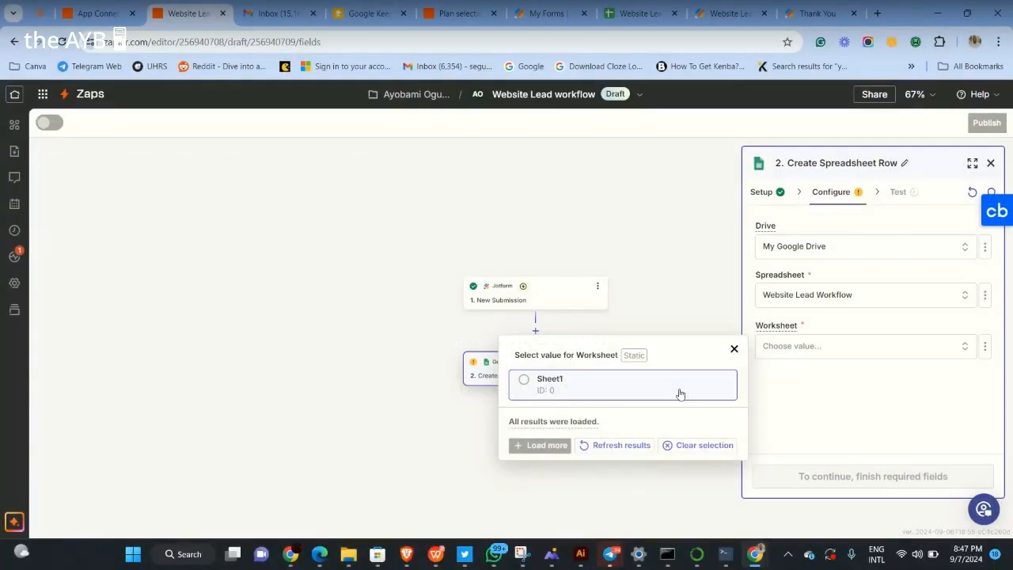
click(678, 387)
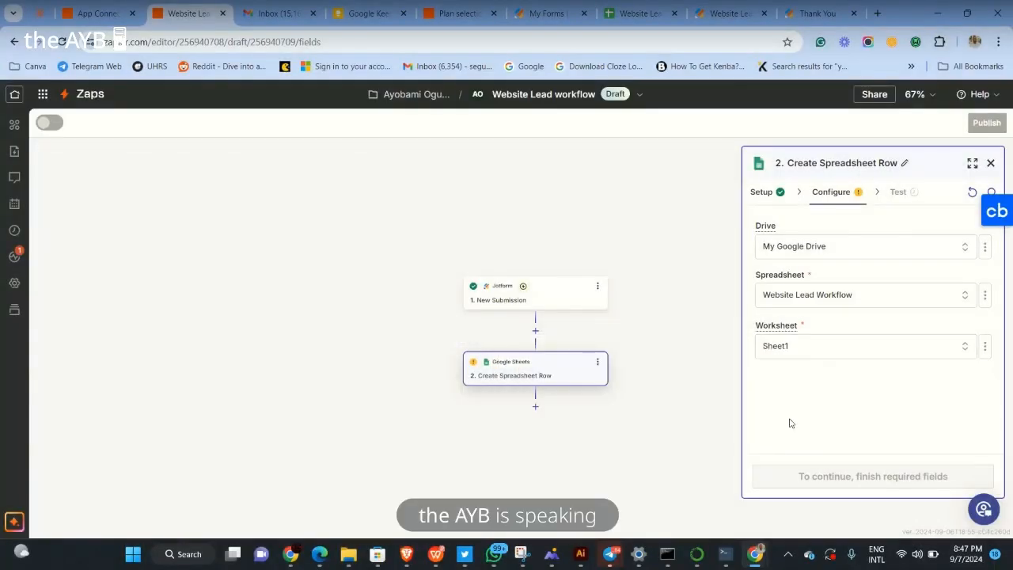
scroll(850, 308, down, 1)
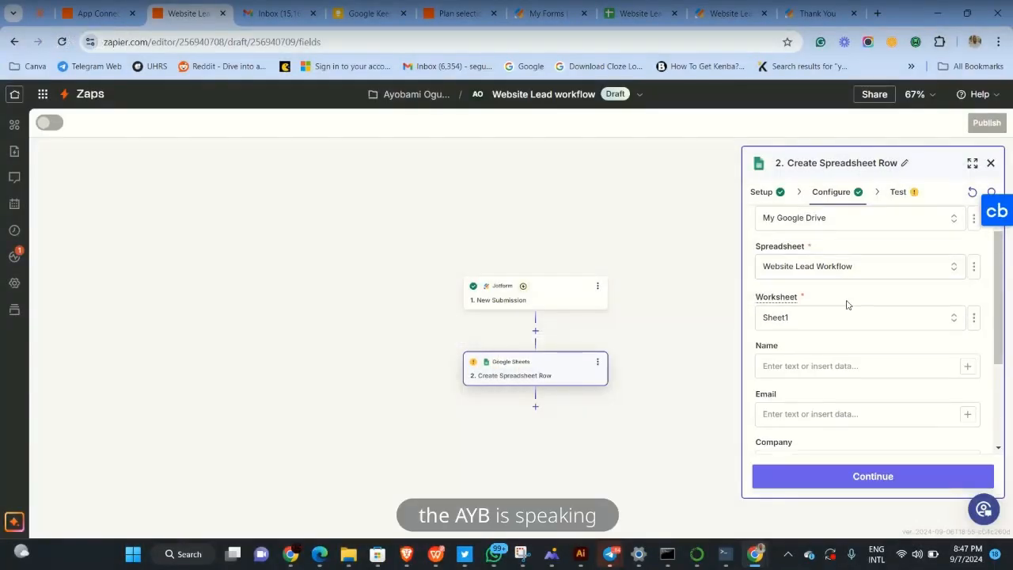
scroll(831, 354, down, 1)
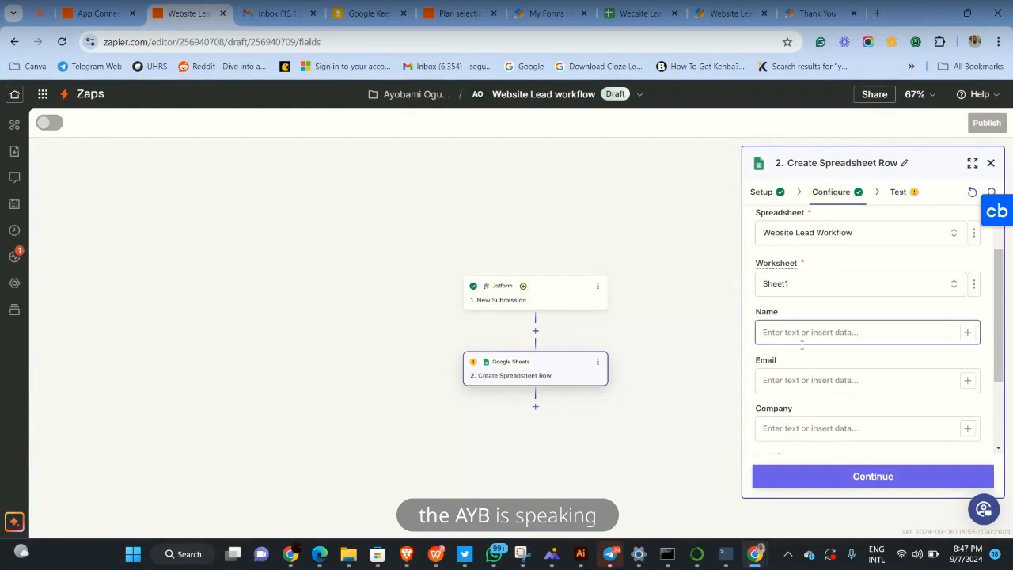
scroll(853, 372, down, 3)
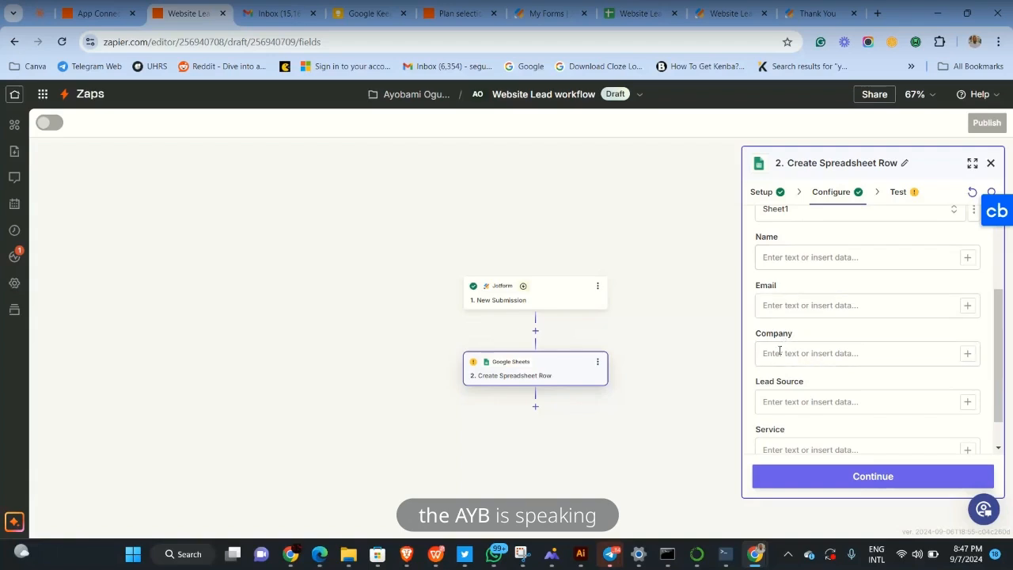
scroll(775, 385, down, 2)
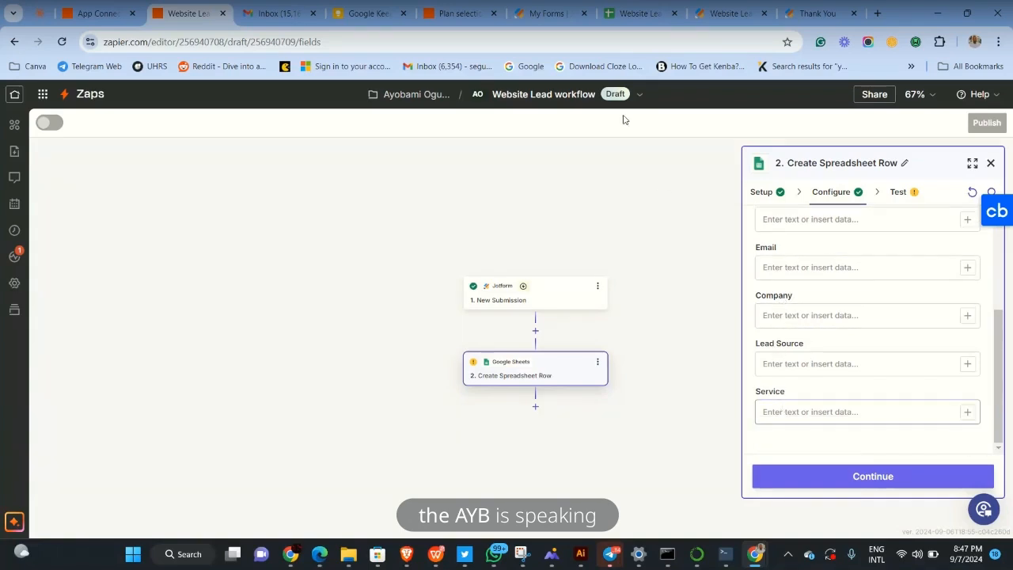
click(633, 13)
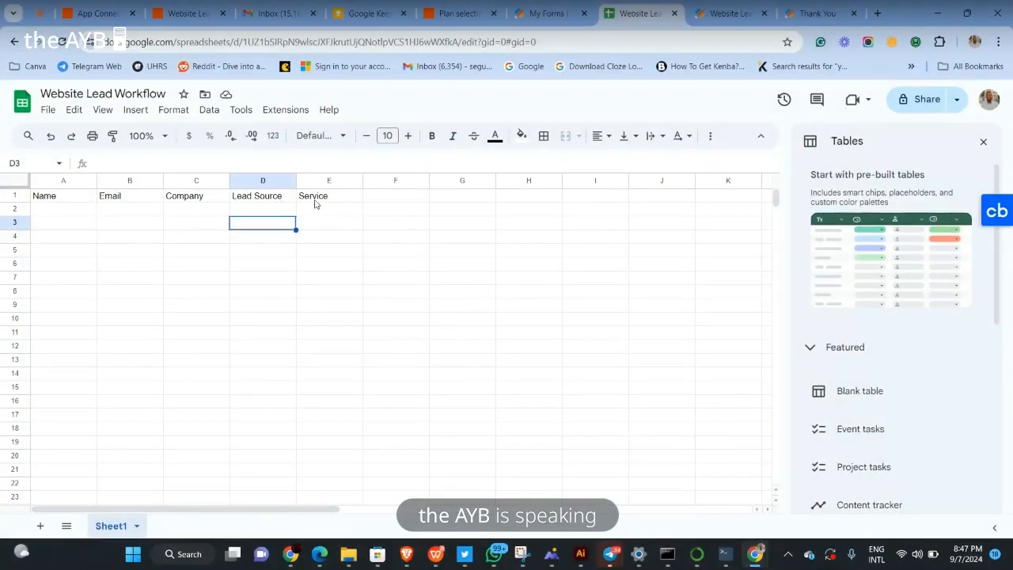
click(99, 12)
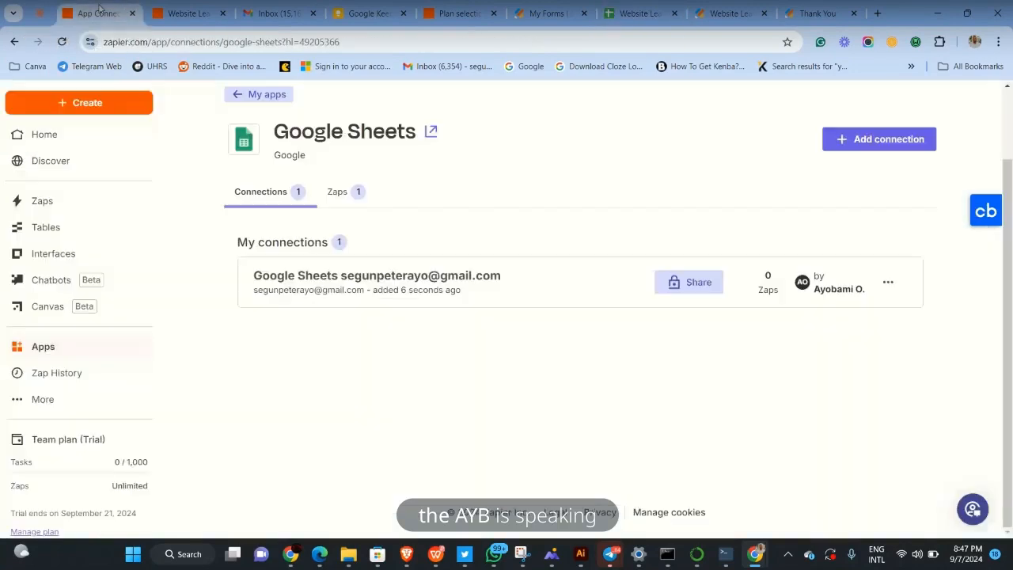
click(179, 12)
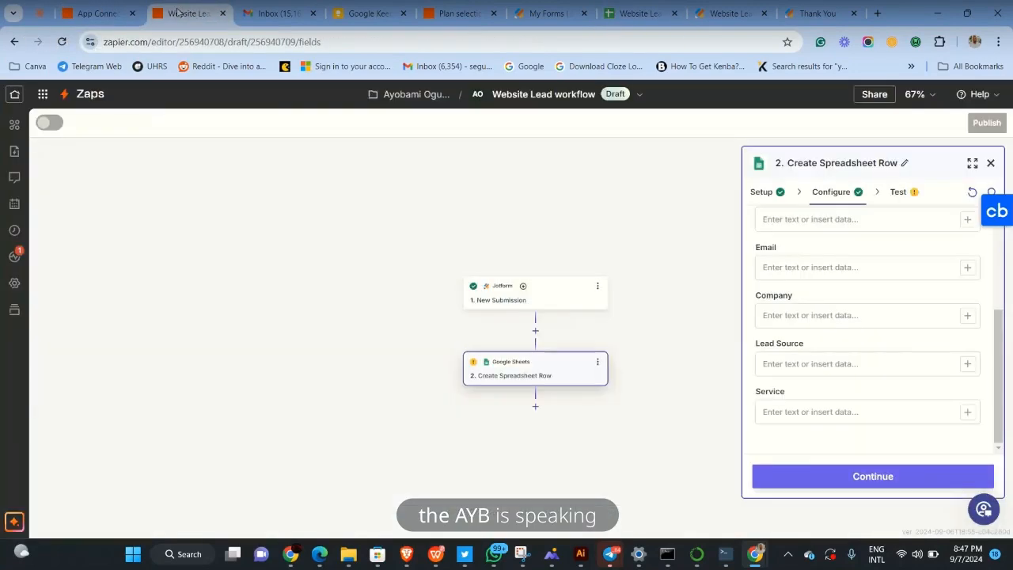
scroll(792, 312, up, 2)
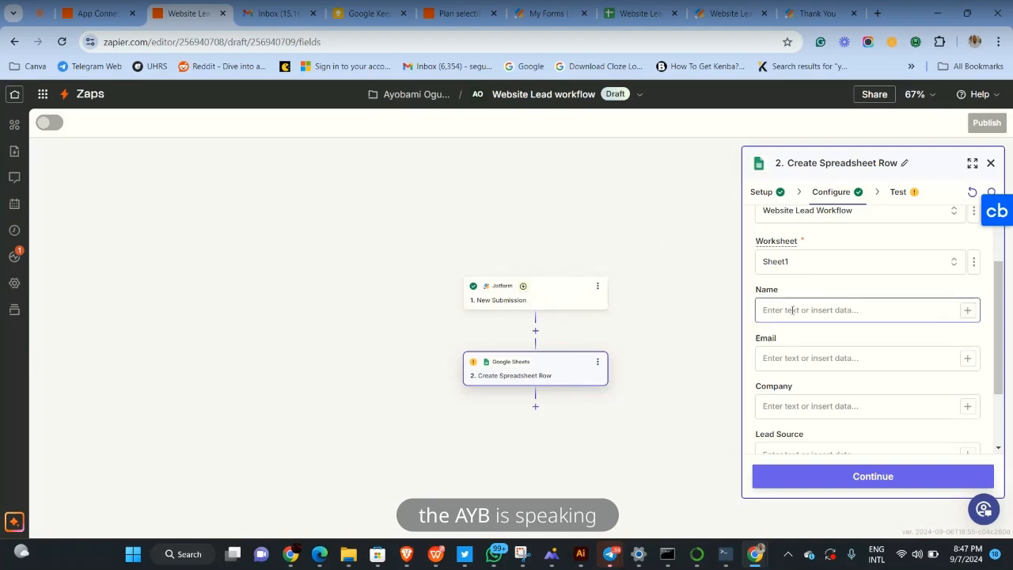
Map Jotform's Answers Name, Answers Email and Answers Company into the Name, Email and Company fields
click(967, 309)
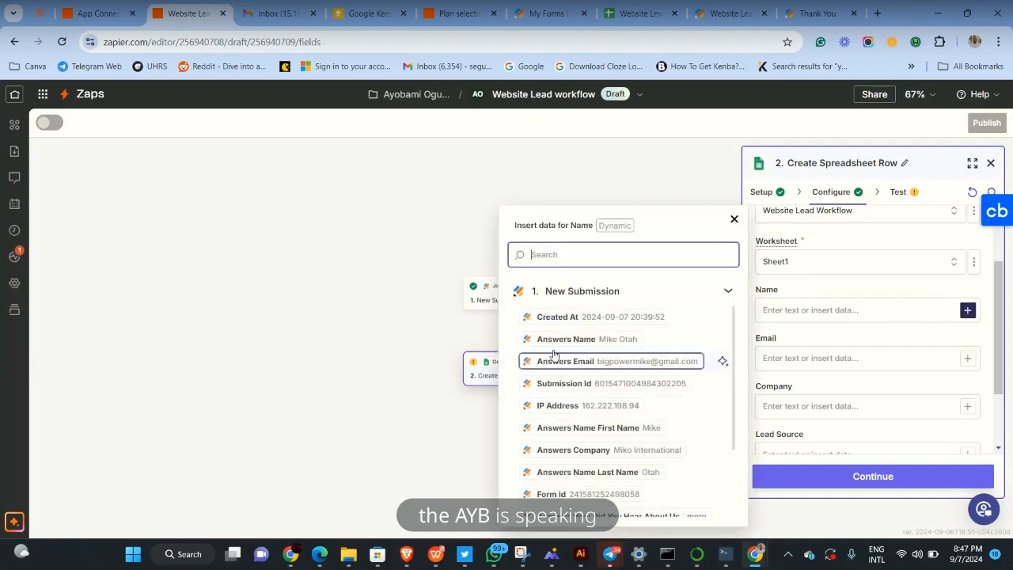
click(602, 340)
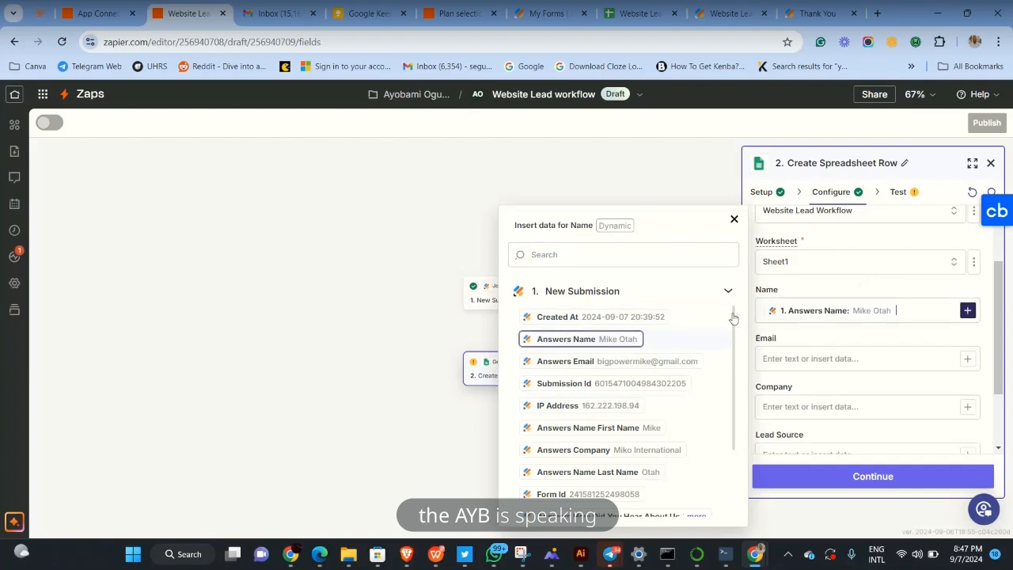
click(823, 356)
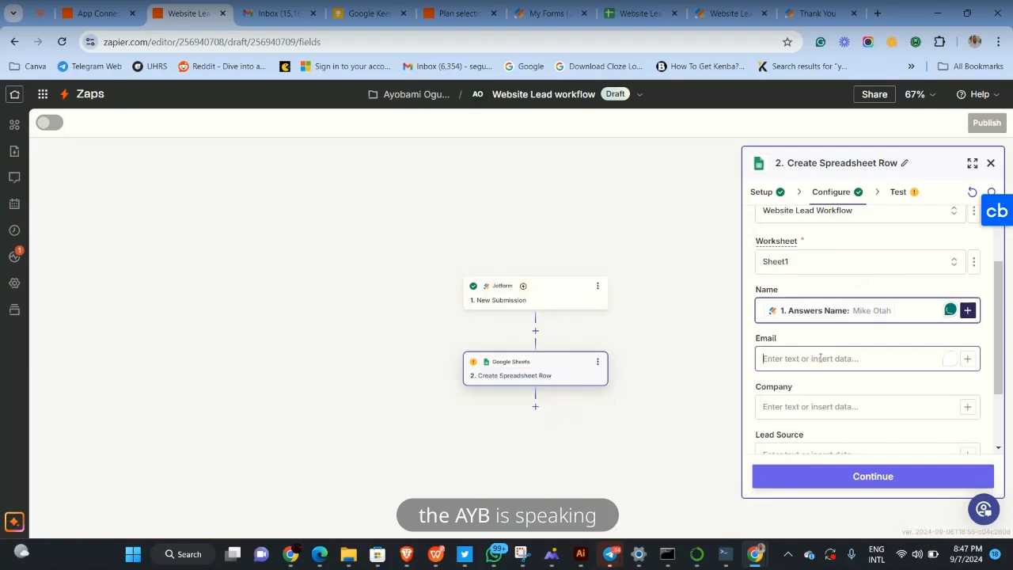
click(967, 359)
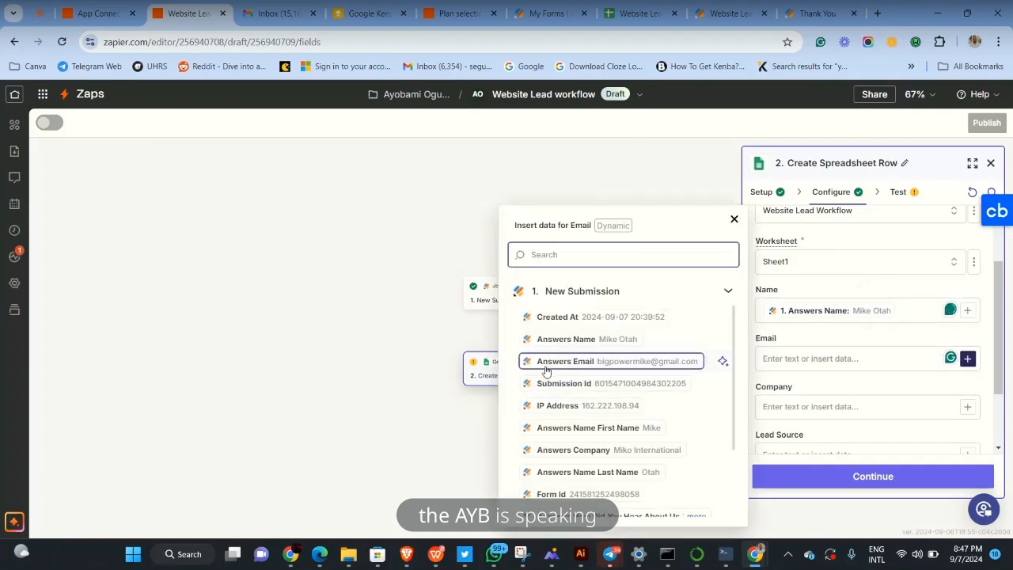
click(625, 363)
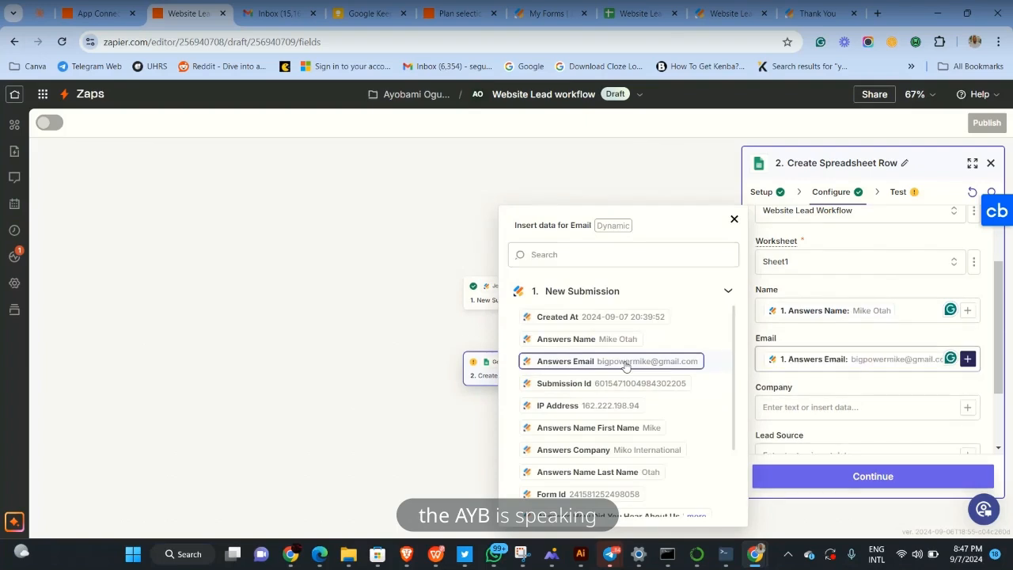
click(968, 407)
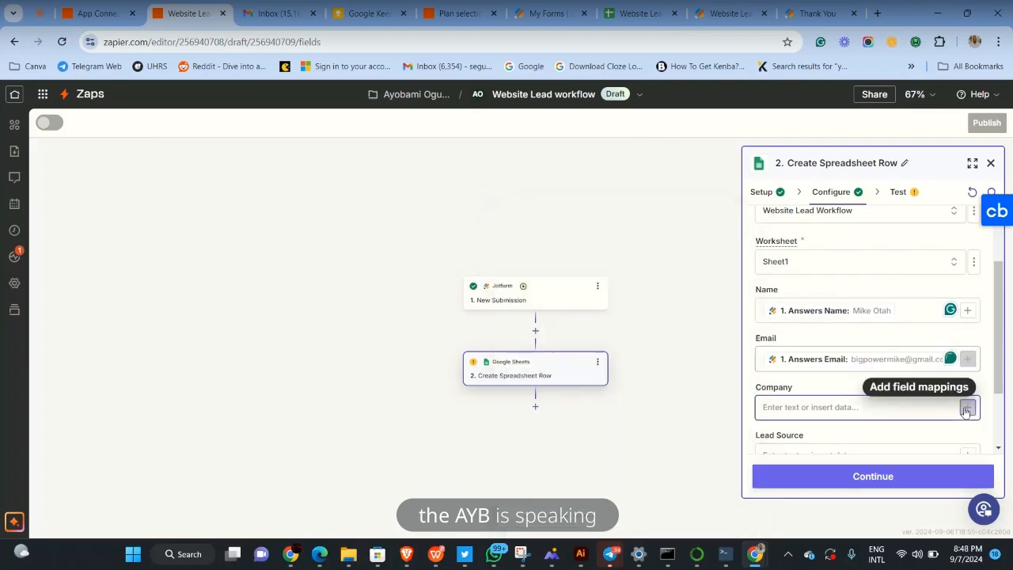
scroll(697, 451, down, 1)
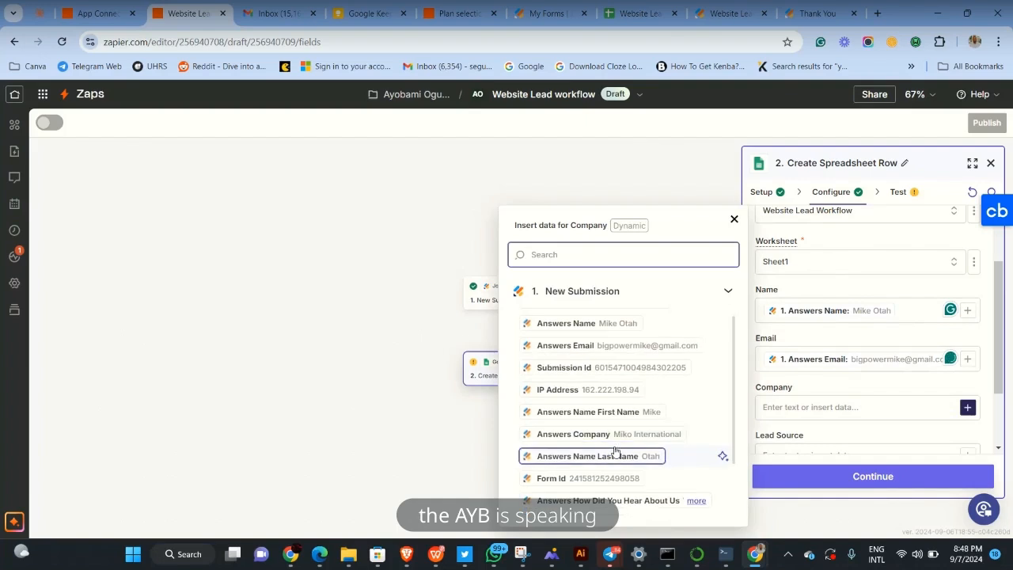
click(640, 438)
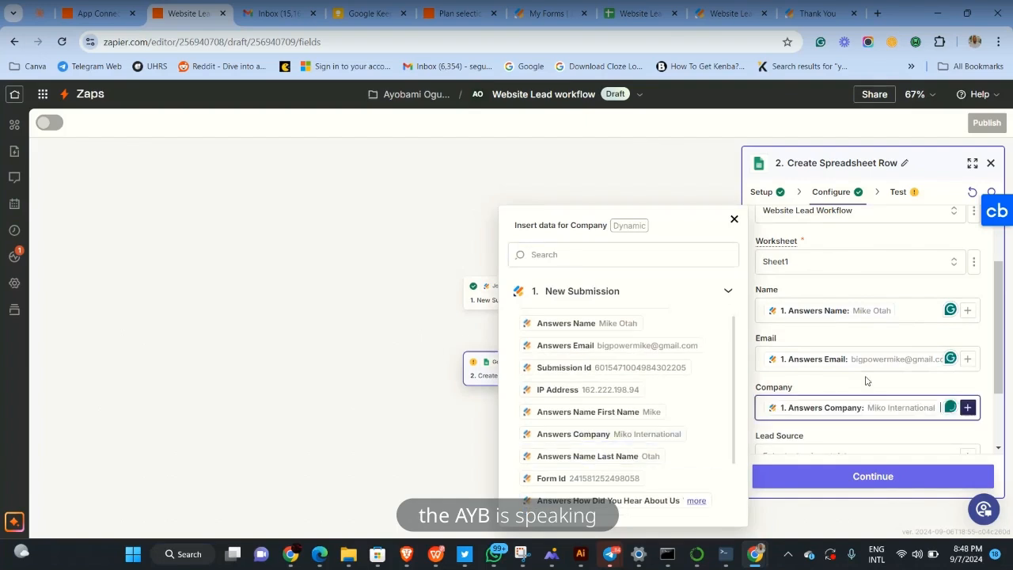
Map the 'How Did You Hear About Us' answer into Lead Source
scroll(867, 379, down, 2)
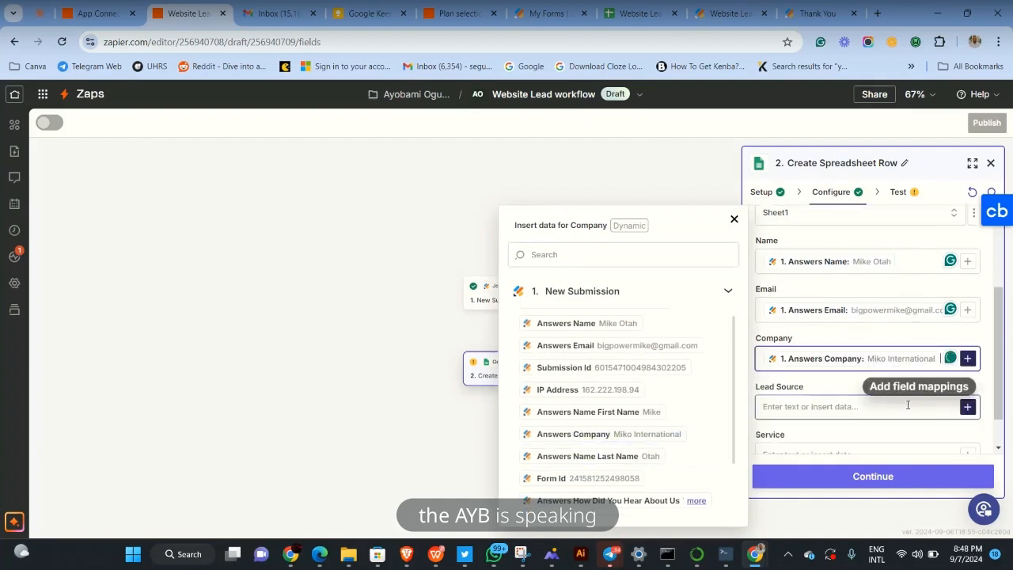
scroll(862, 403, down, 2)
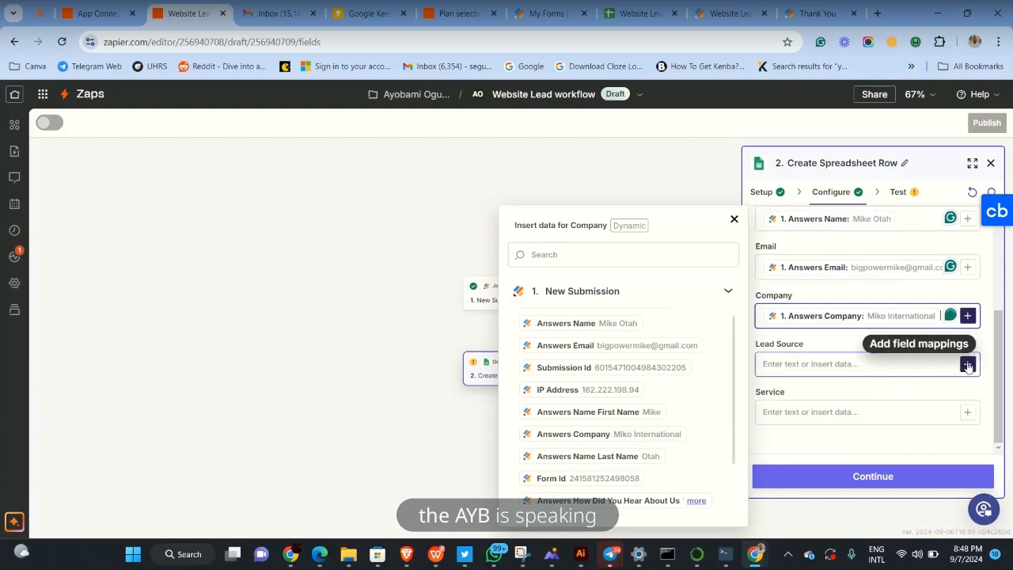
click(915, 360)
click(788, 369)
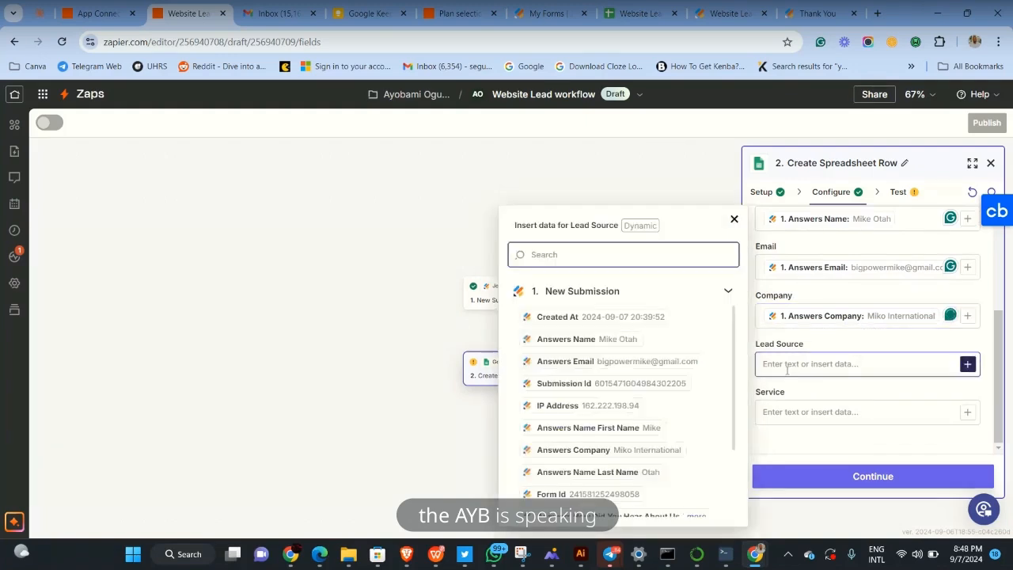
scroll(618, 445, down, 1)
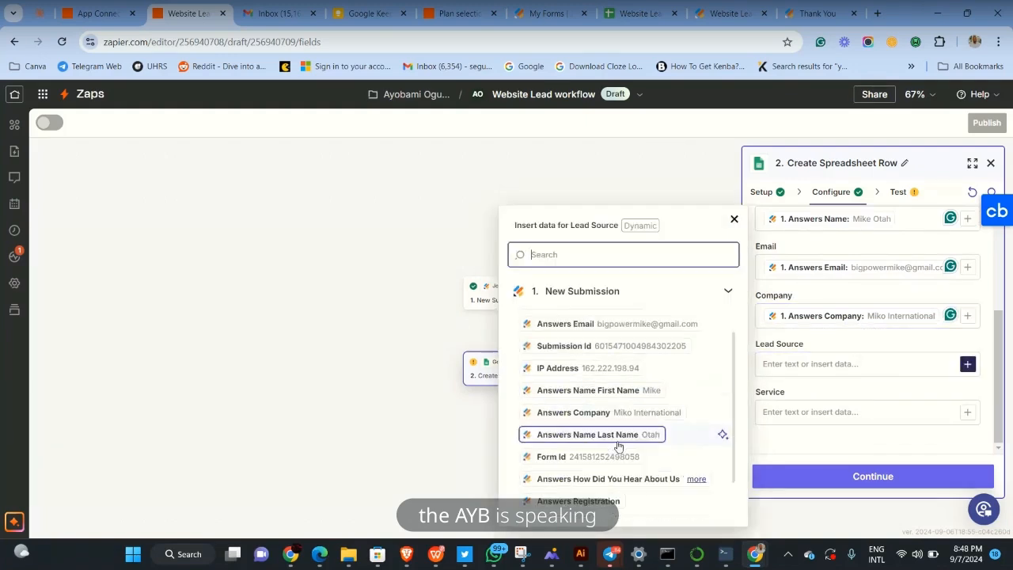
scroll(618, 445, down, 1)
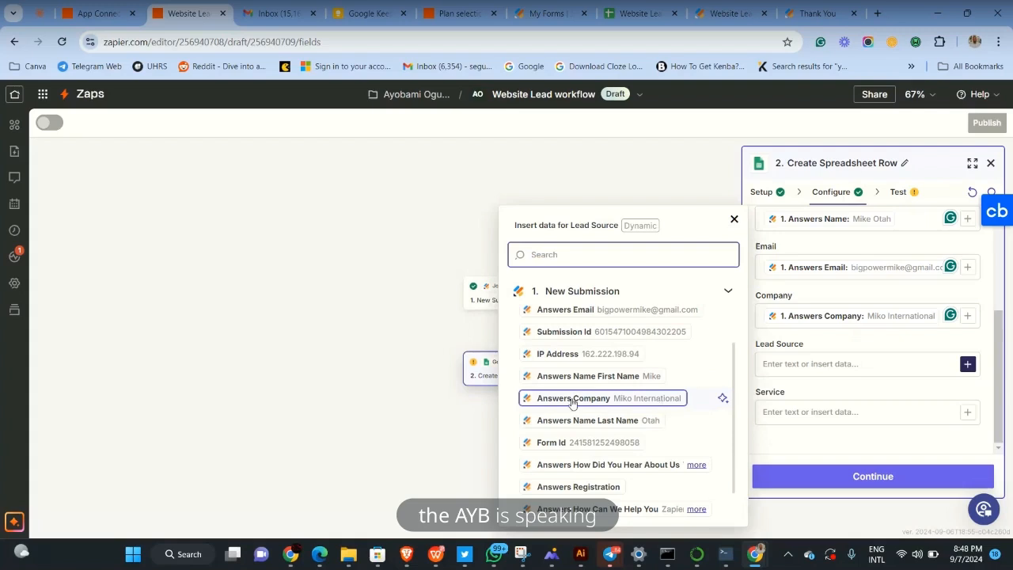
scroll(573, 402, down, 1)
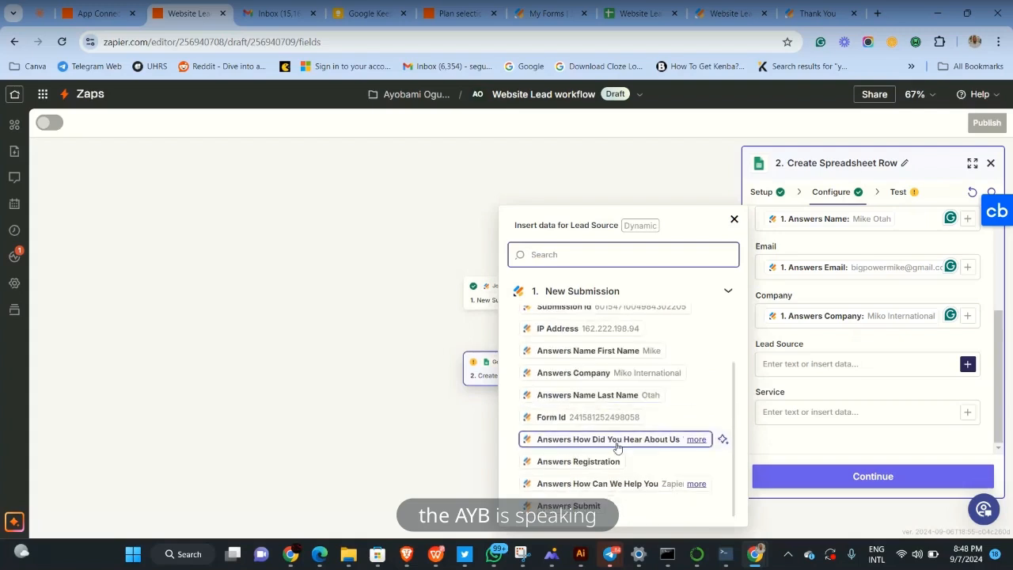
click(697, 444)
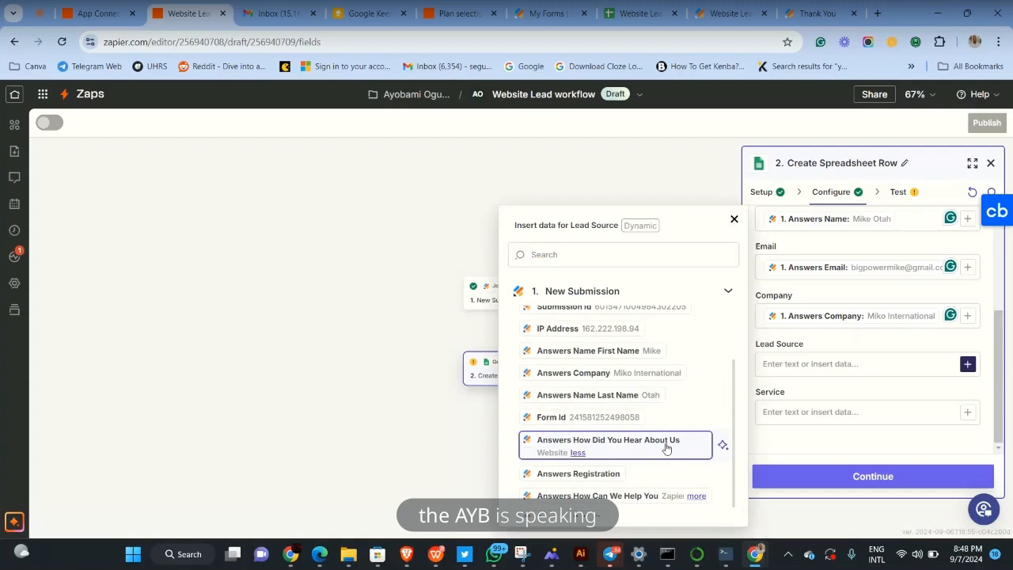
click(666, 448)
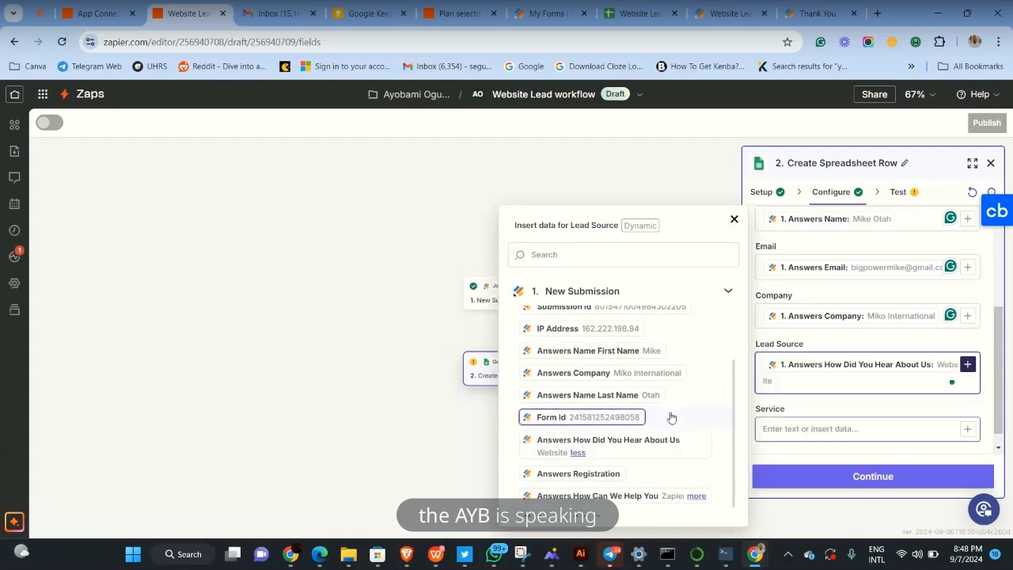
Map the 'How Can We Help You' answer into Service and close the data list
scroll(671, 417, down, 1)
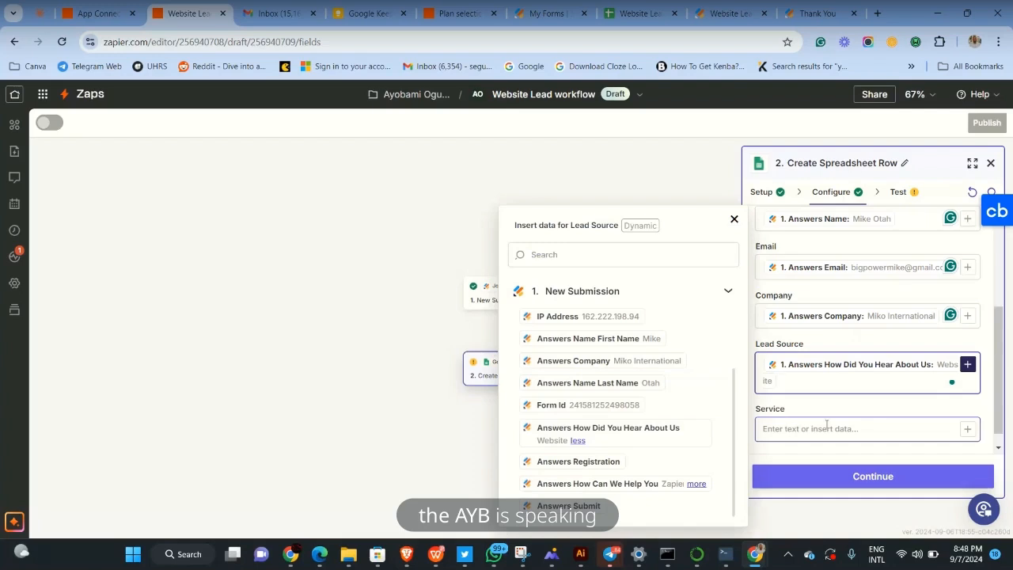
click(967, 430)
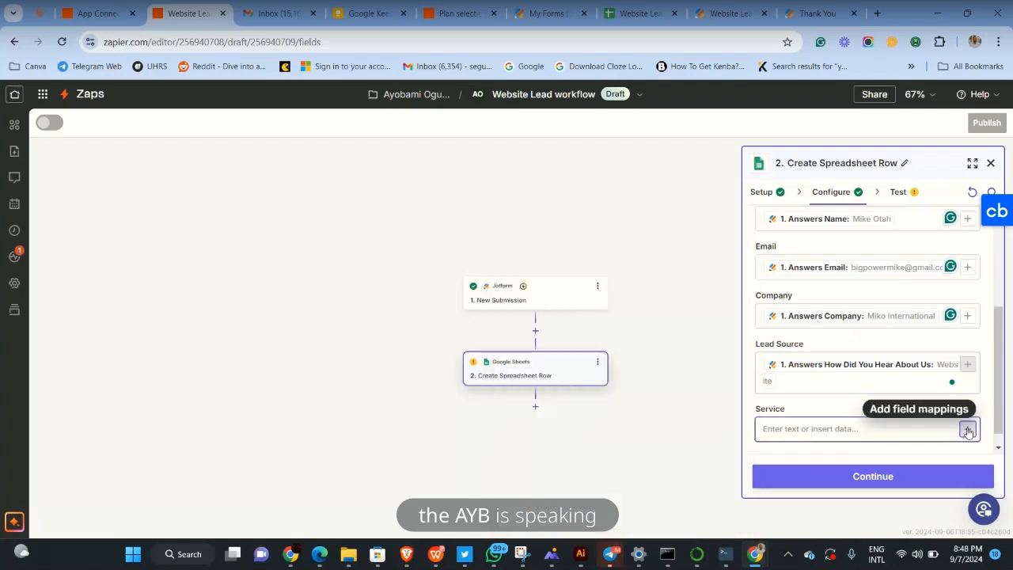
click(968, 429)
scroll(618, 380, down, 2)
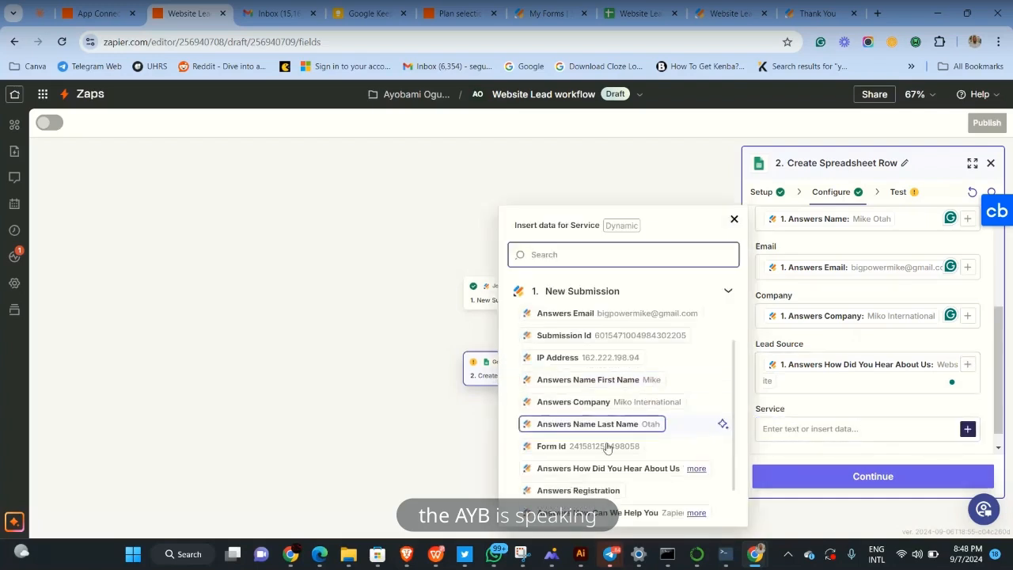
scroll(606, 448, down, 1)
click(697, 484)
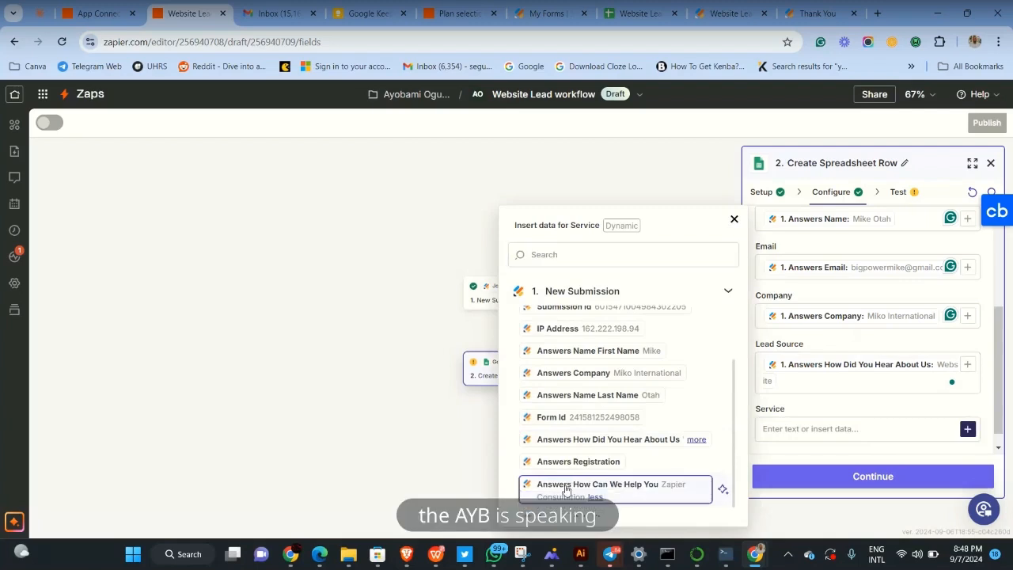
click(645, 493)
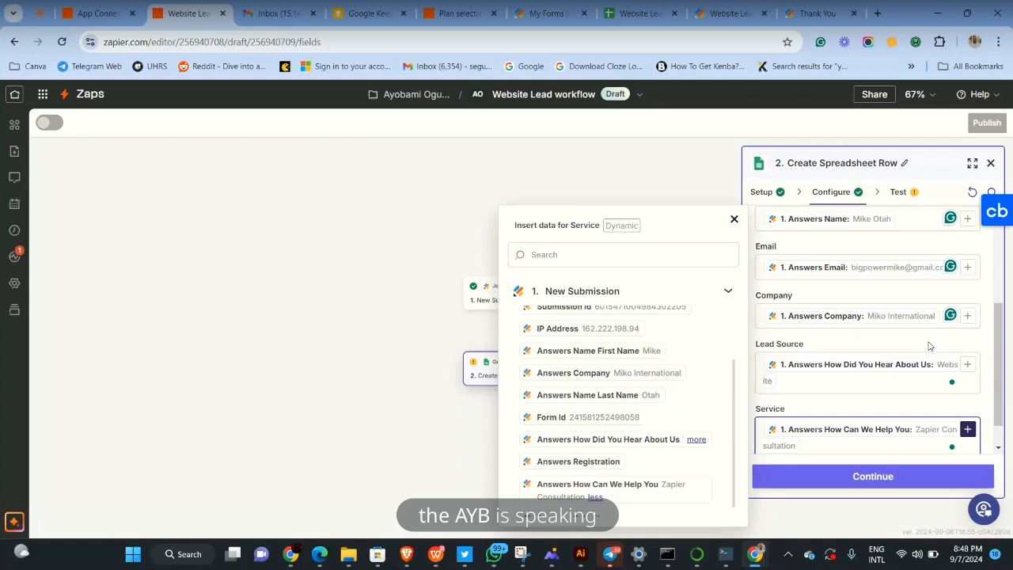
click(704, 170)
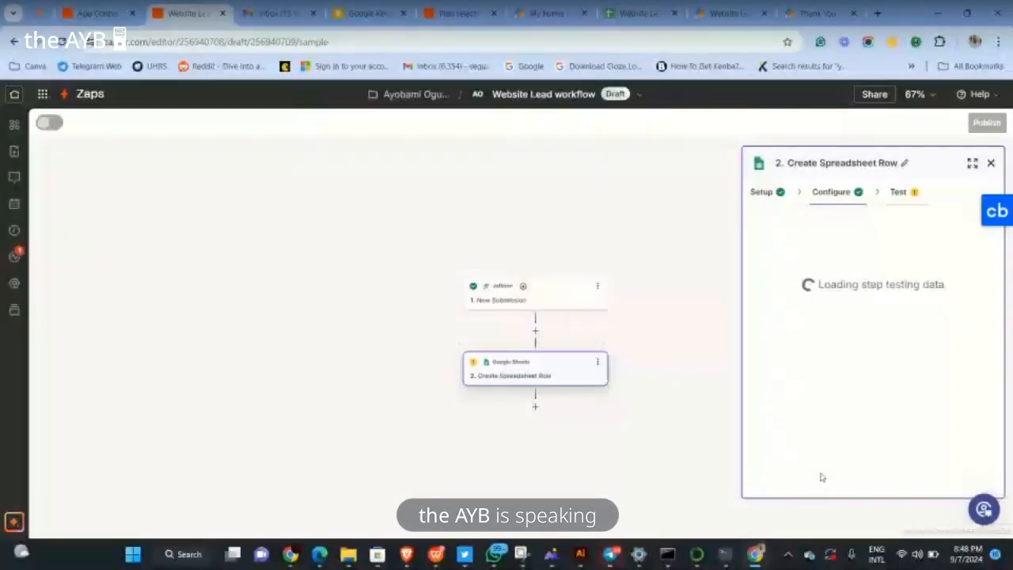
Test the Create Spreadsheet Row step so the sample Jotform lead is added as row 2
scroll(861, 388, down, 2)
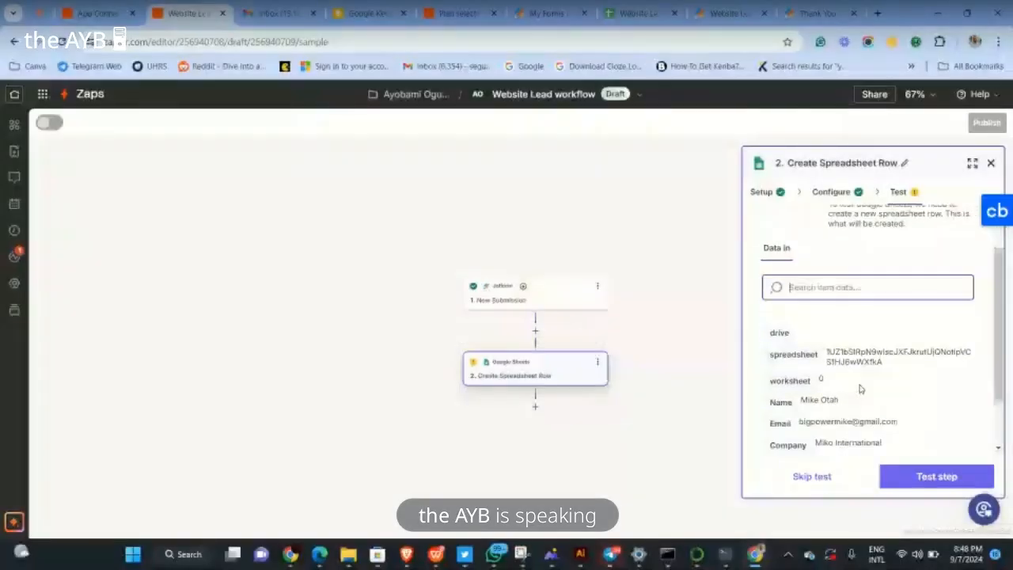
scroll(861, 388, down, 2)
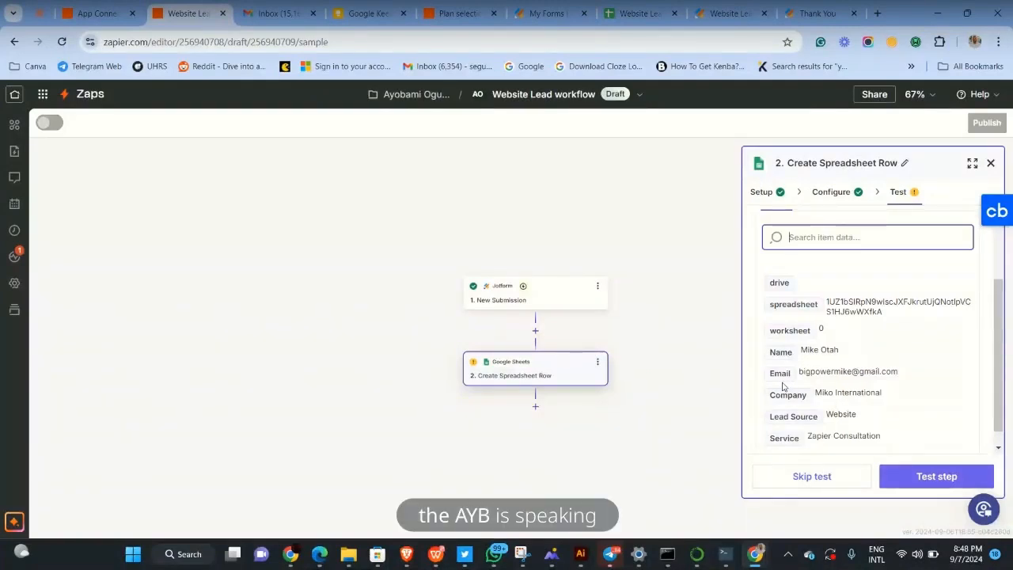
click(924, 479)
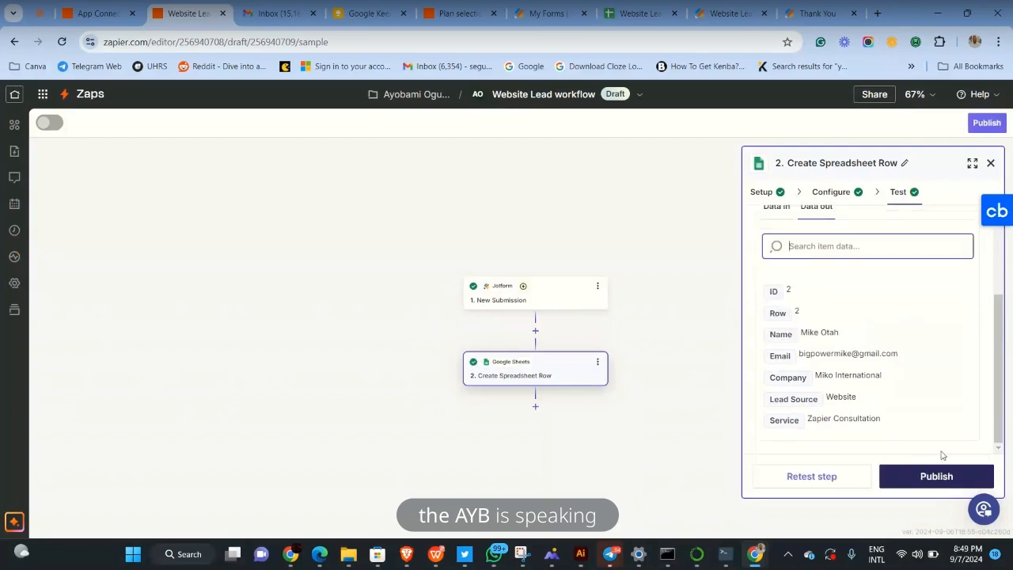
Widen columns E, D, C and B of the Website Lead Workflow sheet to fit Service, Lead Source, Company and Email values
click(646, 19)
click(352, 195)
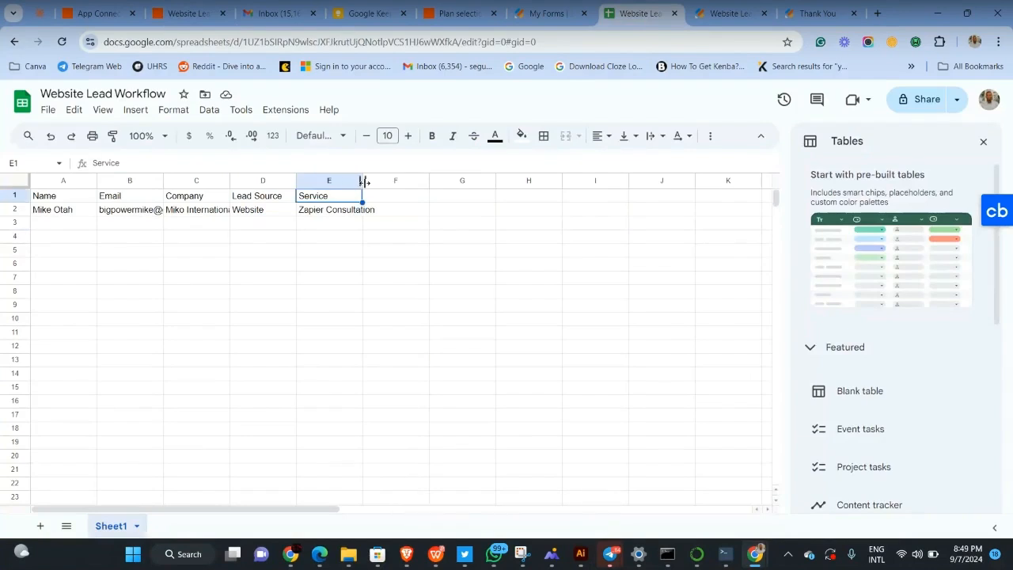
drag(361, 182, 406, 182)
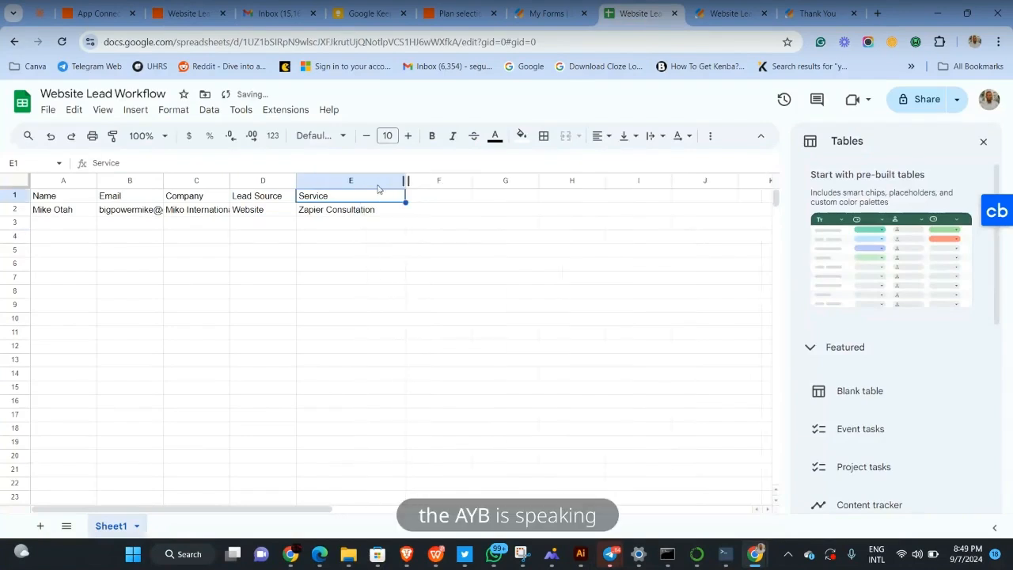
click(277, 184)
drag(296, 180, 356, 181)
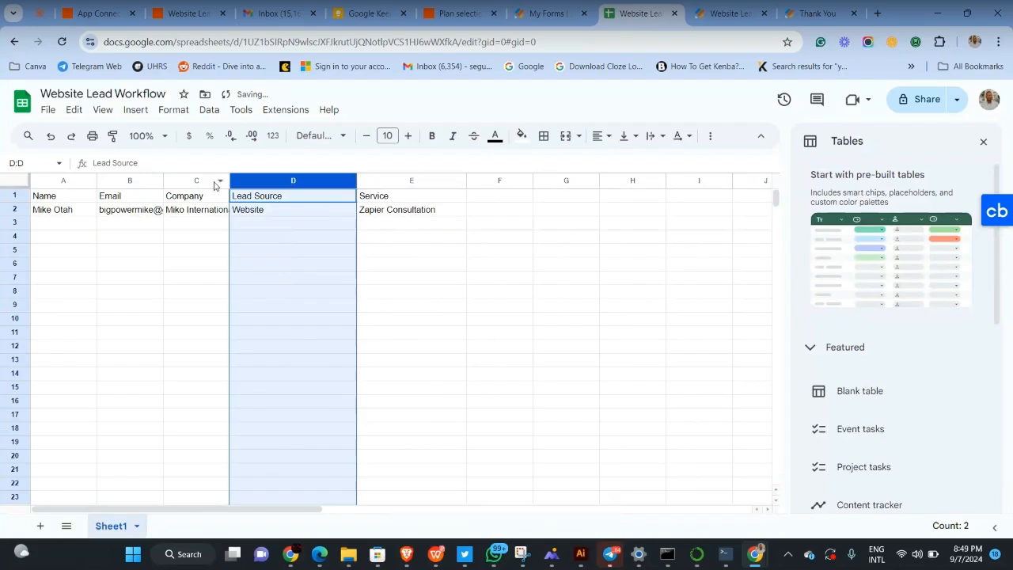
click(215, 184)
drag(229, 180, 298, 181)
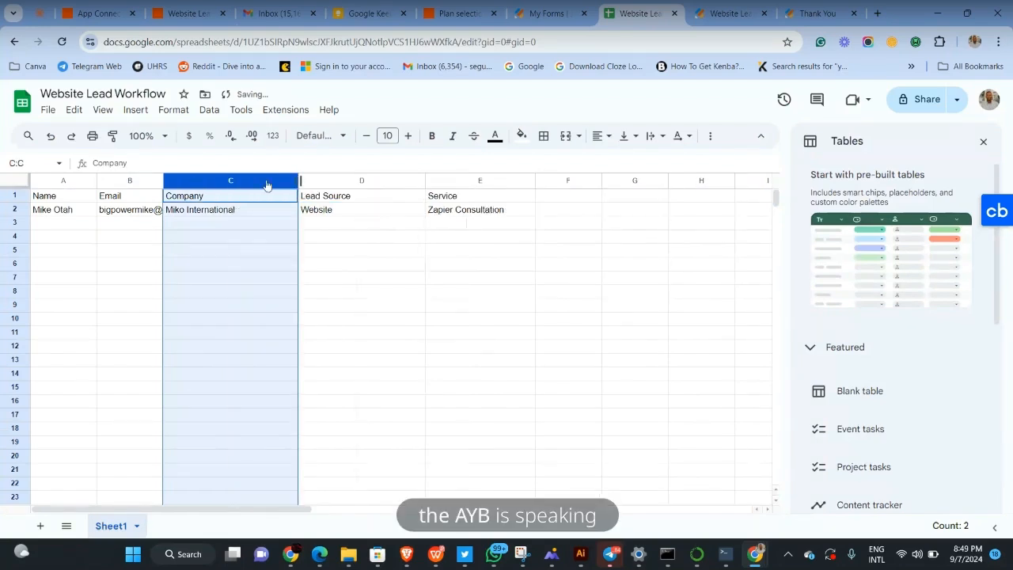
click(138, 180)
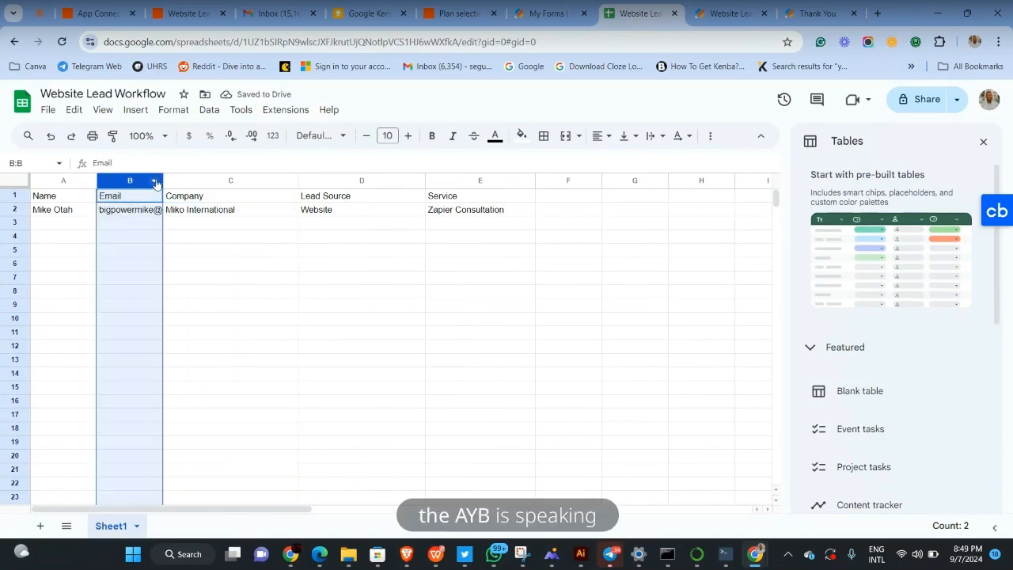
drag(163, 180, 223, 181)
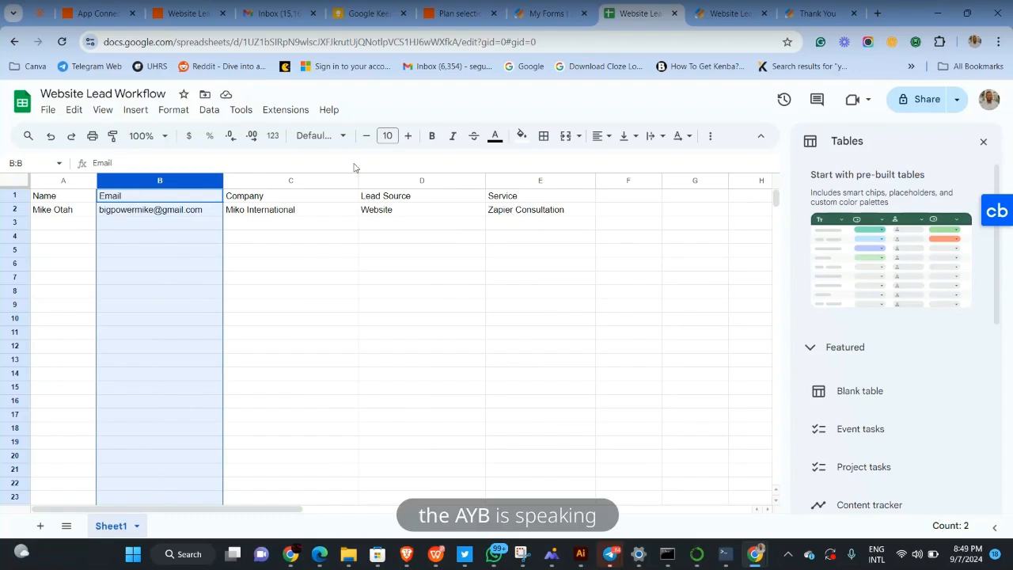
Publish the Website Lead workflow Zap as live version v1
click(174, 13)
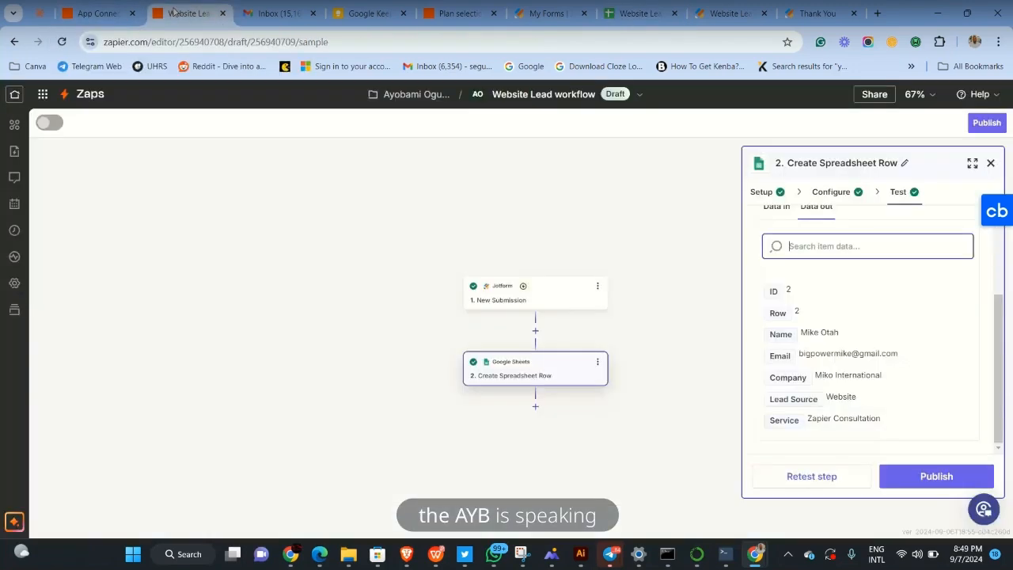
click(917, 475)
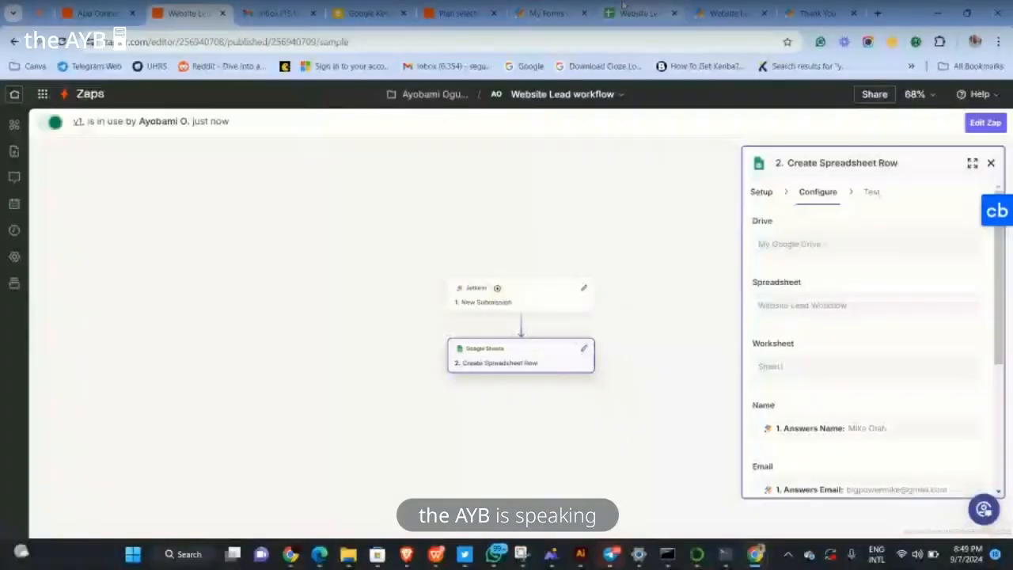
Return to the Jotform preview tabs and check the submission Thank You page
click(629, 11)
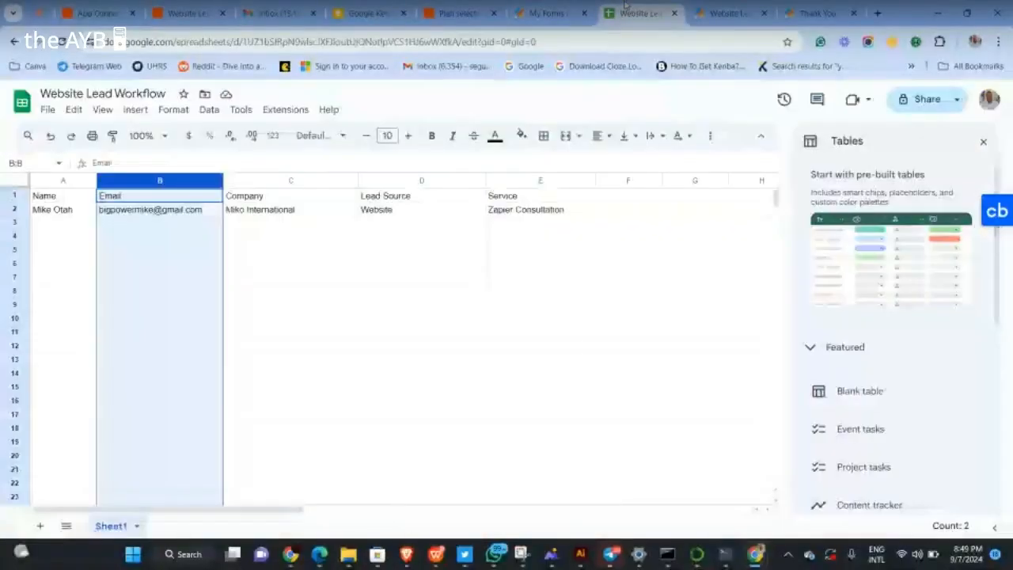
click(712, 13)
scroll(486, 242, up, 2)
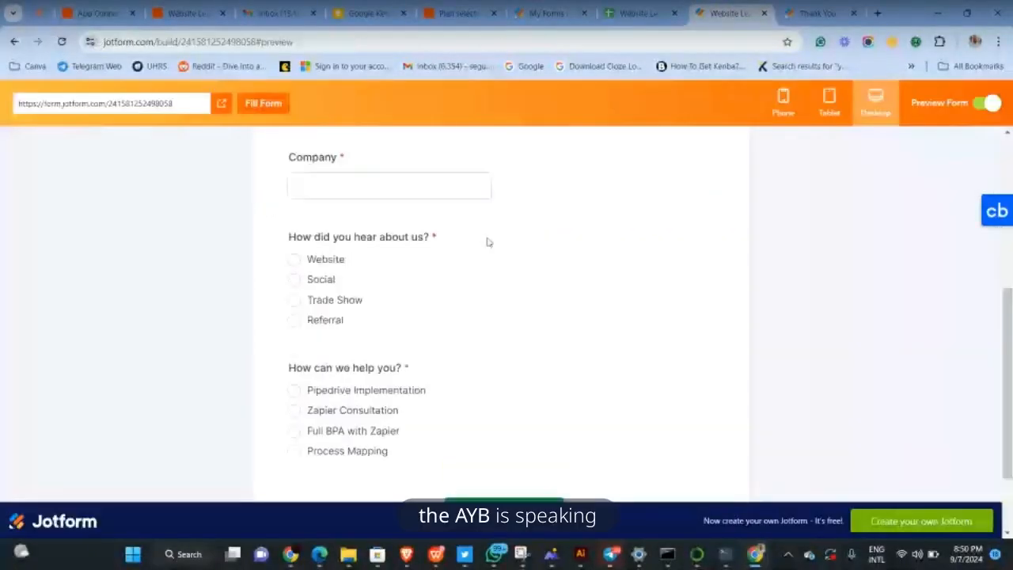
click(815, 13)
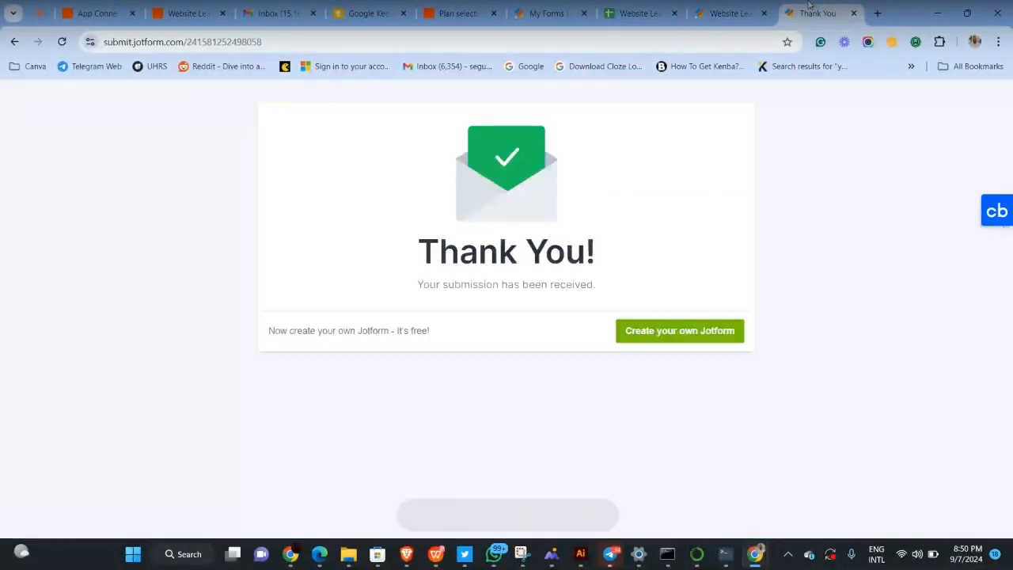
Open the live Registration form and enter the lead's first and last name
click(723, 8)
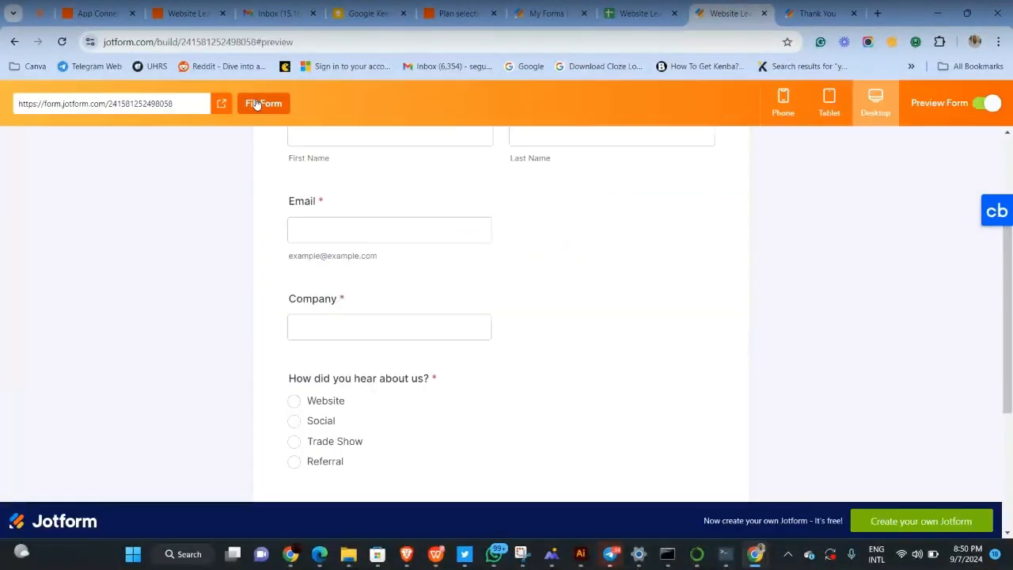
click(221, 105)
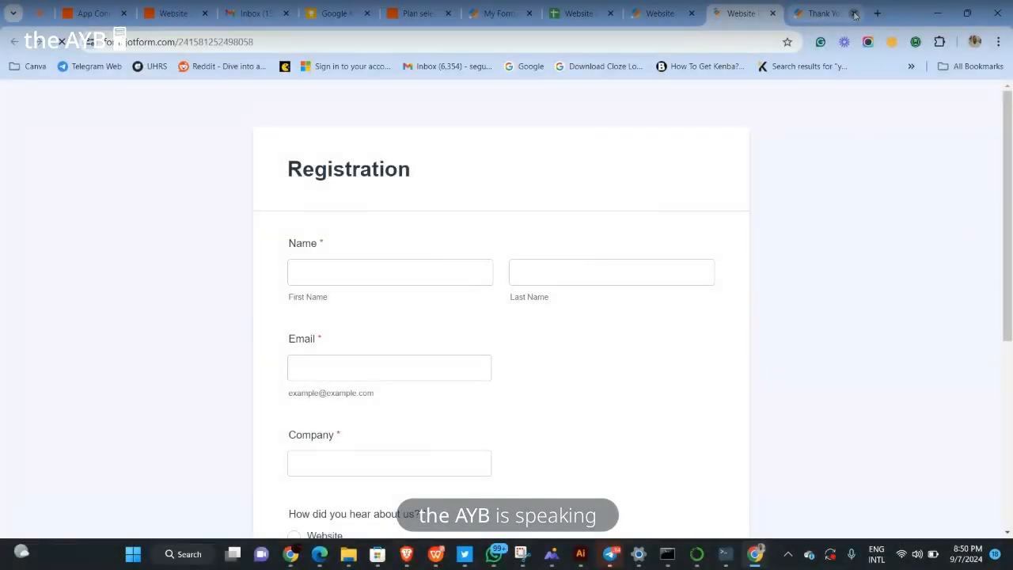
click(426, 270)
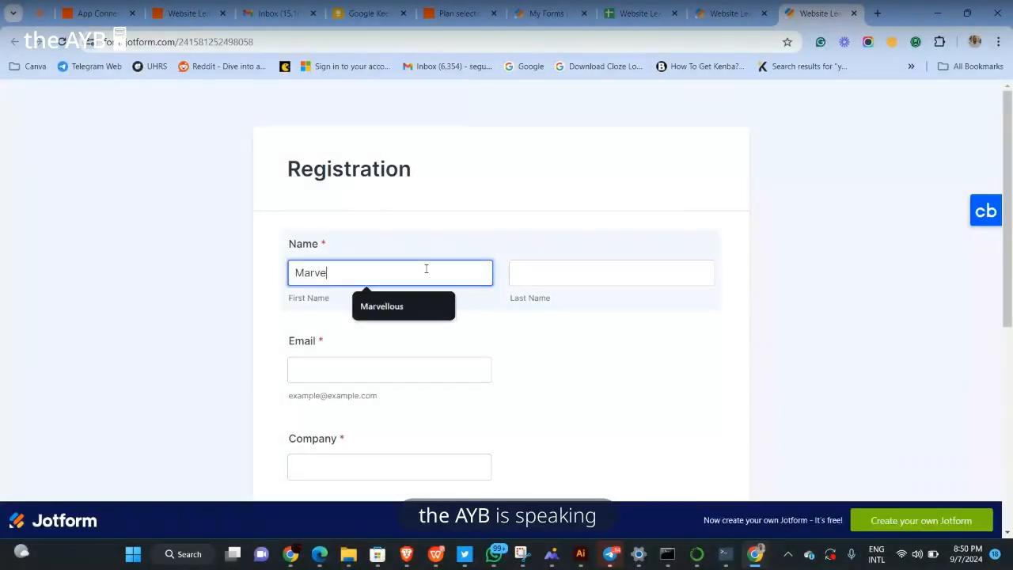
click(529, 271)
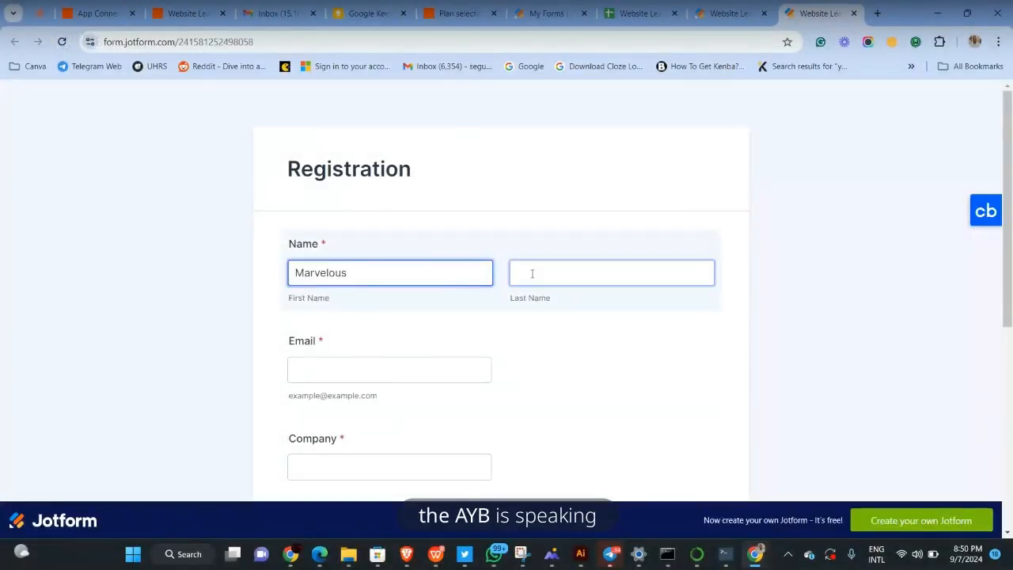
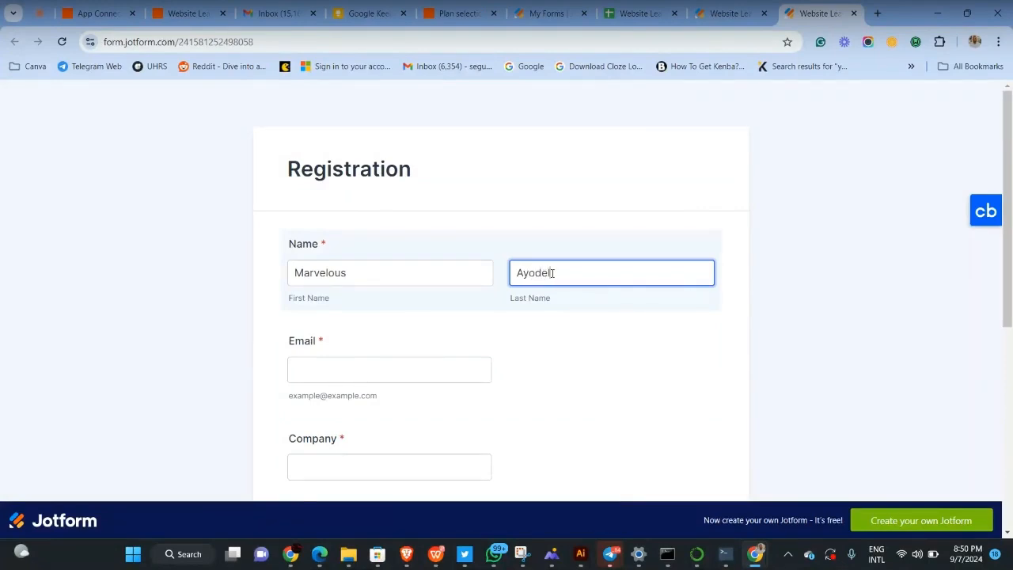
Fill the Email field from the saved autofill suggestion
click(339, 375)
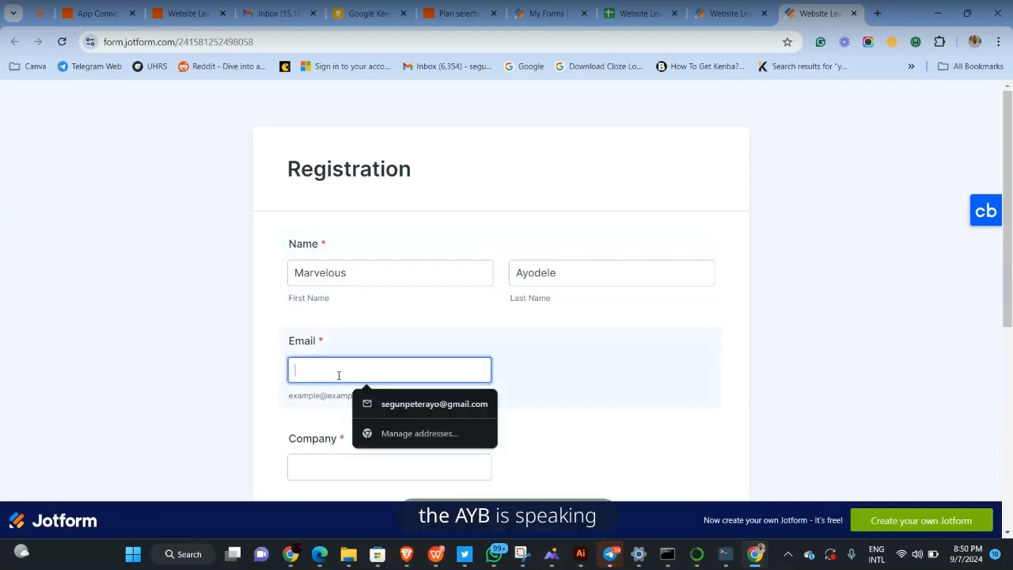
text(marv)
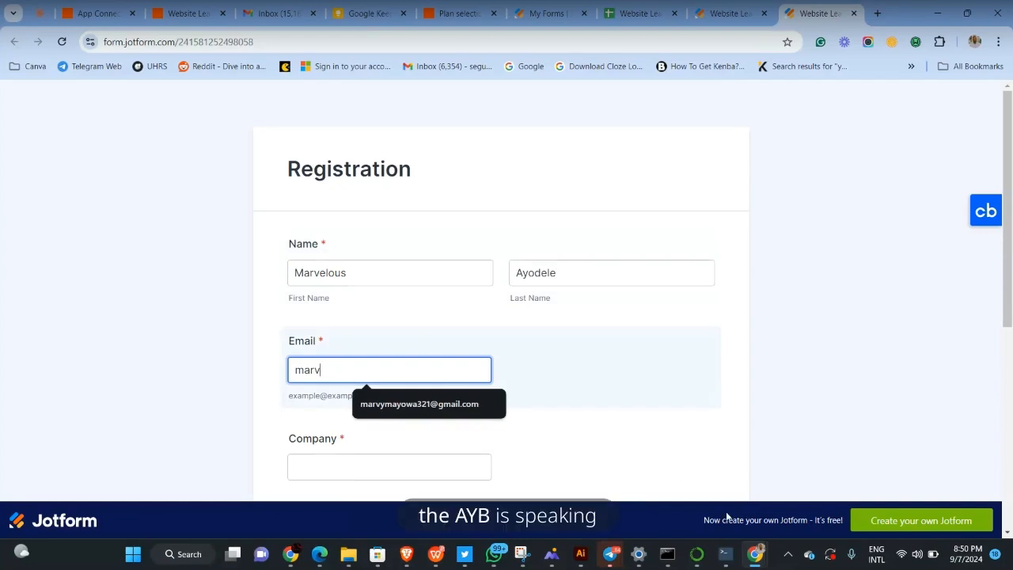
click(615, 560)
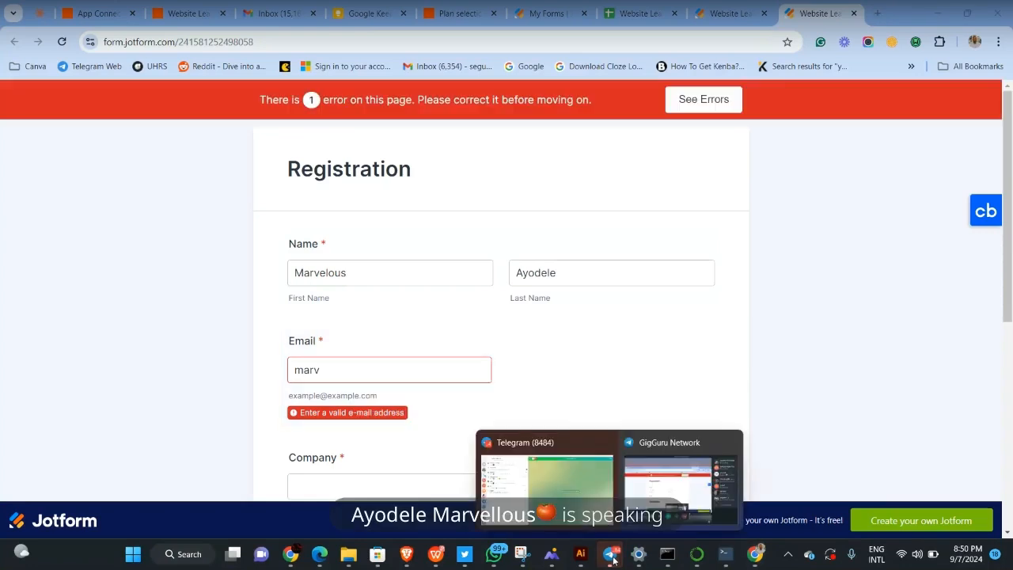
click(402, 373)
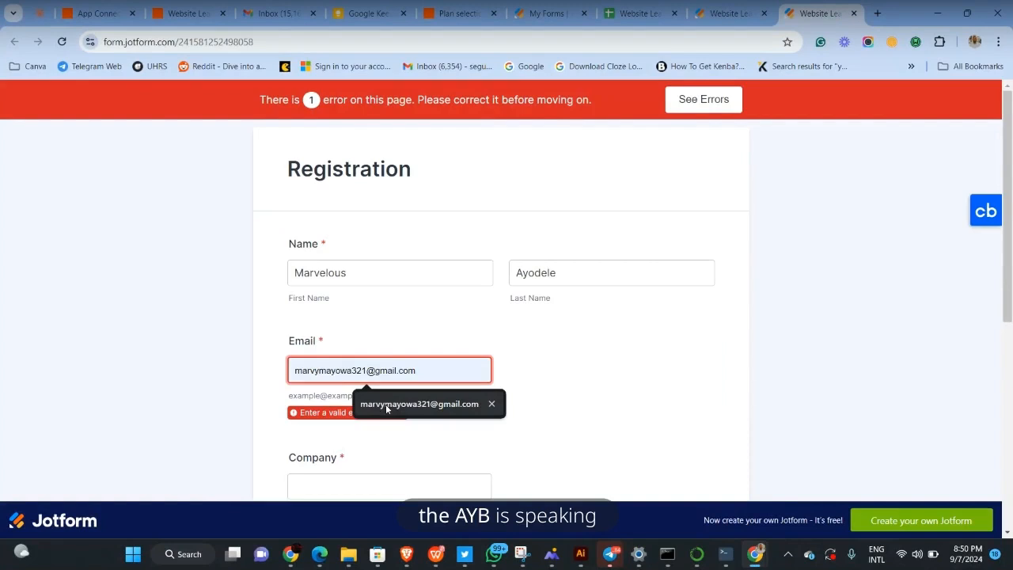
click(392, 402)
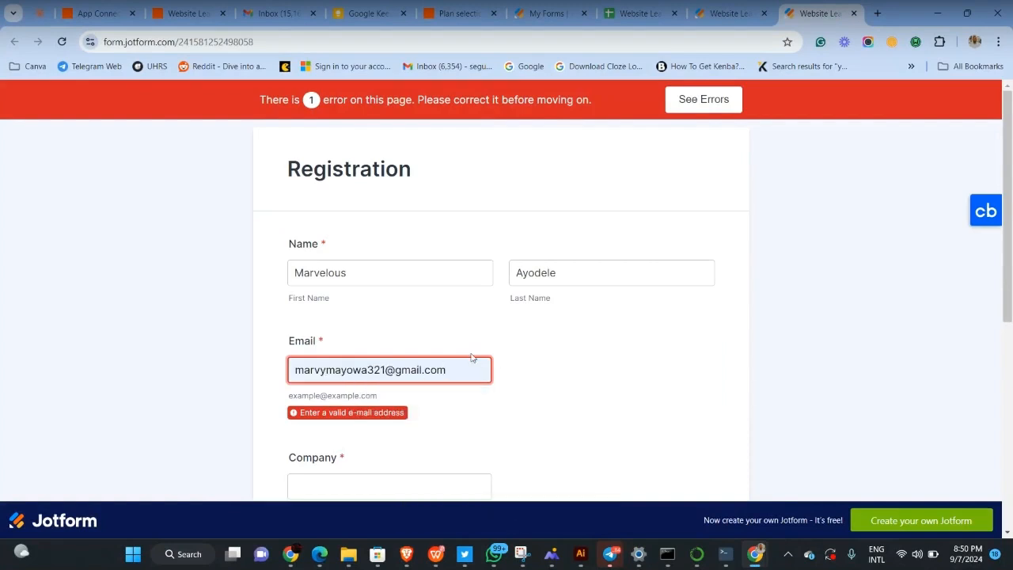
click(544, 368)
scroll(366, 328, down, 1)
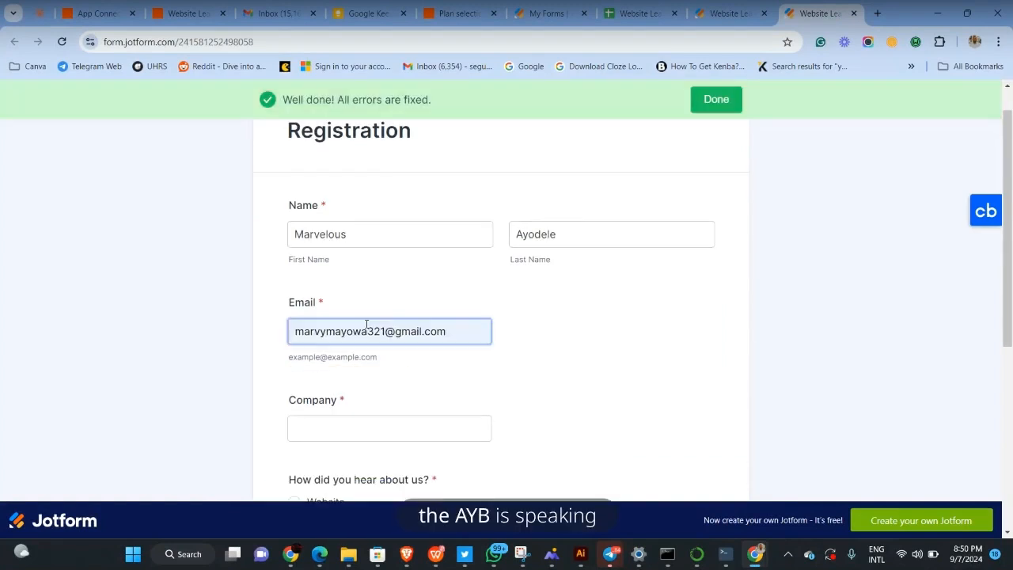
Enter VGC Inc. as the company, dismissing a WhatsApp notification along the way
click(357, 420)
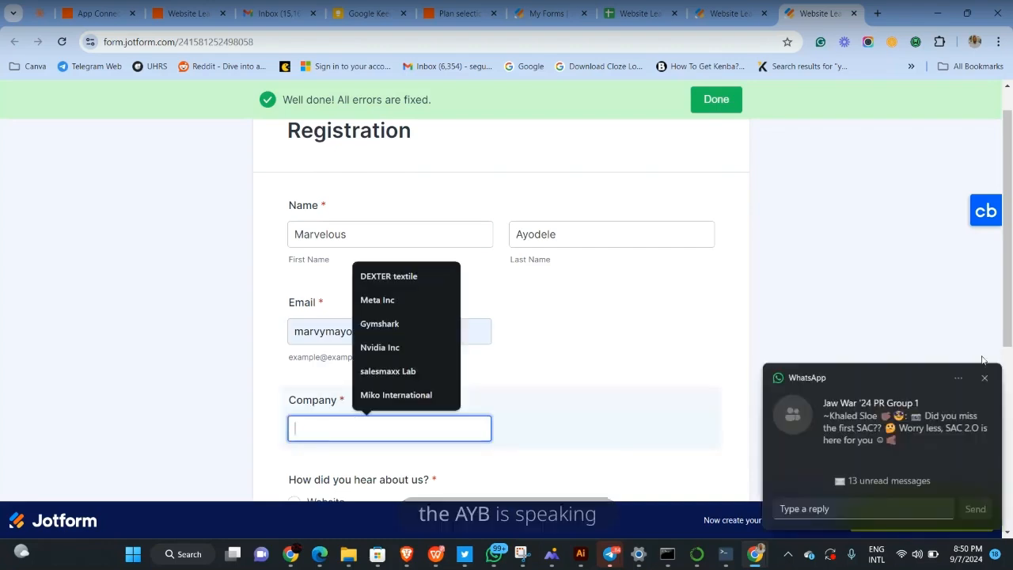
click(985, 380)
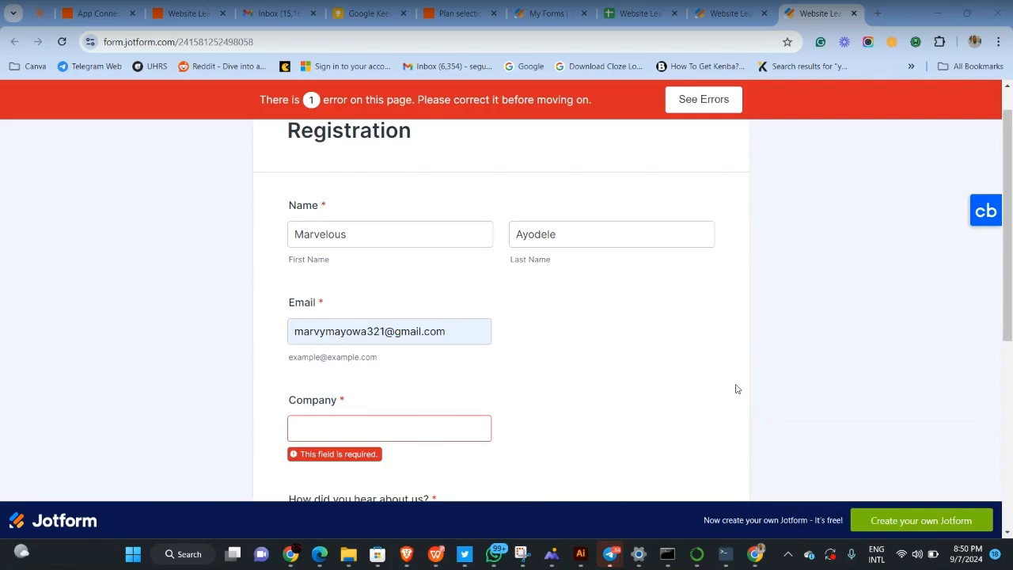
scroll(735, 389, down, 1)
click(475, 387)
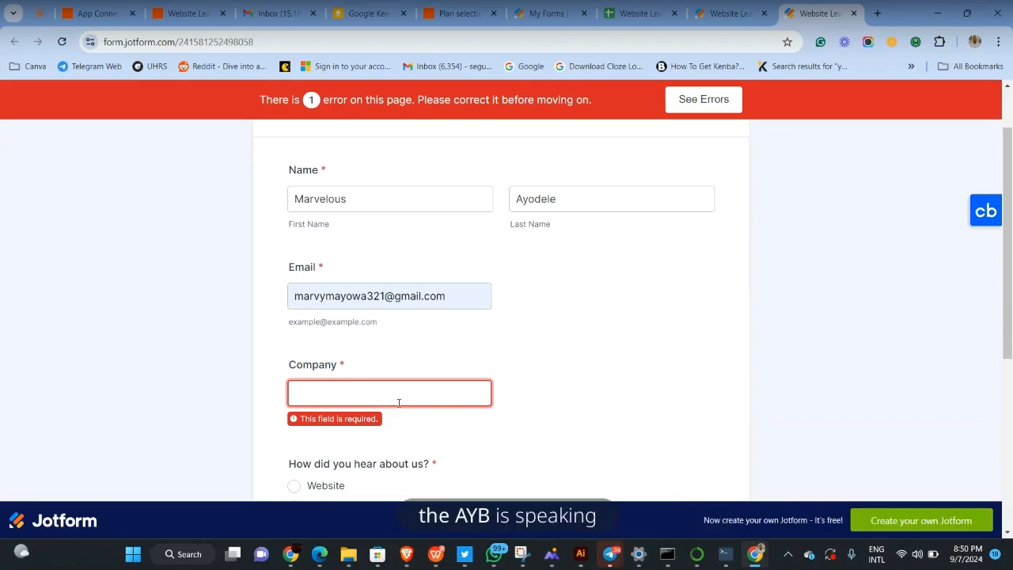
text(VGC in)
key(BackSpace)
text(Inc.)
Choose Referral as the lead source and Pipedrive Implementation as the service needed
click(402, 445)
scroll(400, 445, down, 1)
scroll(364, 410, down, 1)
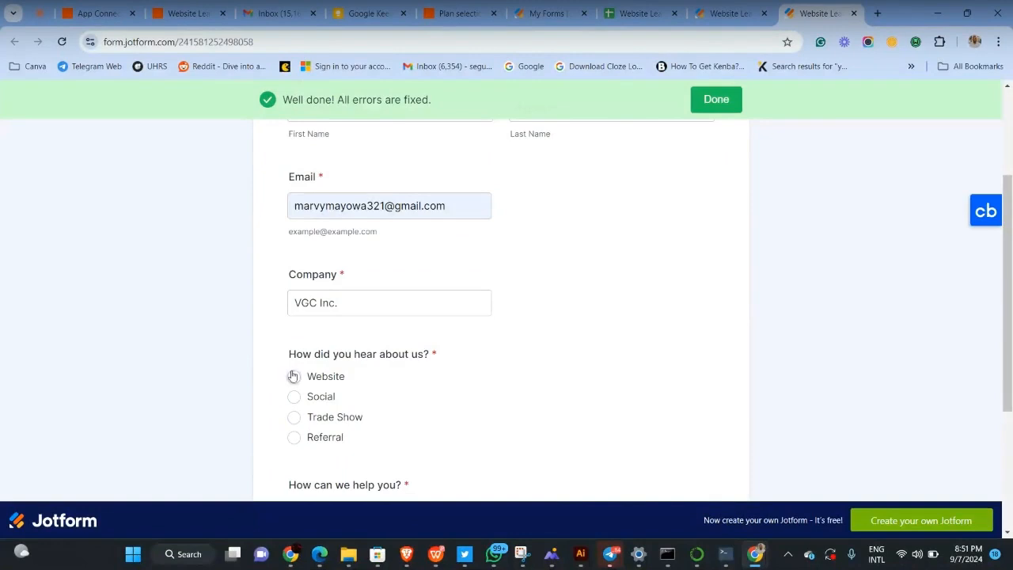
scroll(409, 387, down, 1)
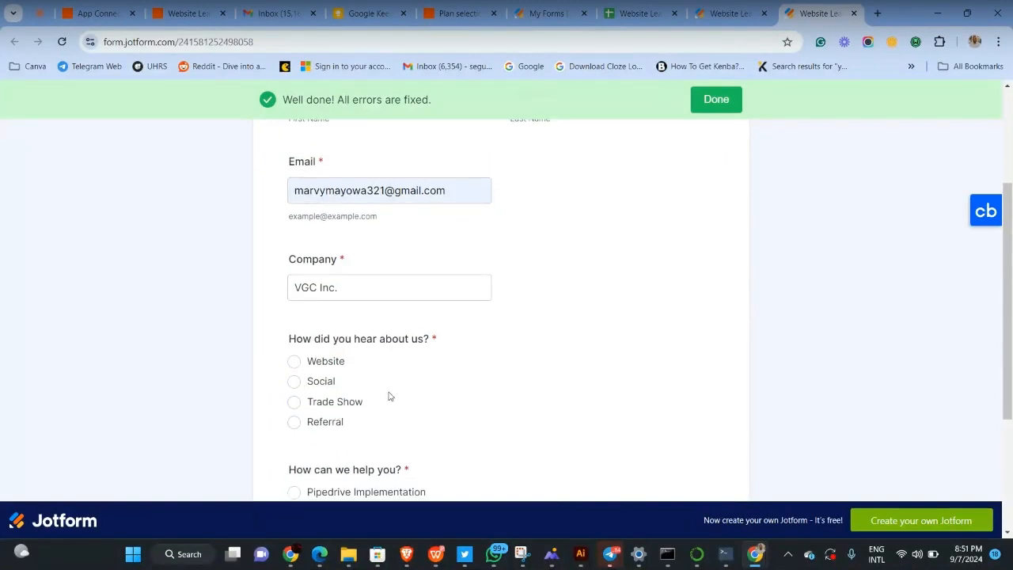
click(294, 423)
scroll(391, 410, down, 1)
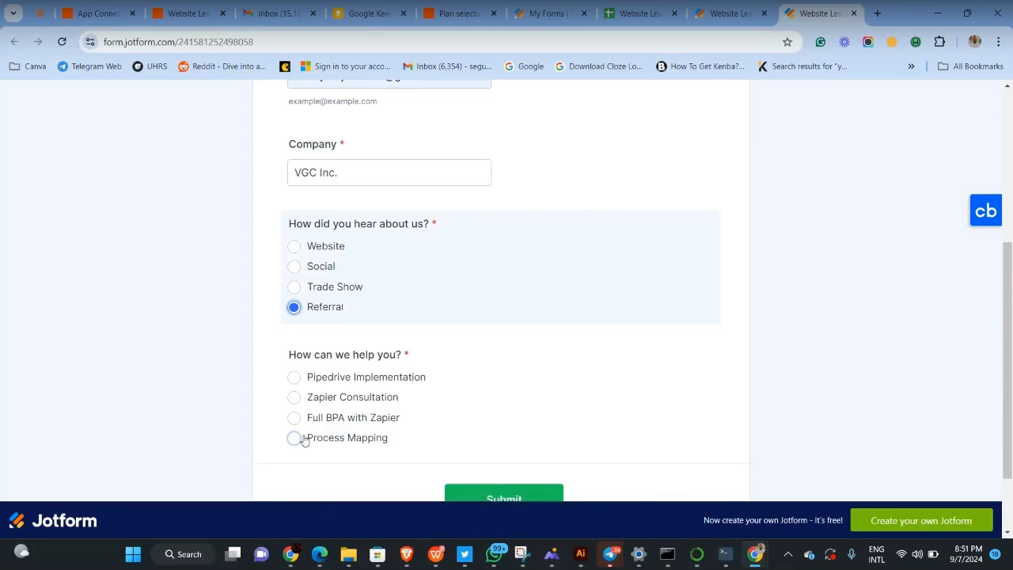
click(293, 379)
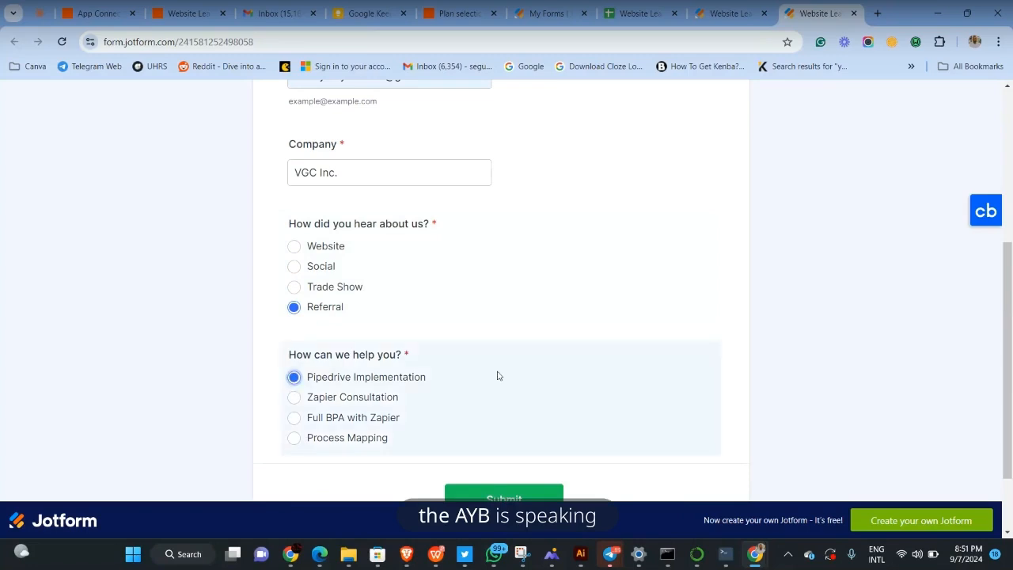
scroll(498, 376, down, 1)
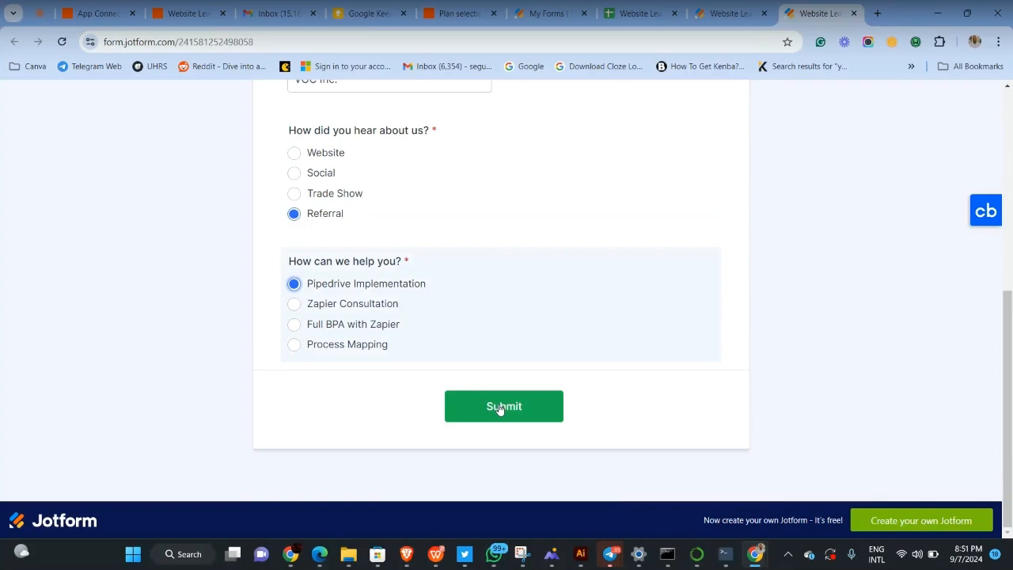
Submit the filled VGC Inc. lead form and start the hCaptcha human check
click(630, 11)
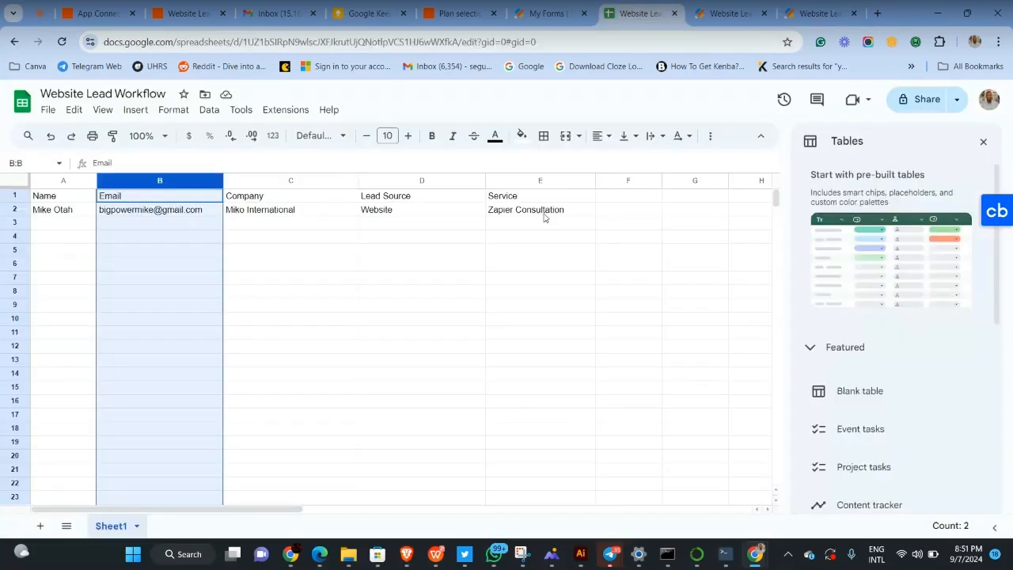
click(817, 11)
click(467, 408)
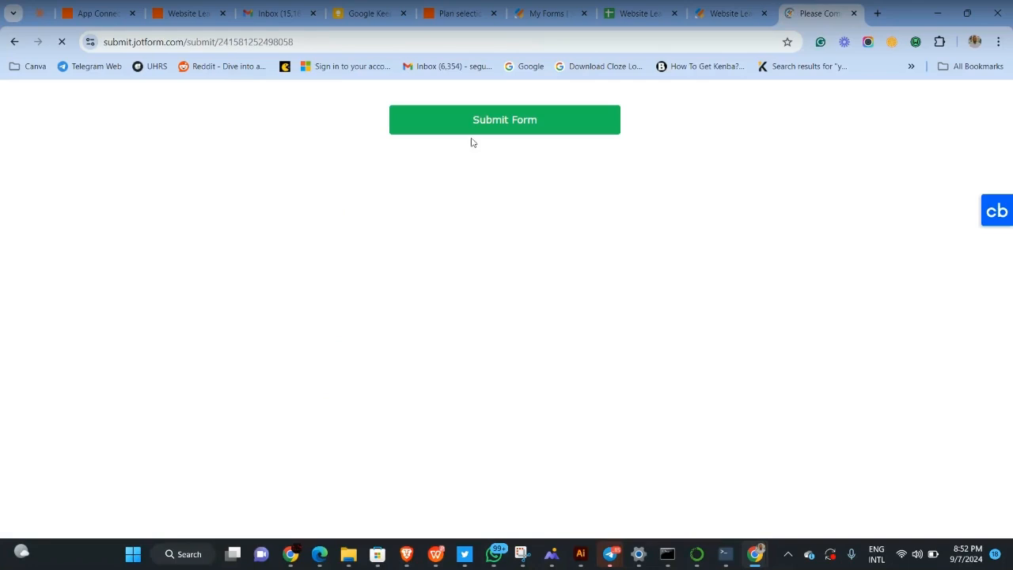
click(433, 117)
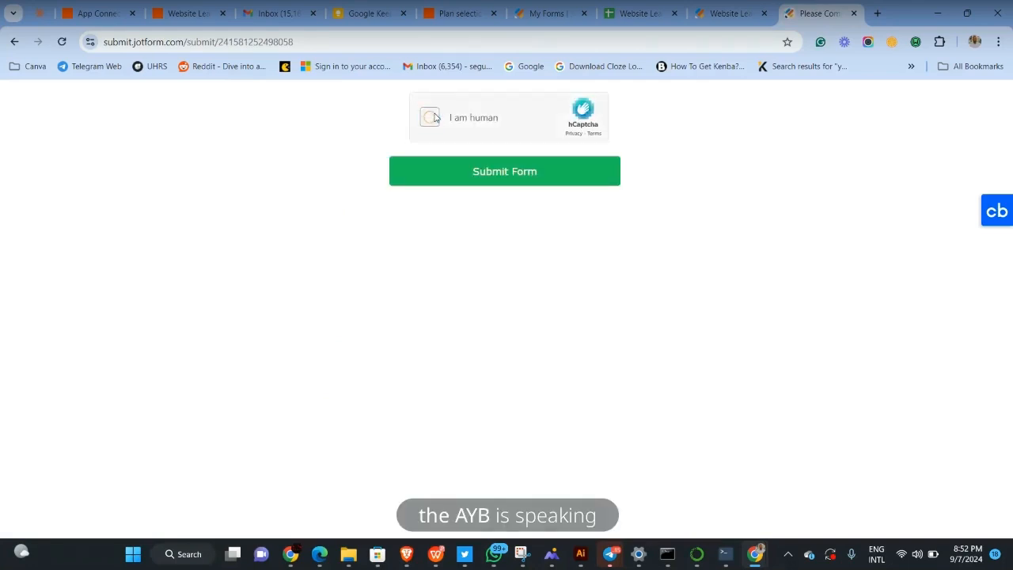
click(433, 117)
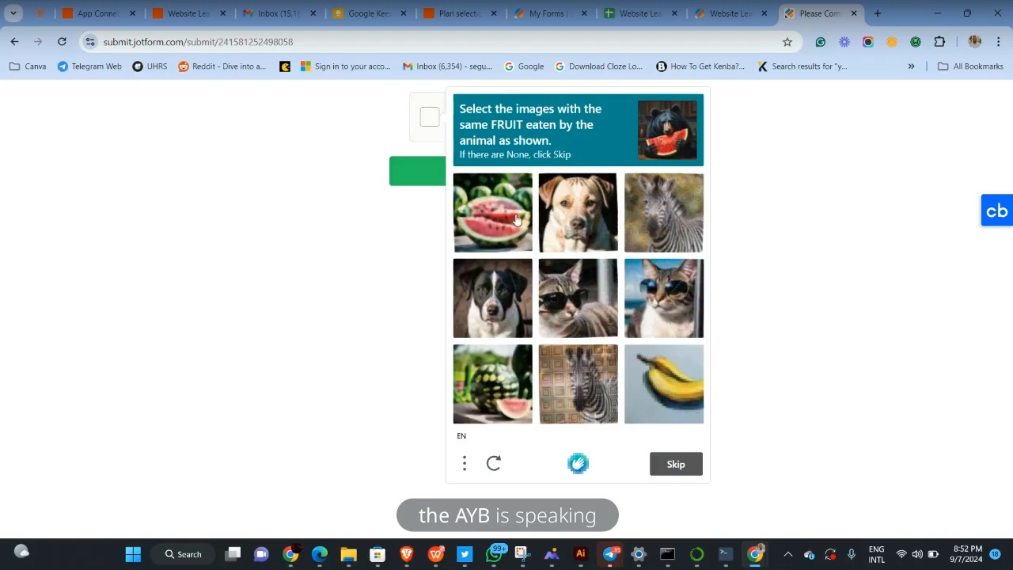
Pass the watermelon image check, send the submission, and view the new sheet row 3
click(517, 225)
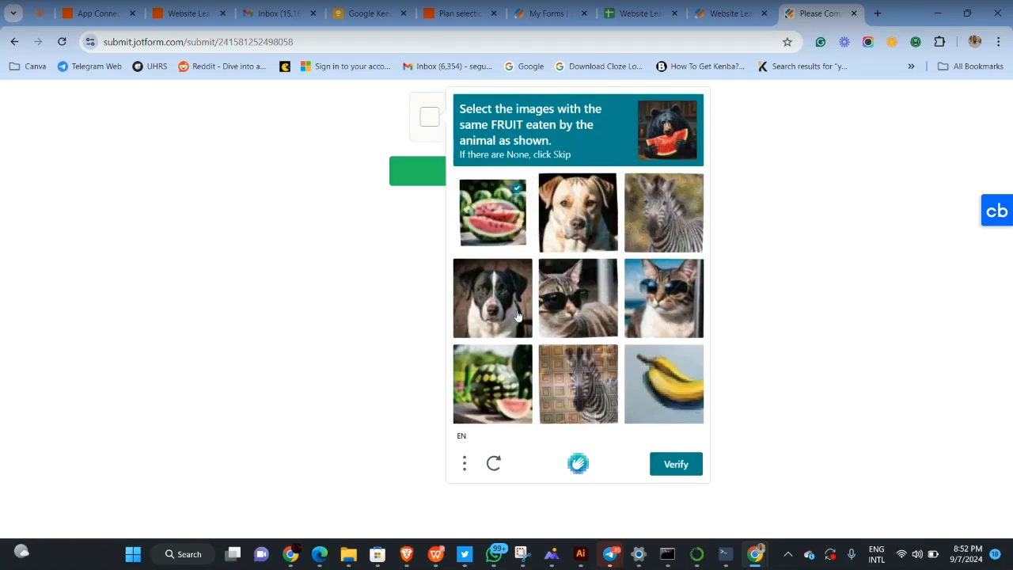
click(492, 395)
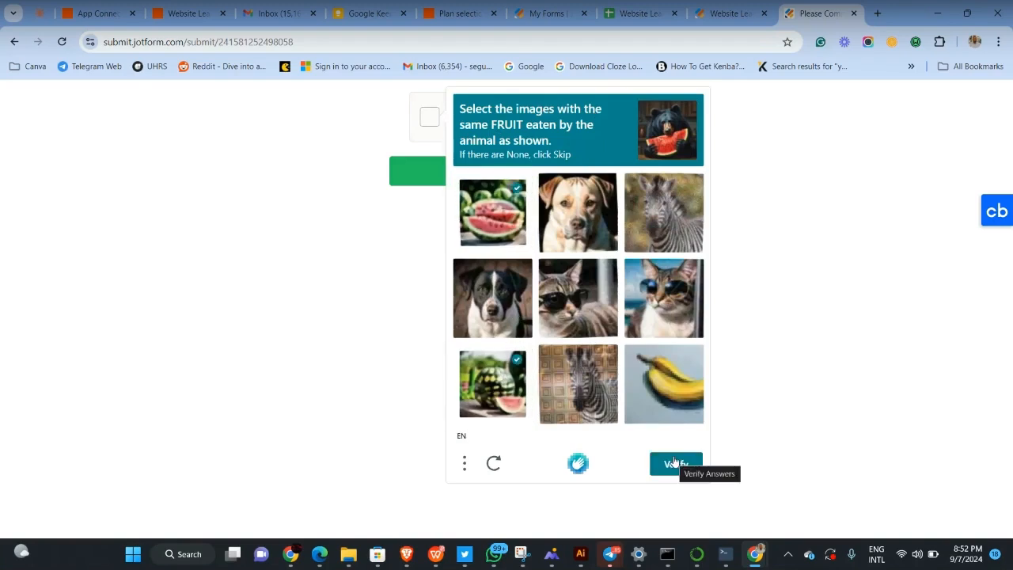
click(675, 462)
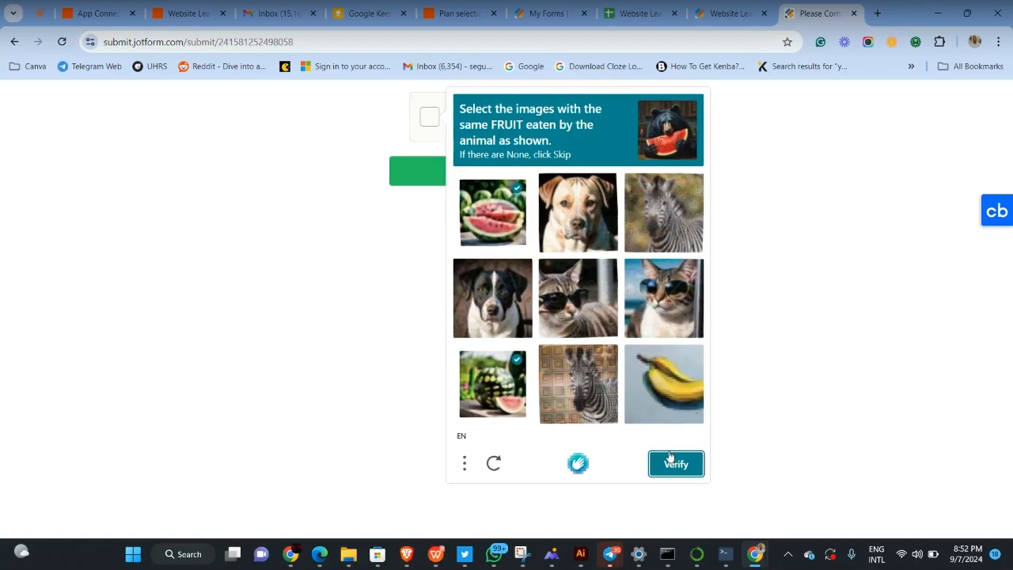
click(668, 456)
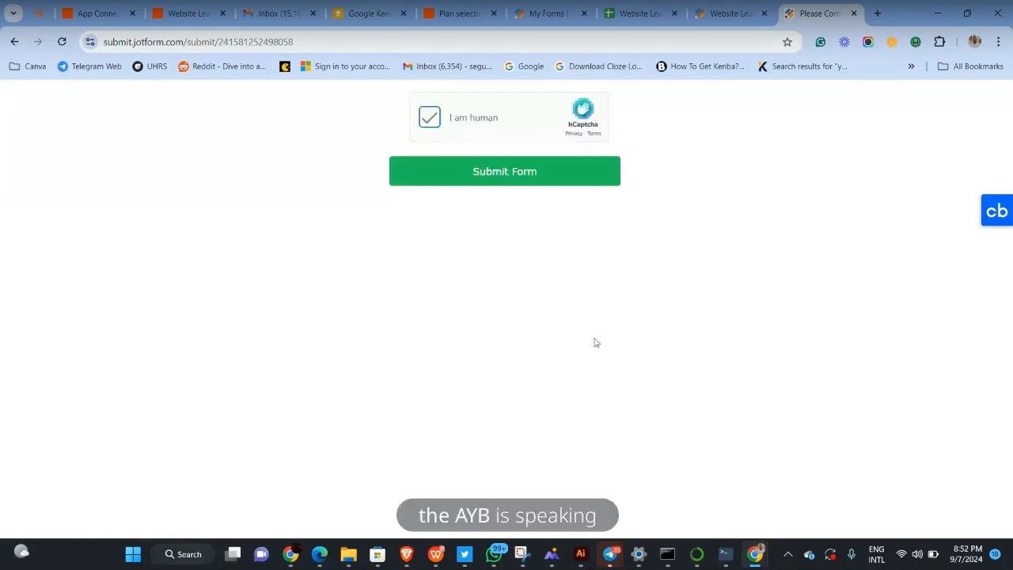
click(553, 174)
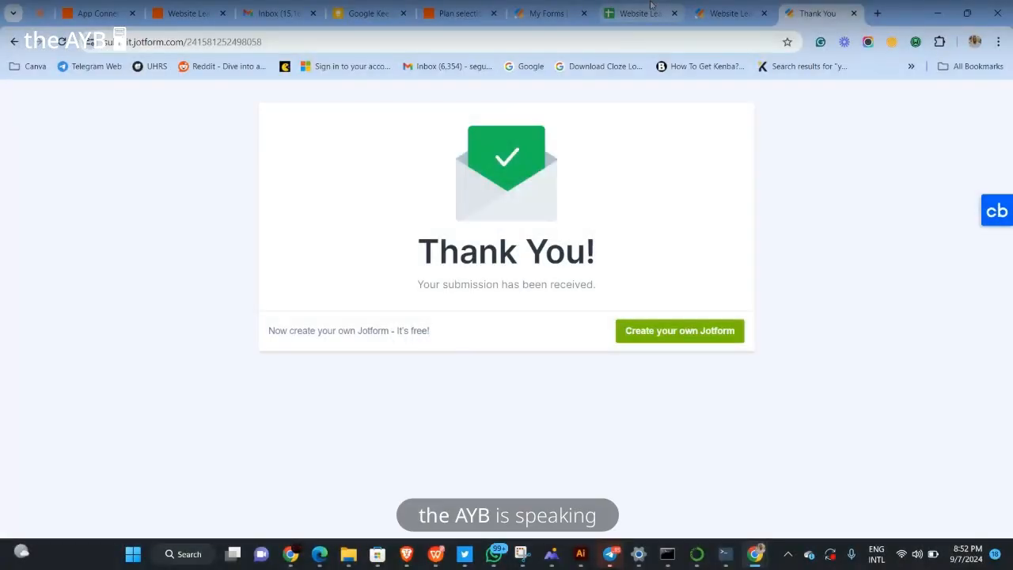
click(651, 6)
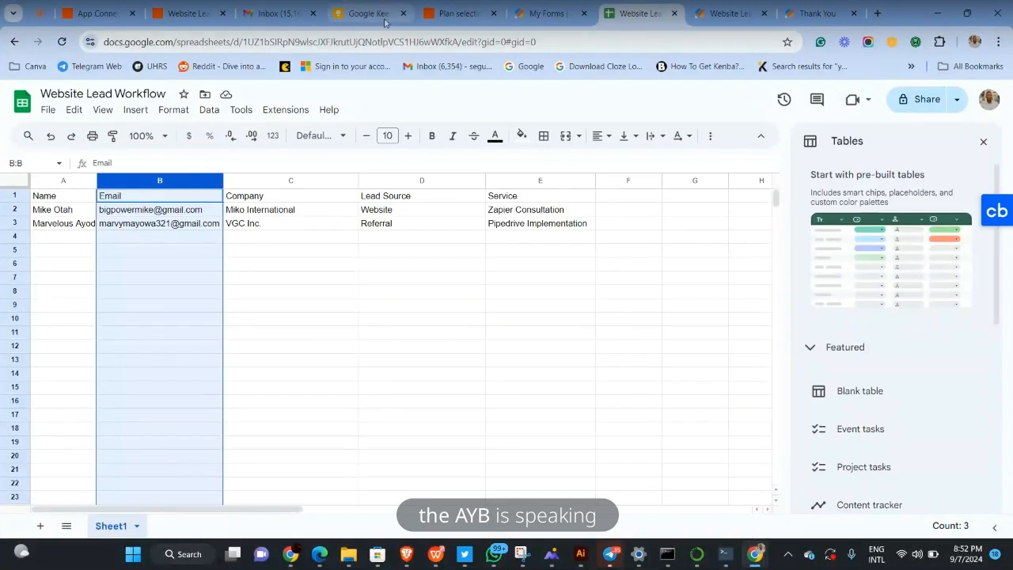
Review the new Referral / Pipedrive Implementation row, then return to the Website Lead workflow Zap
click(191, 10)
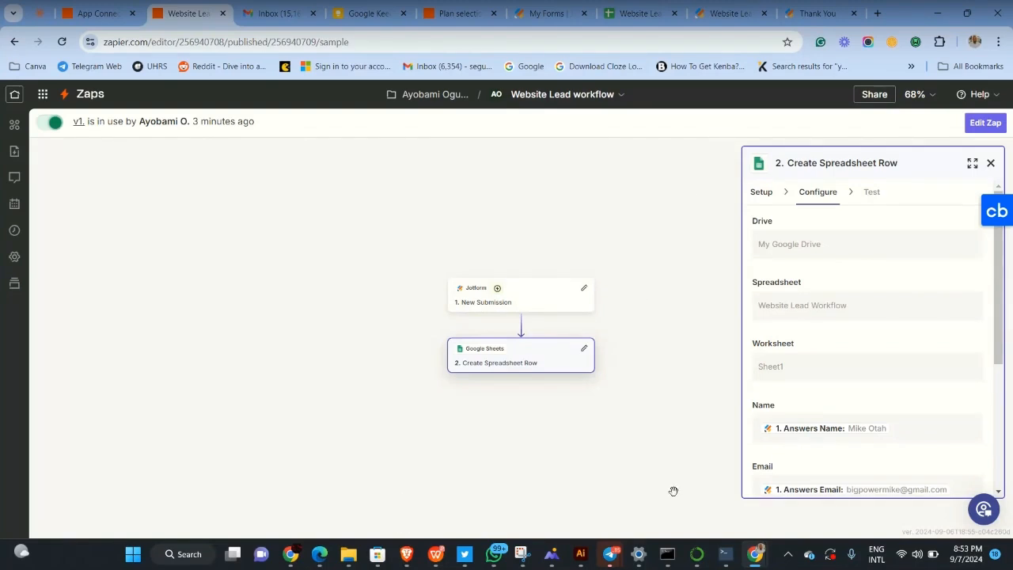
Switch to the GigGuru Network call window from Telegram's taskbar windows
click(614, 558)
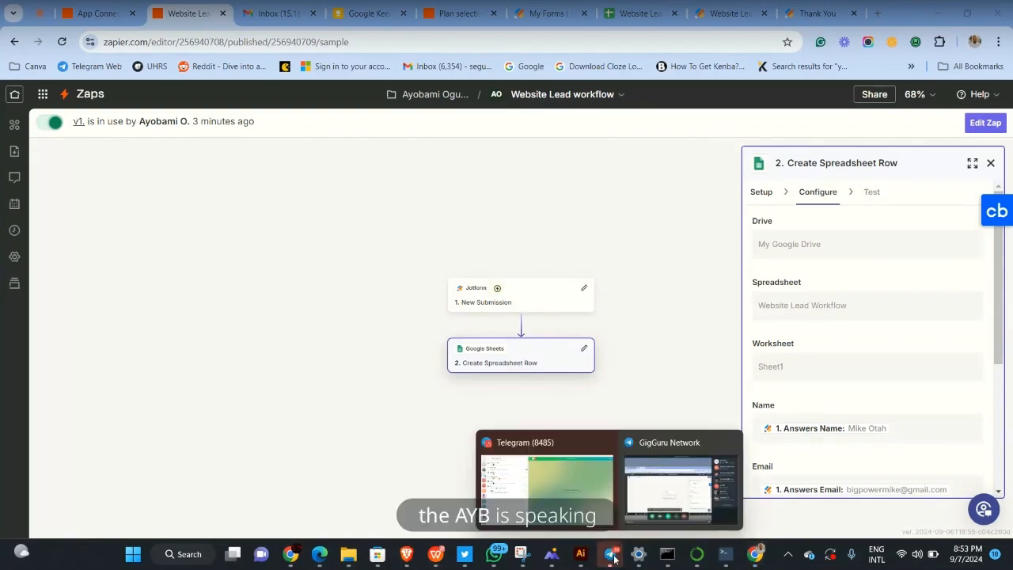
mouse_move(666, 500)
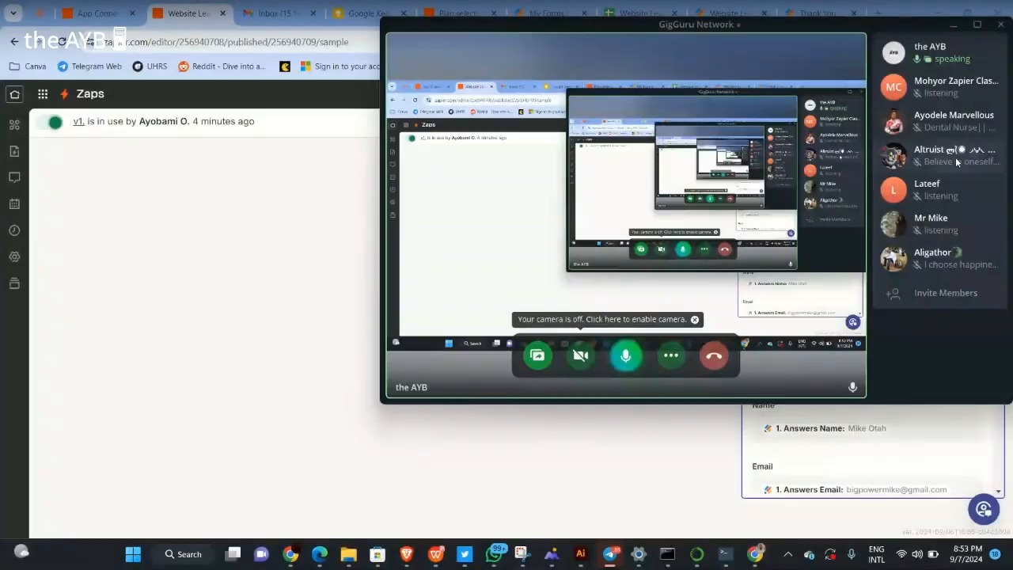
View and close a participant's details card in the GigGuru Network call
click(955, 157)
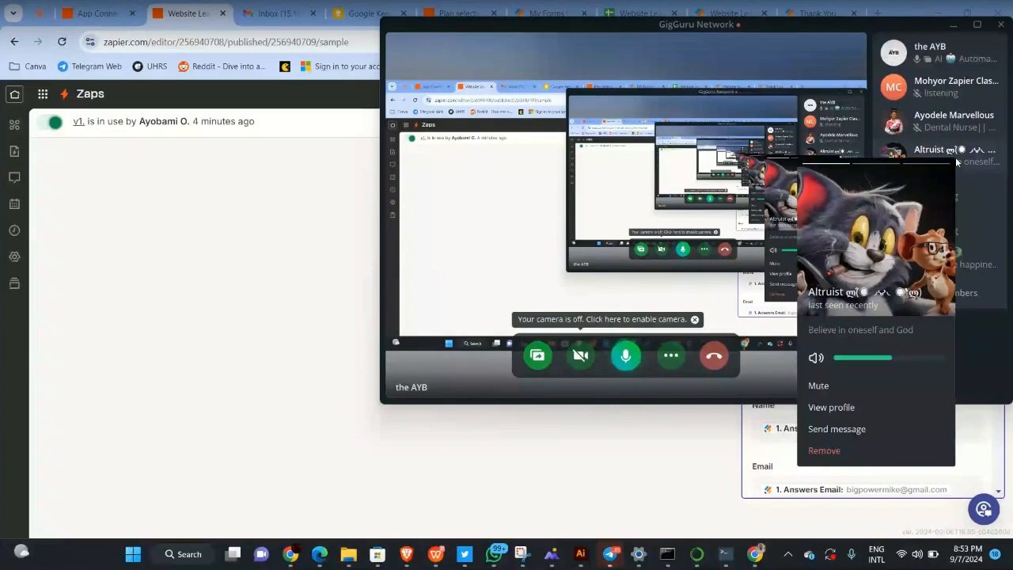
click(956, 157)
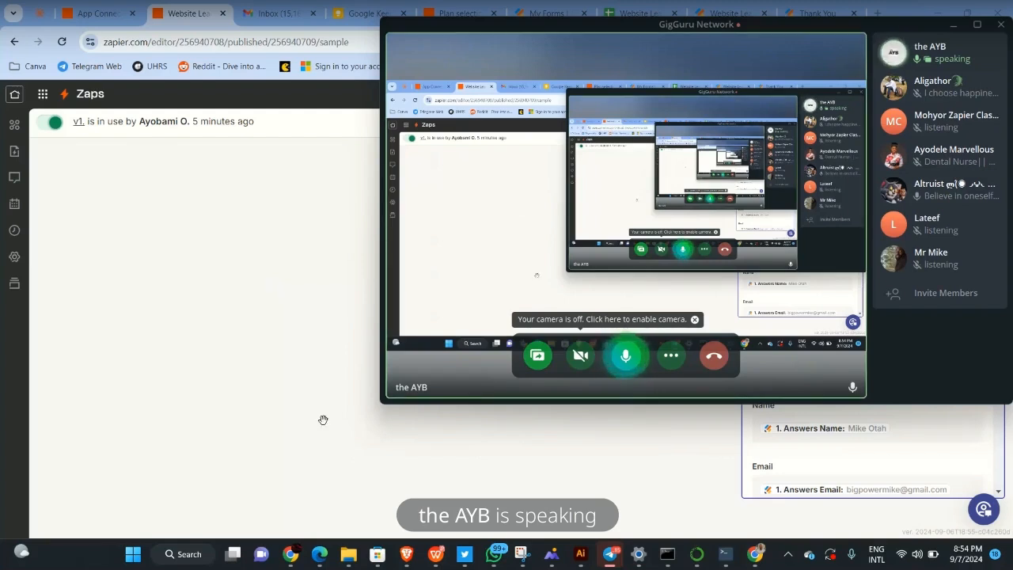
mouse_move(608, 555)
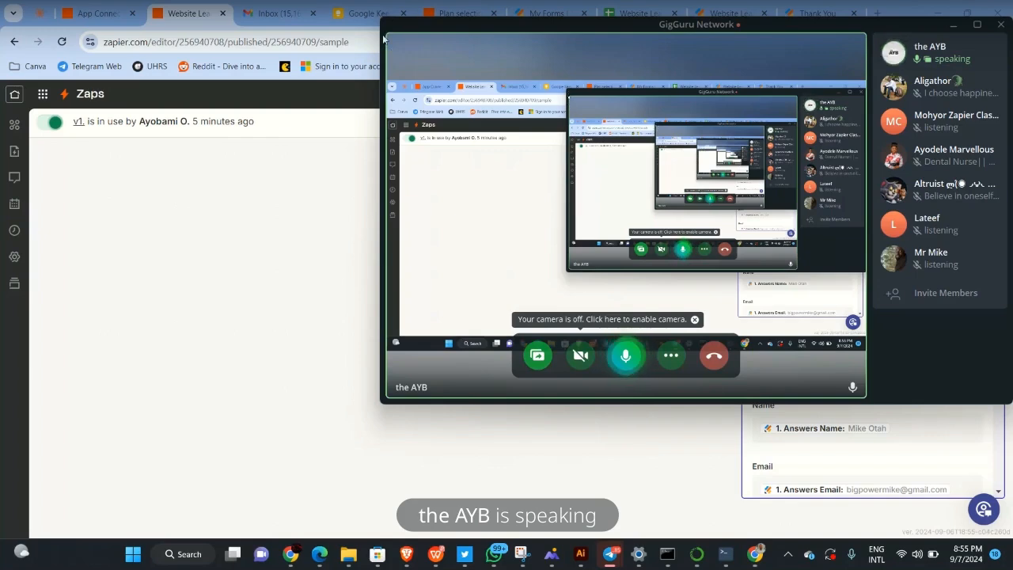
Return to the Zap editor and switch the Website Lead workflow Zap off
click(319, 290)
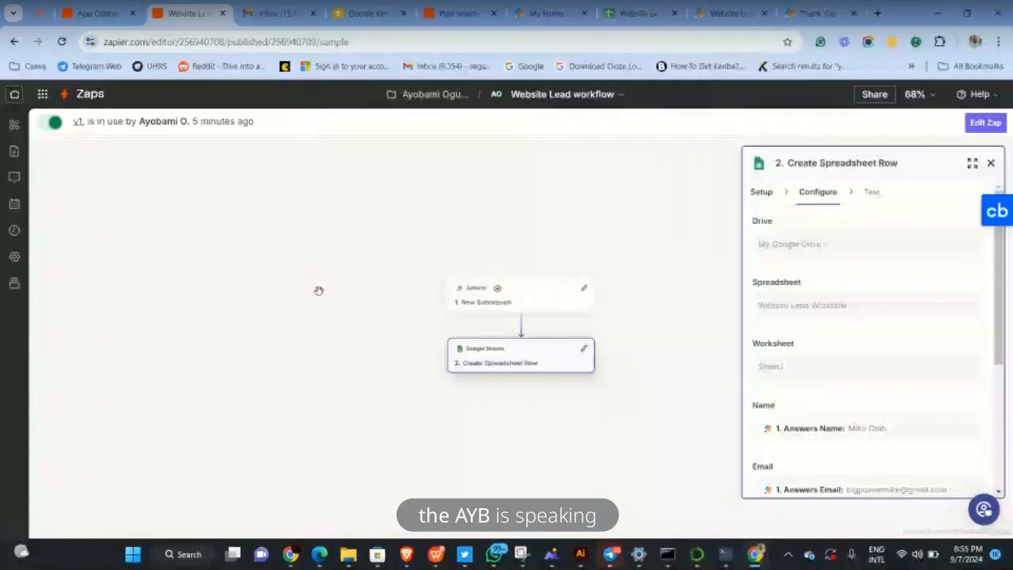
key(alt+Tab)
click(319, 290)
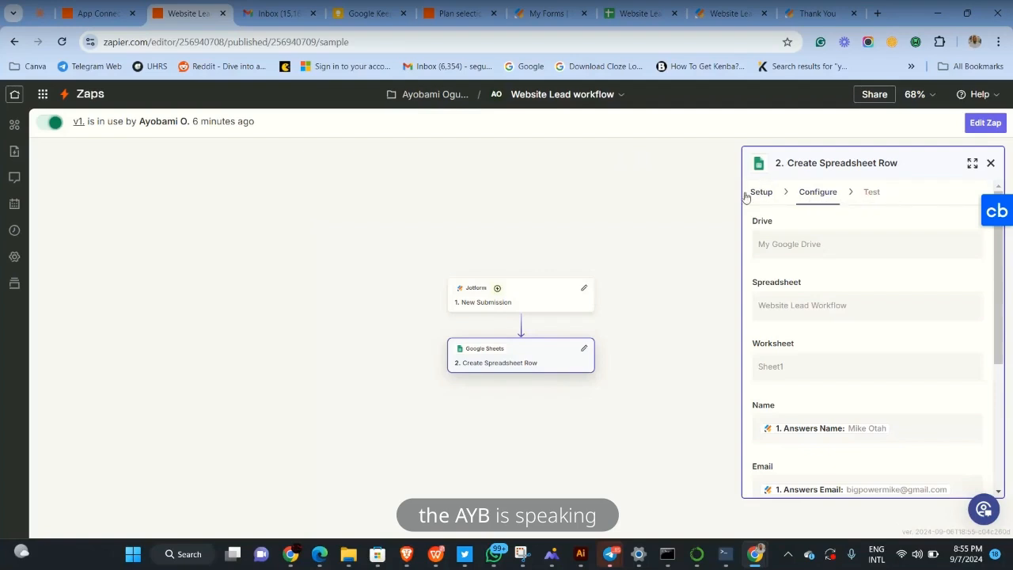
click(53, 126)
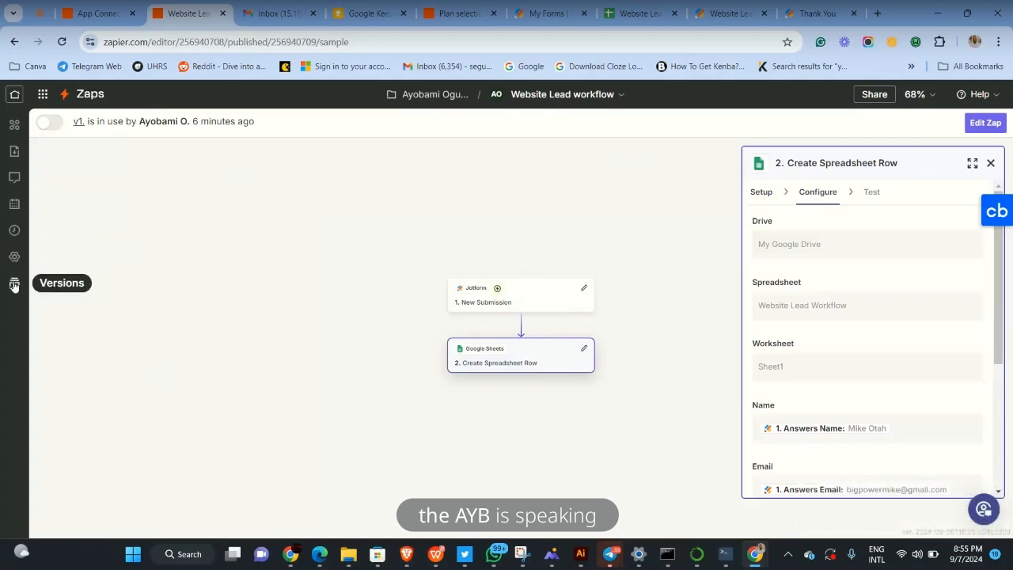
Show the version history and create an editable draft based on v1
click(14, 285)
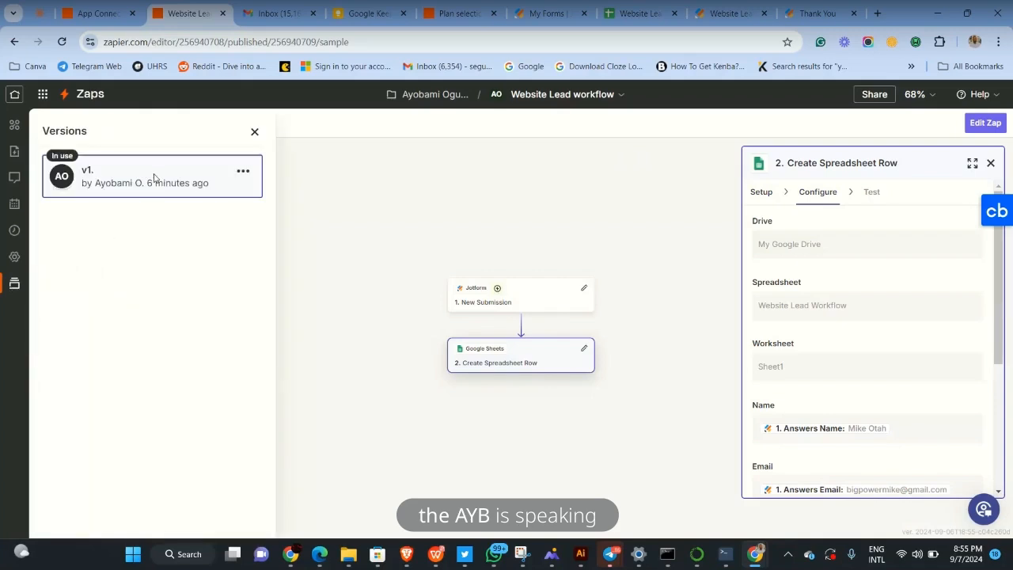
click(981, 125)
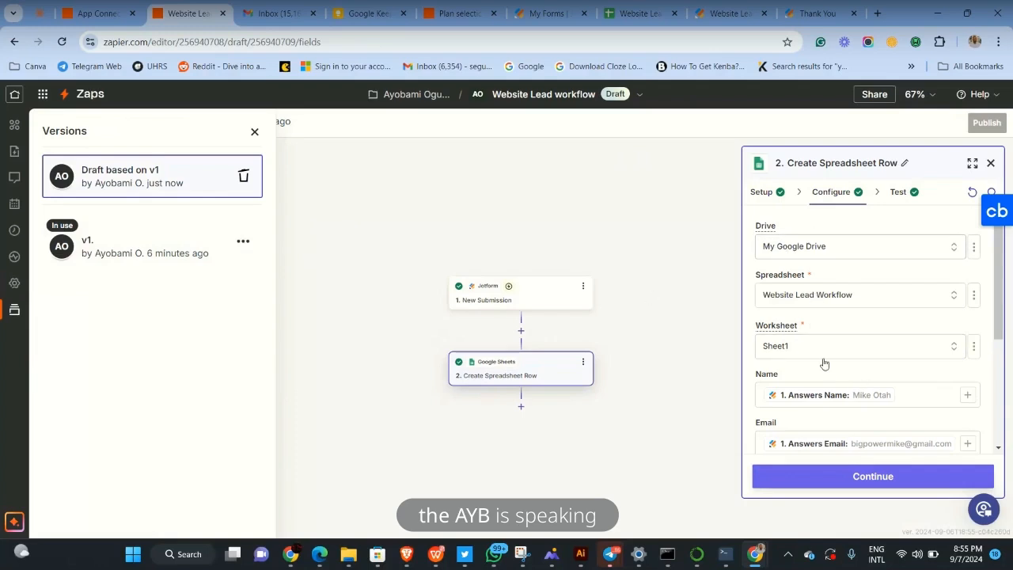
Append 5 to the Name mapping and publish the draft as new version v2
text(5)
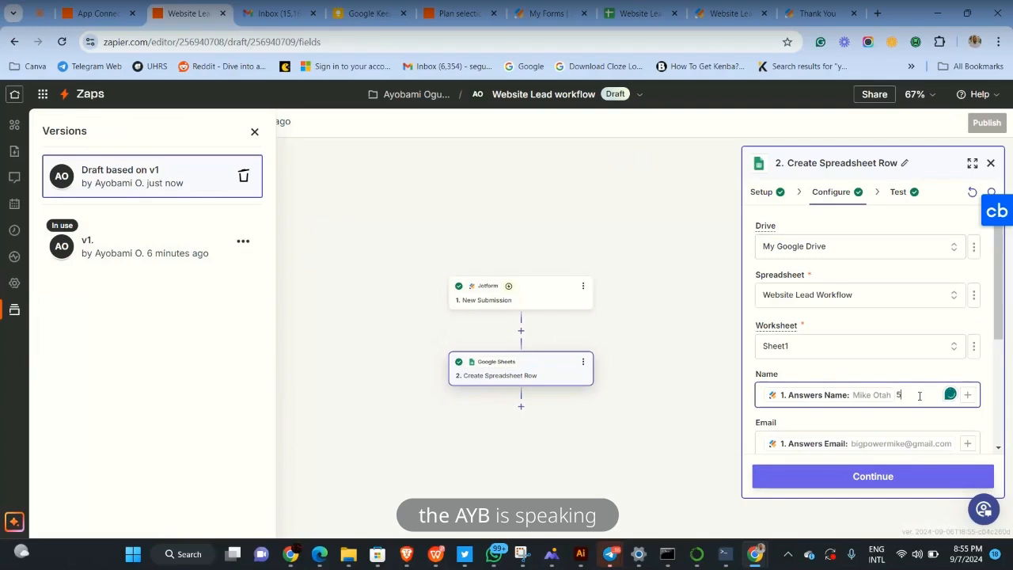
click(886, 477)
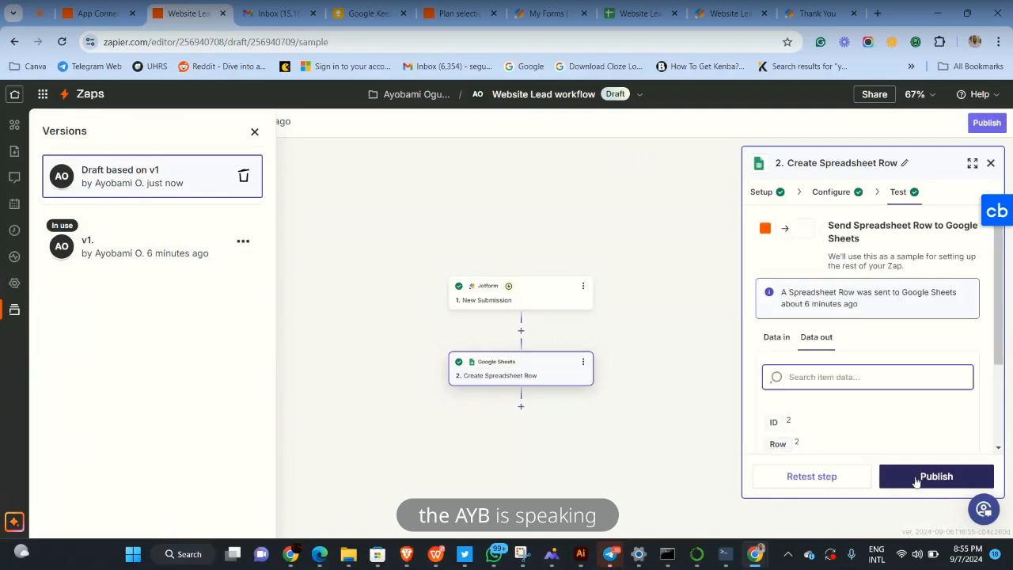
click(921, 479)
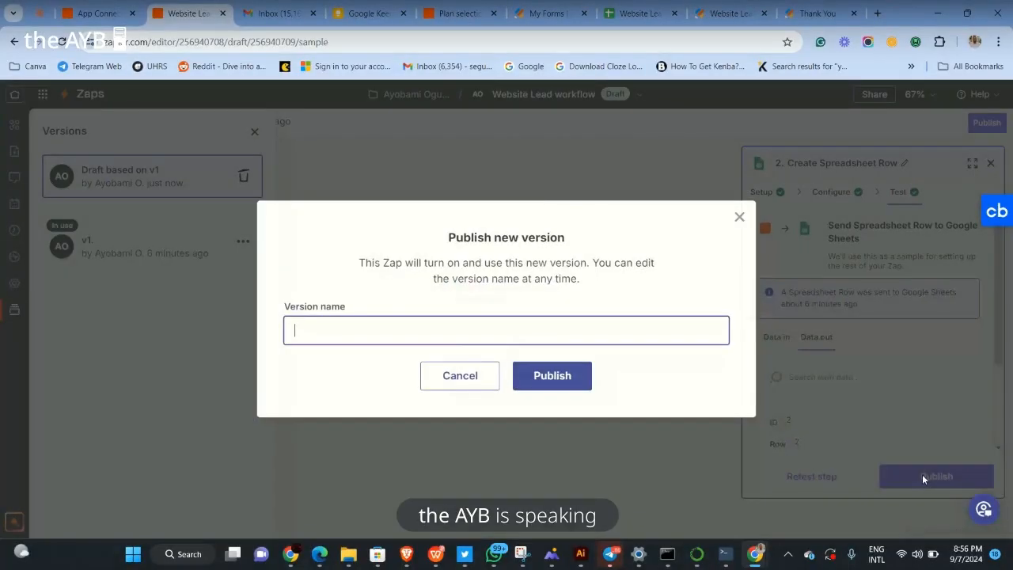
click(573, 383)
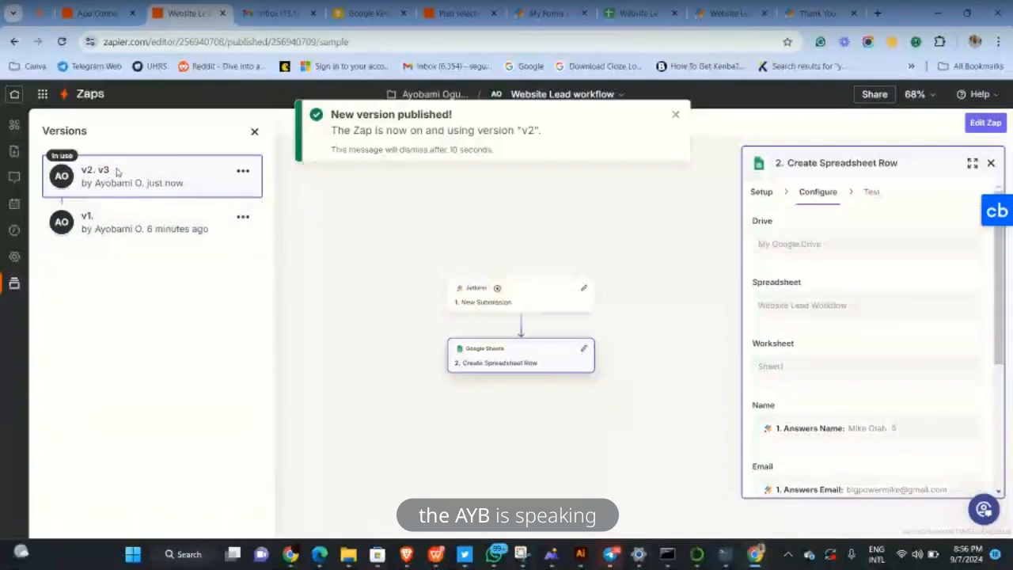
Compare the older v1 with the version in use, then close the version history
click(131, 229)
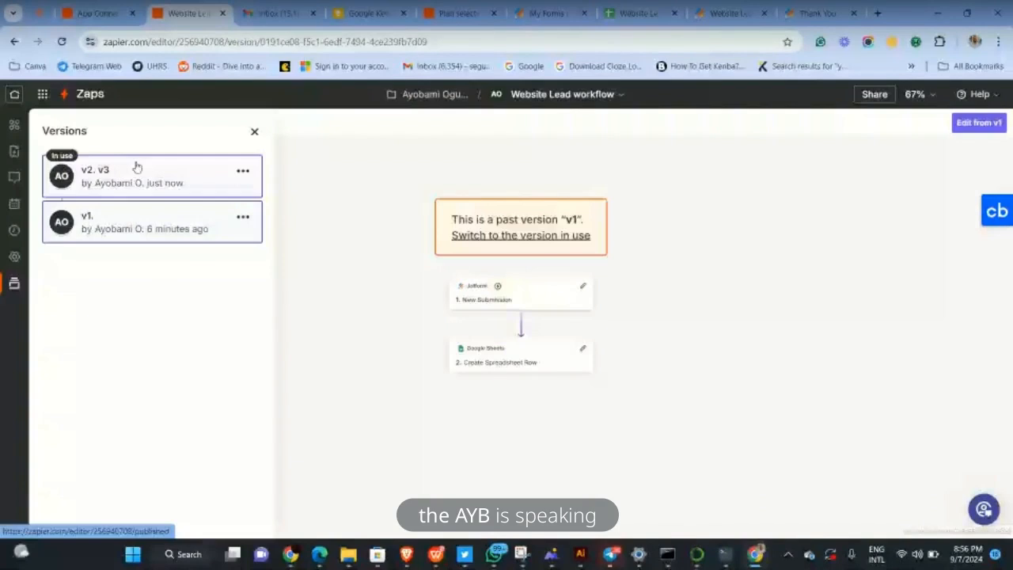
click(146, 176)
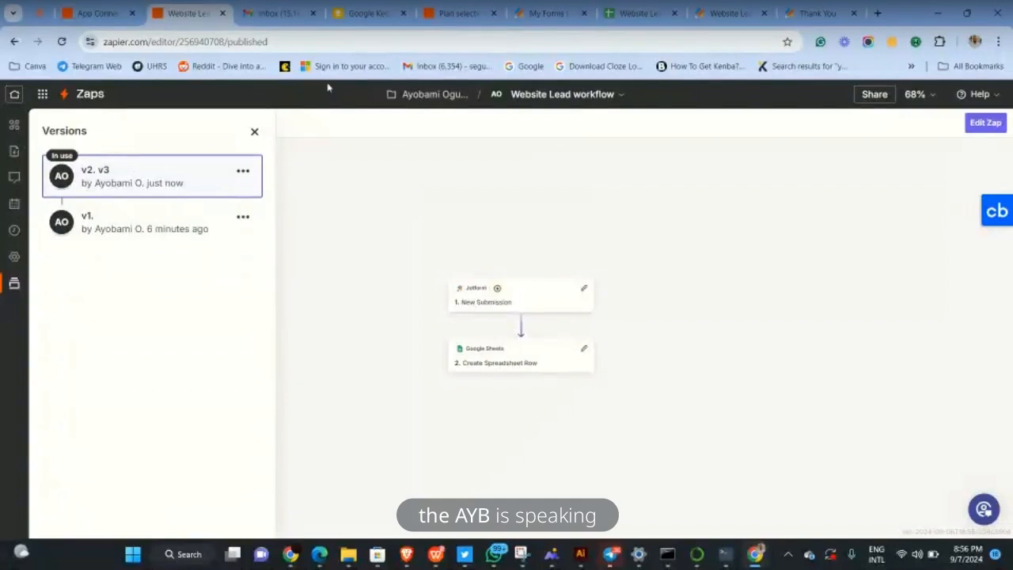
click(255, 132)
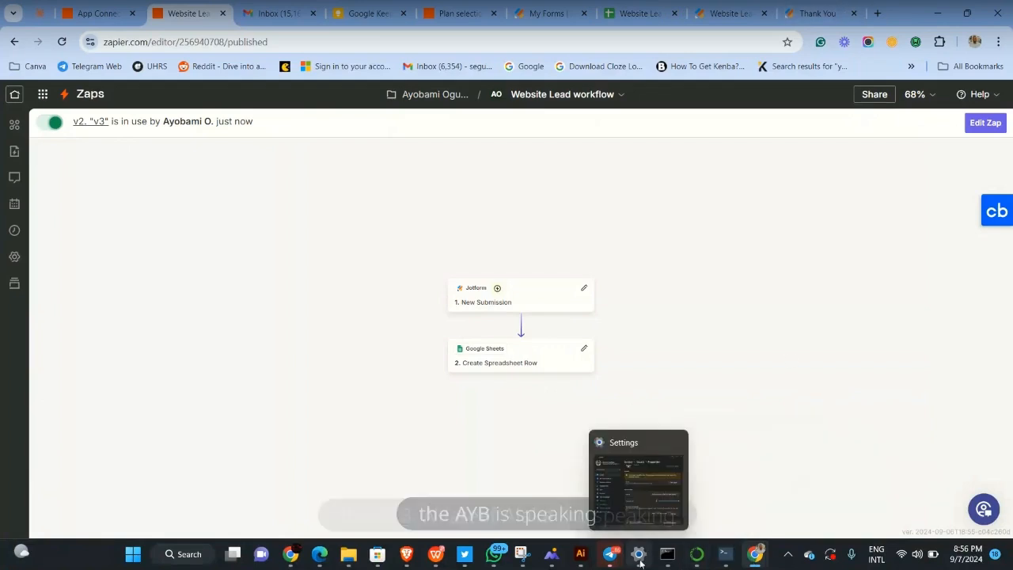
mouse_move(608, 557)
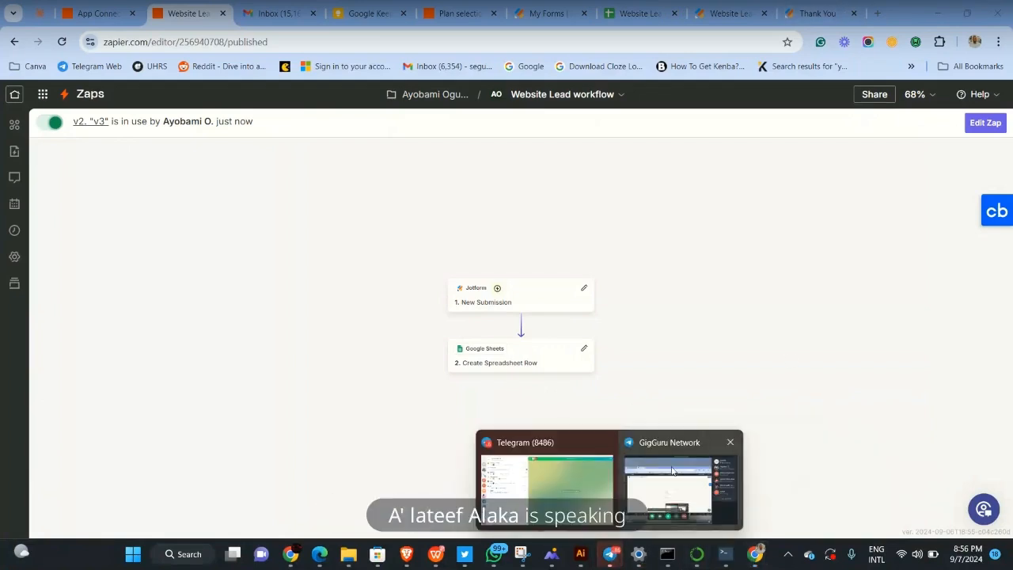
mouse_move(672, 471)
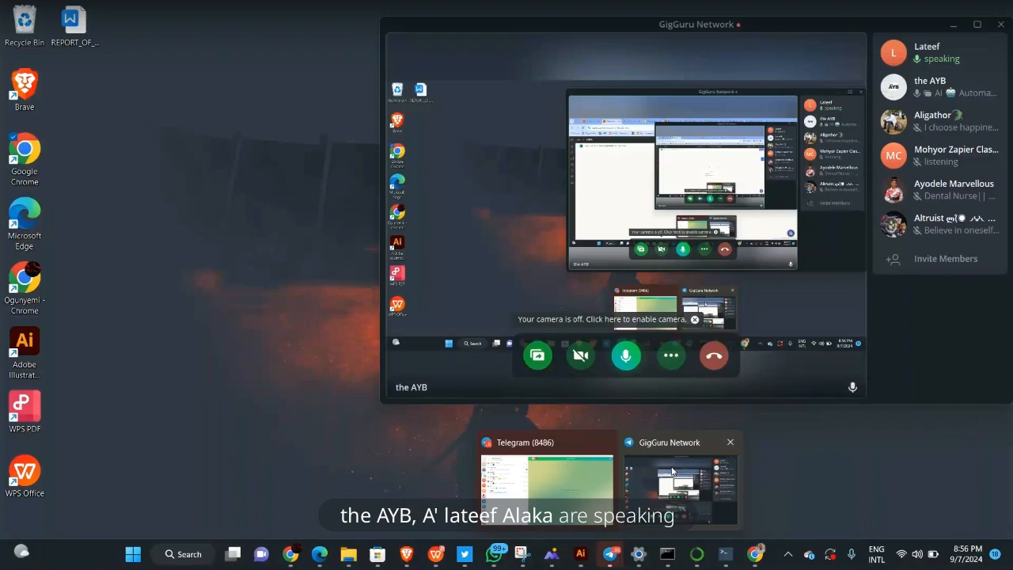
click(672, 471)
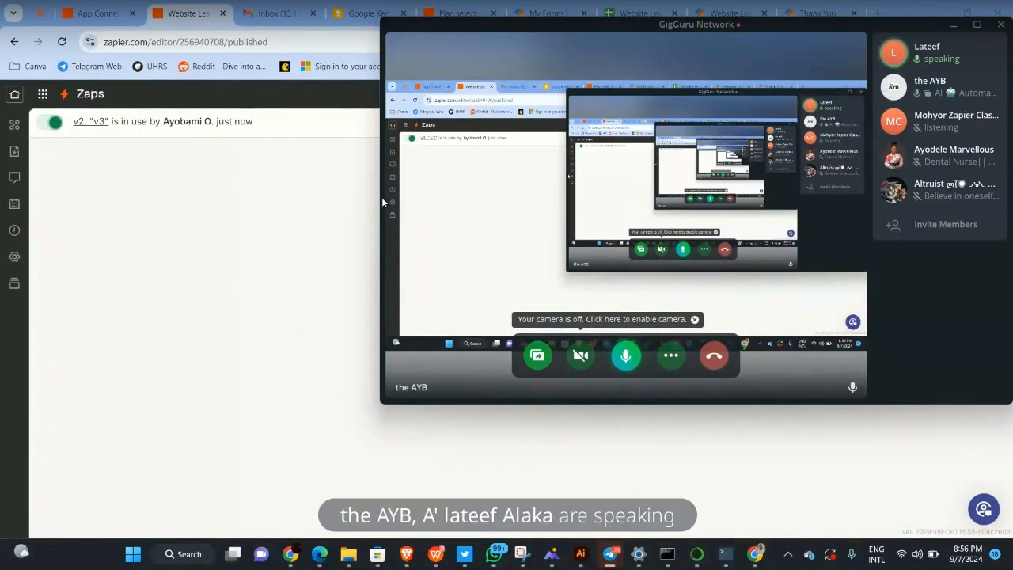
drag(379, 194, 764, 194)
drag(862, 35, 858, 152)
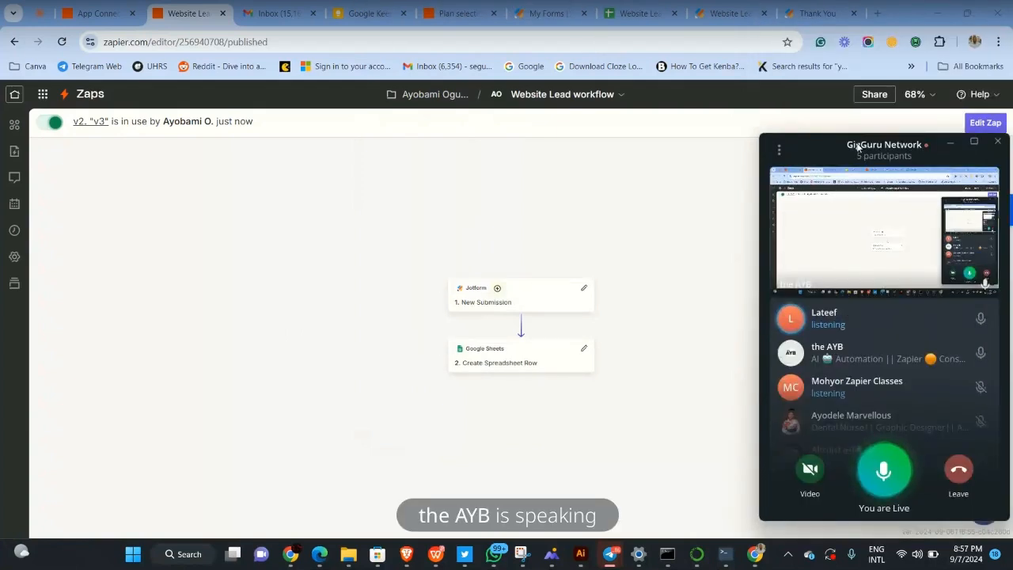
click(639, 14)
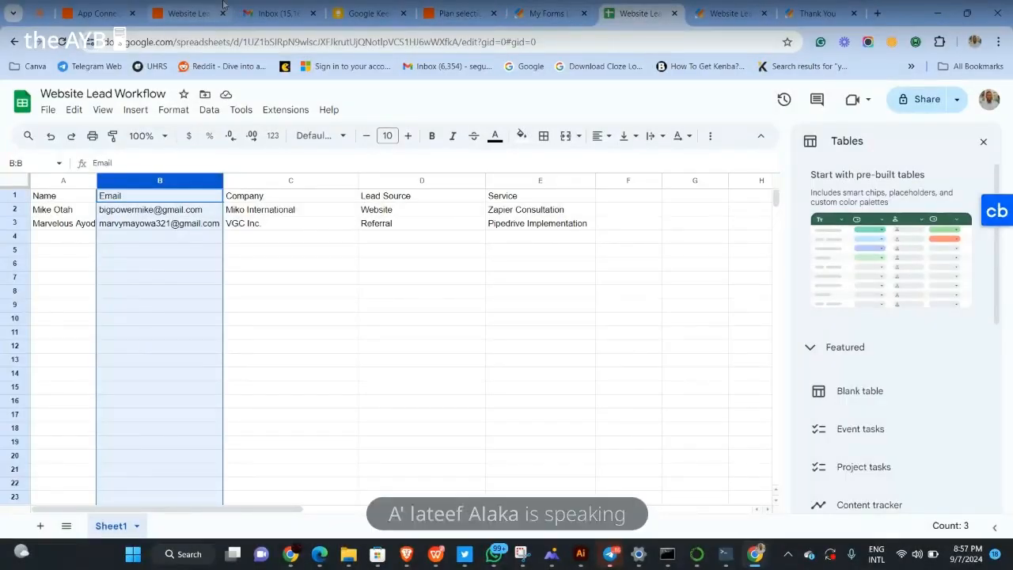
click(168, 15)
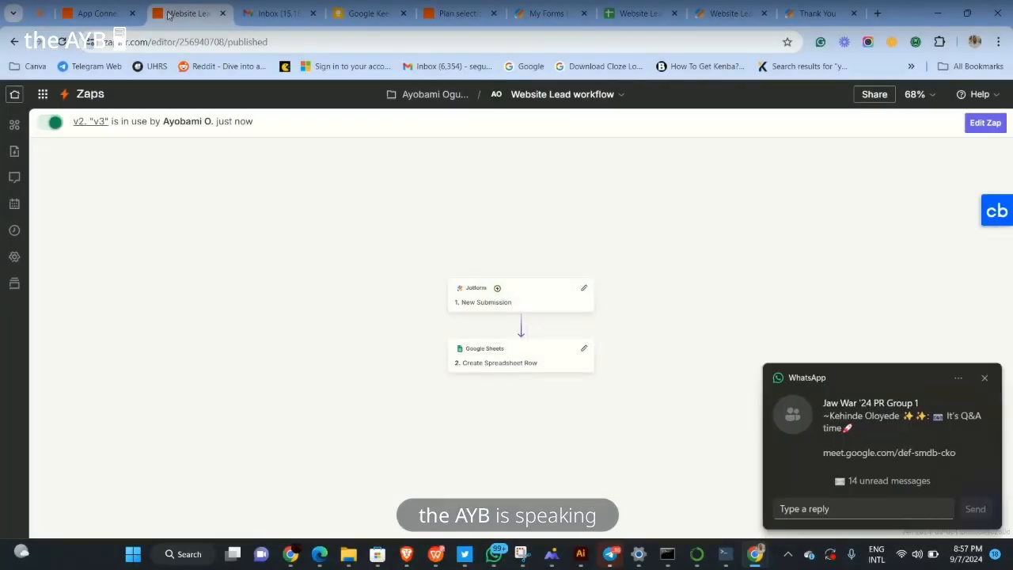
click(985, 378)
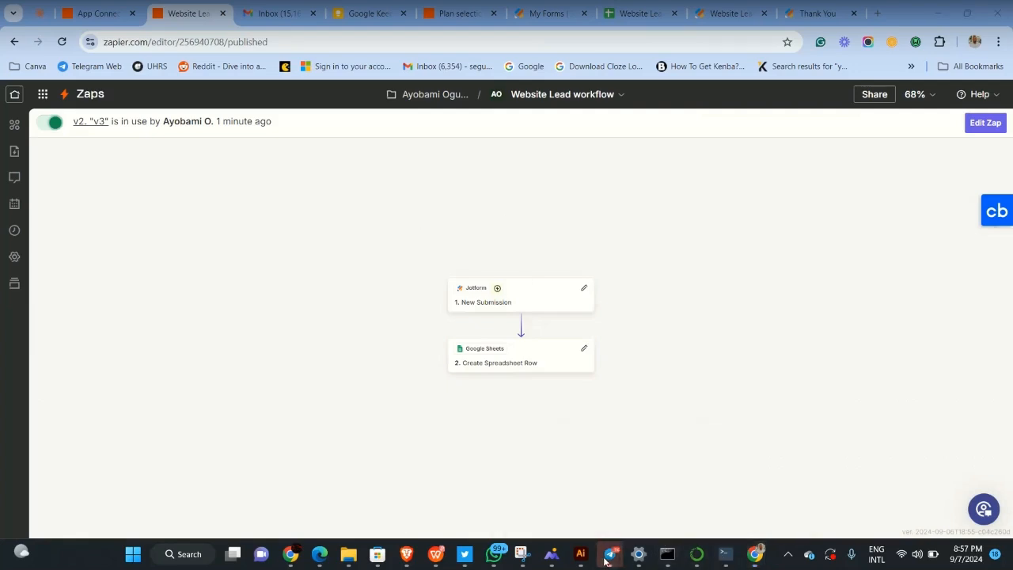
click(673, 496)
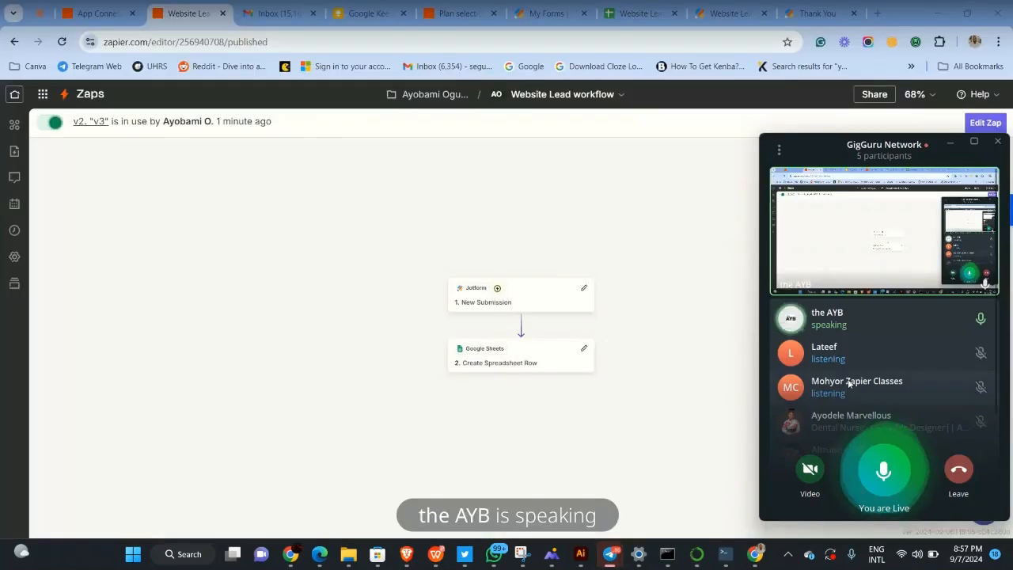
scroll(849, 384, down, 2)
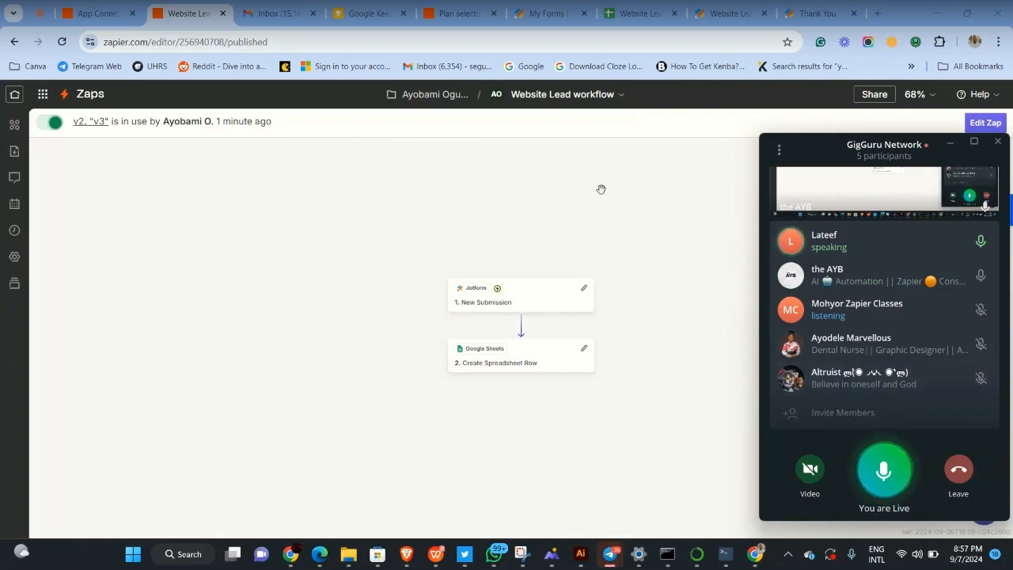
Reopen the Zap as a draft and reach the Create Spreadsheet Row step's field configuration
click(612, 244)
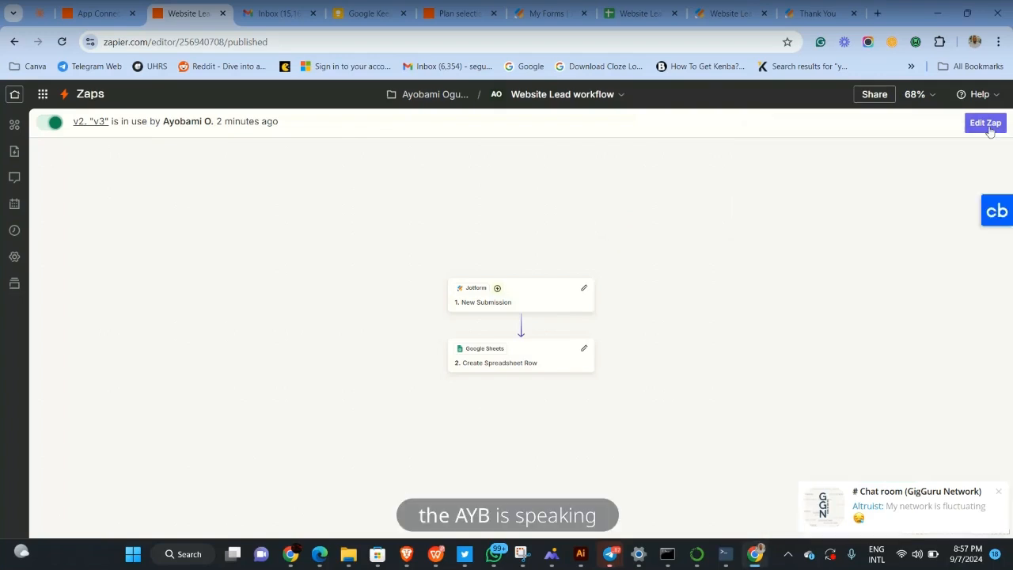
click(985, 125)
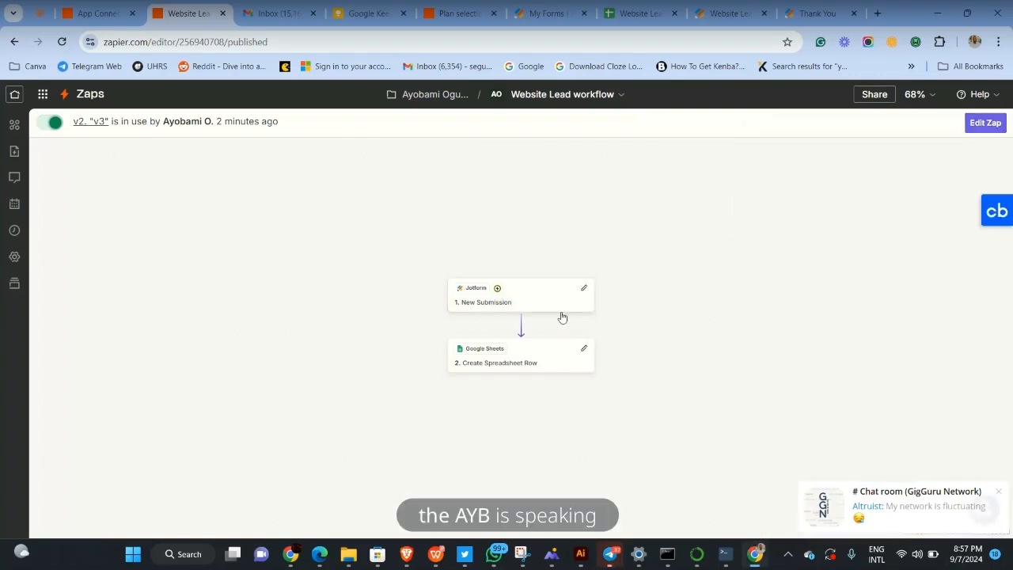
click(982, 125)
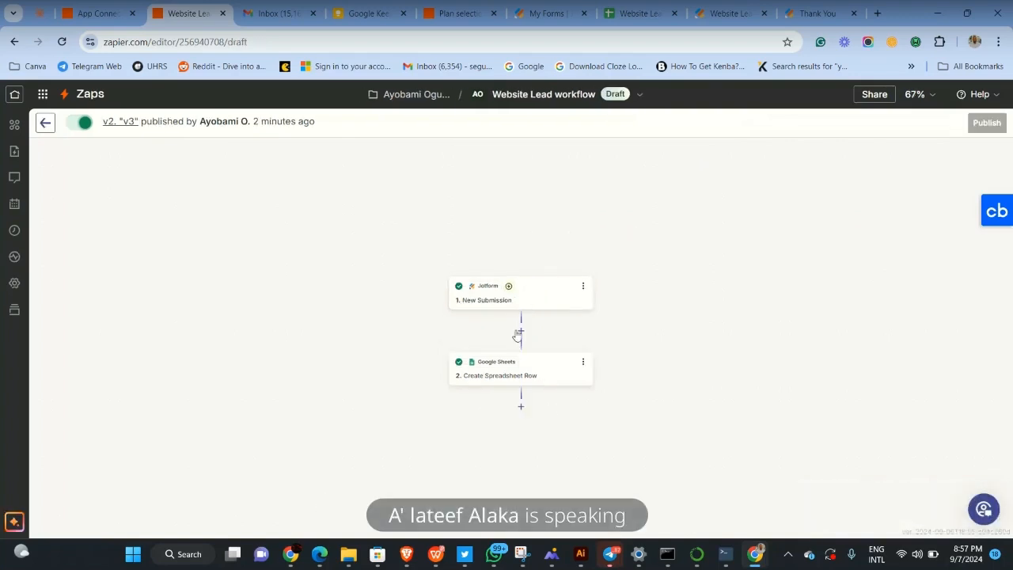
click(499, 372)
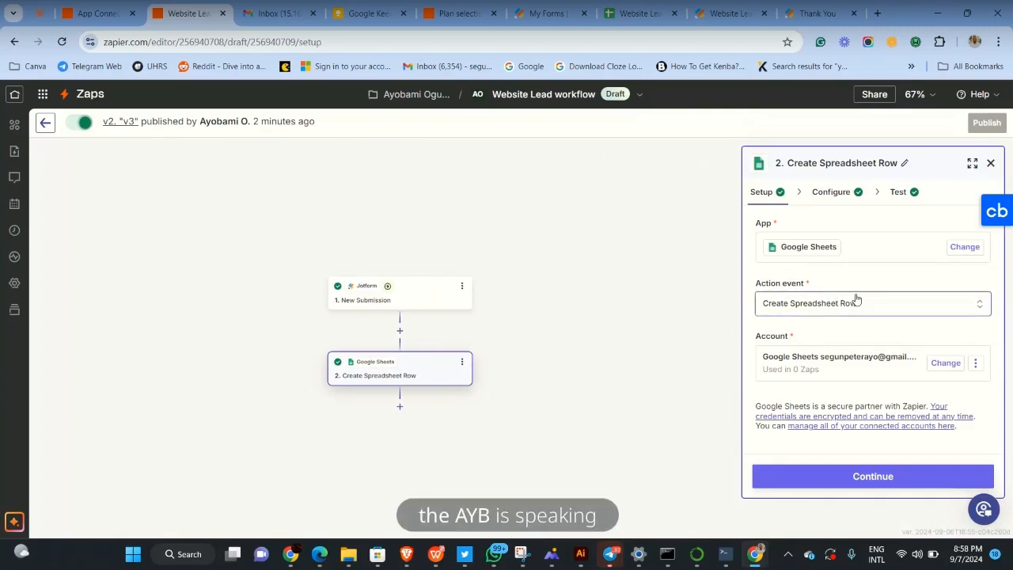
click(822, 477)
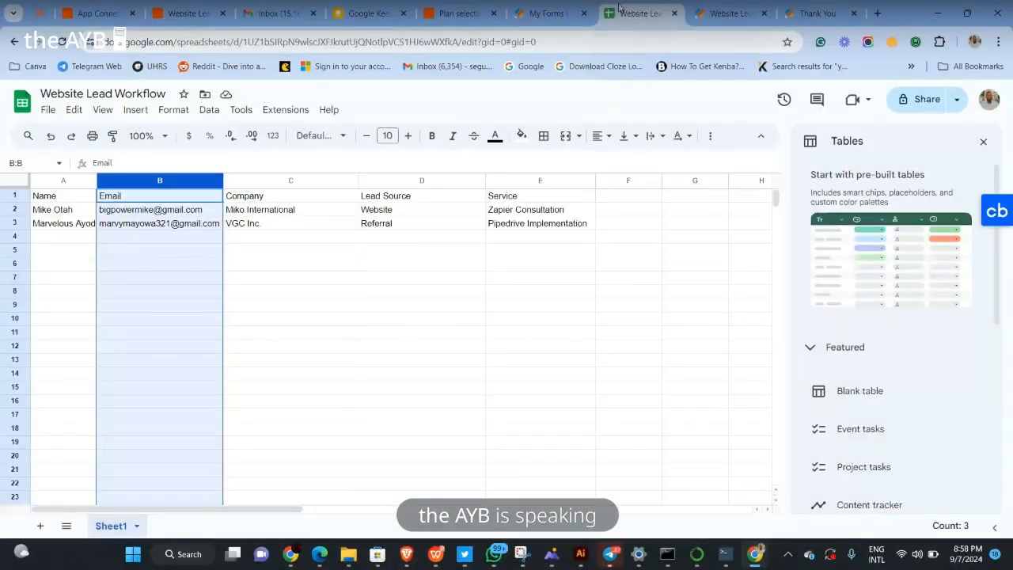
Add a blank Sheet2 to the Website Lead Workflow spreadsheet, then return to Sheet1
click(98, 13)
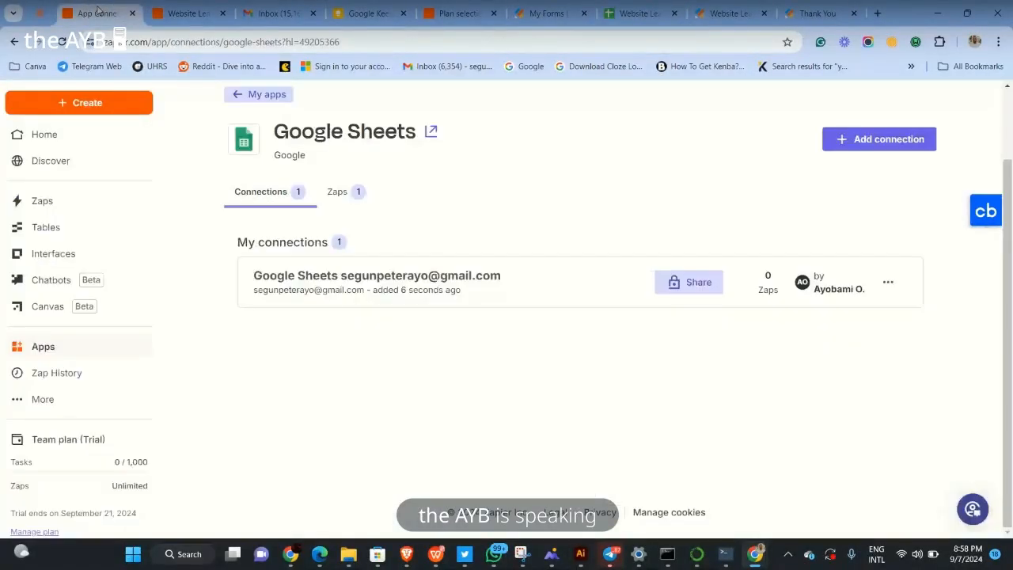
click(190, 13)
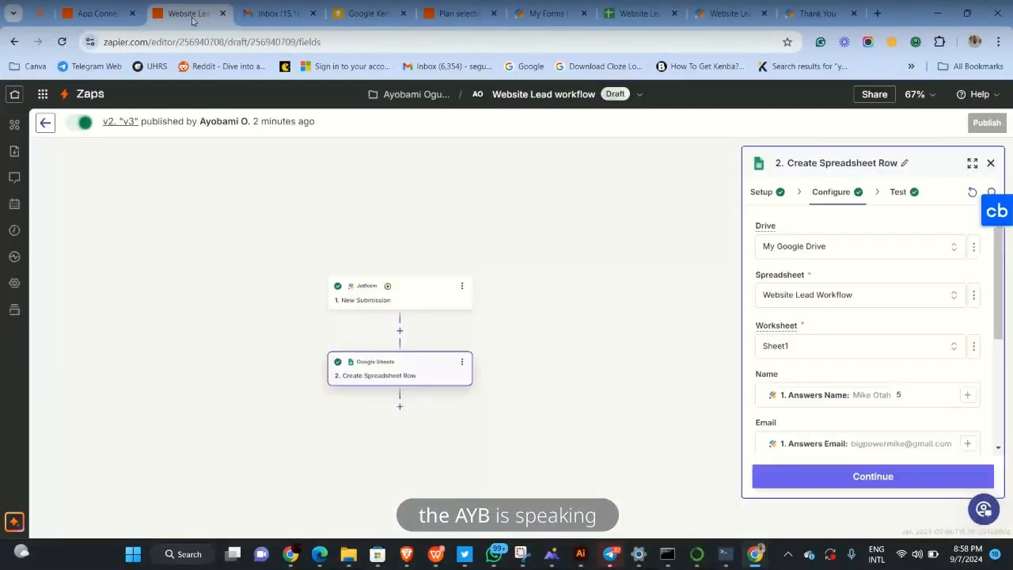
click(626, 11)
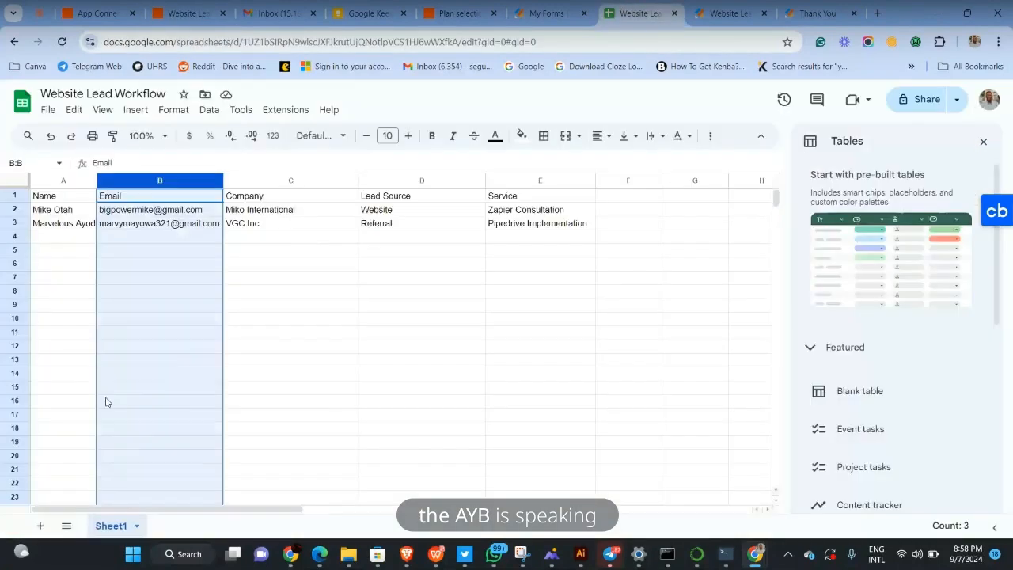
click(40, 526)
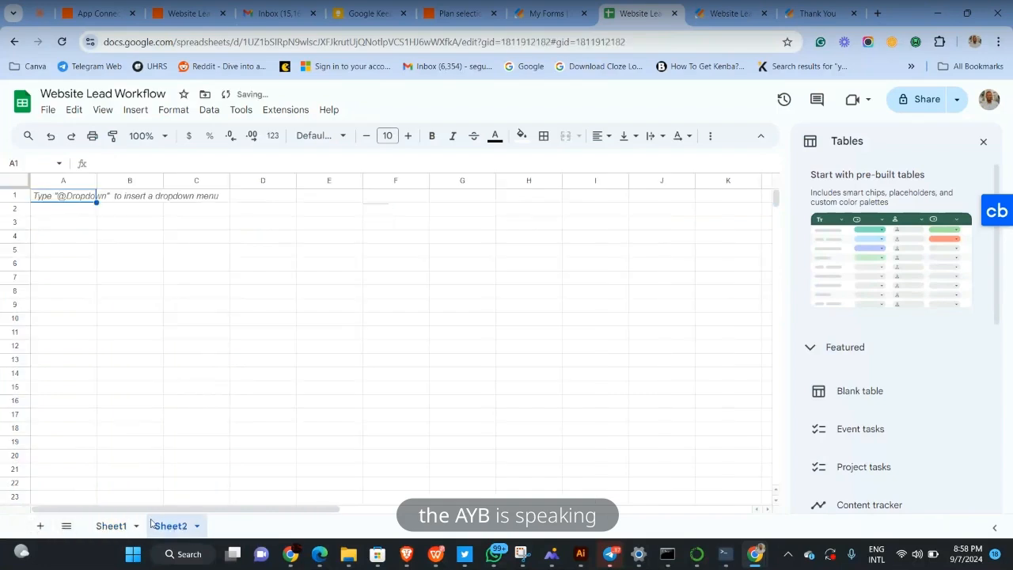
click(119, 527)
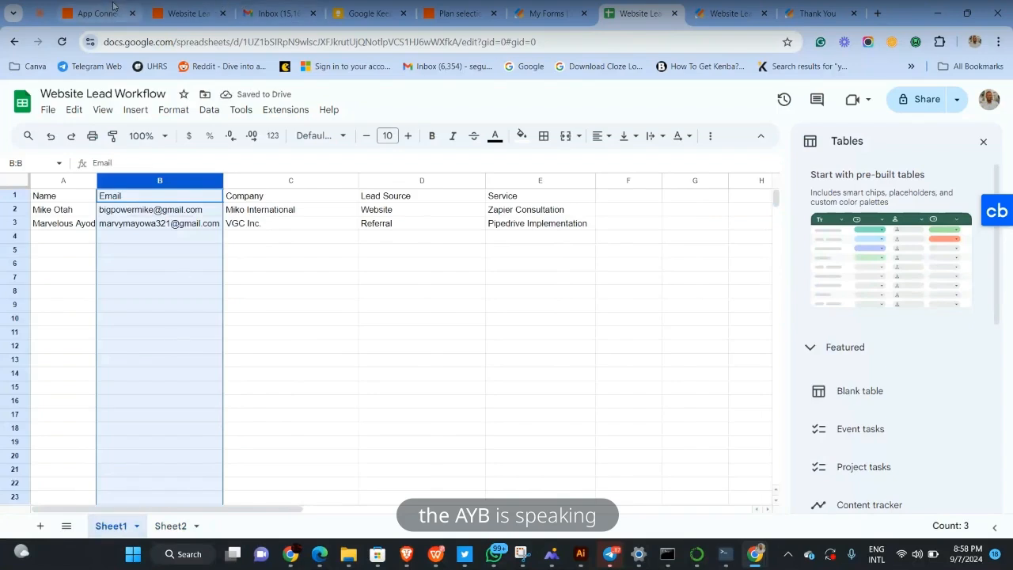
Scroll through the spreadsheet step's field mappings, then bring up the GigGuru Network call window
click(186, 13)
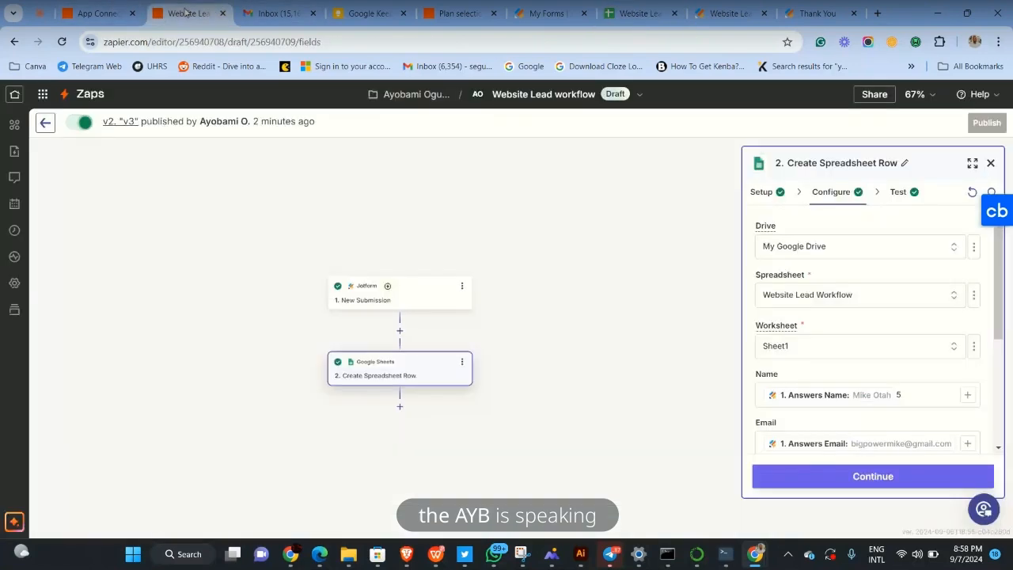
scroll(826, 407, down, 3)
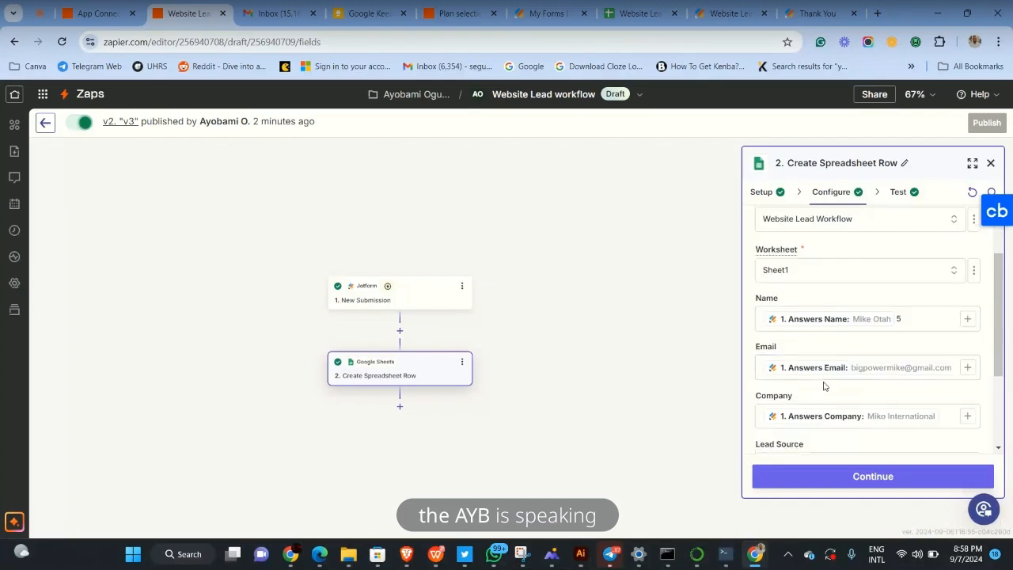
scroll(898, 403, down, 3)
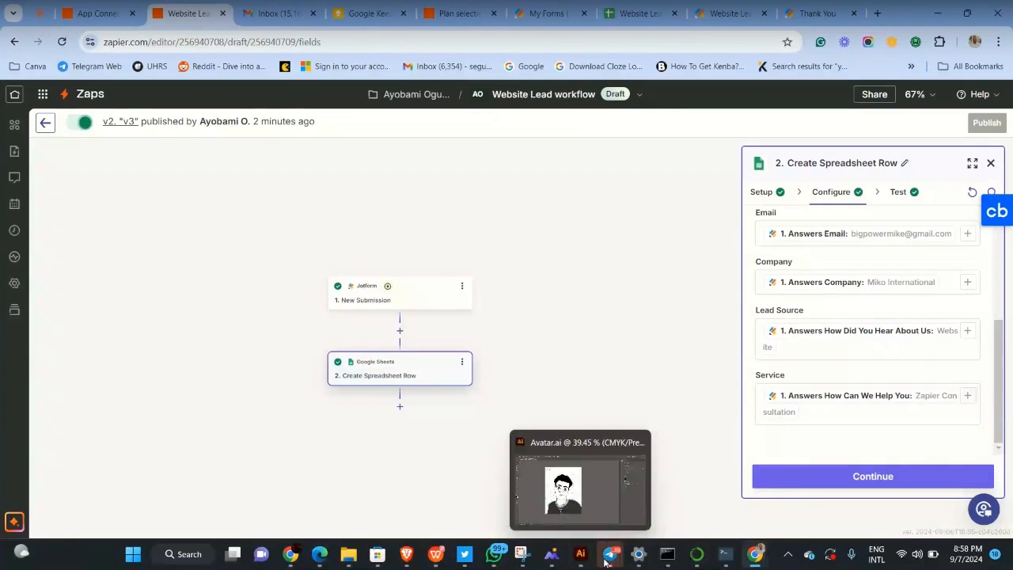
click(681, 475)
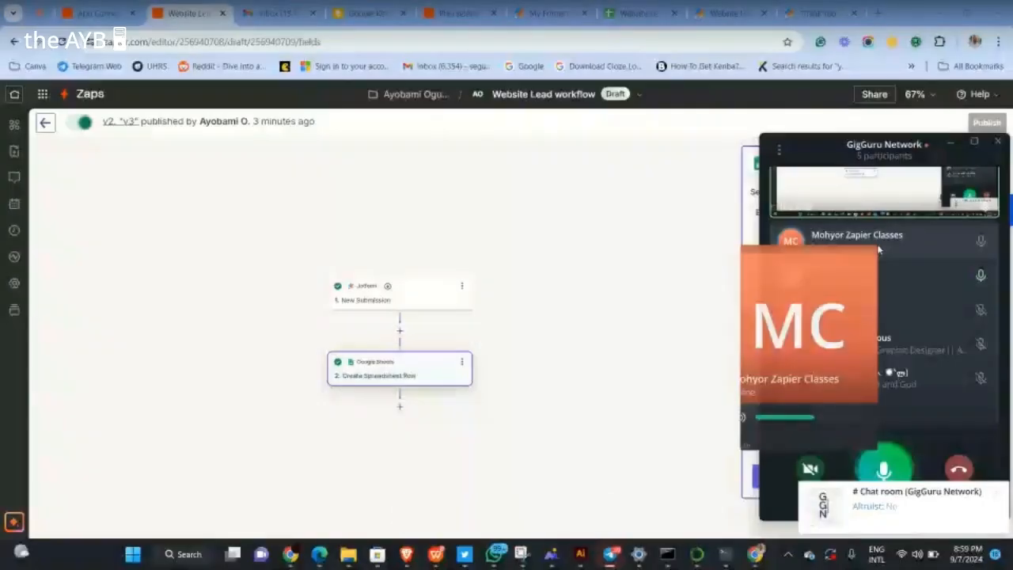
Raise one call participant's volume to maximum and dismiss the WhatsApp notification
click(835, 417)
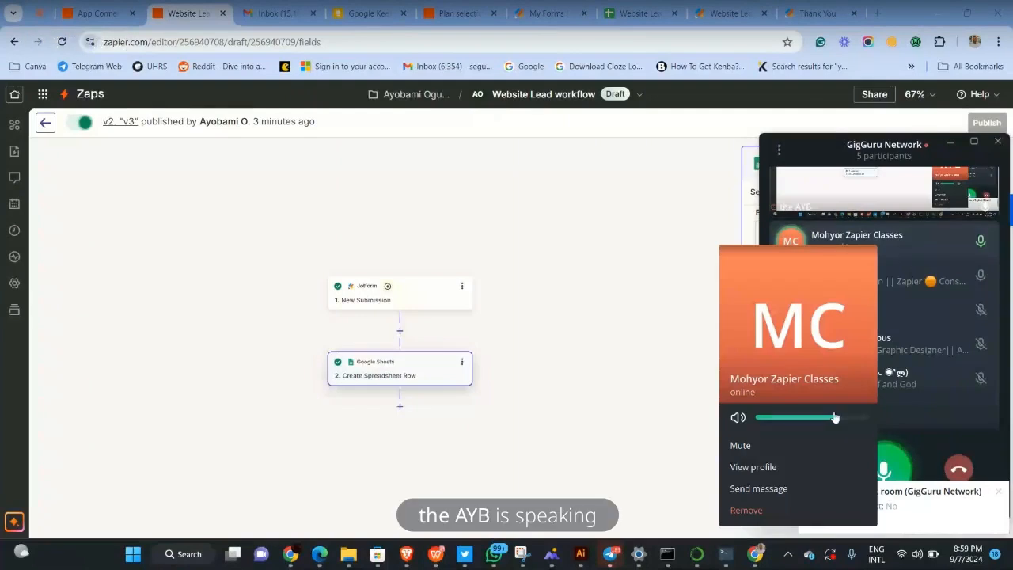
drag(835, 417, 864, 420)
click(906, 240)
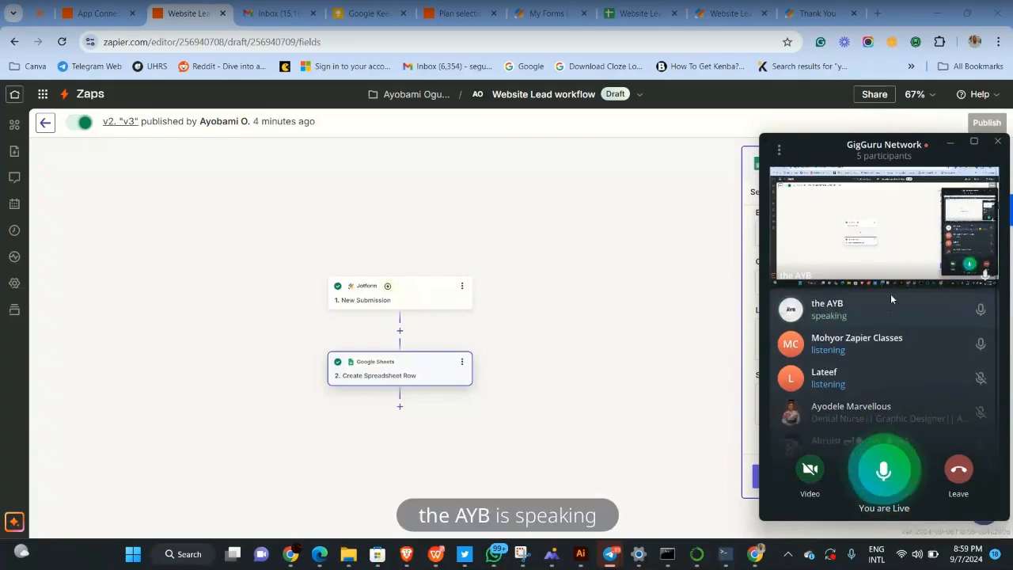
scroll(891, 299, down, 2)
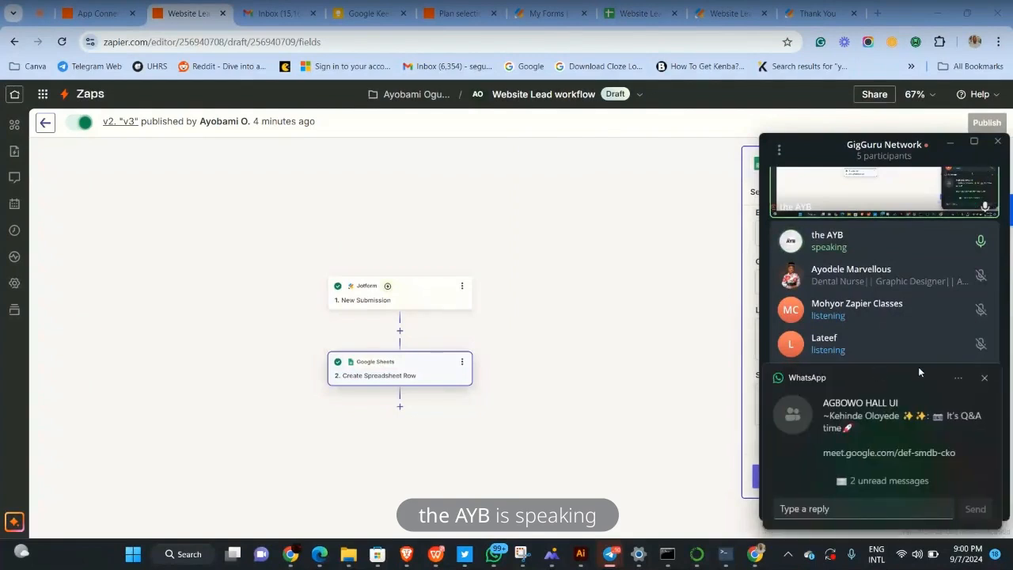
click(985, 381)
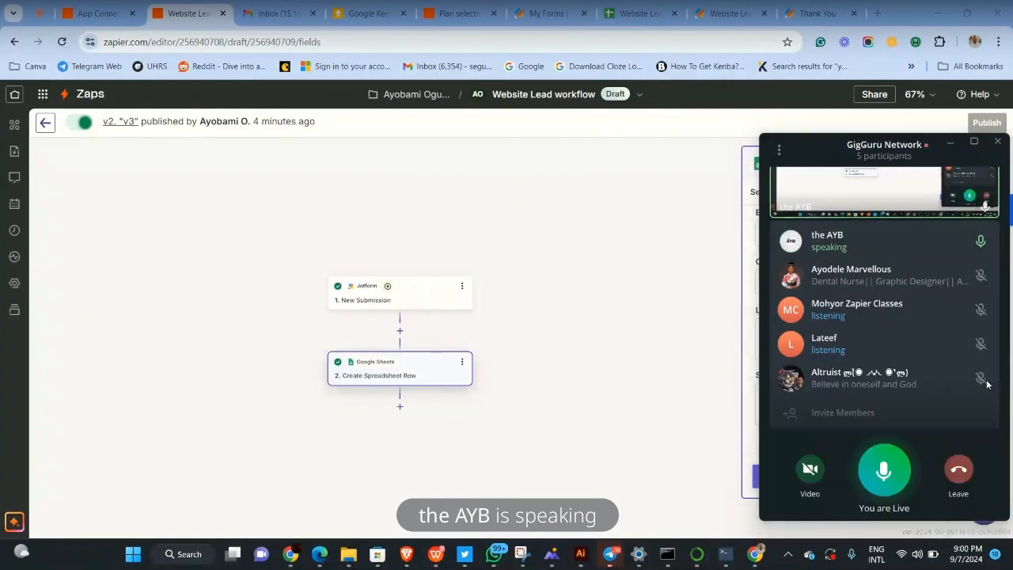
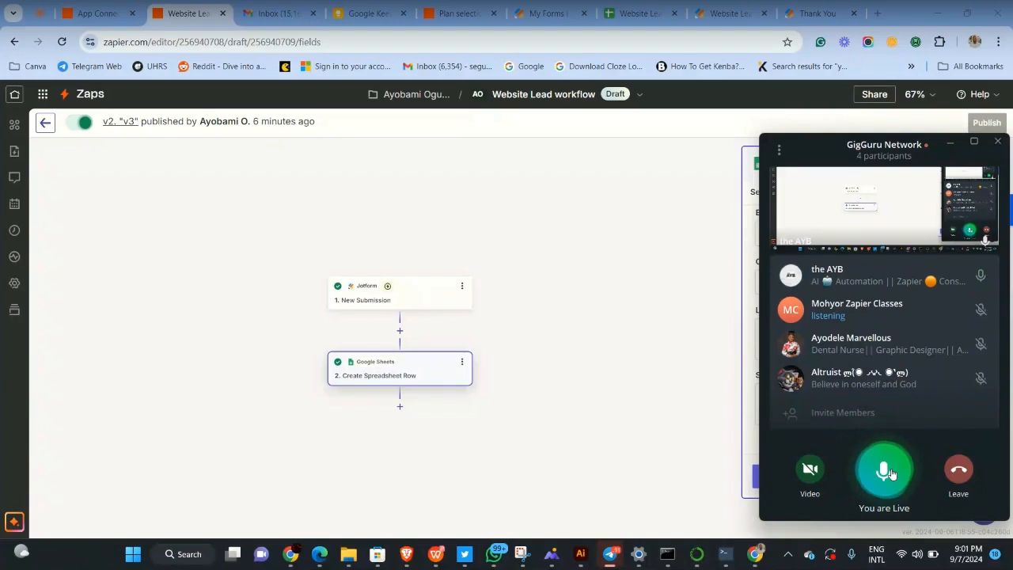
Mute the microphone in the GigGuru Network Telegram call and stop the screen share
click(887, 471)
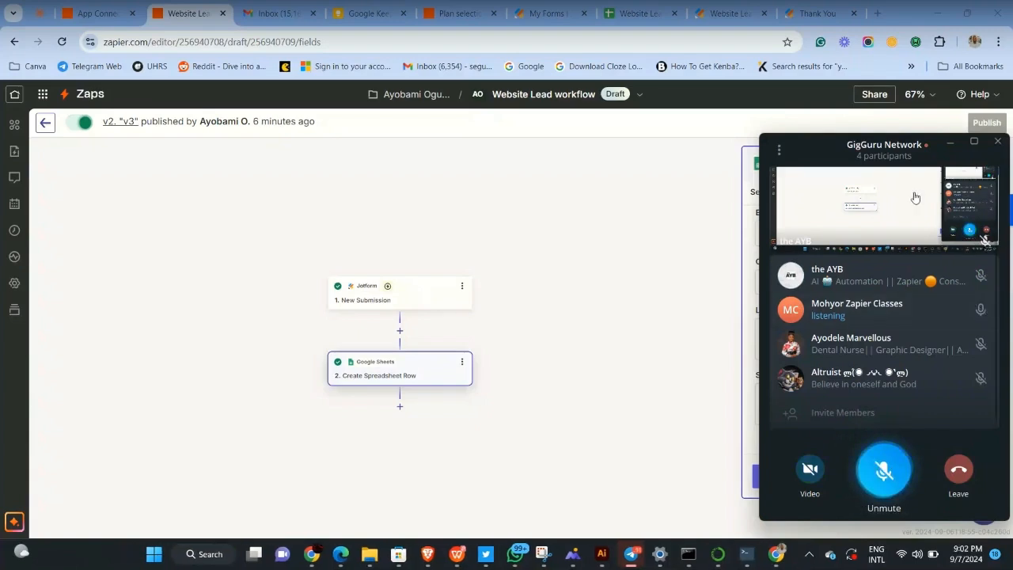
click(777, 149)
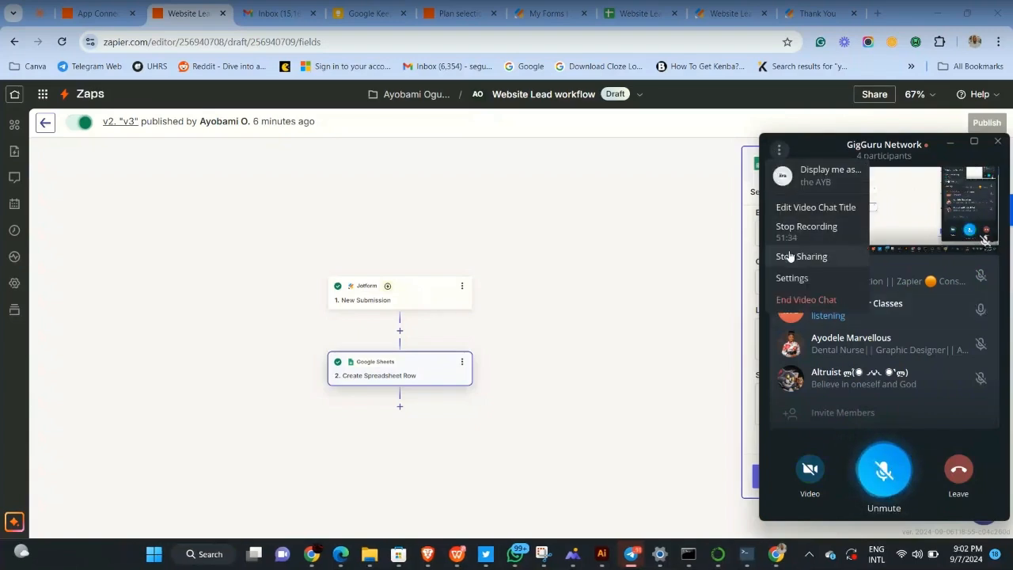
click(789, 255)
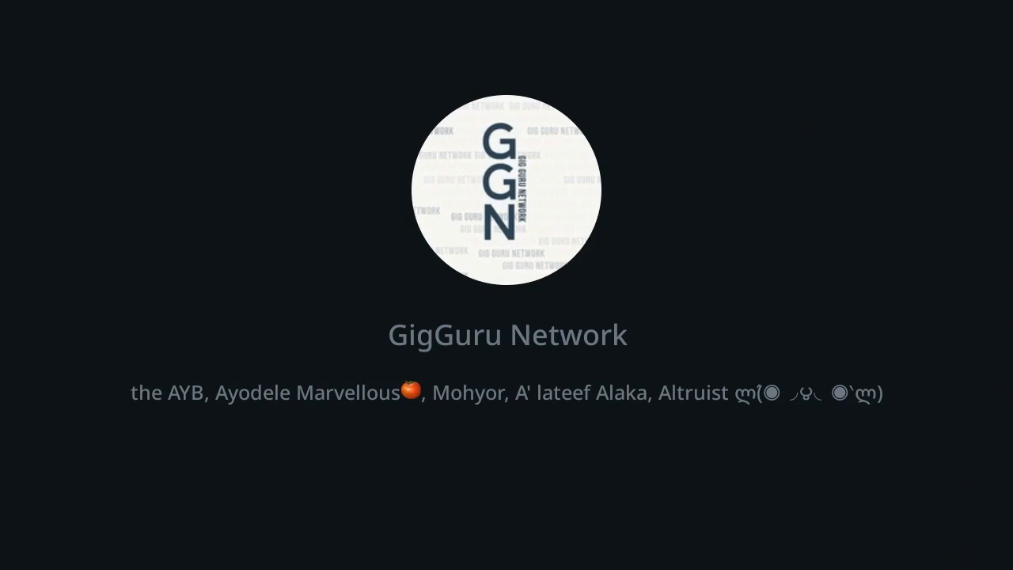